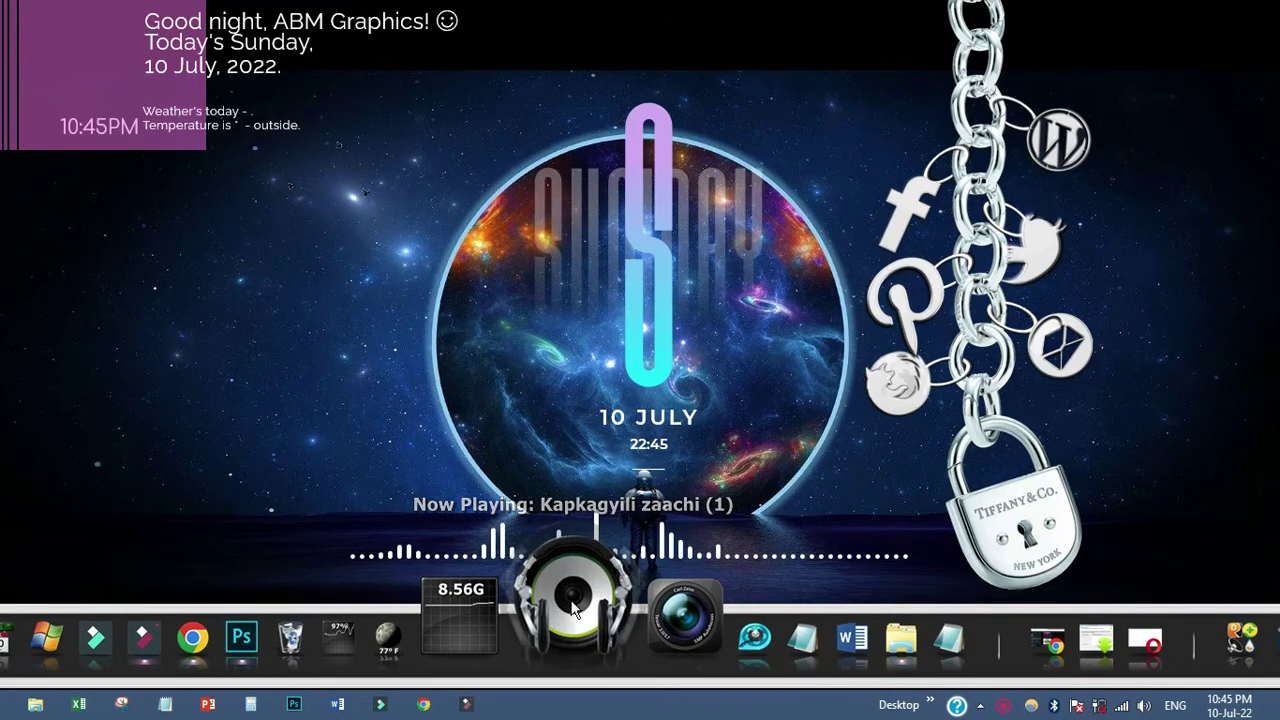
- Pause the desktop music player and refresh the desktop
left_click(570, 522)
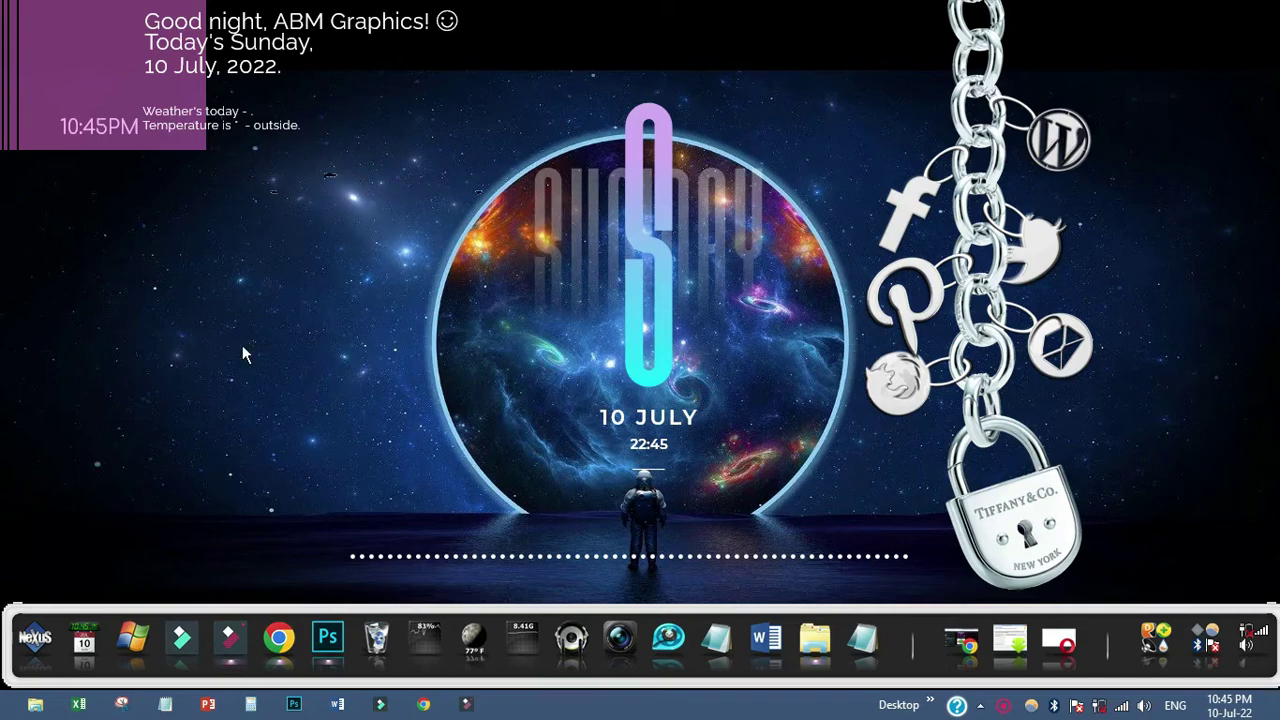
left_click(288, 370)
right_click(284, 328)
left_click(300, 377)
left_click(299, 378)
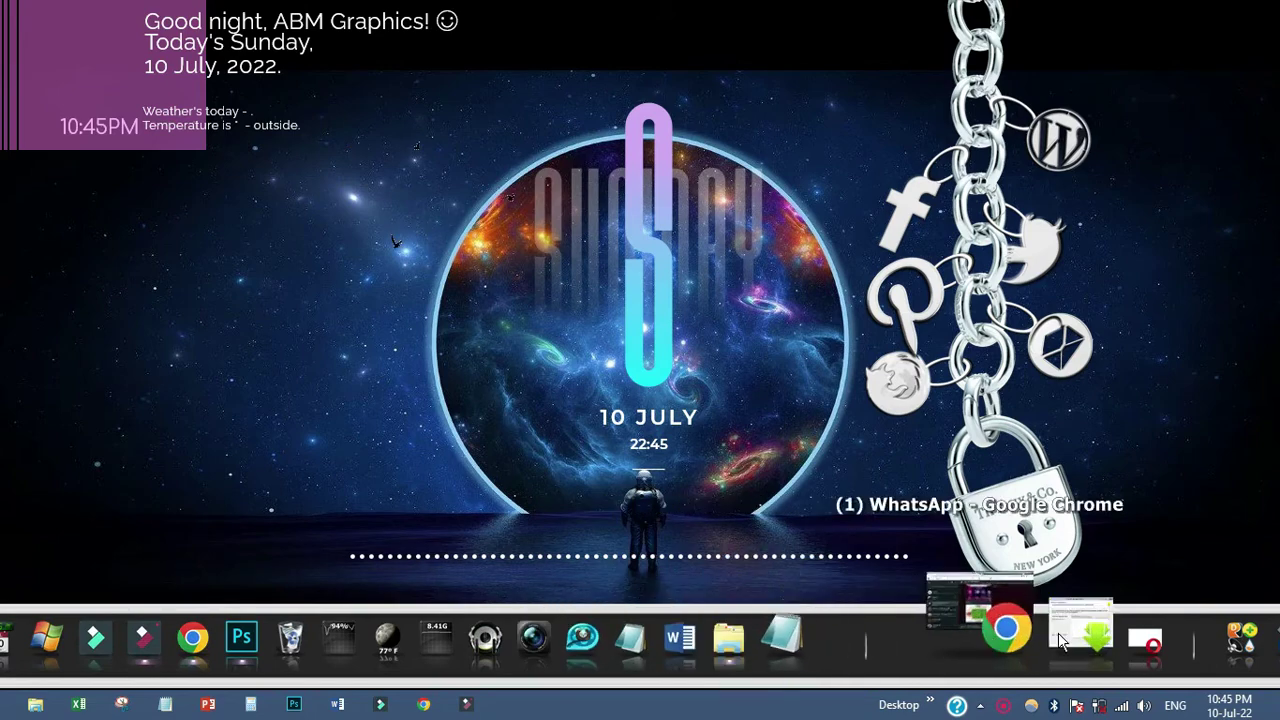
- Refresh the desktop again and bring Photoshop to the front
right_click(308, 334)
left_click(368, 382)
right_click(365, 380)
left_click(400, 432)
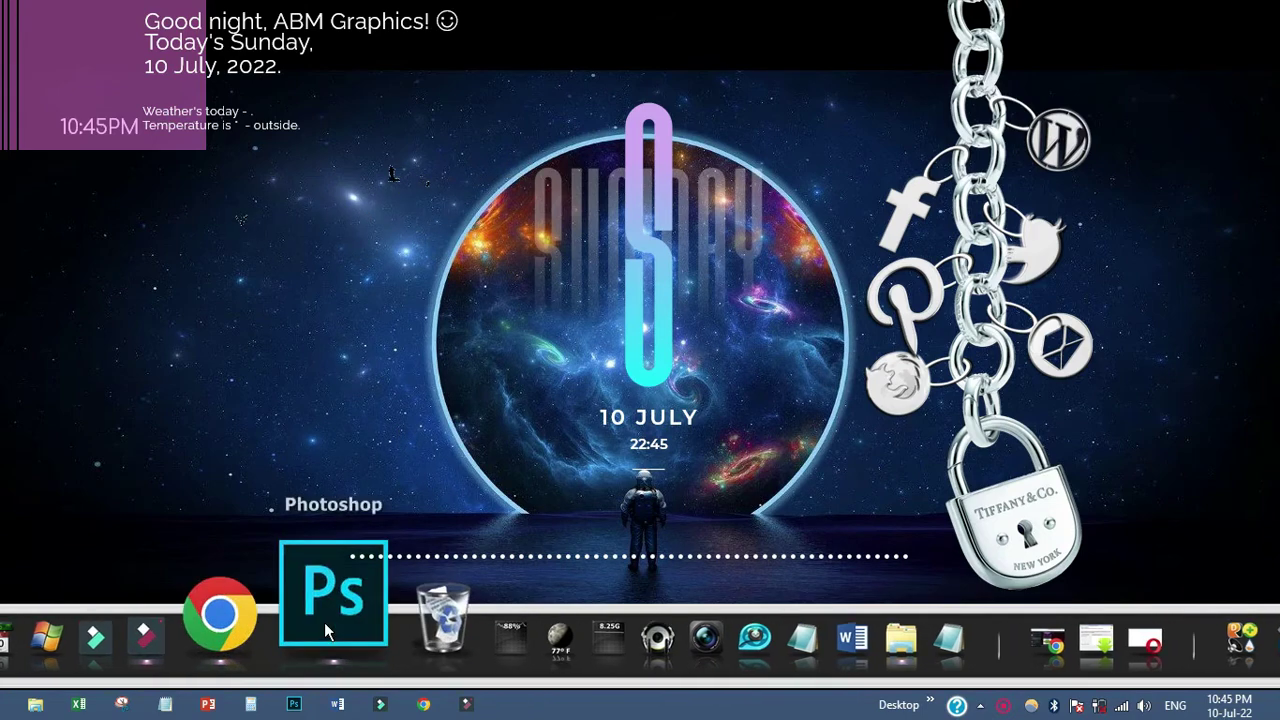
mouse_move(324, 622)
left_click(329, 472)
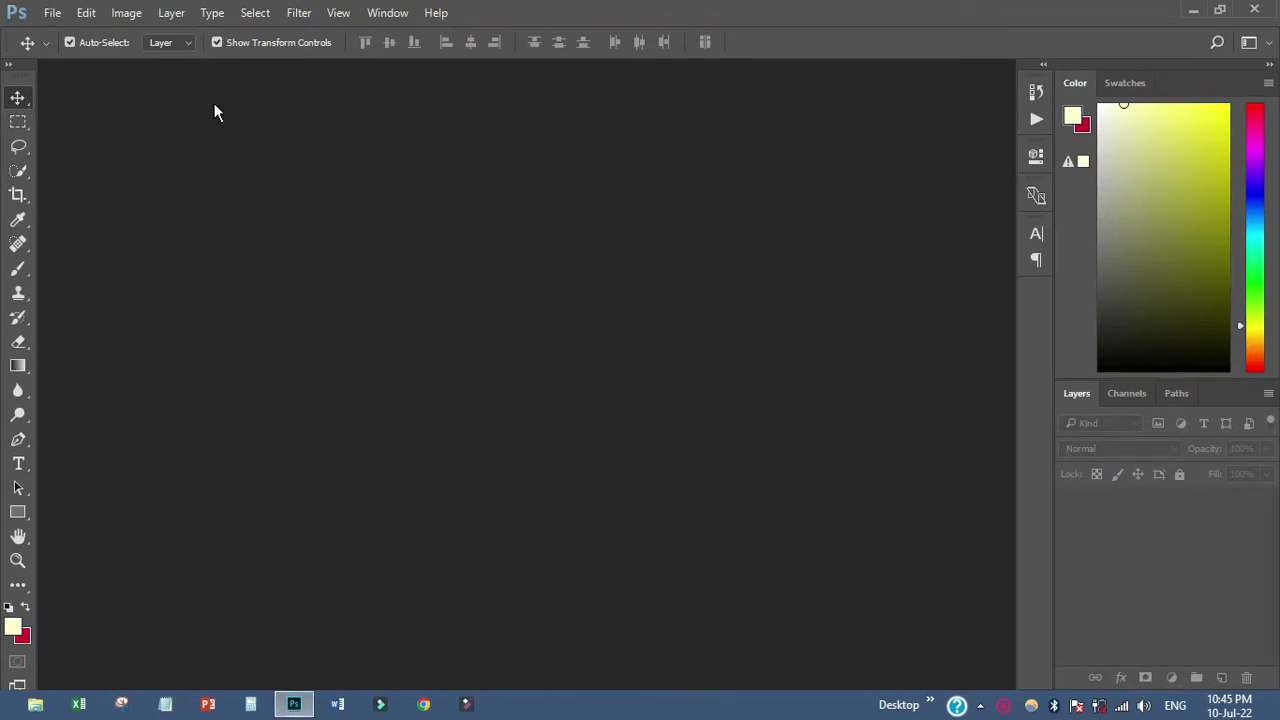
- Create a new Default Photoshop Size document (7 × 5 in, 300 ppi) named HEALTH WALK FLYER
left_click(52, 12)
left_click(58, 32)
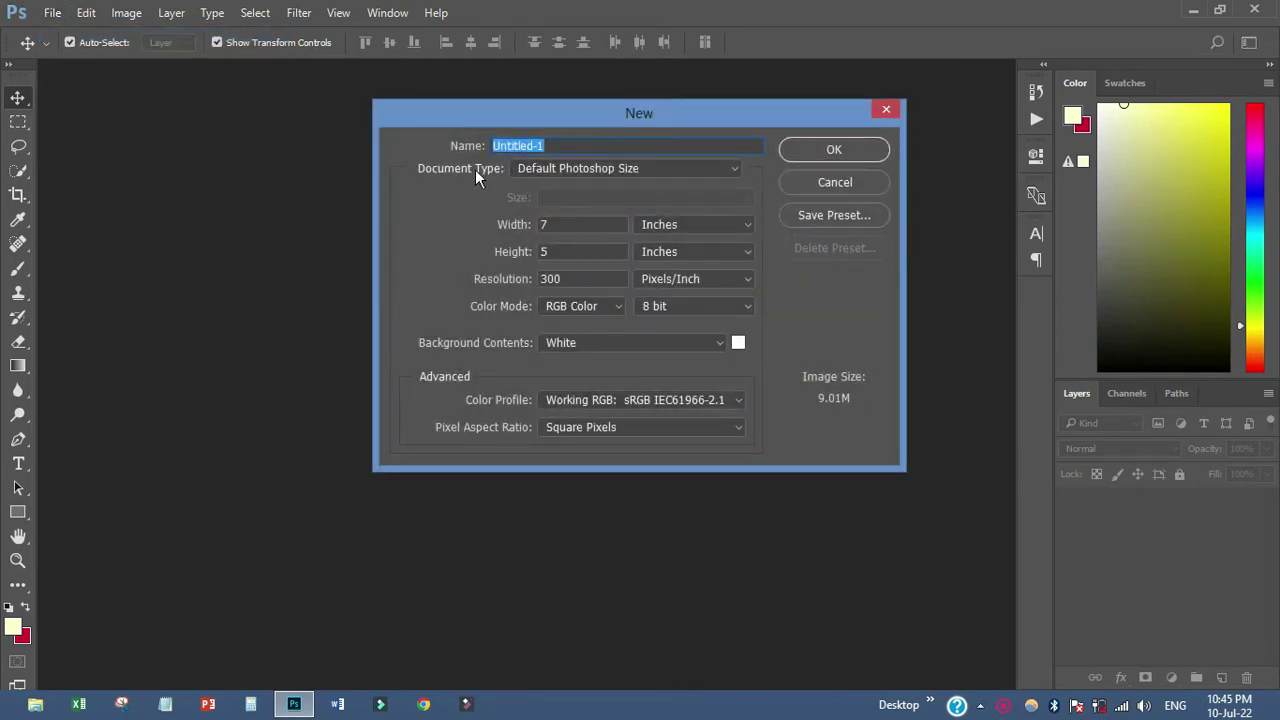
left_click(565, 170)
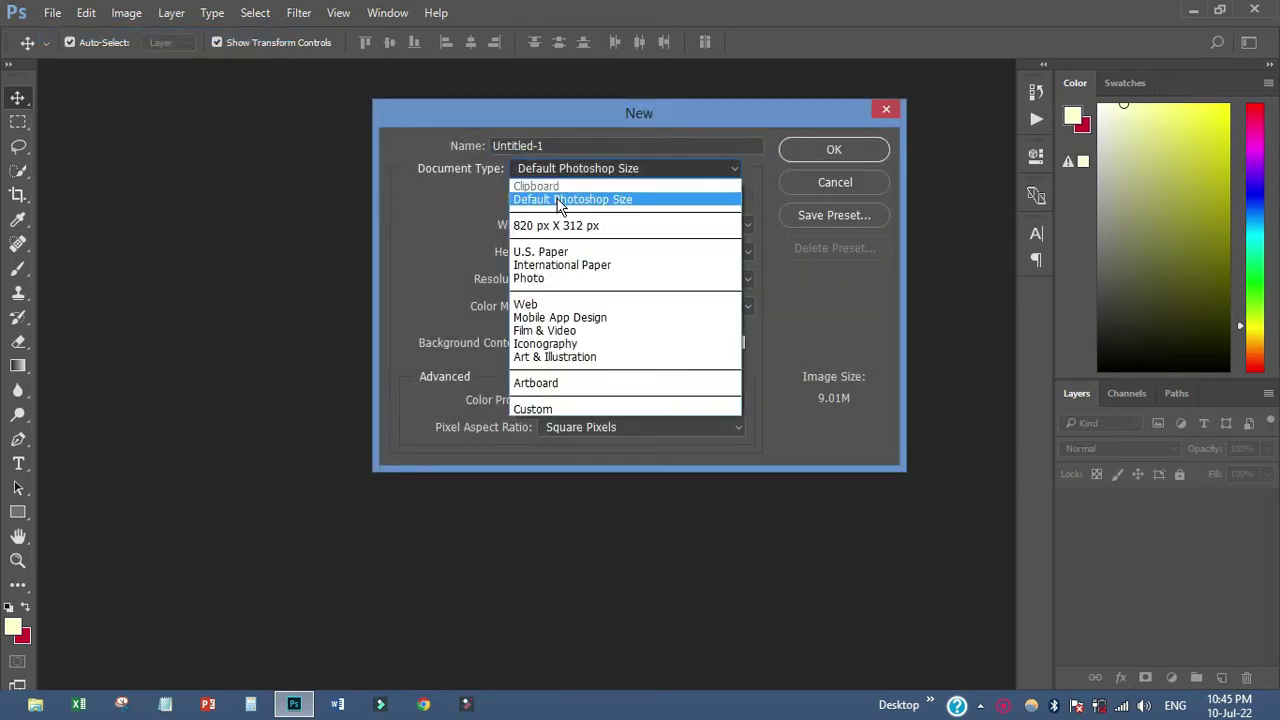
left_click(560, 200)
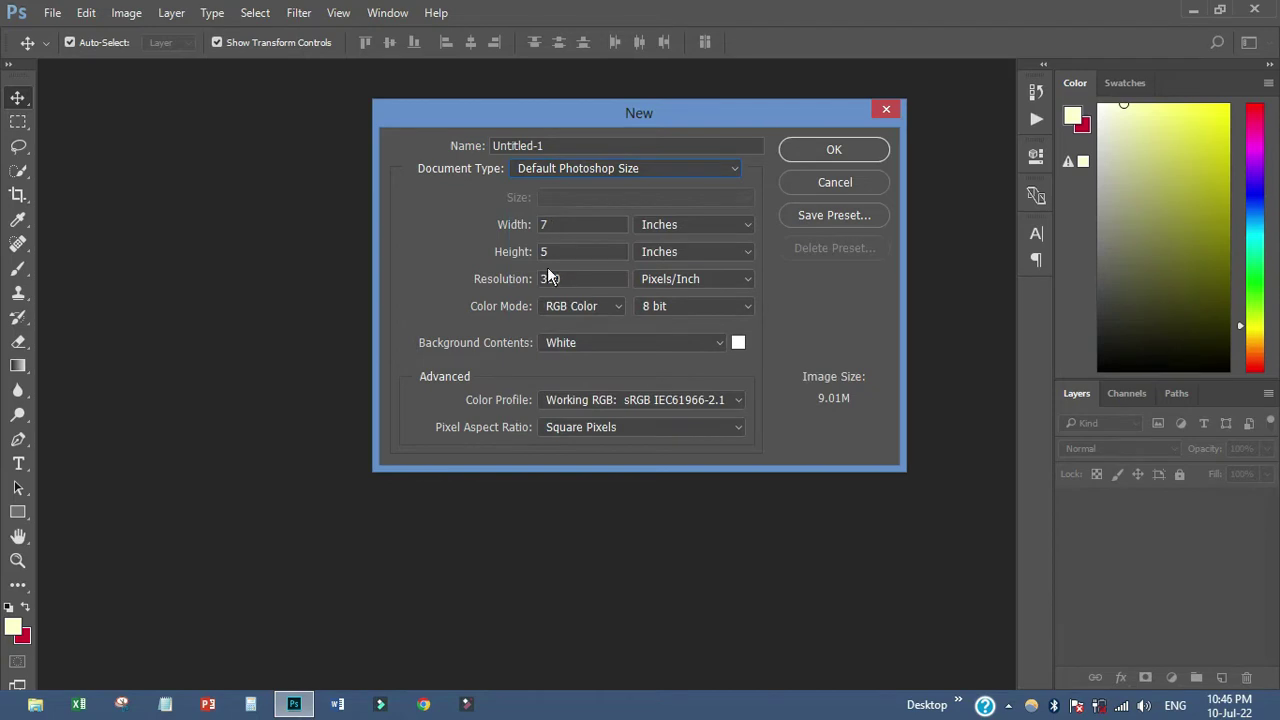
left_click_drag(557, 145, 460, 151)
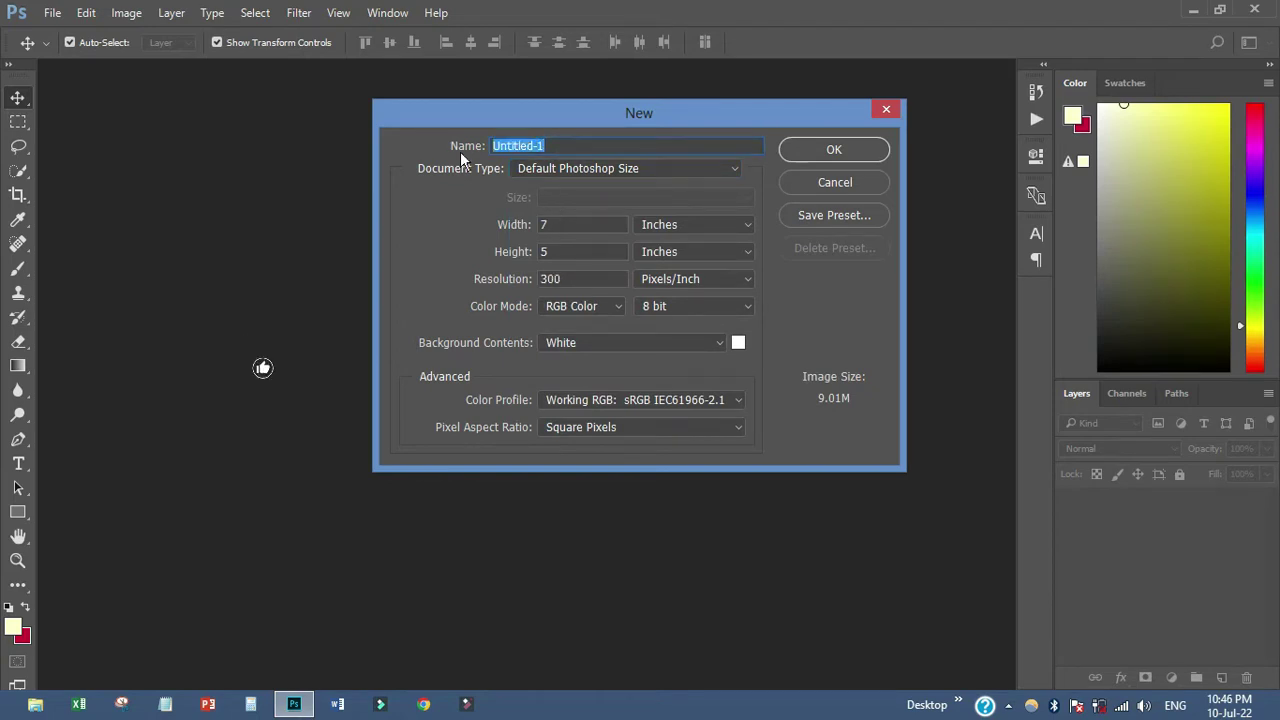
type("HEAL")
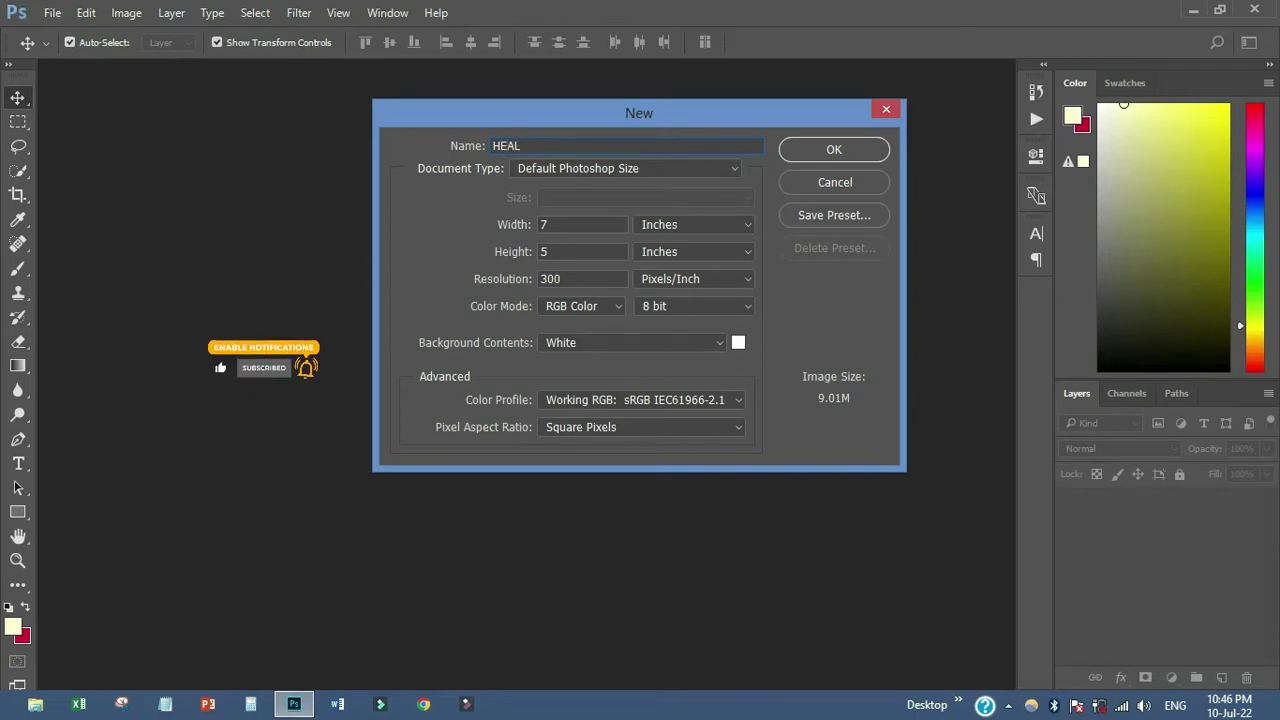
type("TH WALK")
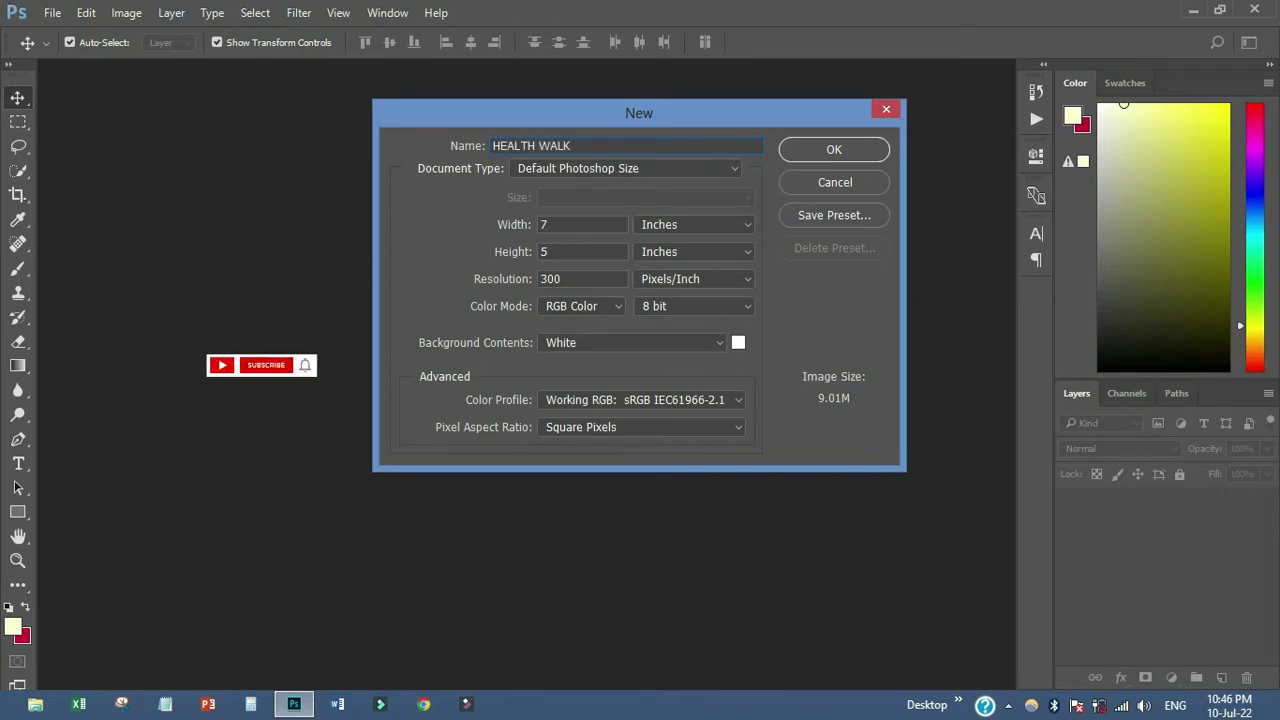
type(" FLYER")
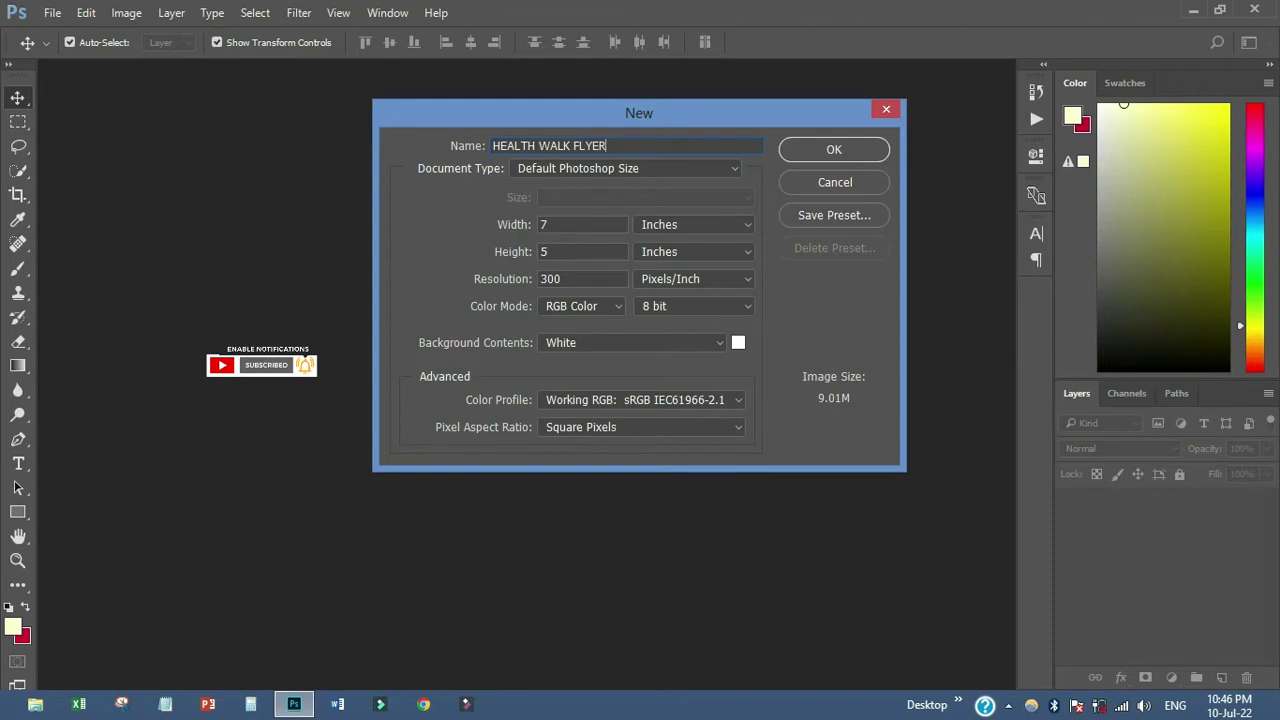
left_click(830, 150)
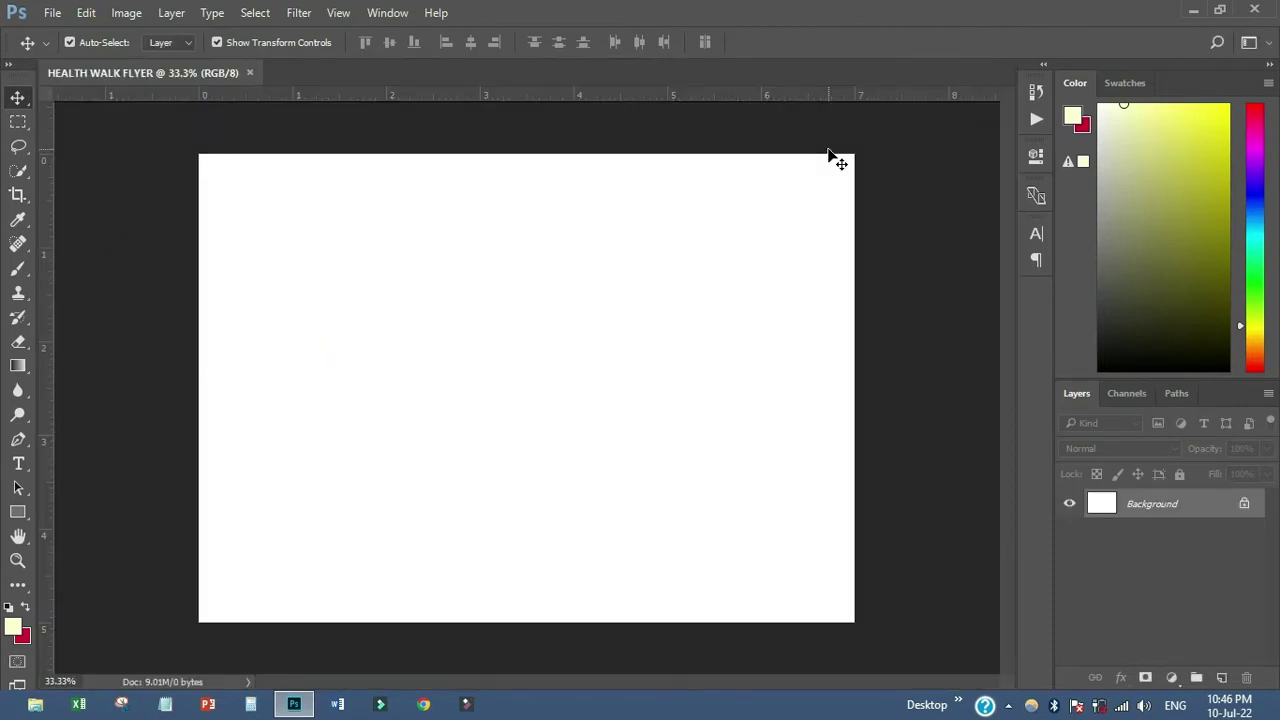
- Rotate the canvas 90° clockwise into portrait and zoom out to 25%
left_click(127, 13)
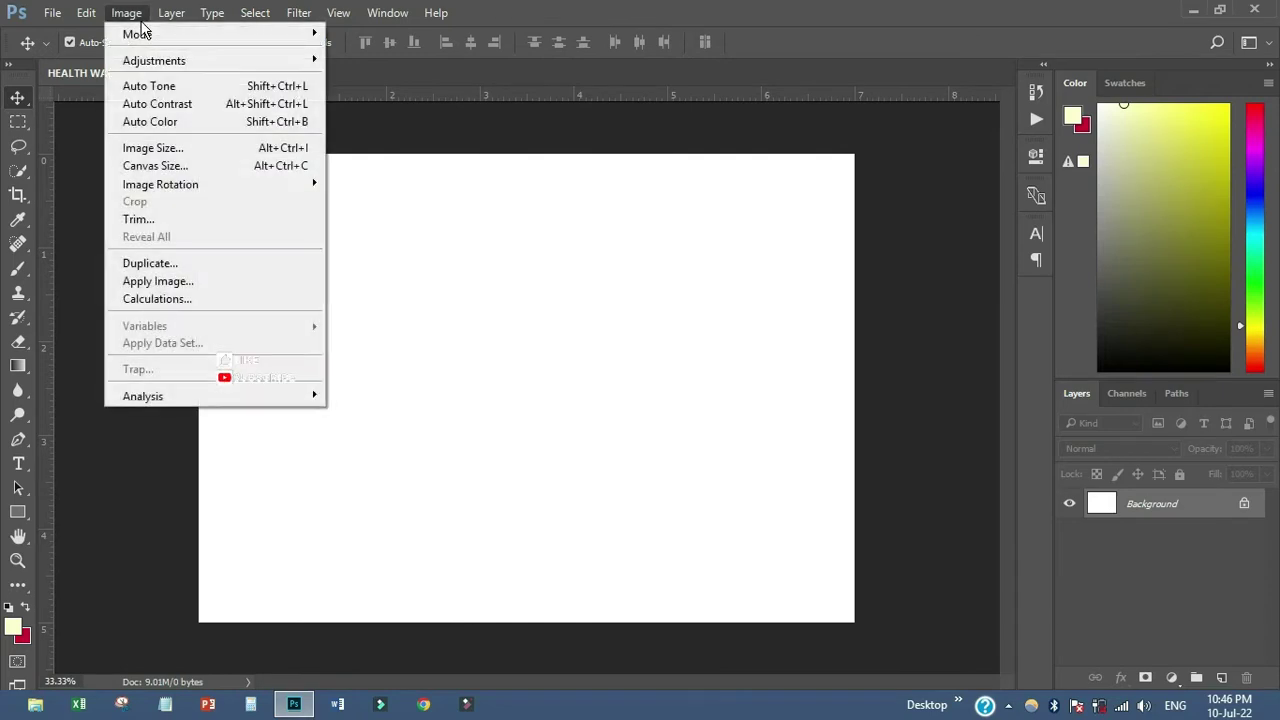
mouse_move(174, 184)
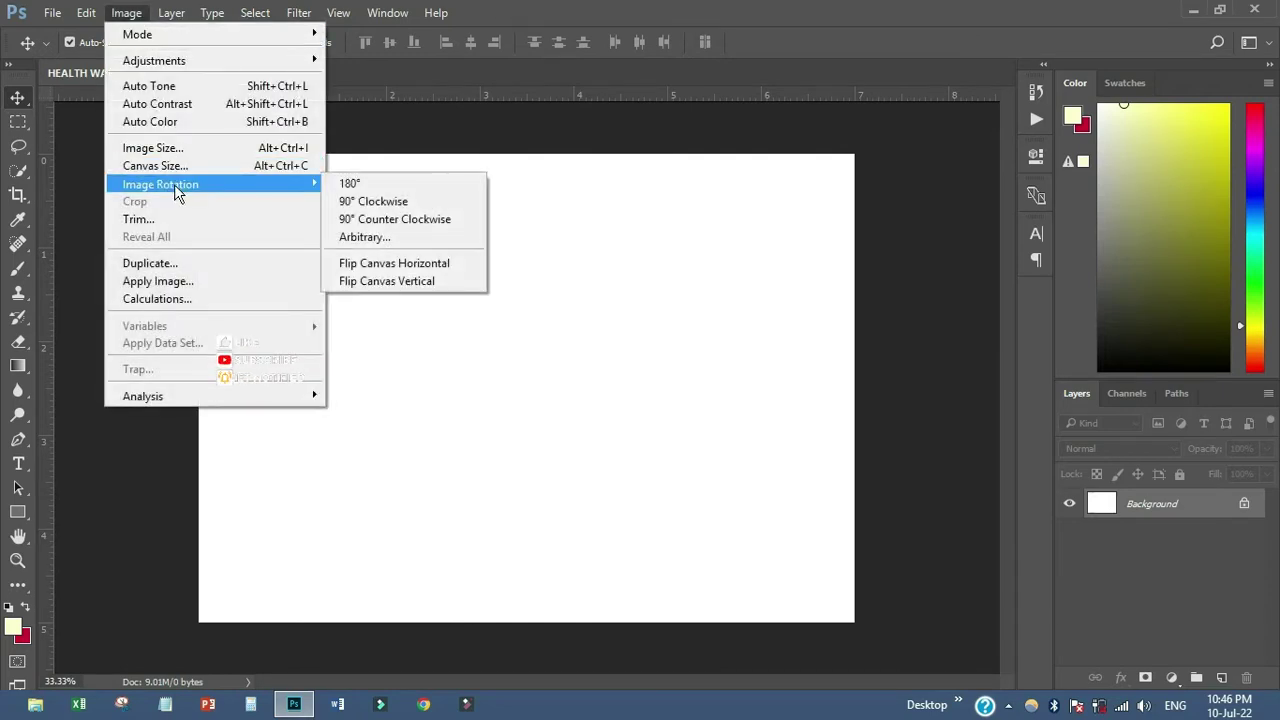
left_click(383, 201)
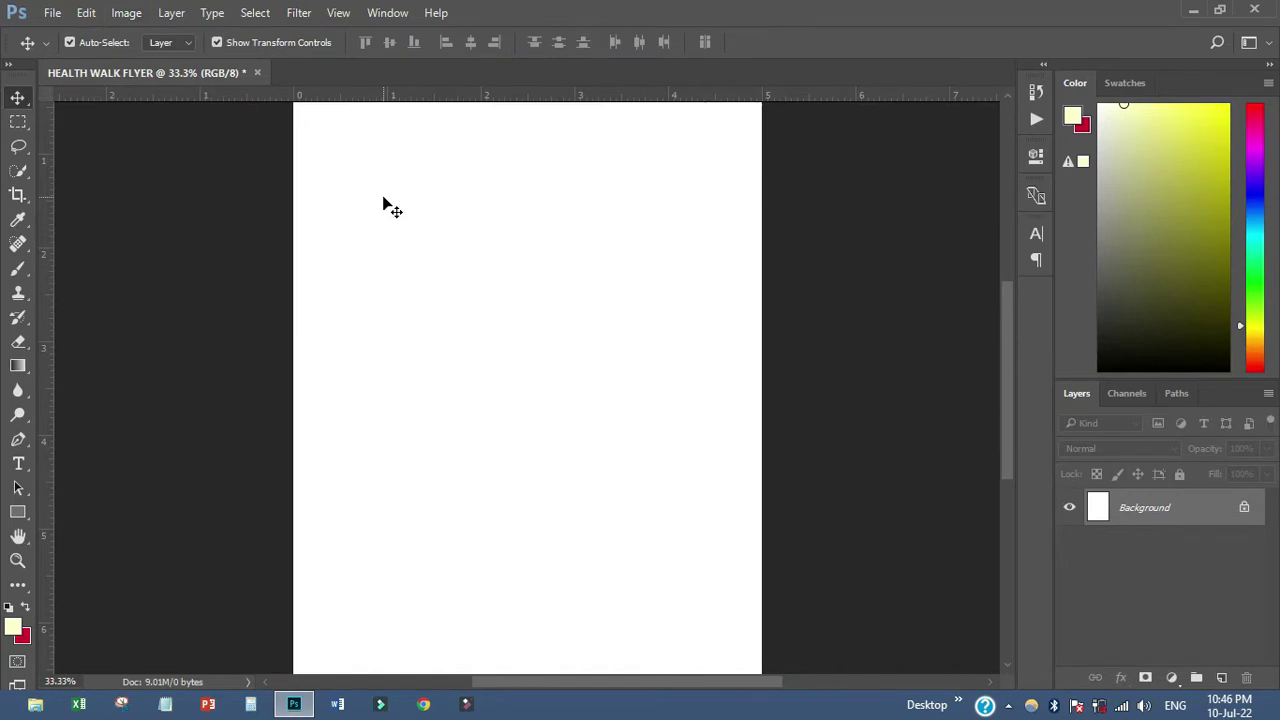
key("ctrl+minus")
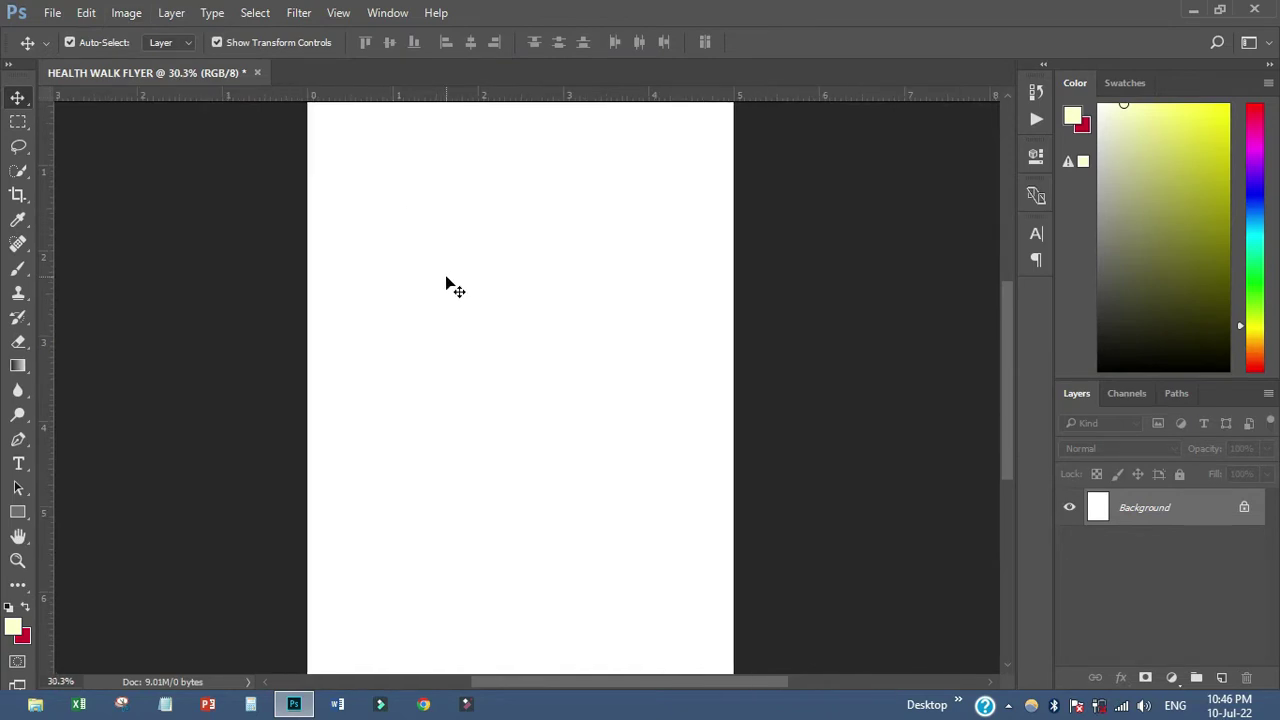
key("ctrl+0")
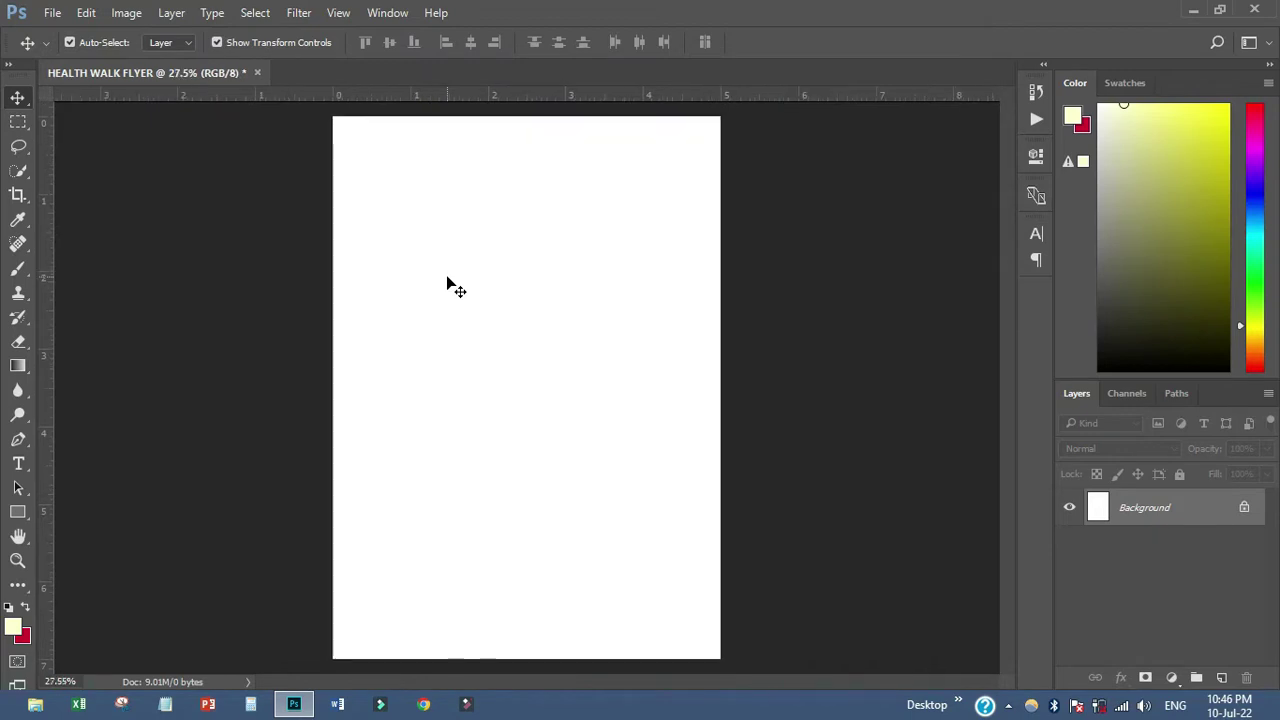
key("ctrl+minus")
key("ctrl+0")
key("ctrl+minus")
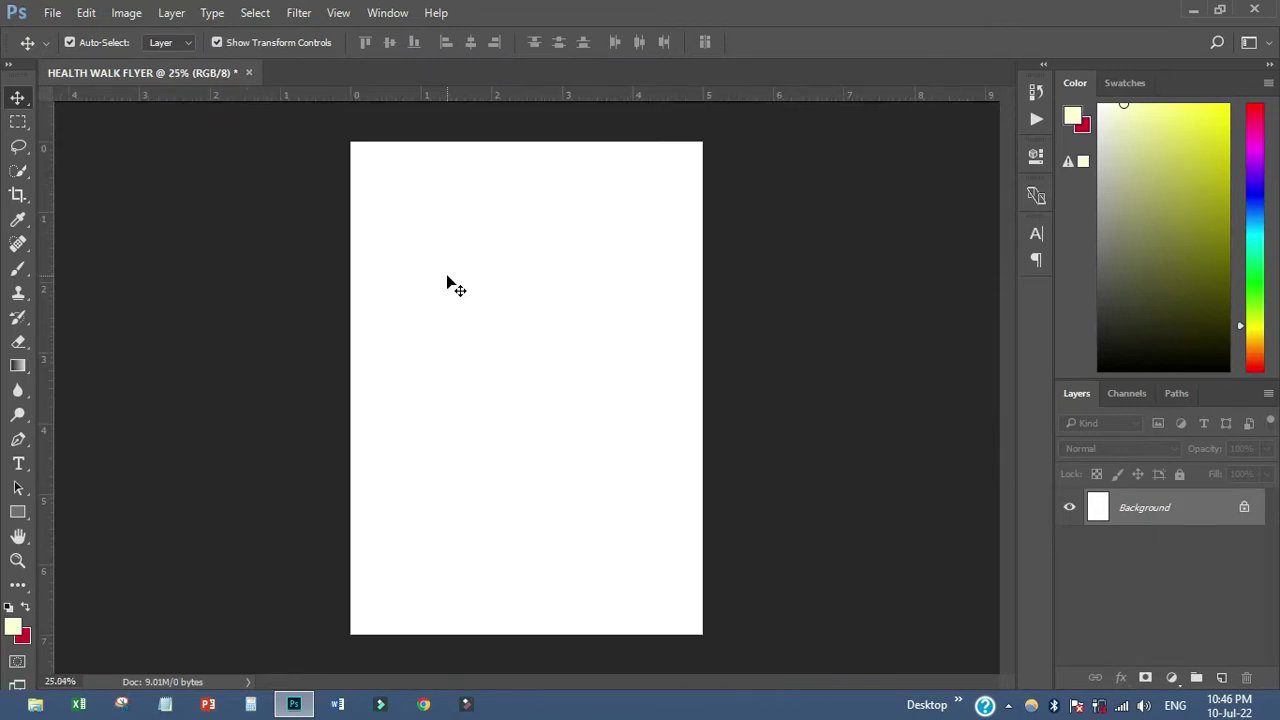
- Add a new layer group above Background and rename it BACKGROUND
left_click(1196, 677)
double_click(1138, 501)
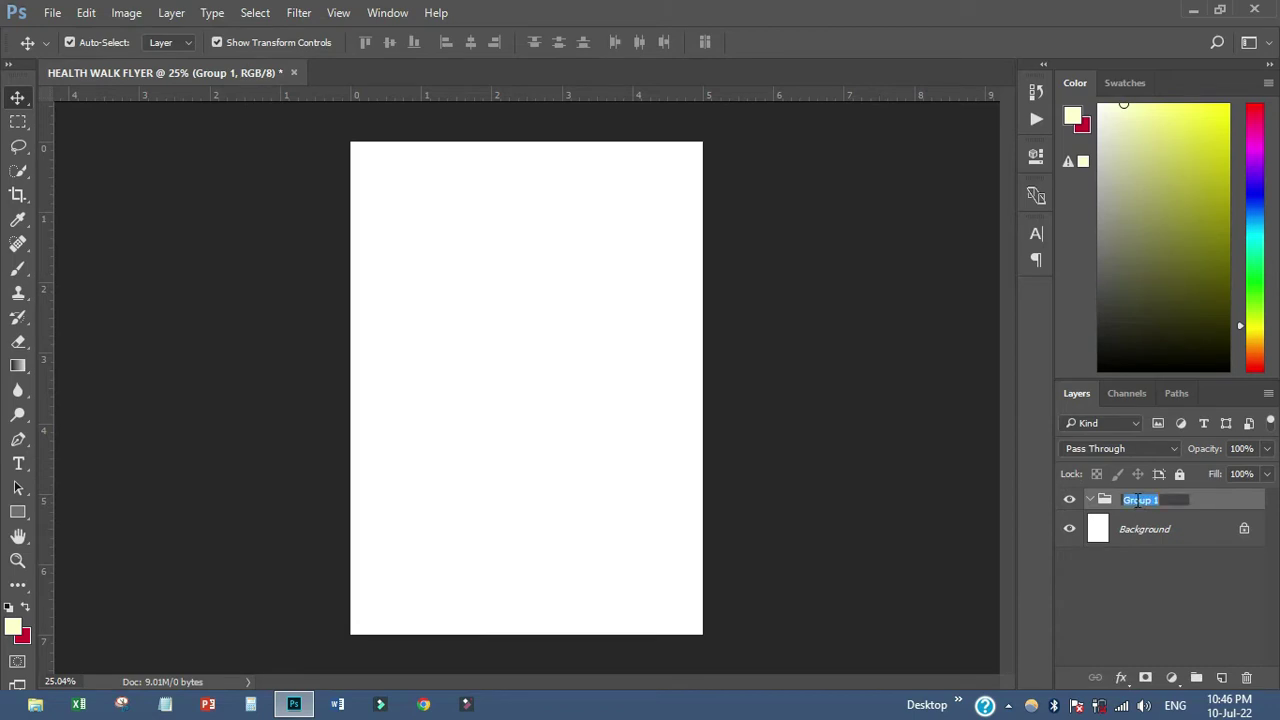
type("BACKGROUND")
key("Return")
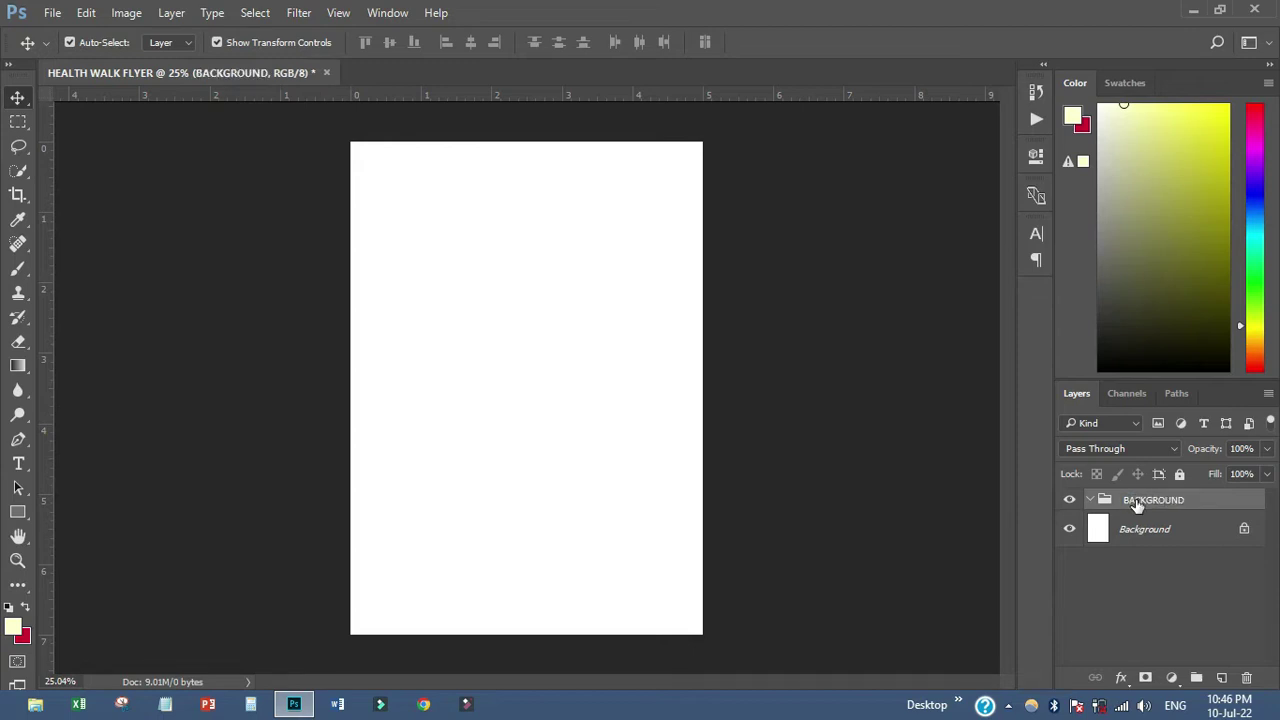
left_click(53, 13)
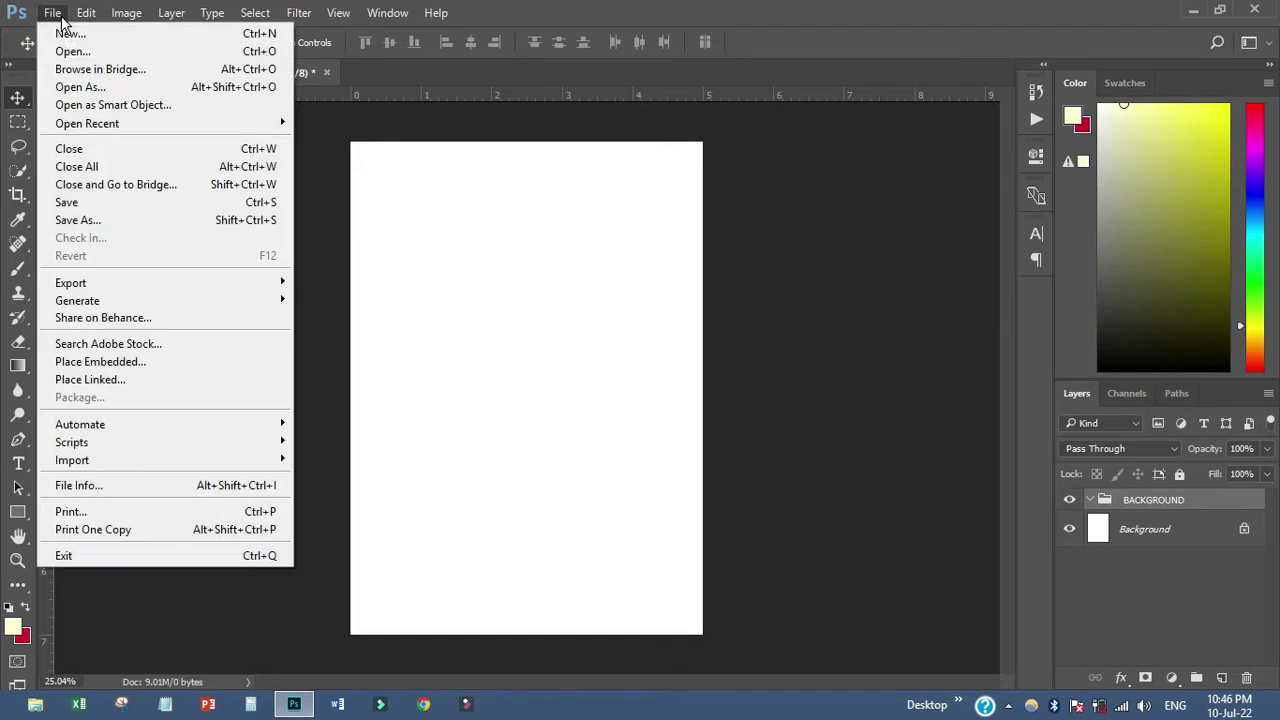
- Place ThinkstockPhotos-524924015 as a linked image, scaled to about 68% at the canvas top
left_click(106, 379)
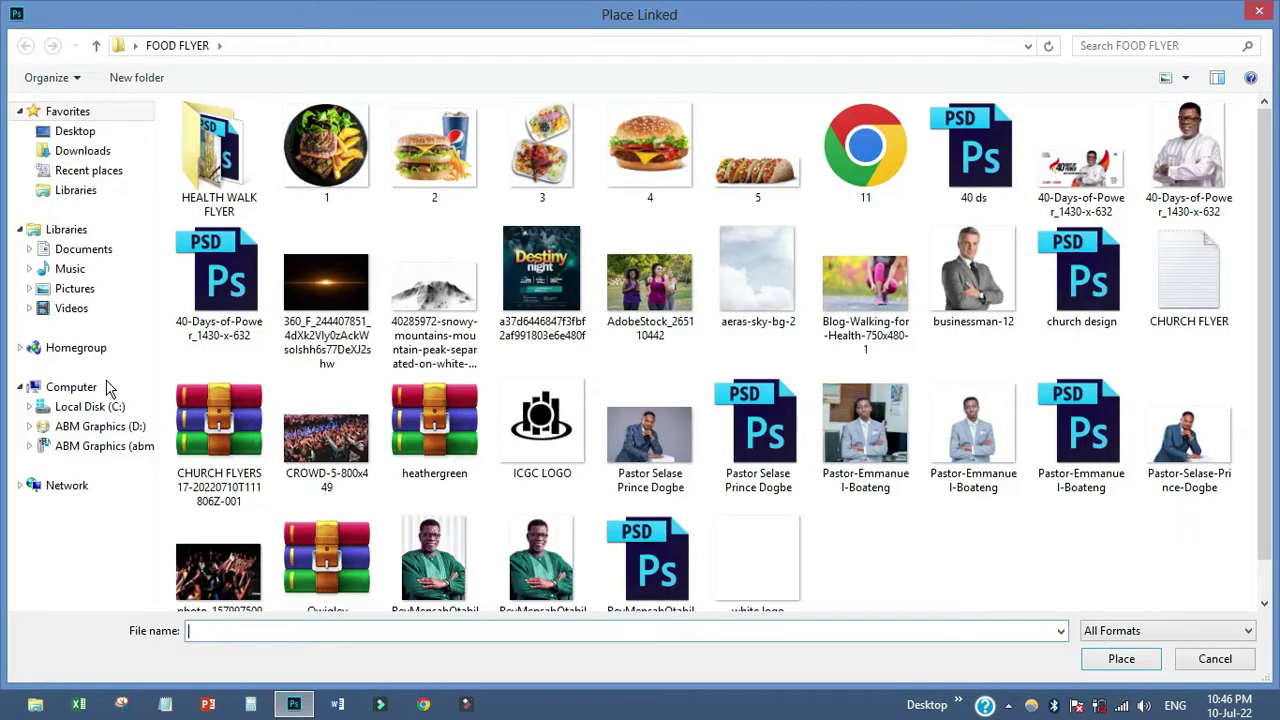
double_click(222, 165)
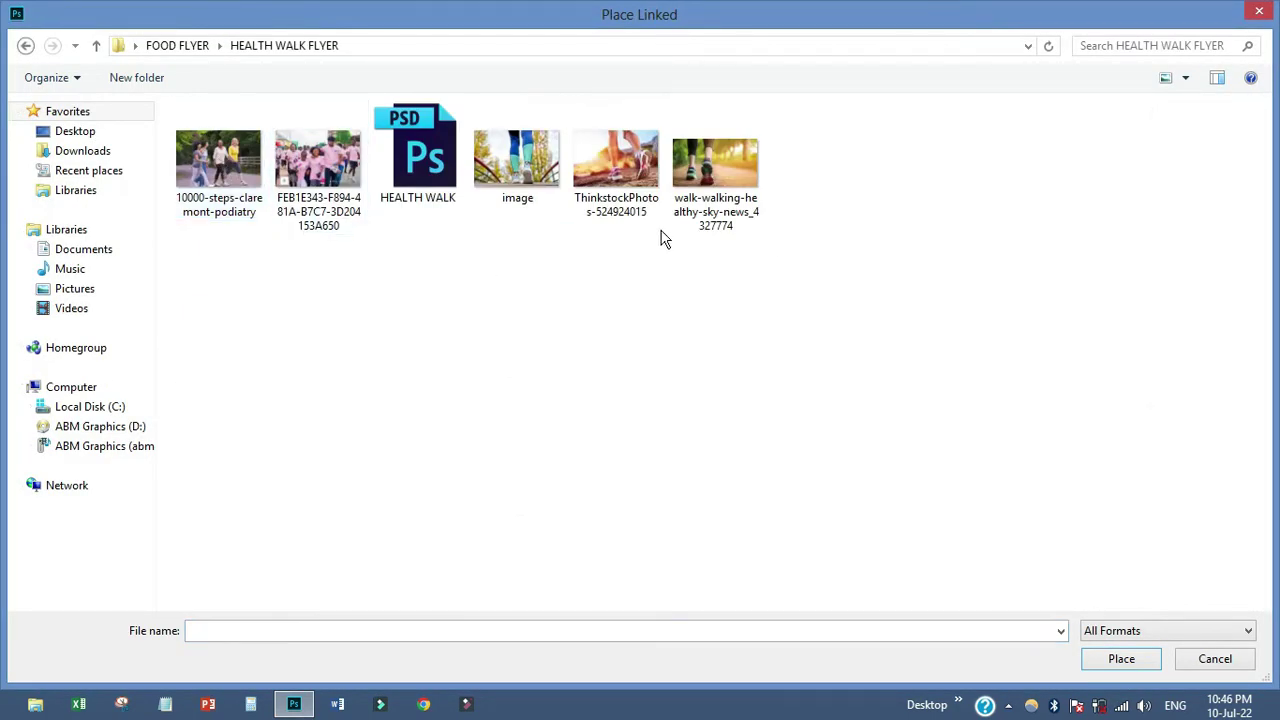
left_click(624, 166)
double_click(624, 166)
left_click_drag(577, 318, 576, 196)
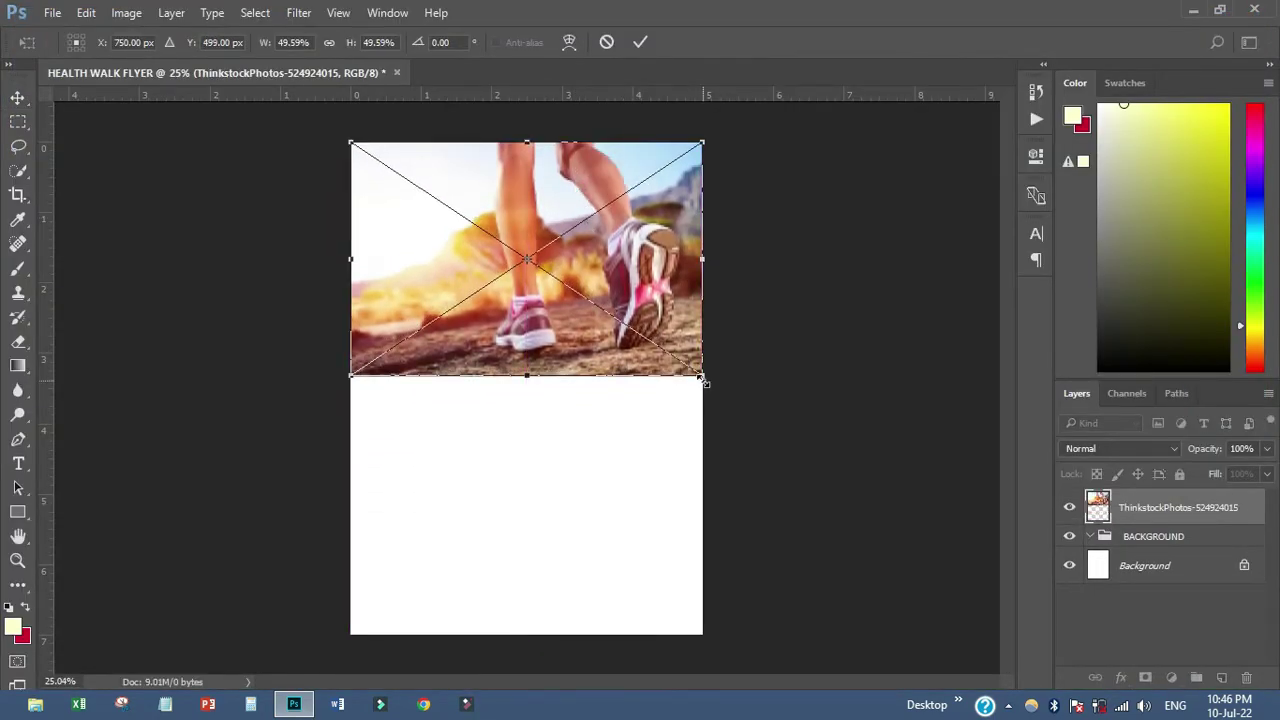
left_click_drag(704, 382, 764, 443)
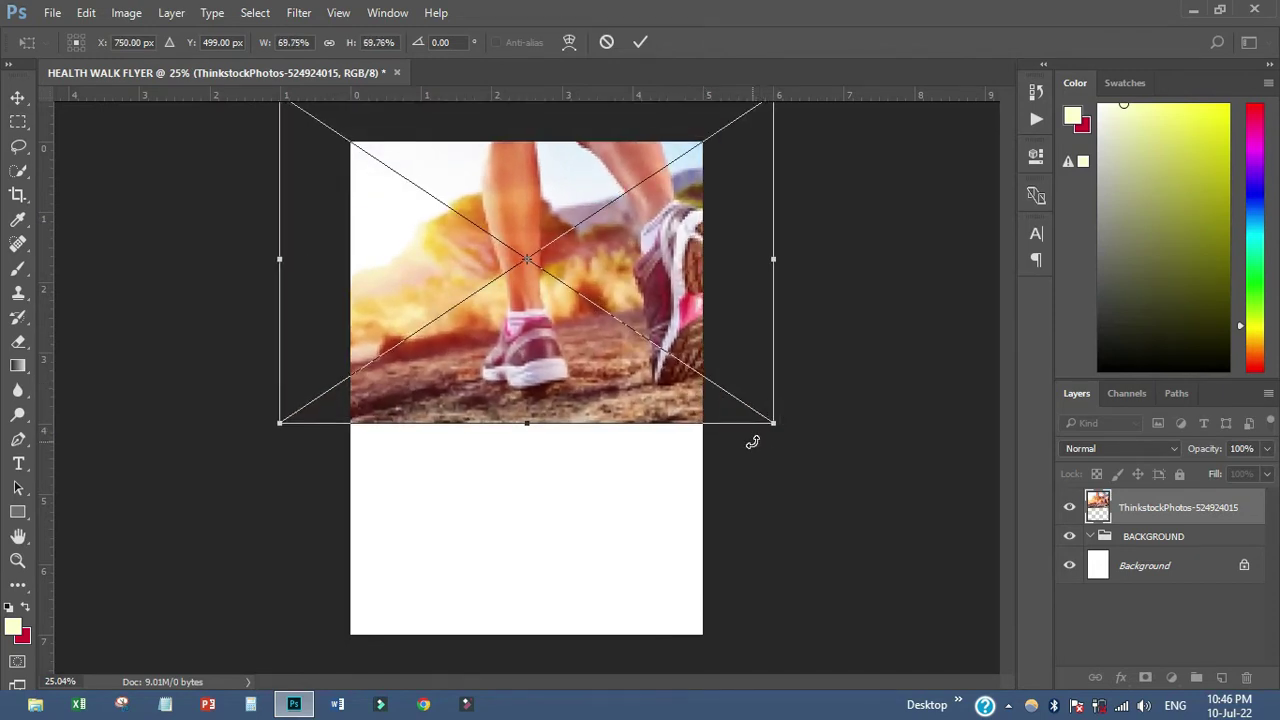
key("Return")
left_click_drag(629, 276, 613, 322)
- Move the running photo layer into the BACKGROUND group and rasterize it
left_click_drag(1110, 518, 1146, 540)
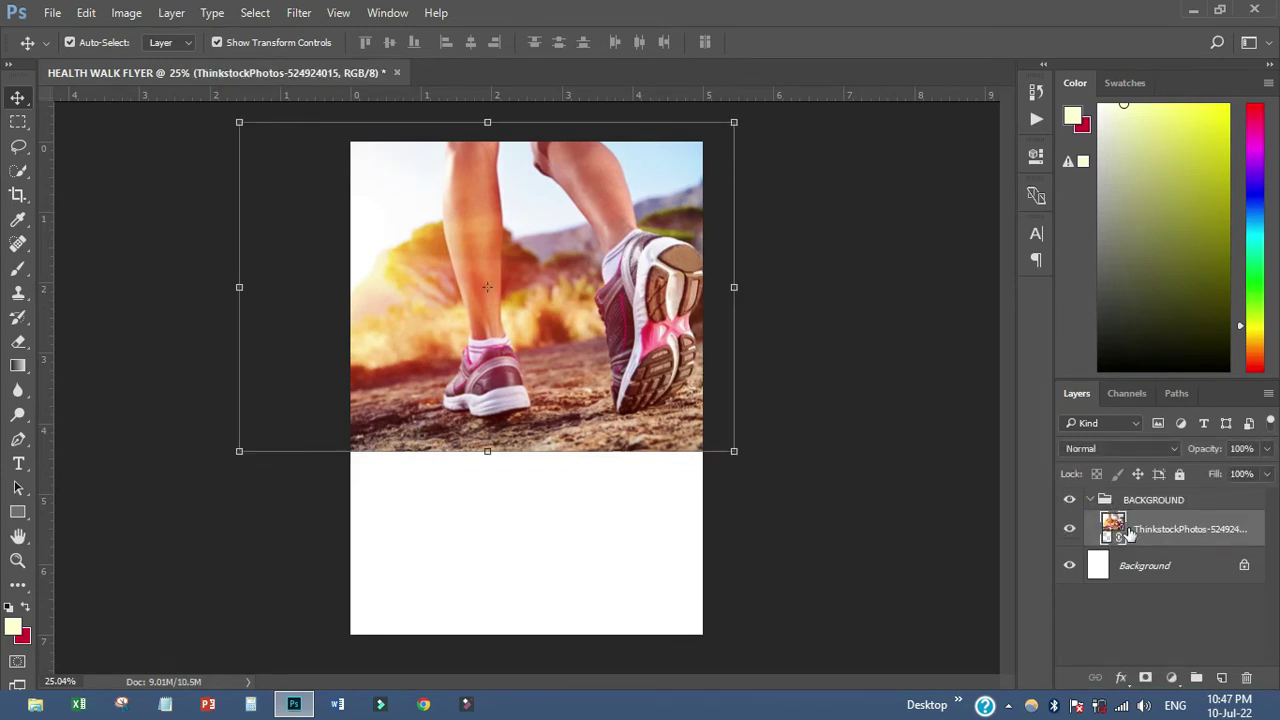
right_click(1130, 533)
left_click(940, 466)
left_click(858, 387)
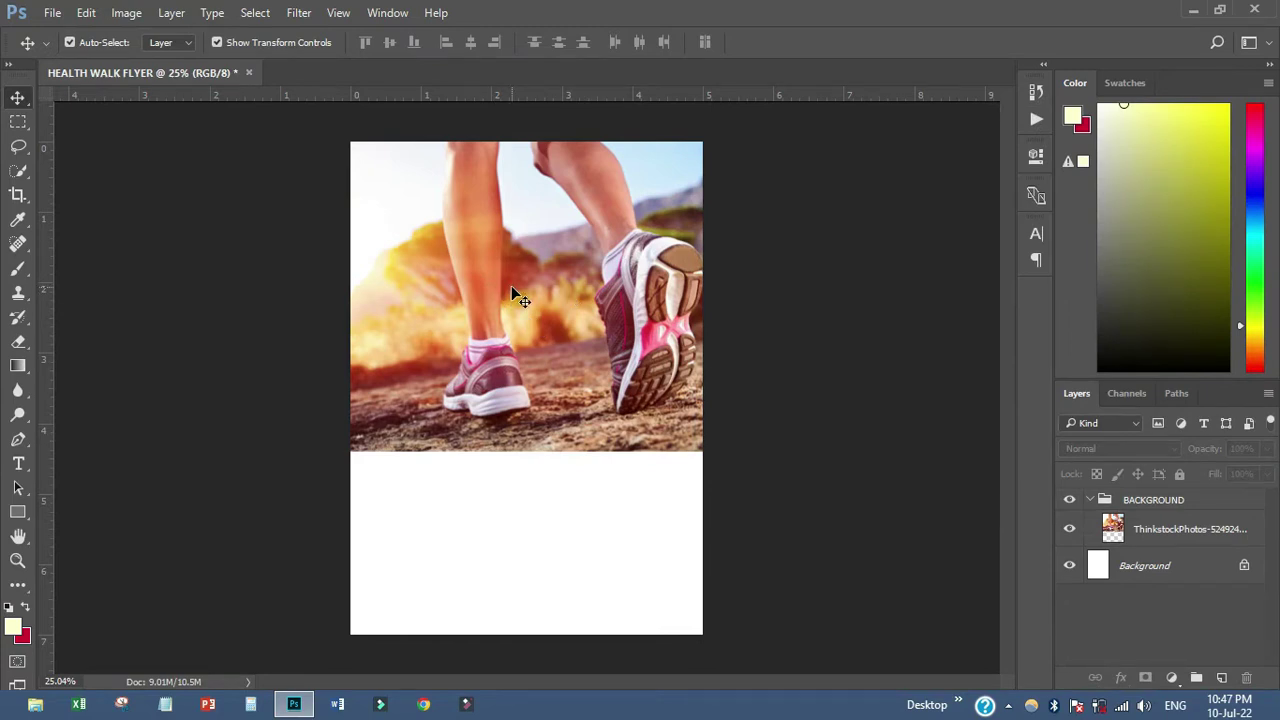
scroll(478, 240, "down", 1)
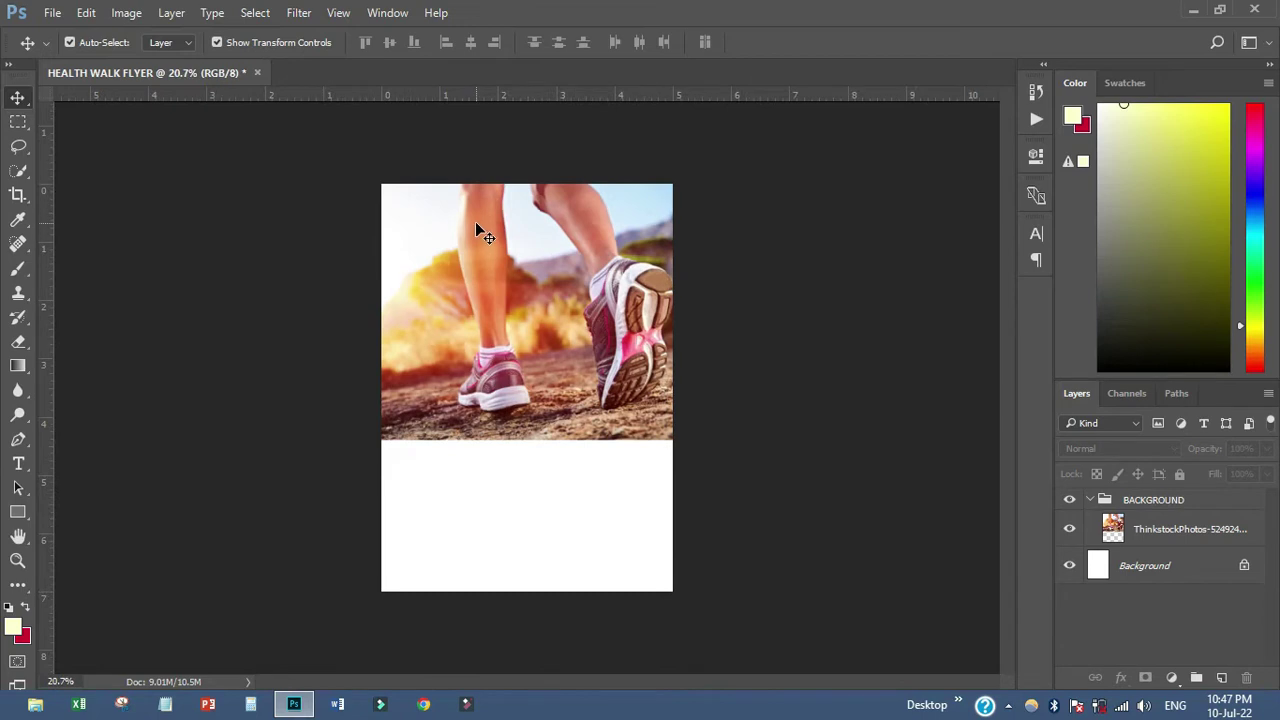
scroll(476, 225, "up", 1)
left_click(550, 300)
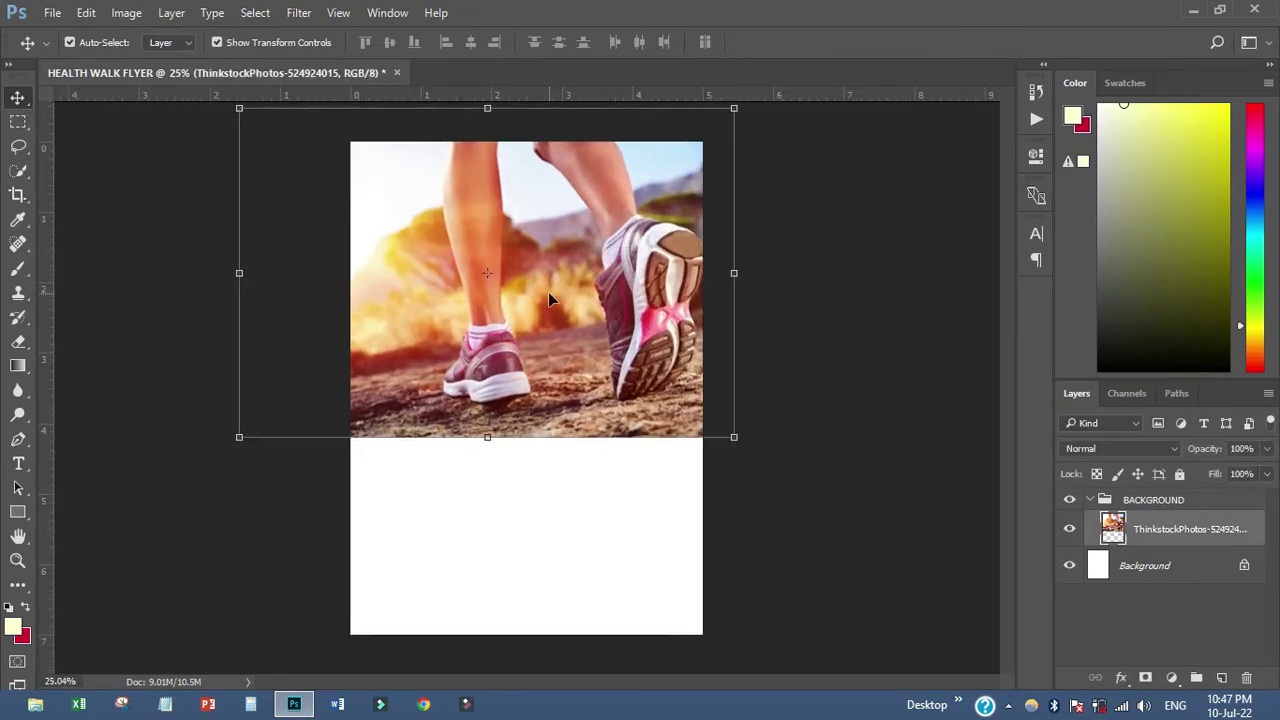
left_click(849, 343)
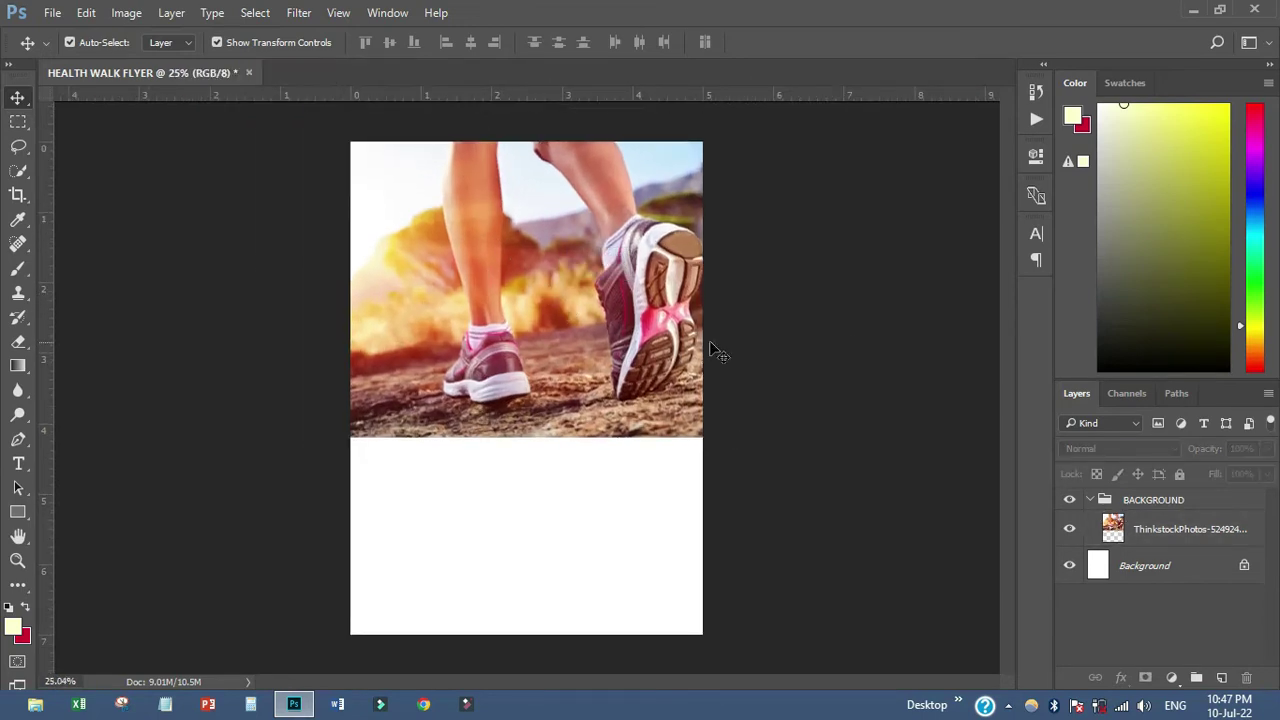
- Draw a rectangle covering the lower half of the flyer
left_click(18, 512)
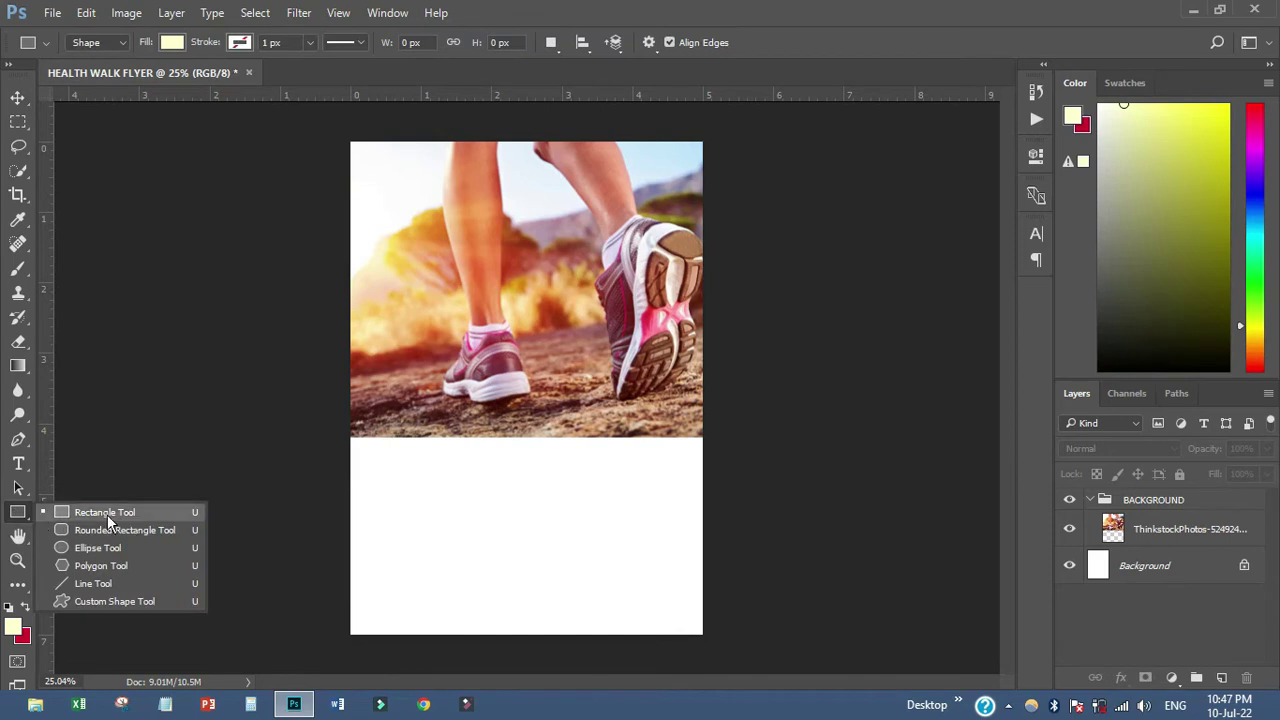
left_click(107, 514)
left_click_drag(320, 381, 740, 686)
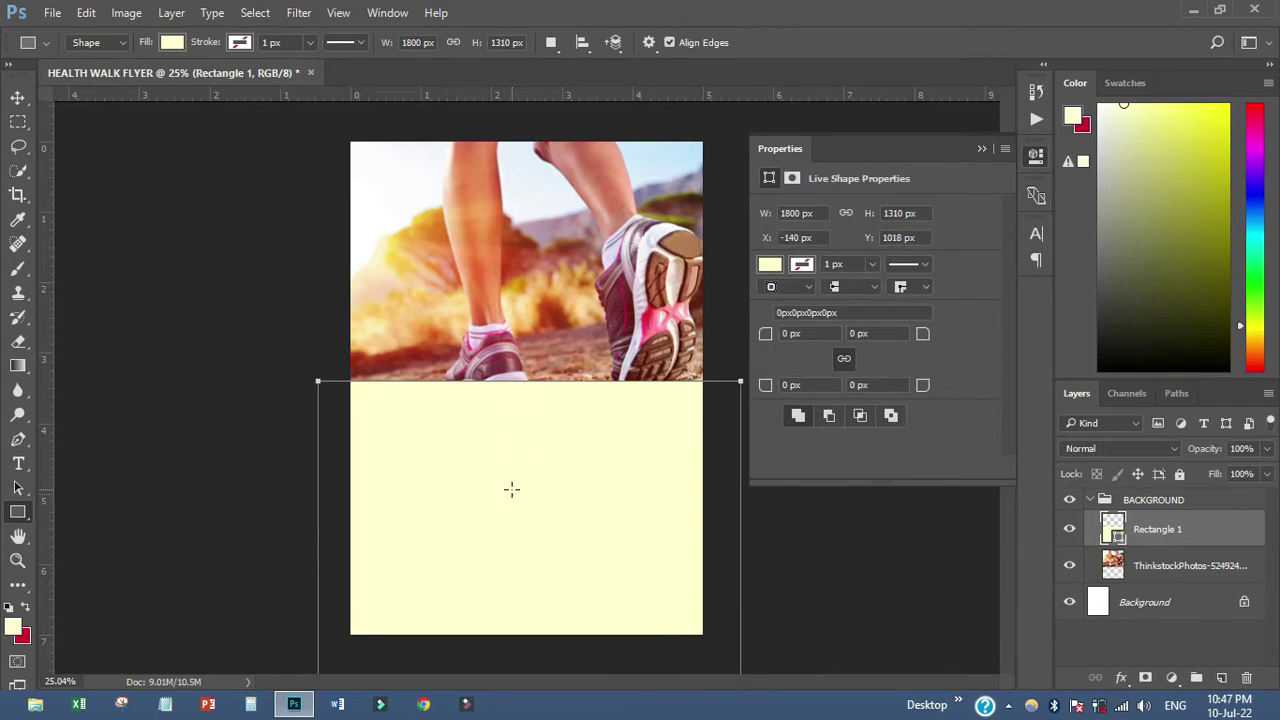
left_click(1037, 157)
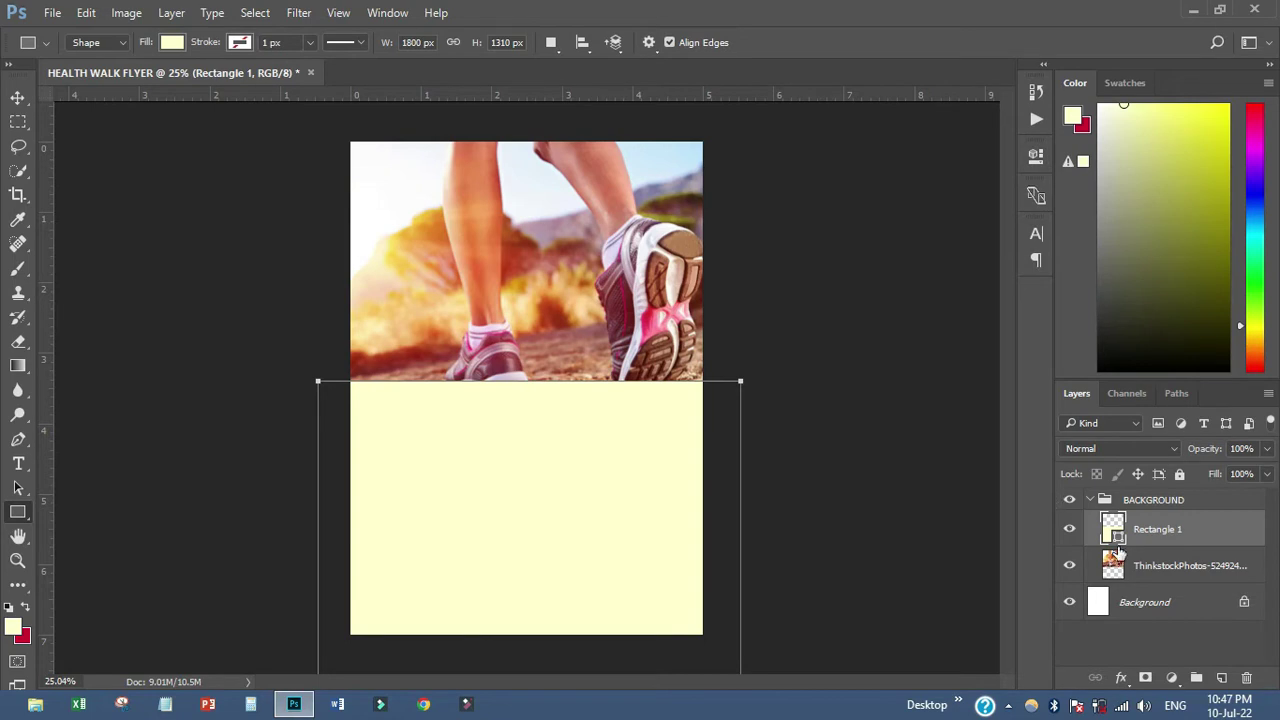
- Fill the rectangle dark grey #333333 and put it into Free Transform
double_click(1114, 535)
left_click(246, 449)
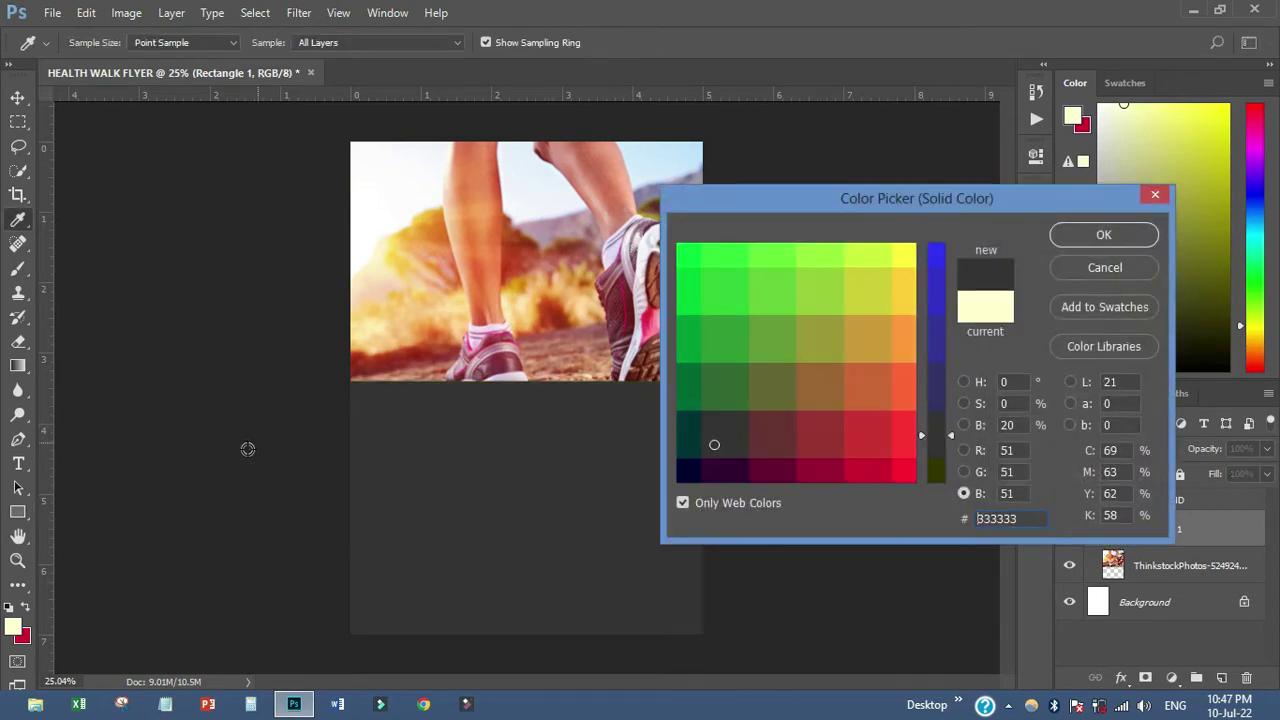
left_click(1106, 236)
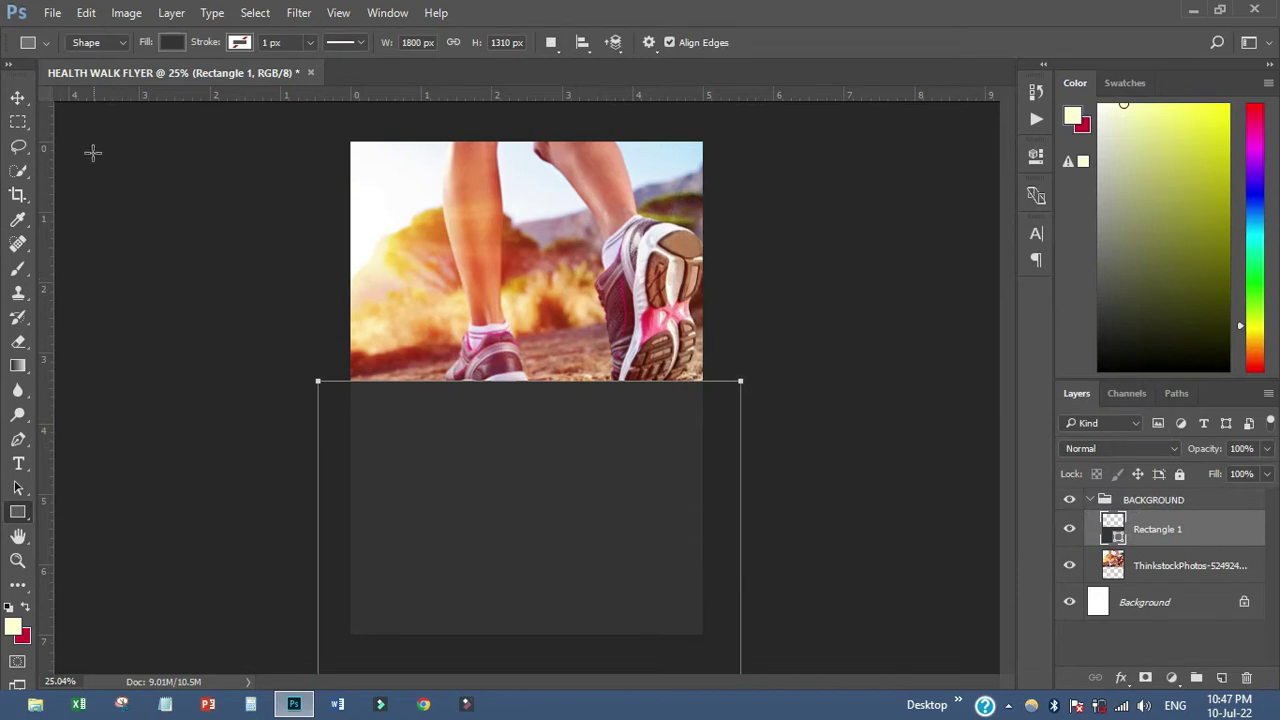
left_click(18, 97)
left_click(755, 448)
left_click(556, 448)
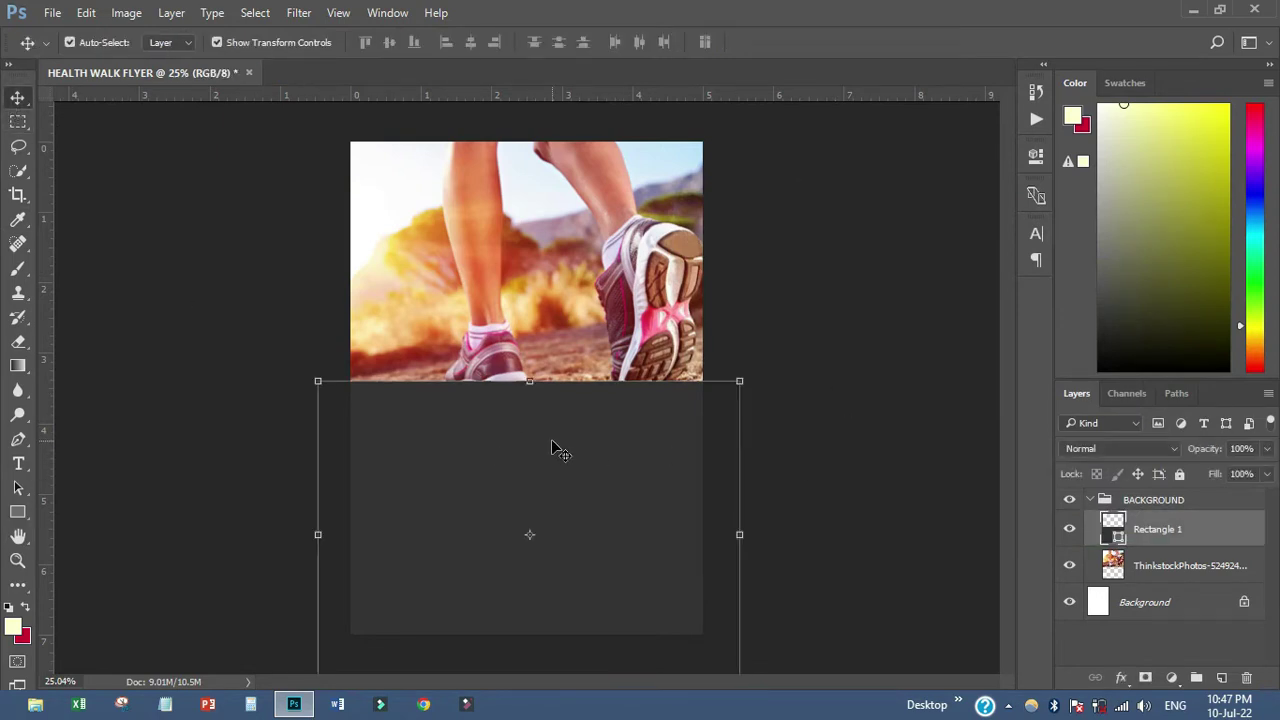
key("ctrl")
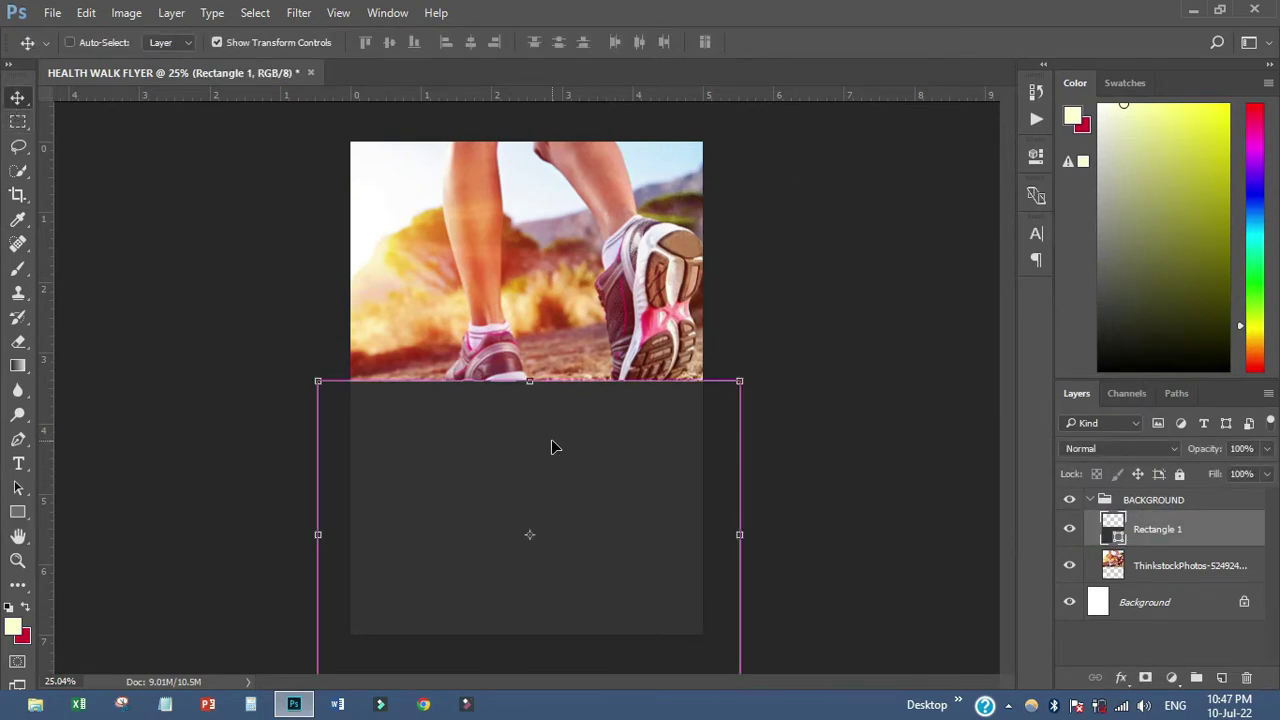
key("ctrl+t")
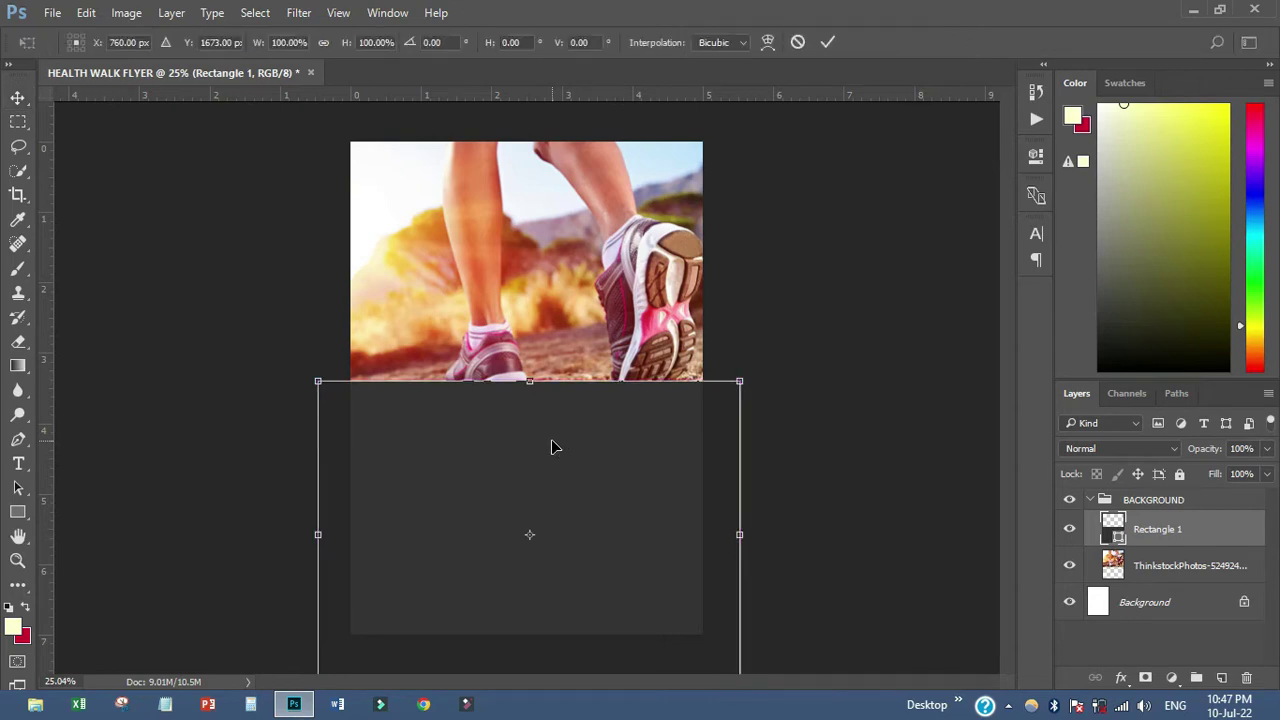
- Warp the rectangle's top edge into a wave overlapping the runner photo's bottom
right_click(541, 430)
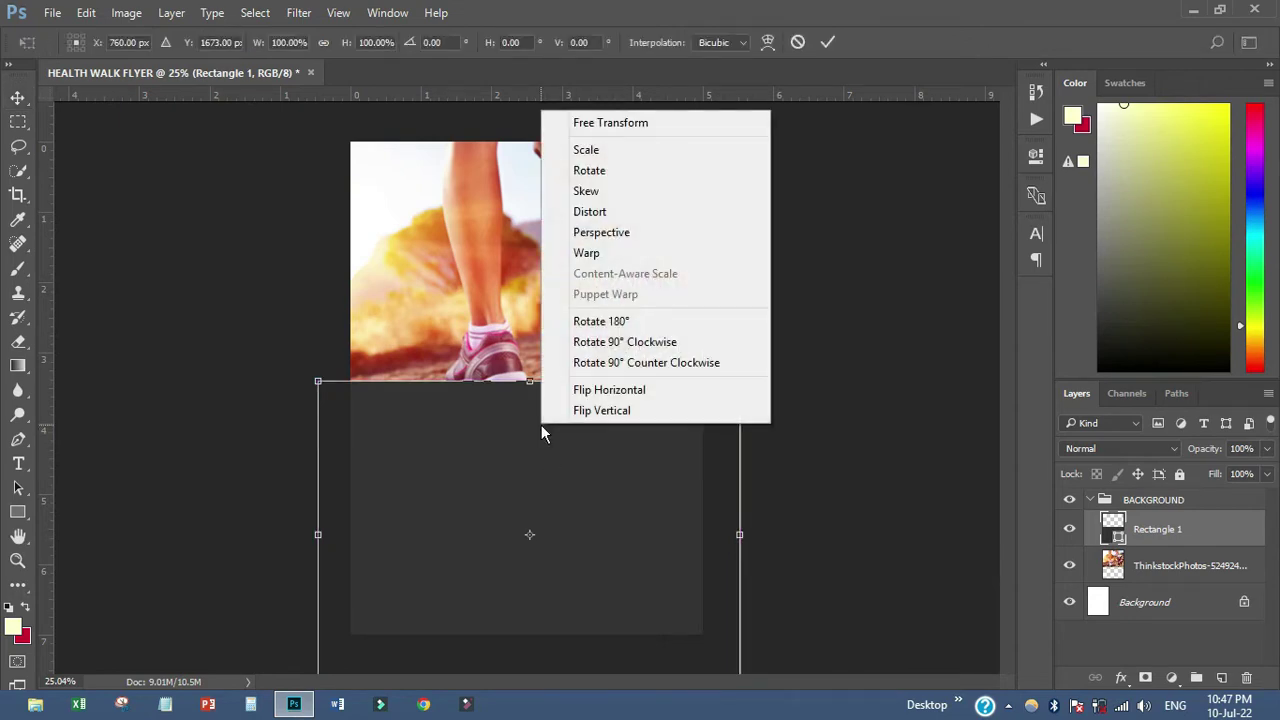
left_click(584, 254)
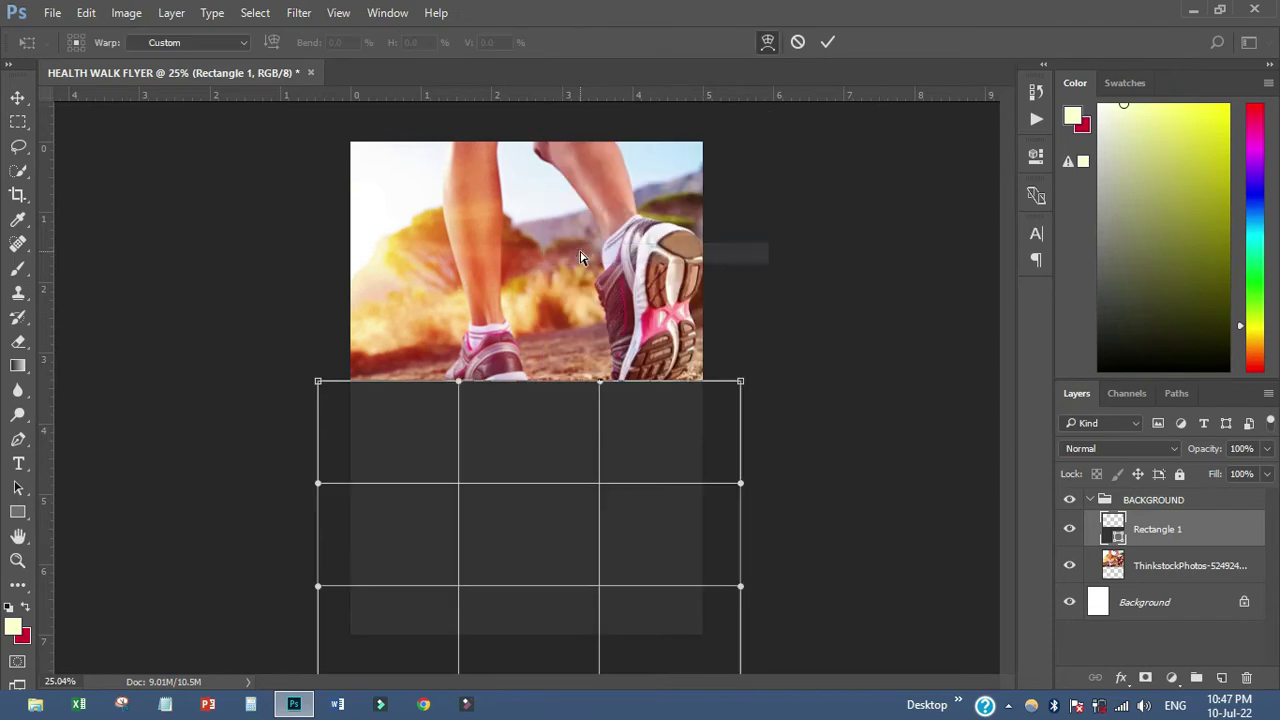
left_click_drag(460, 385, 457, 502)
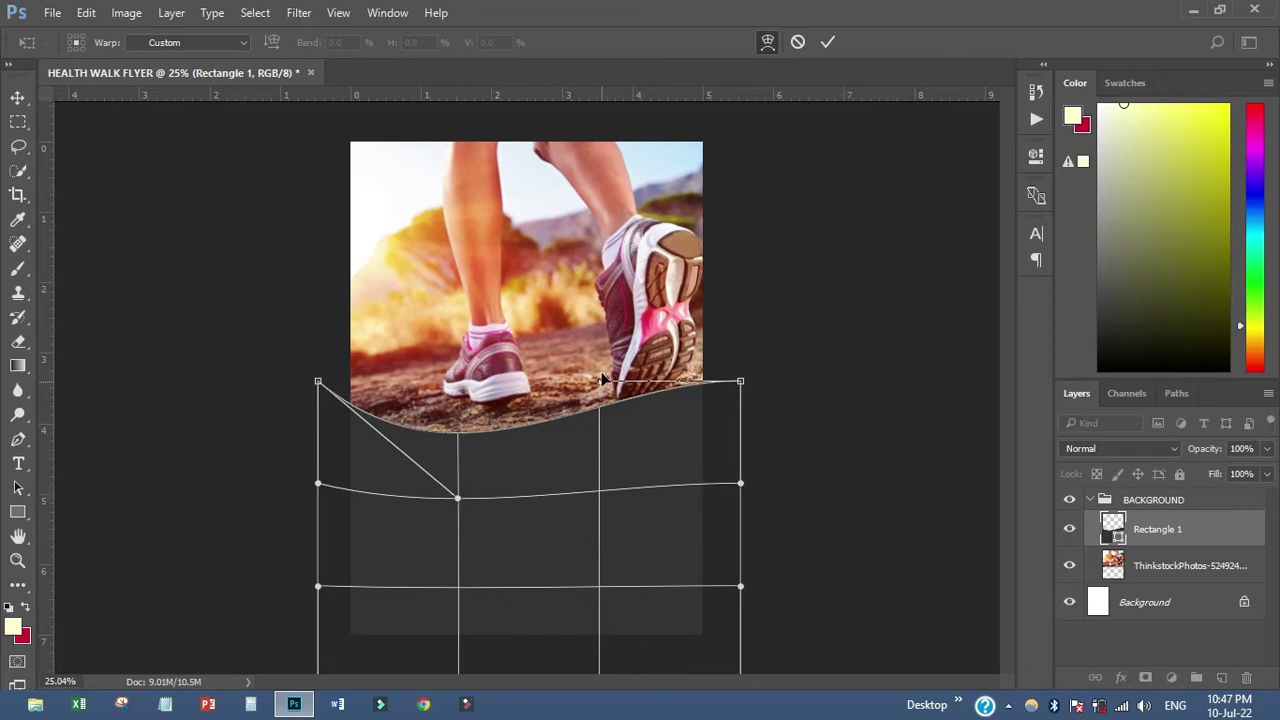
left_click_drag(602, 378, 609, 267)
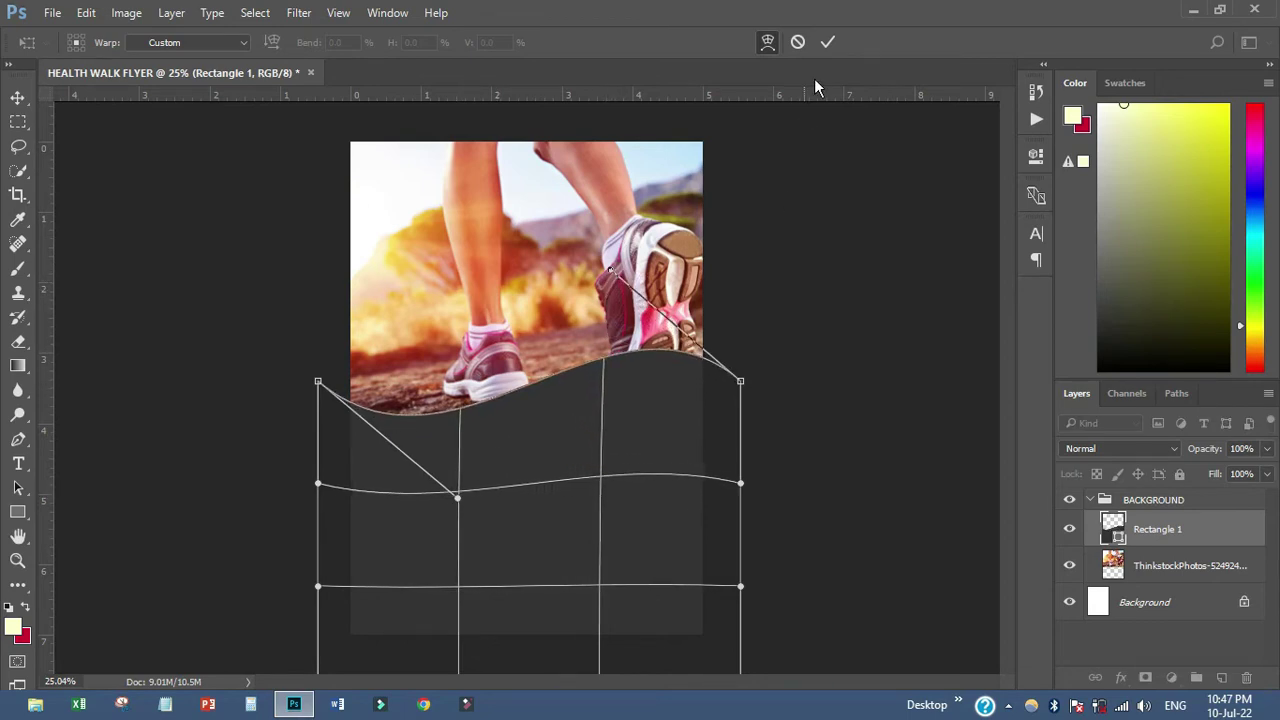
left_click(824, 43)
left_click(786, 352)
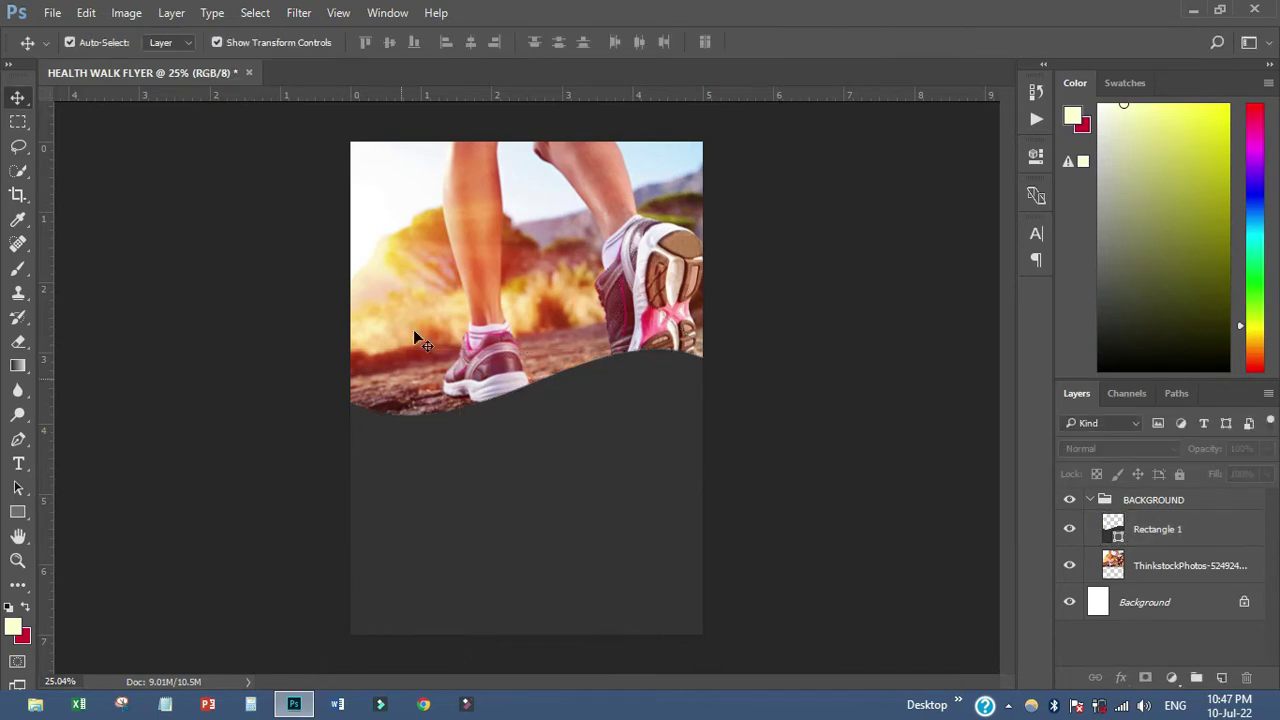
left_click(579, 460)
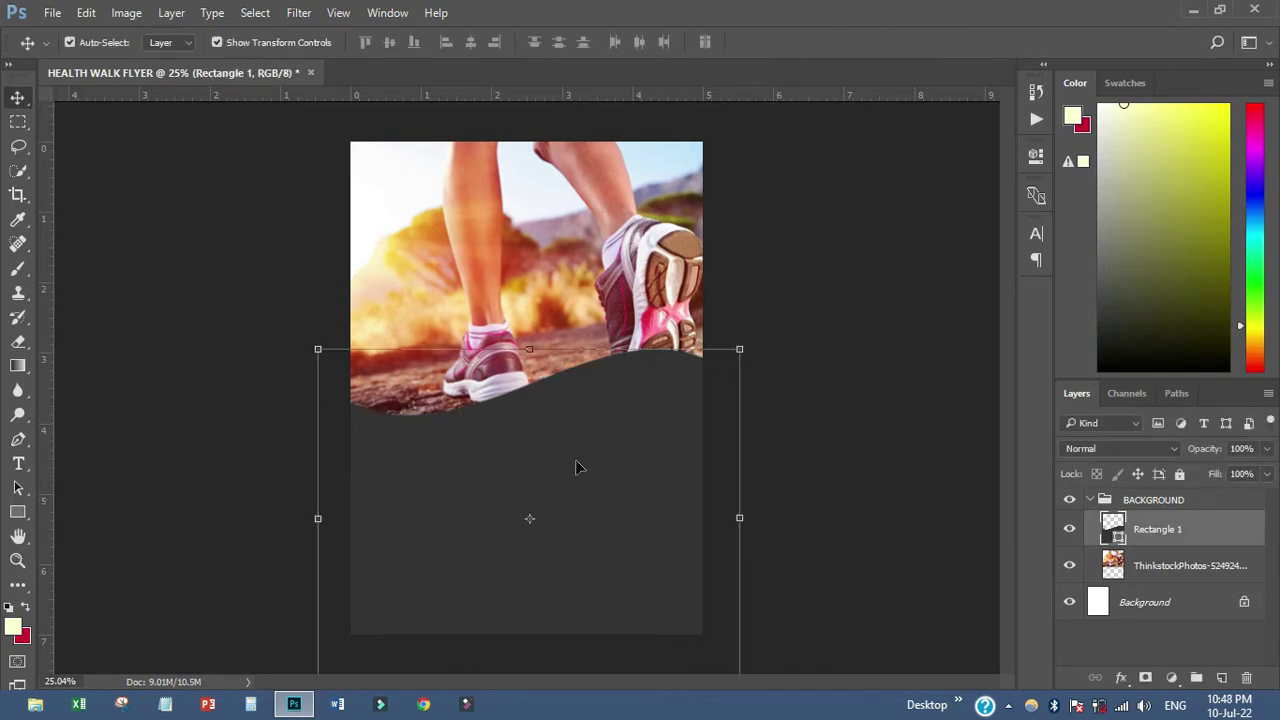
- Duplicate Rectangle 1 and give the copy a gold-to-brown Gradient Overlay
right_click(1152, 533)
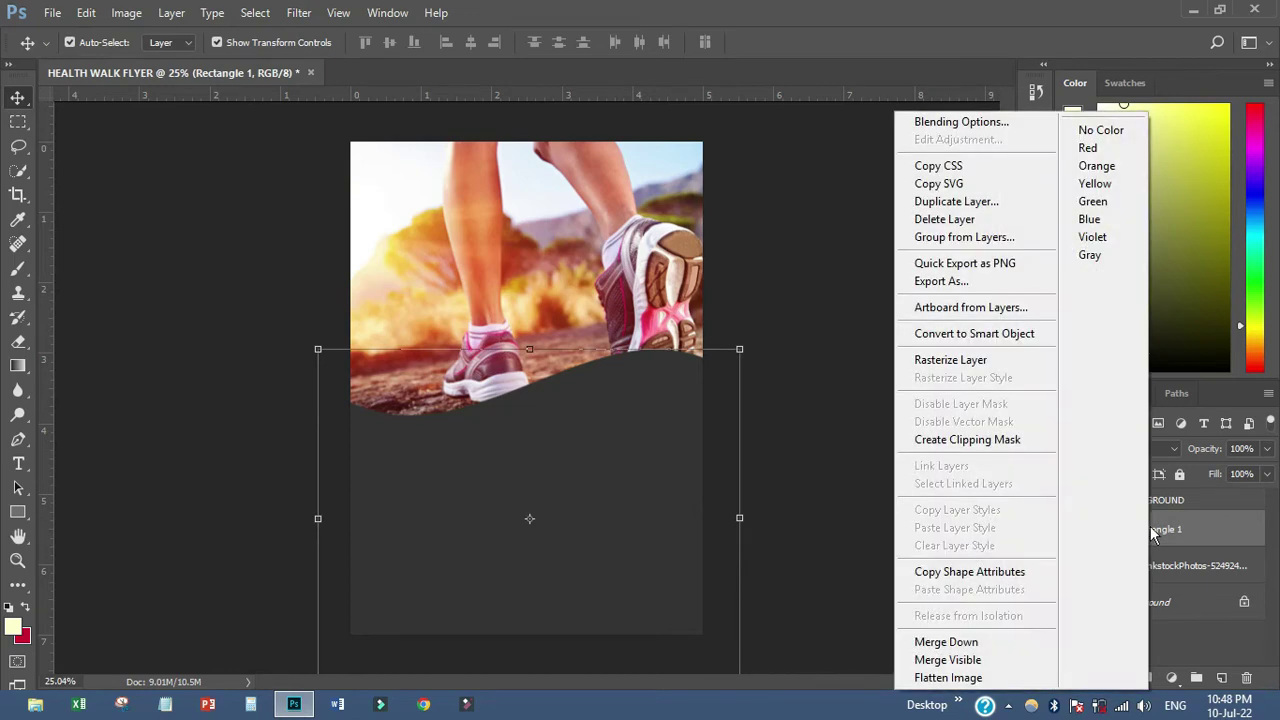
left_click(958, 202)
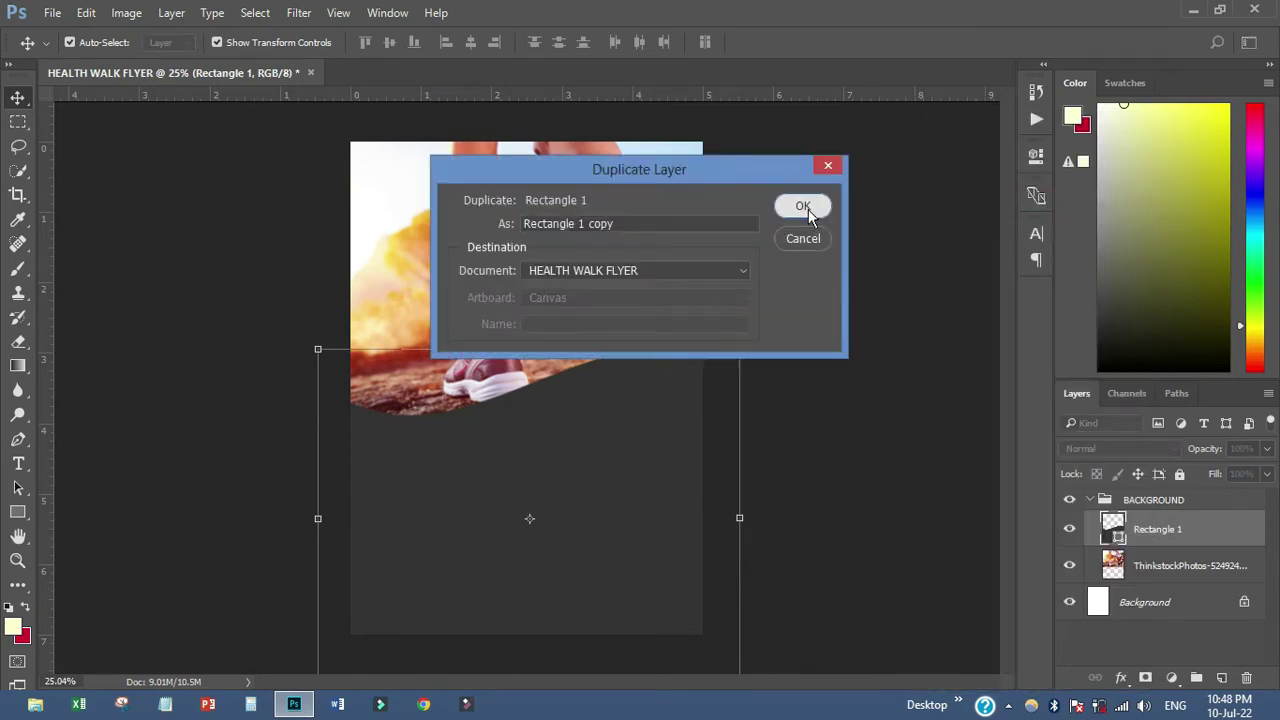
left_click(806, 207)
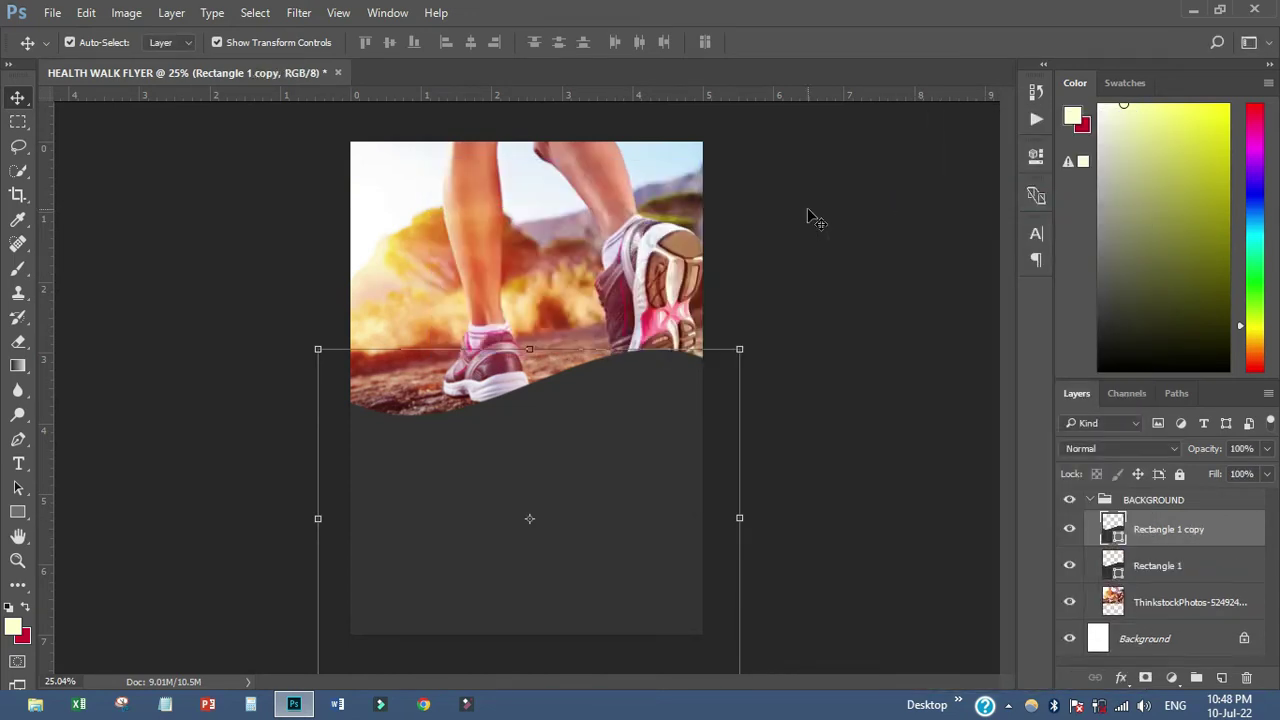
left_click(1120, 679)
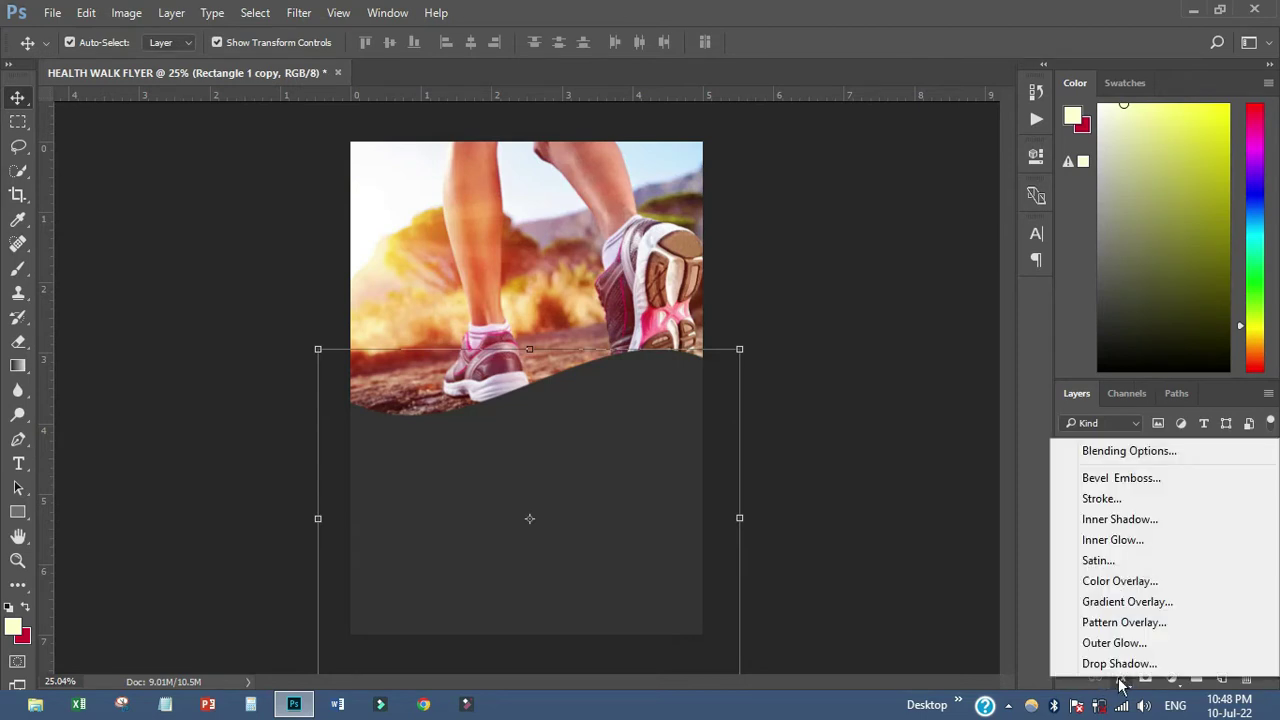
left_click(1115, 602)
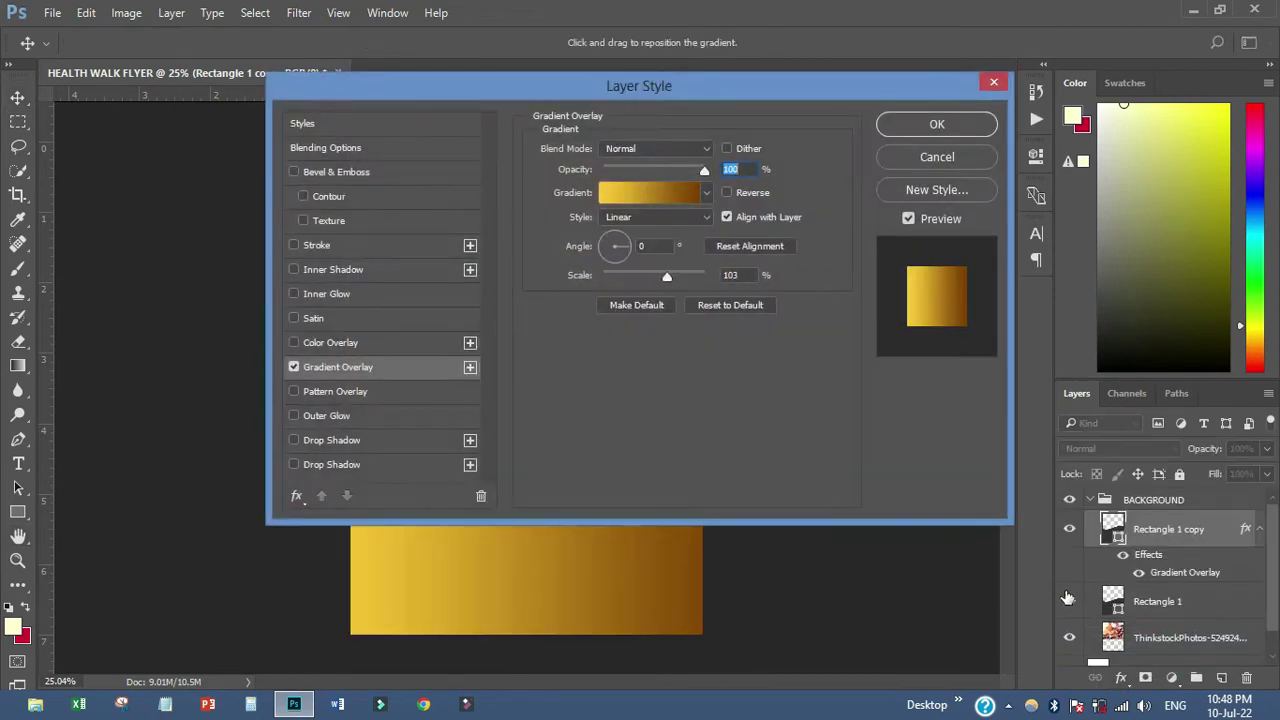
left_click_drag(603, 90, 891, 255)
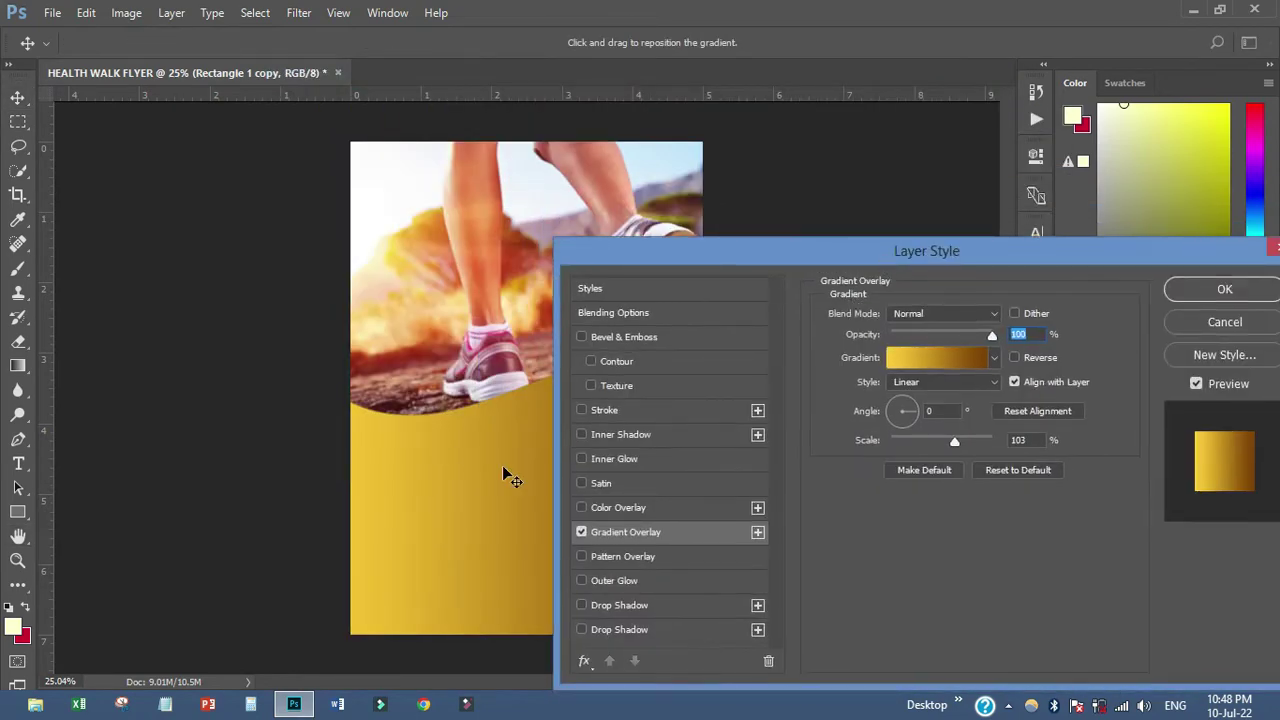
left_click(1222, 289)
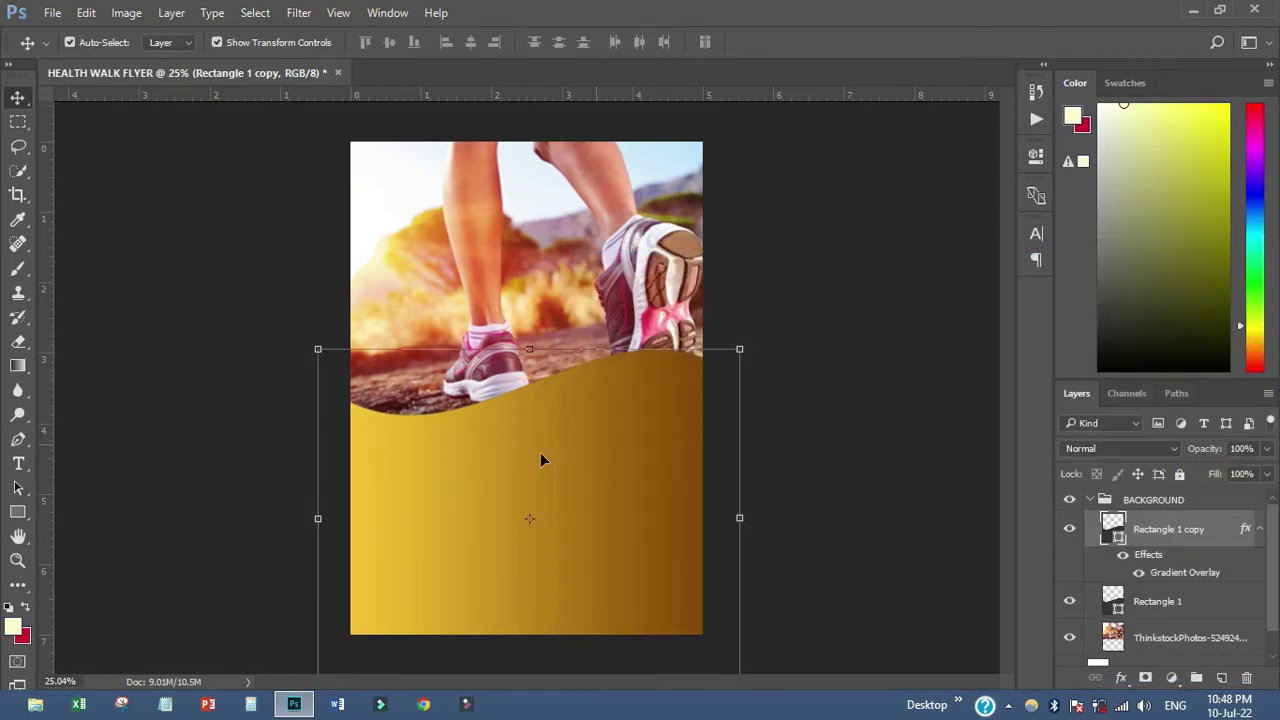
- Duplicate Rectangle 1 again and move Rectangle 1 copy 2 above the gold copy
right_click(1182, 532)
key("Escape")
left_click(1152, 602)
right_click(1153, 600)
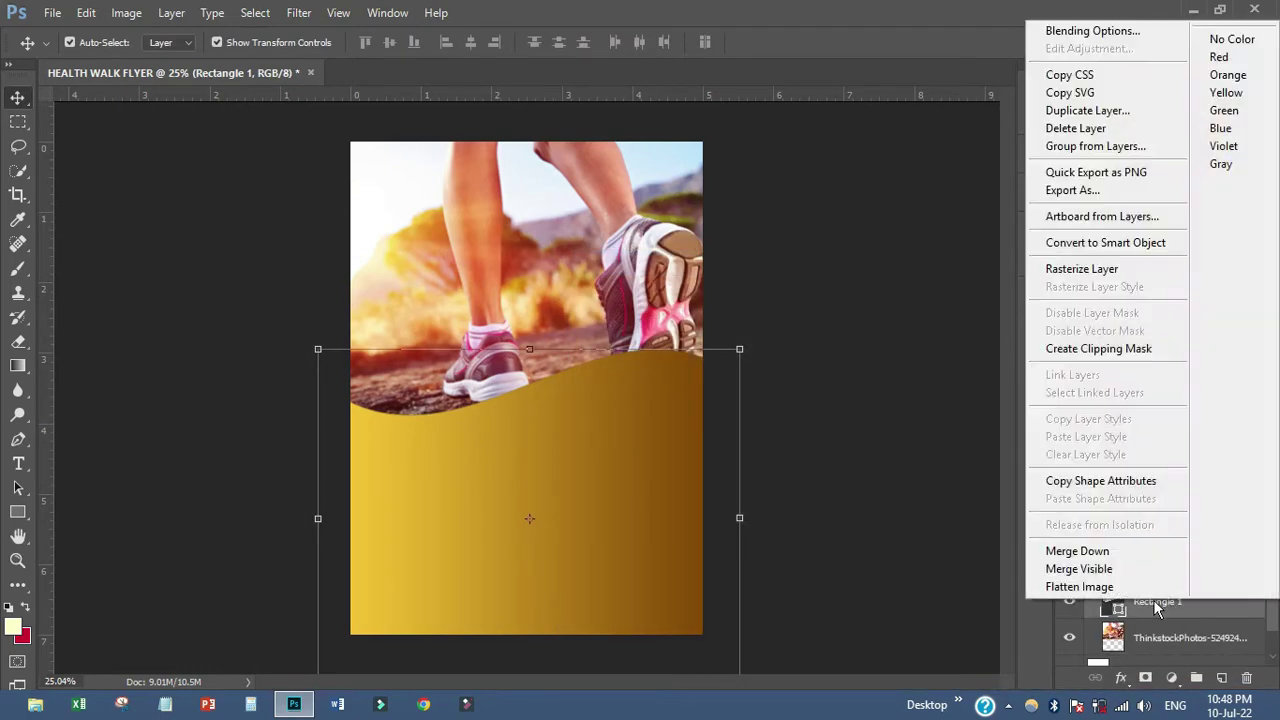
left_click(1066, 111)
left_click_drag(1140, 601, 1118, 532)
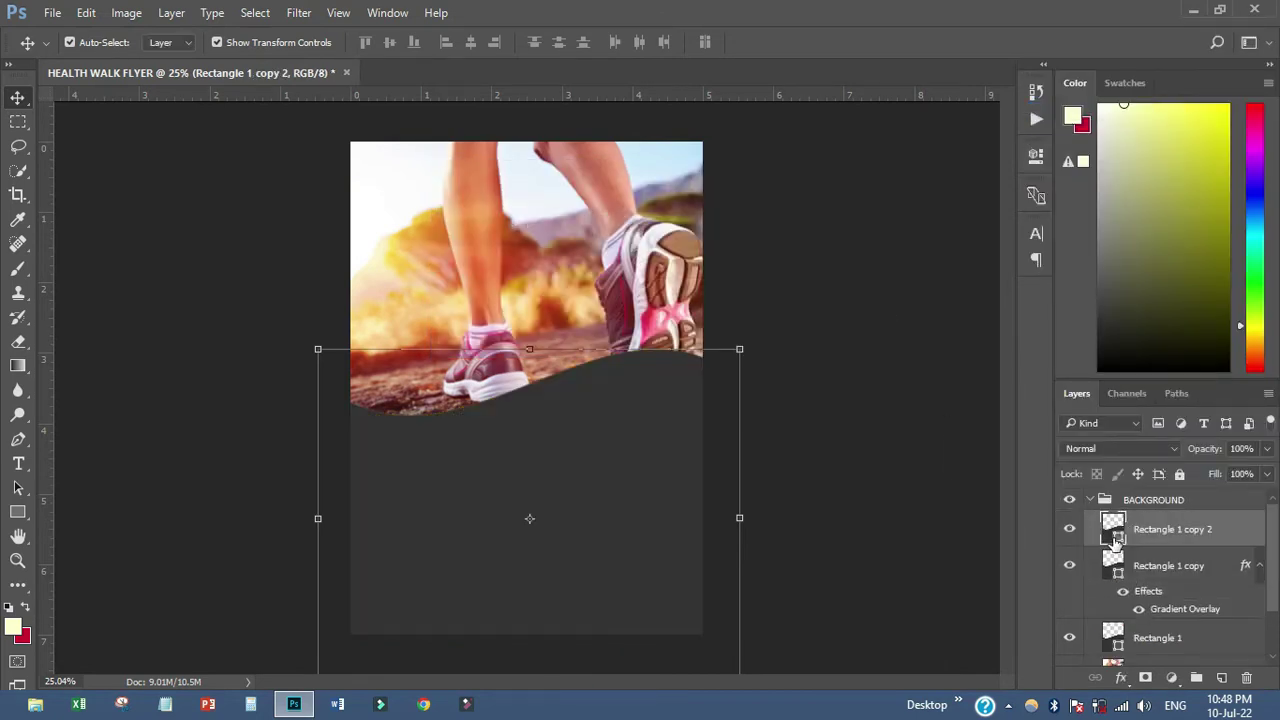
- Fill Rectangle 1 copy 2 pale yellow #ffffcc and shift it down 0.320 in
double_click(1116, 533)
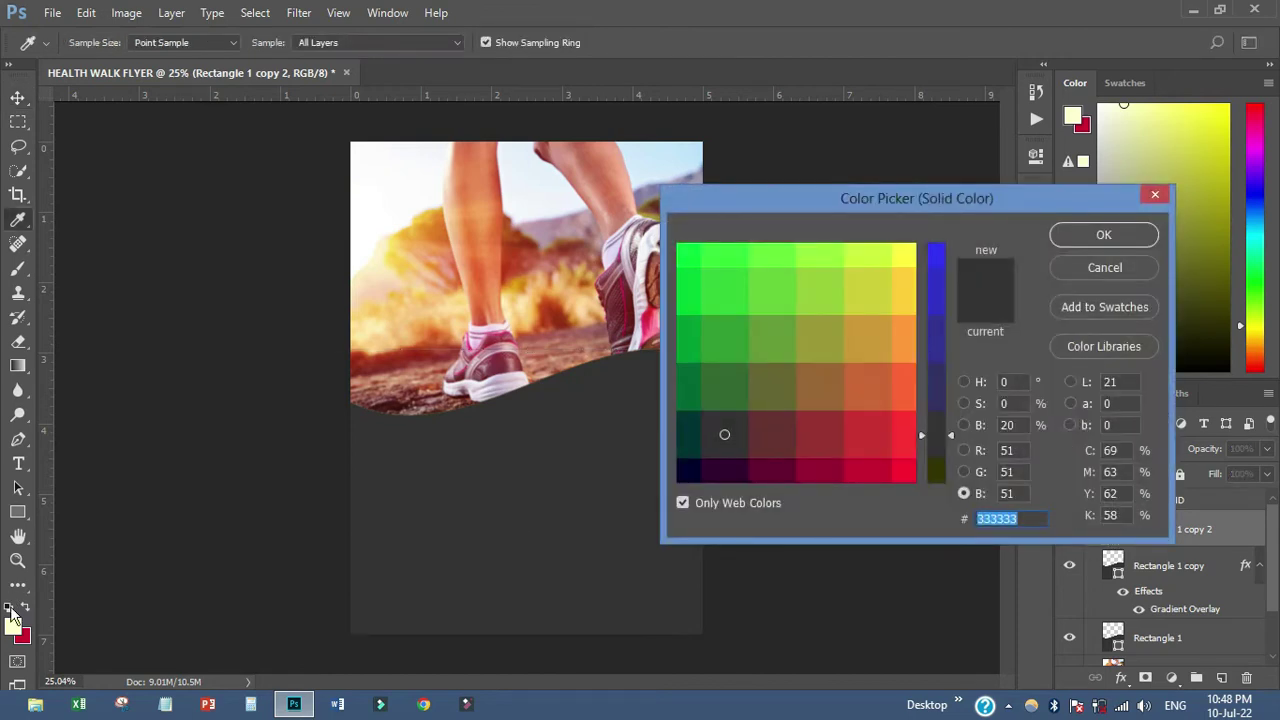
type("ffffcc")
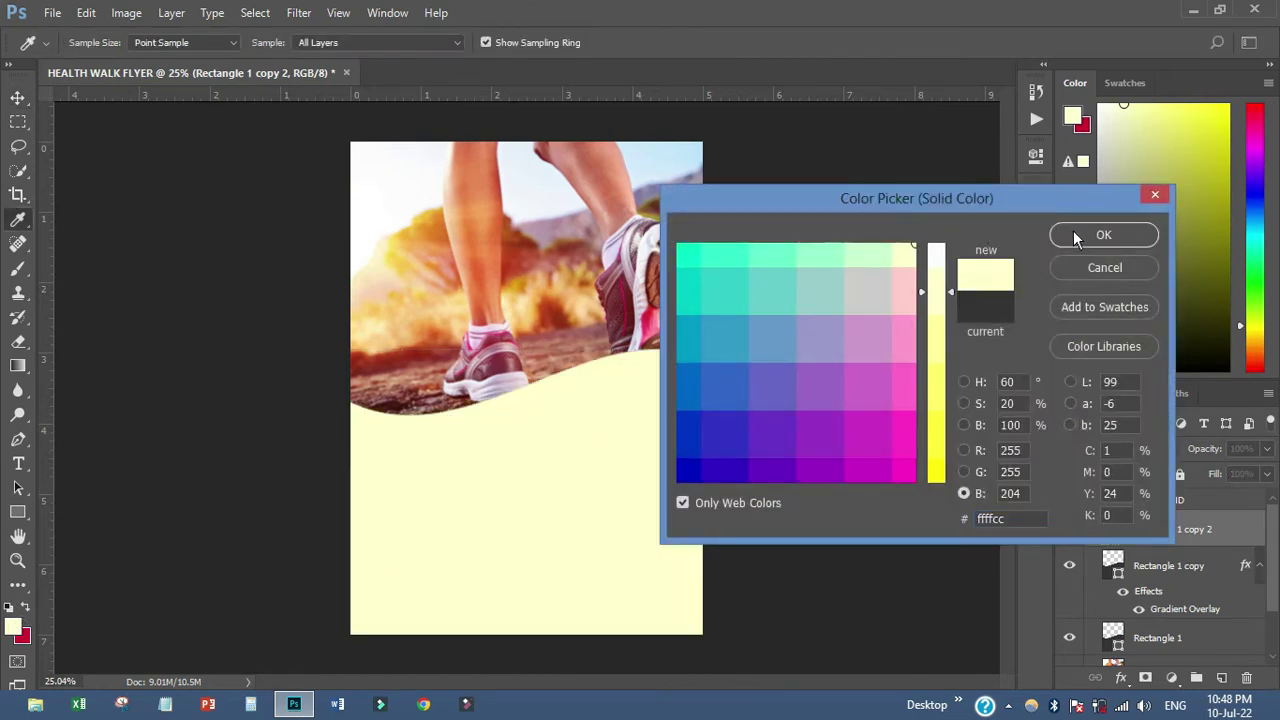
left_click(1100, 235)
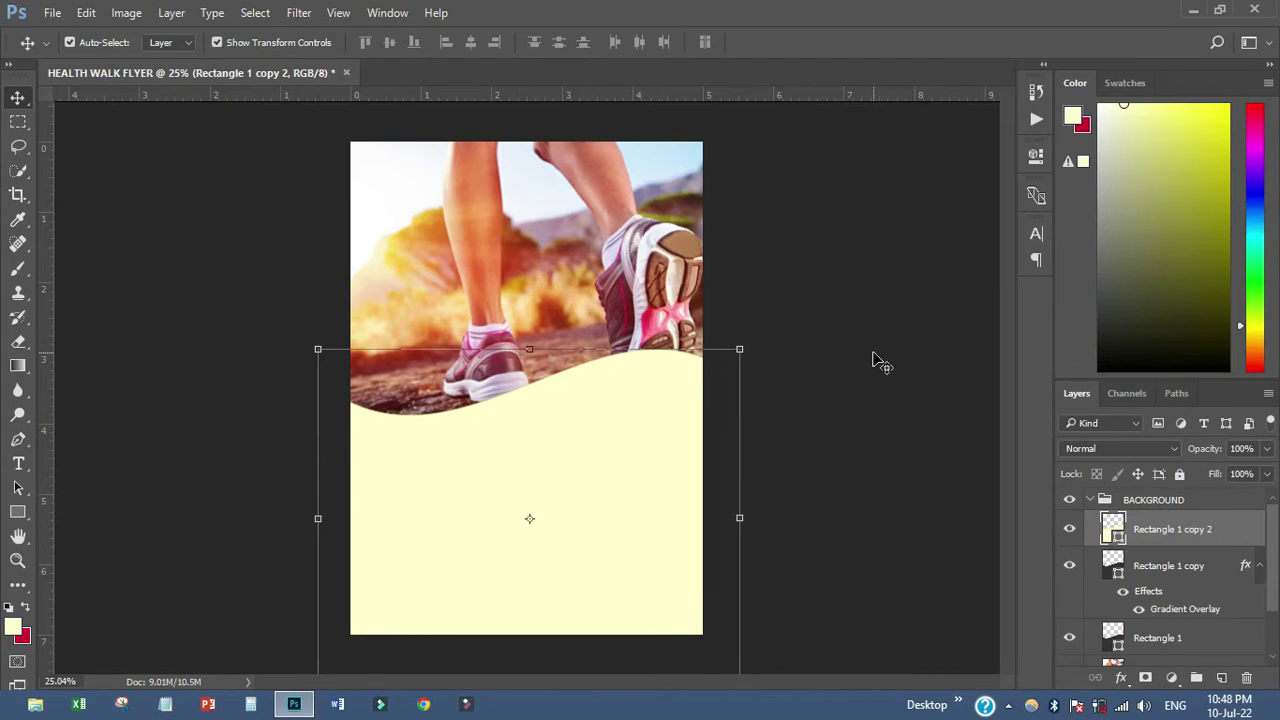
left_click(876, 356)
left_click(1150, 535)
left_click_drag(570, 486, 563, 510)
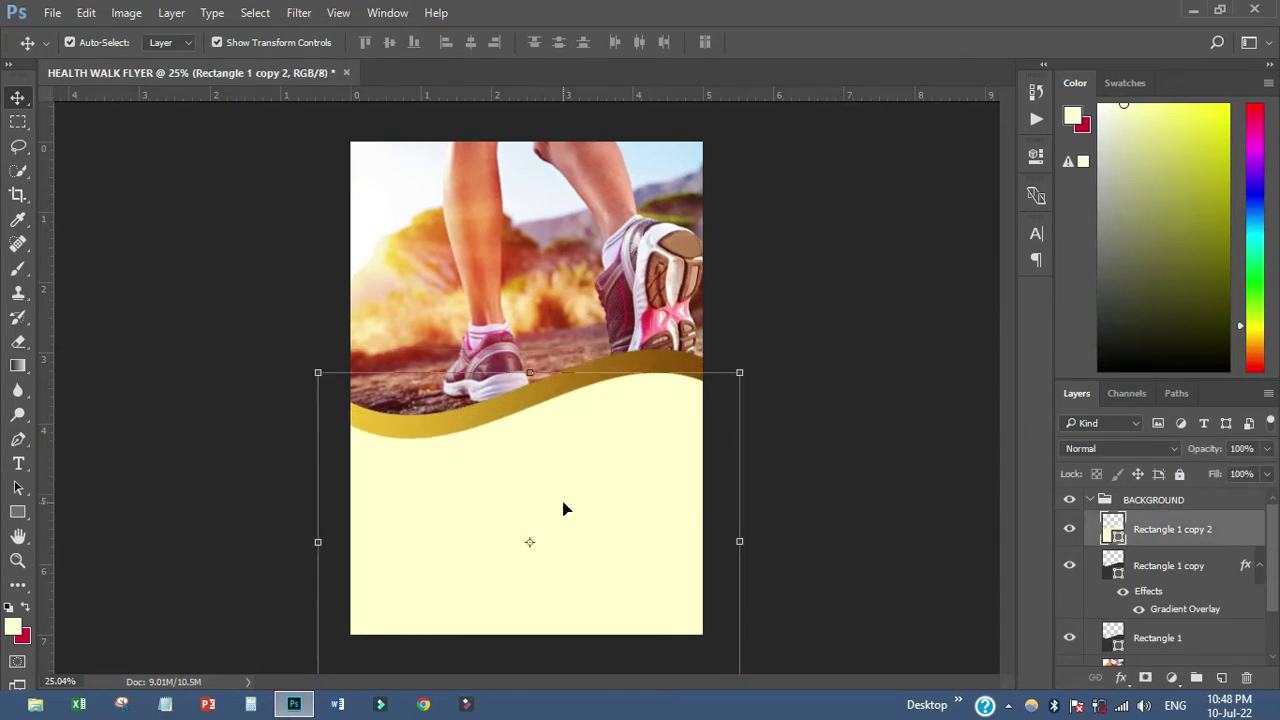
- Nudge the dark Rectangle 1 wave up slightly and check it against the design
left_click(1166, 637)
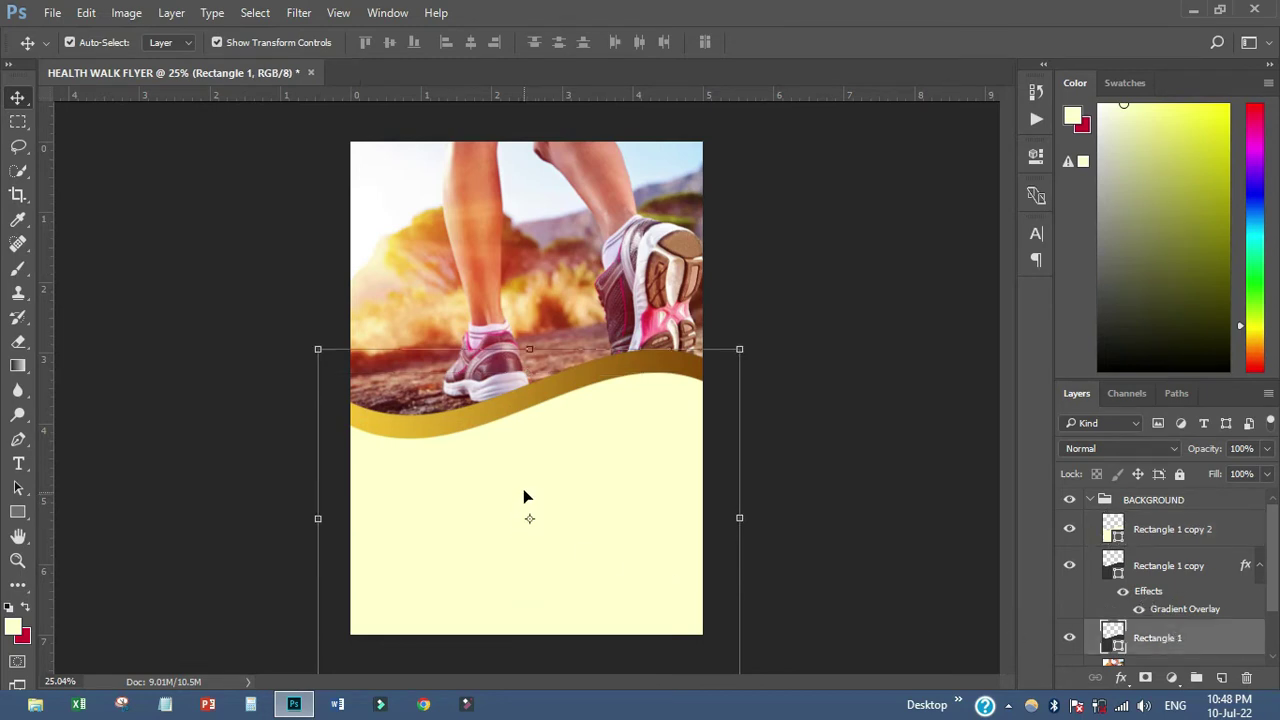
left_click_drag(525, 478, 523, 457)
left_click(792, 394, "ctrl")
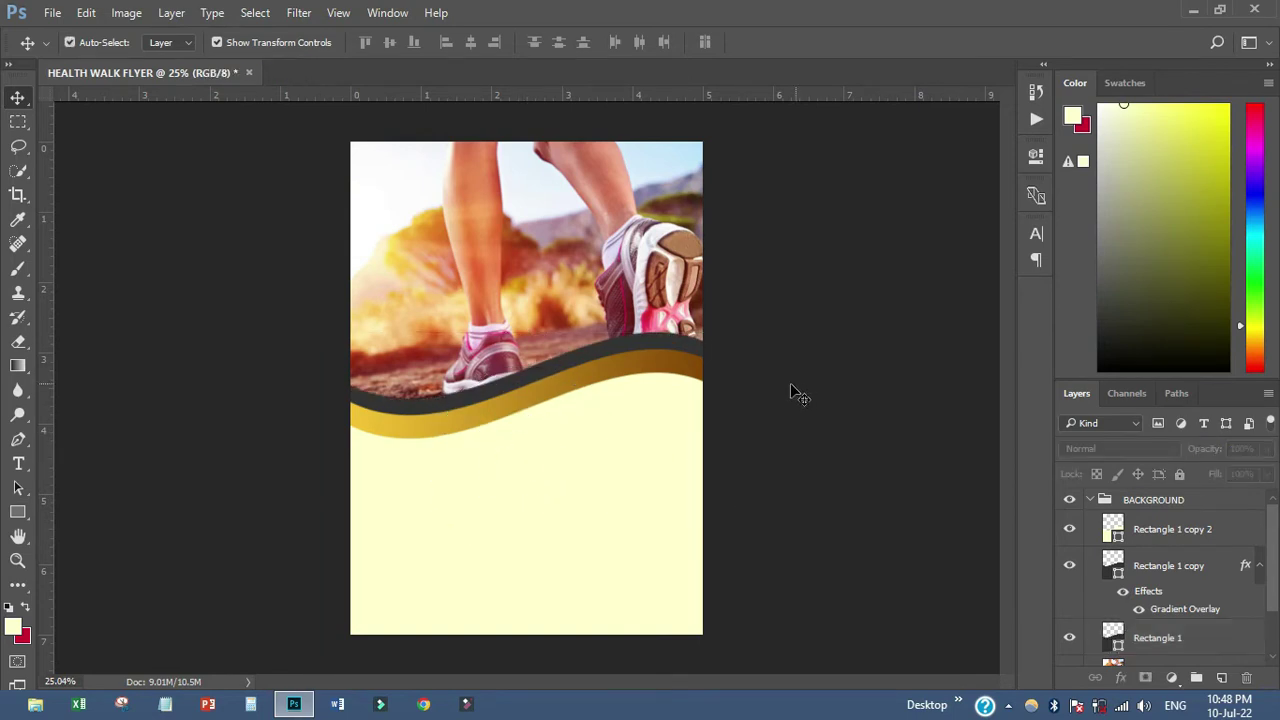
left_click(668, 348)
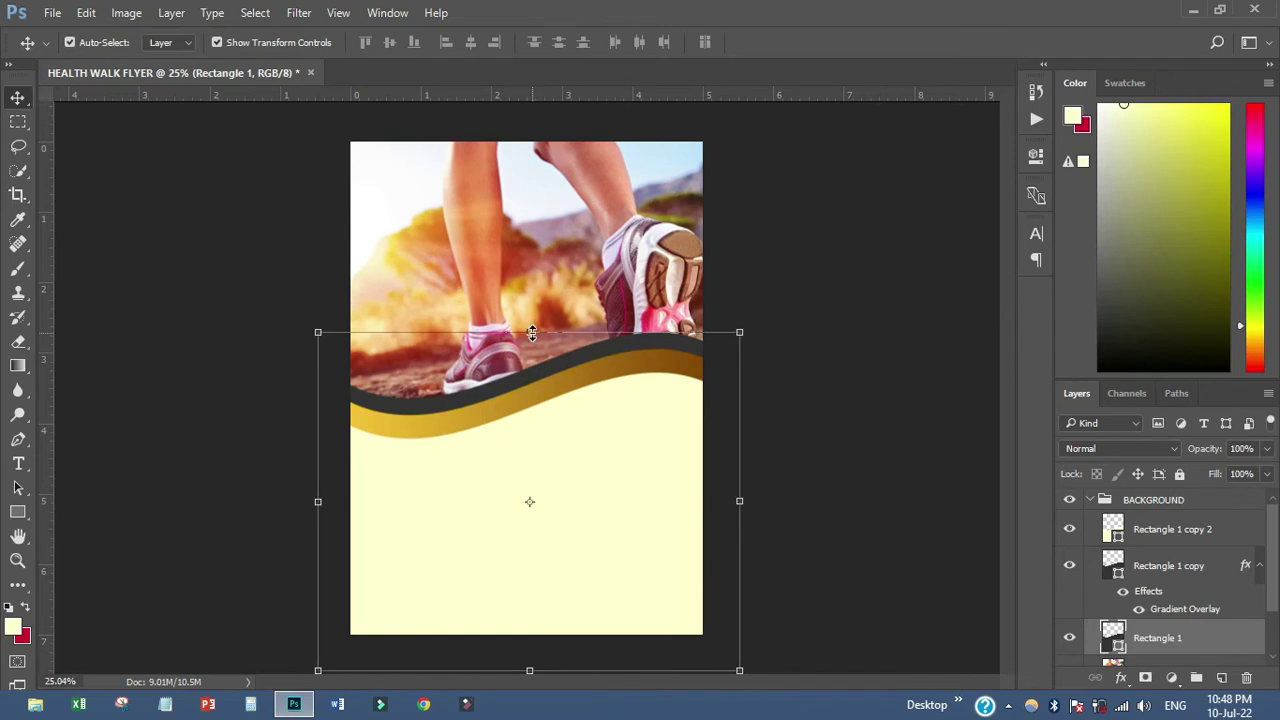
left_click(1069, 637)
left_click(1069, 637)
- Rotate the dark Rectangle 1 wave about 4.5° and commit the transform
left_click_drag(753, 323, 768, 357)
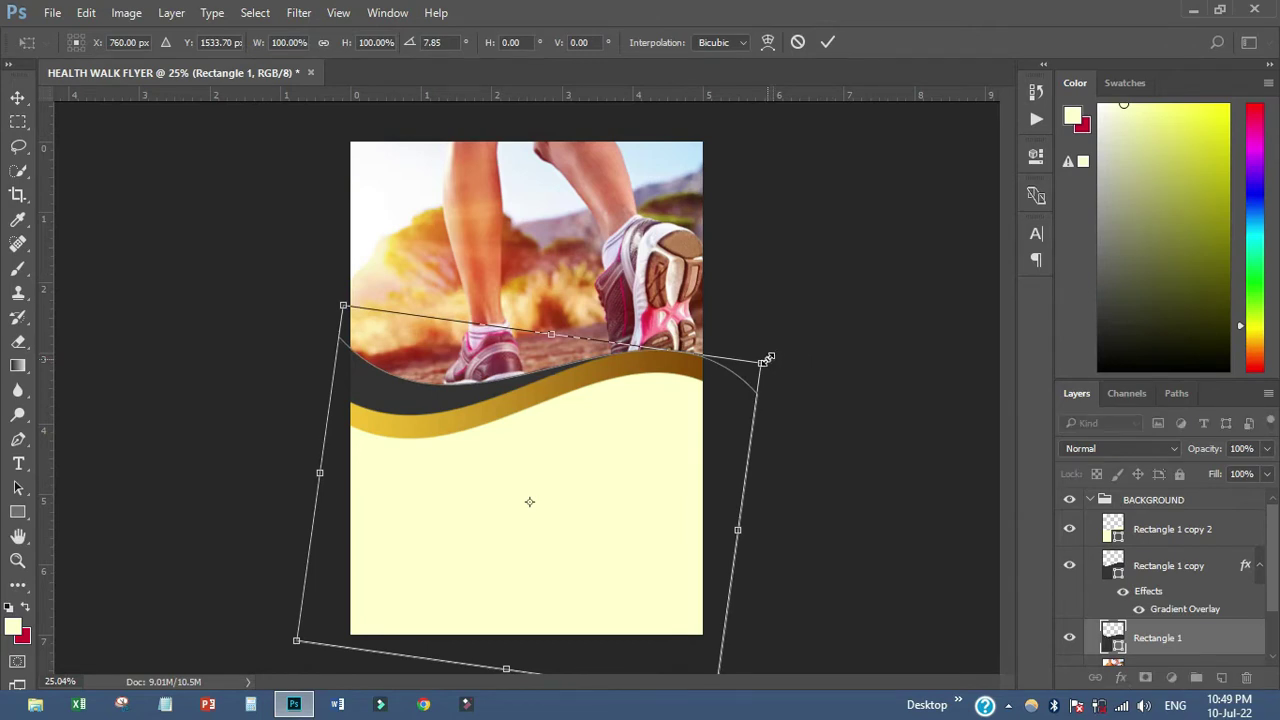
left_click(830, 42)
left_click(863, 350)
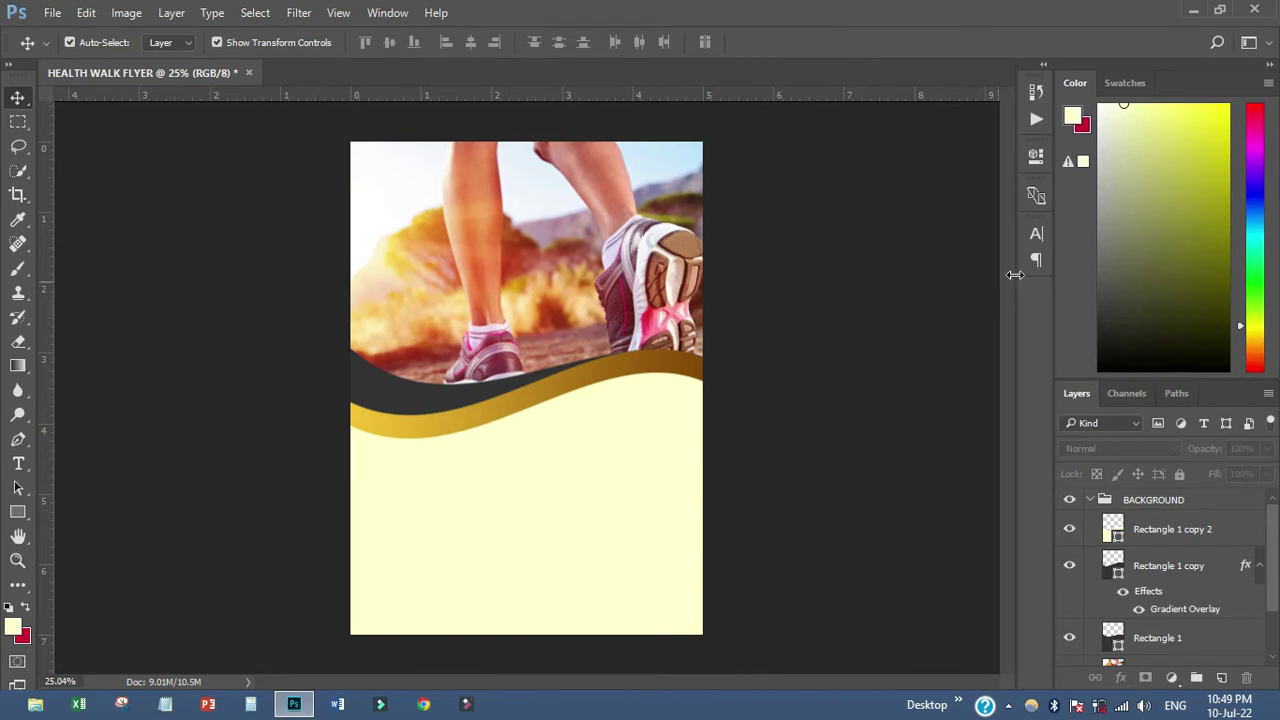
scroll(630, 470, "up", 1)
- Locate the rectangle wave layers inside the BACKGROUND group in the Layers panel
scroll(634, 477, "down", 1)
scroll(569, 451, "down", 1)
scroll(570, 455, "up", 1)
scroll(570, 457, "up", 1)
key("ctrl")
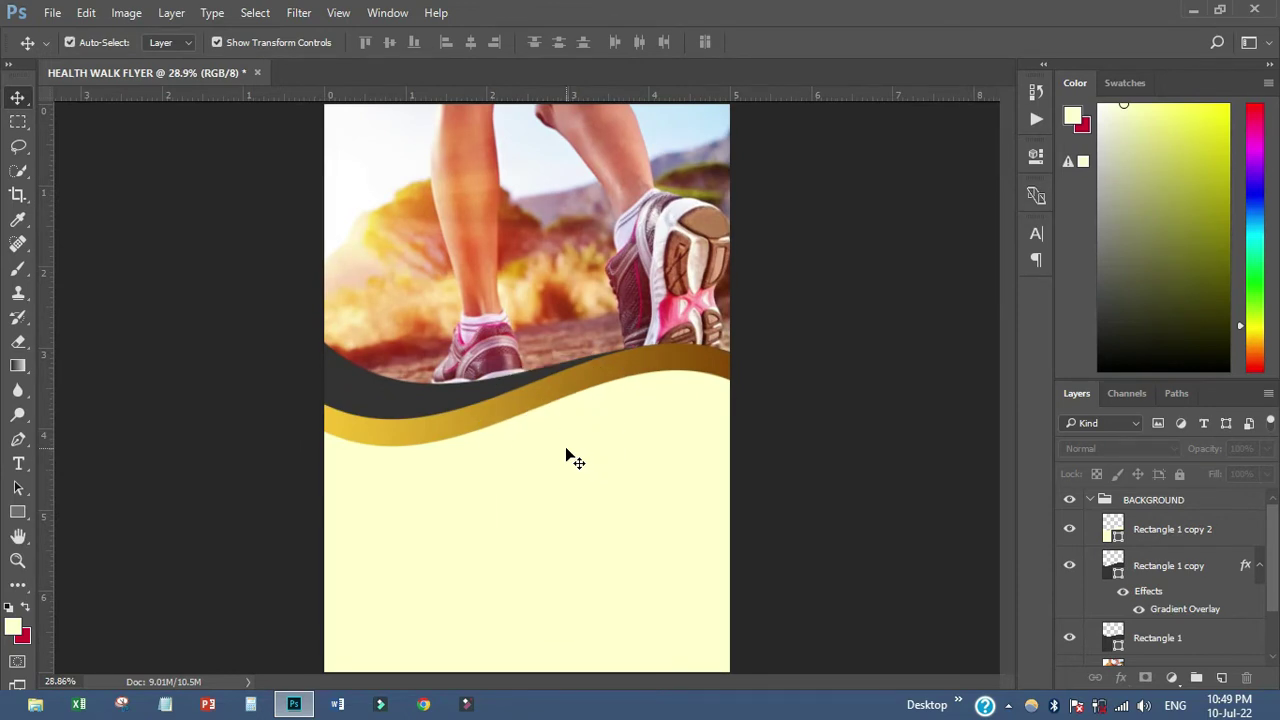
scroll(562, 437, "down", 2)
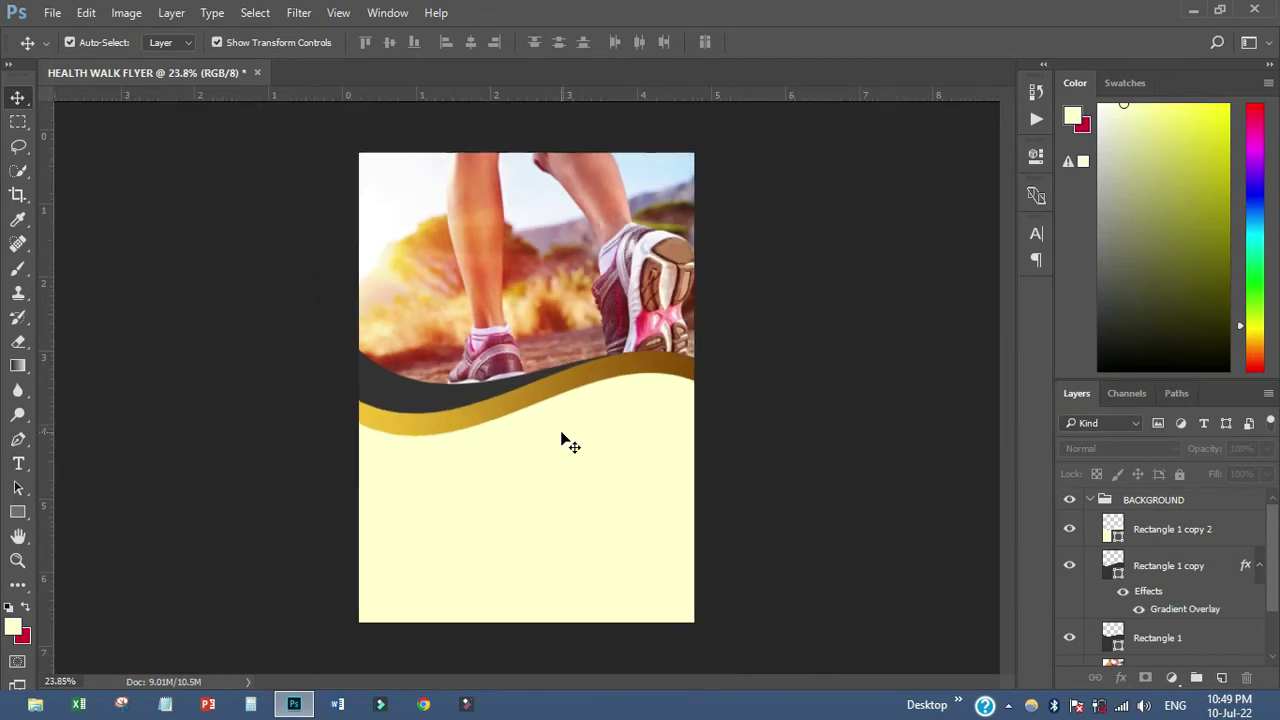
scroll(562, 437, "down", 1)
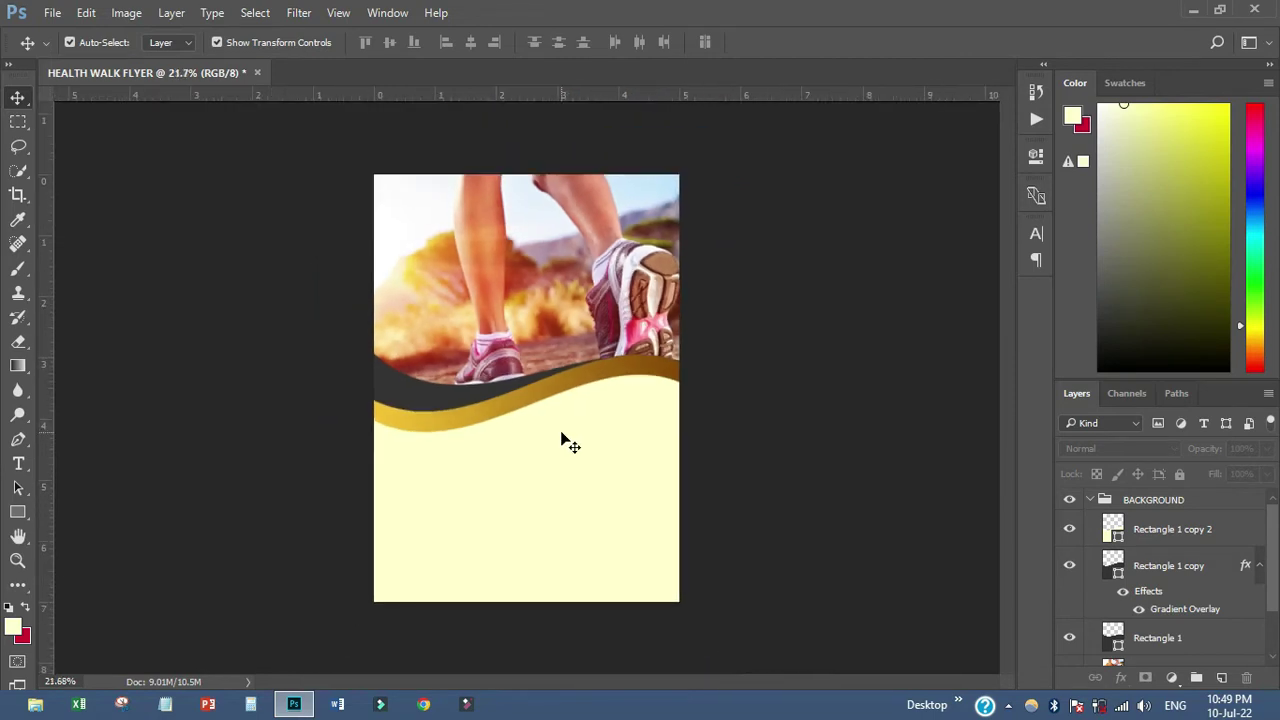
left_click(1095, 500)
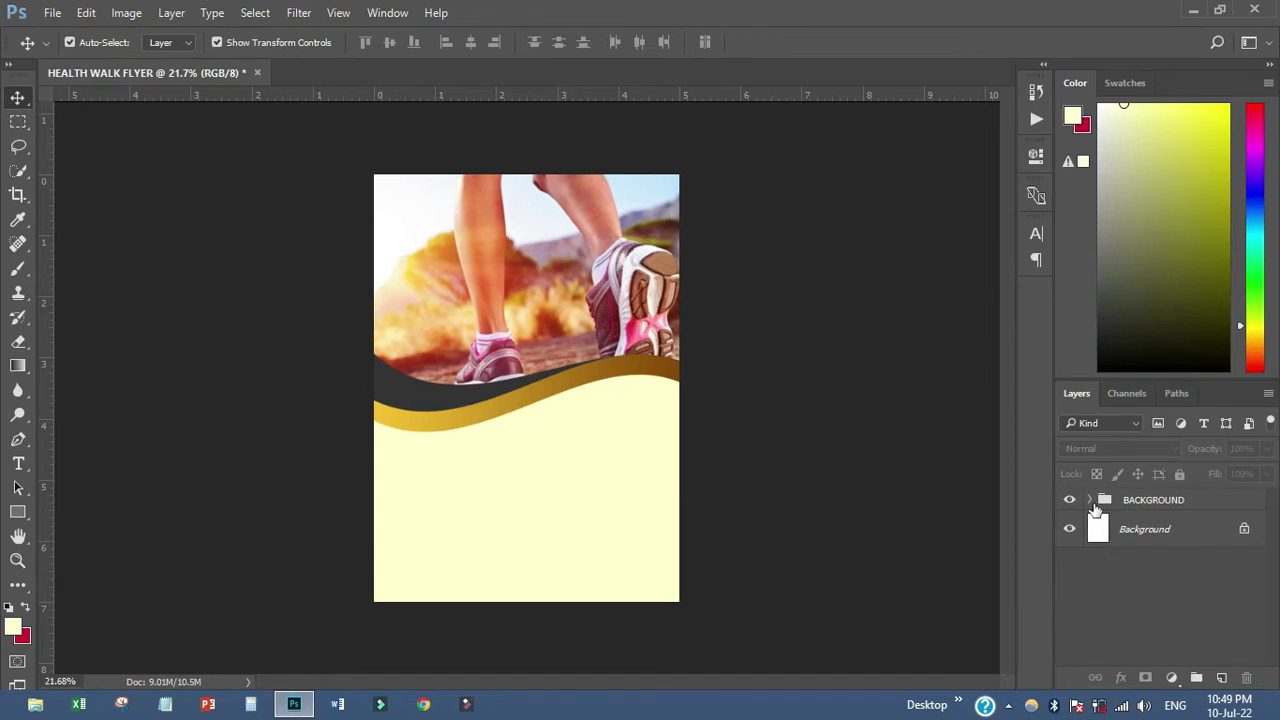
left_click(1090, 500)
- Group Rectangle 1 copy 2 through Rectangle 1 and name the group SHAPE
left_click(1155, 535)
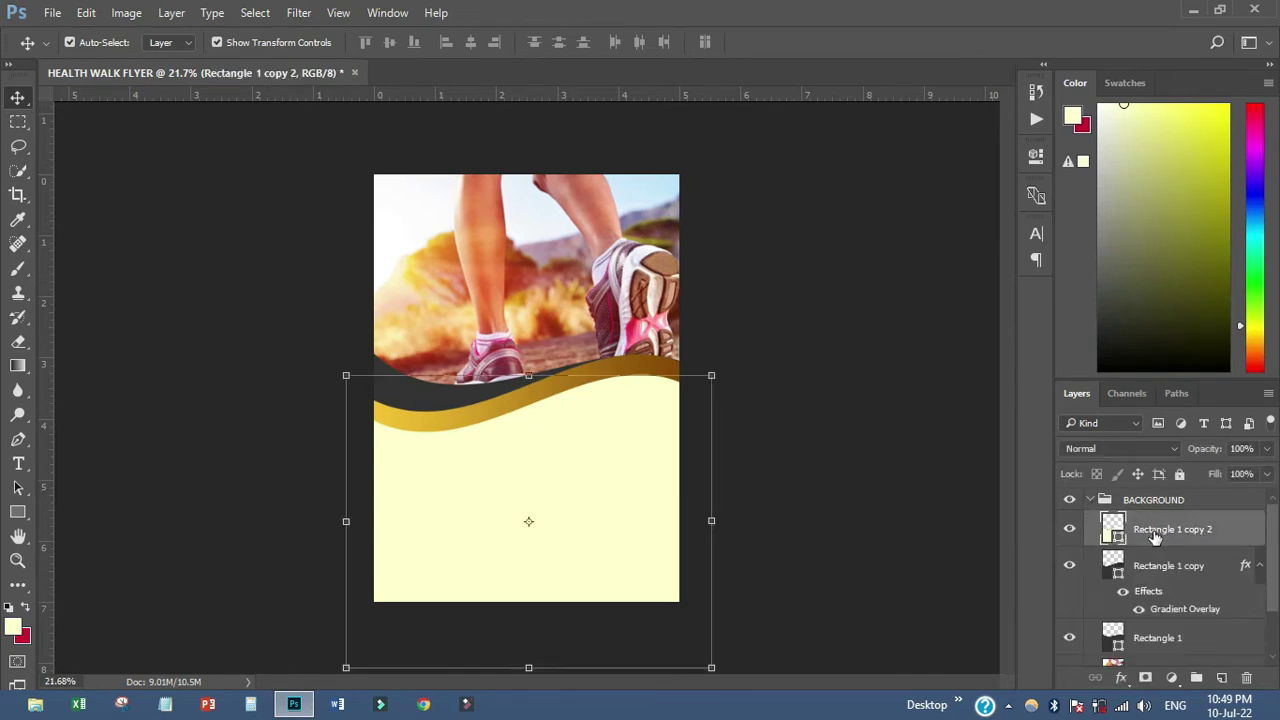
left_click(1160, 632, "shift")
left_click(1197, 678)
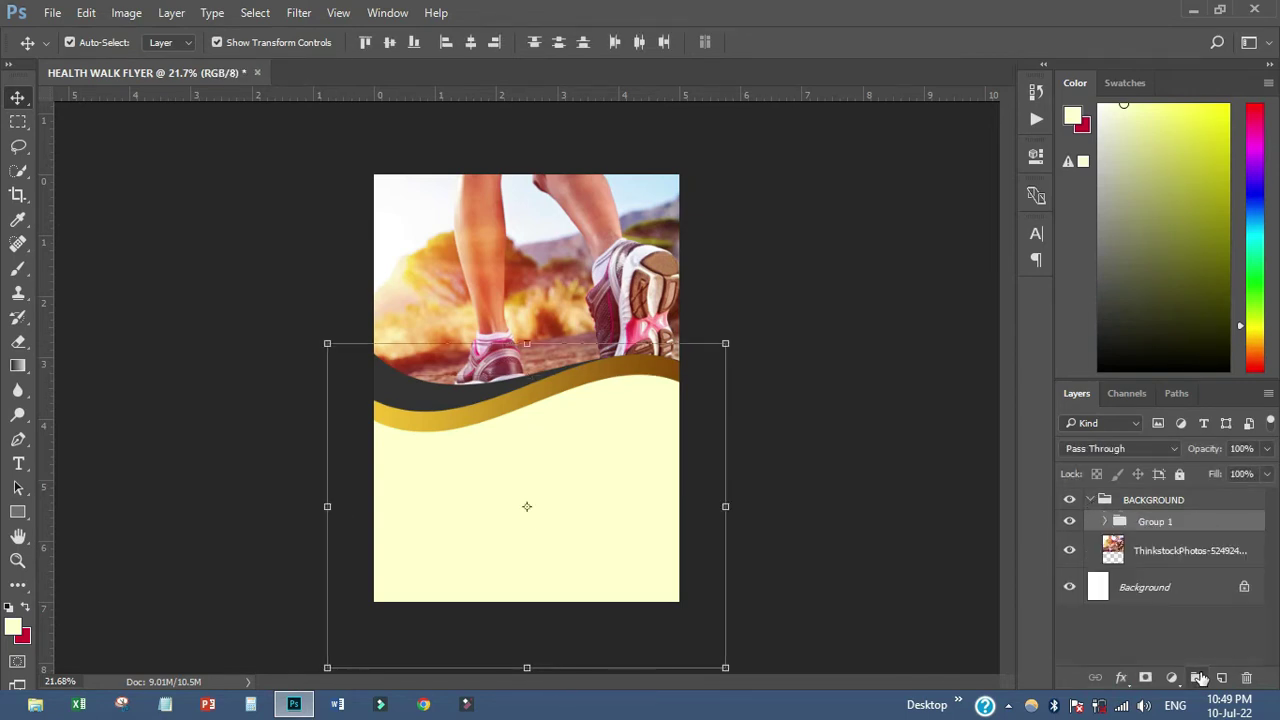
double_click(1155, 521)
type("SHAPE")
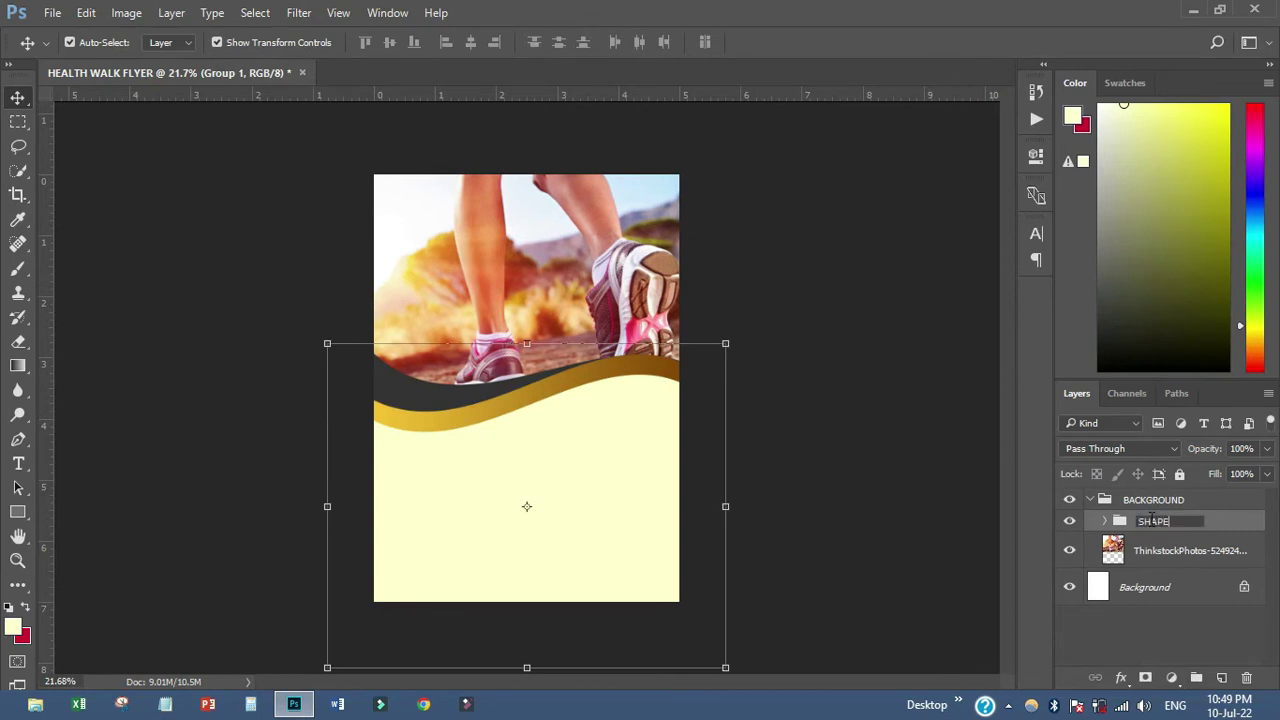
key("Return")
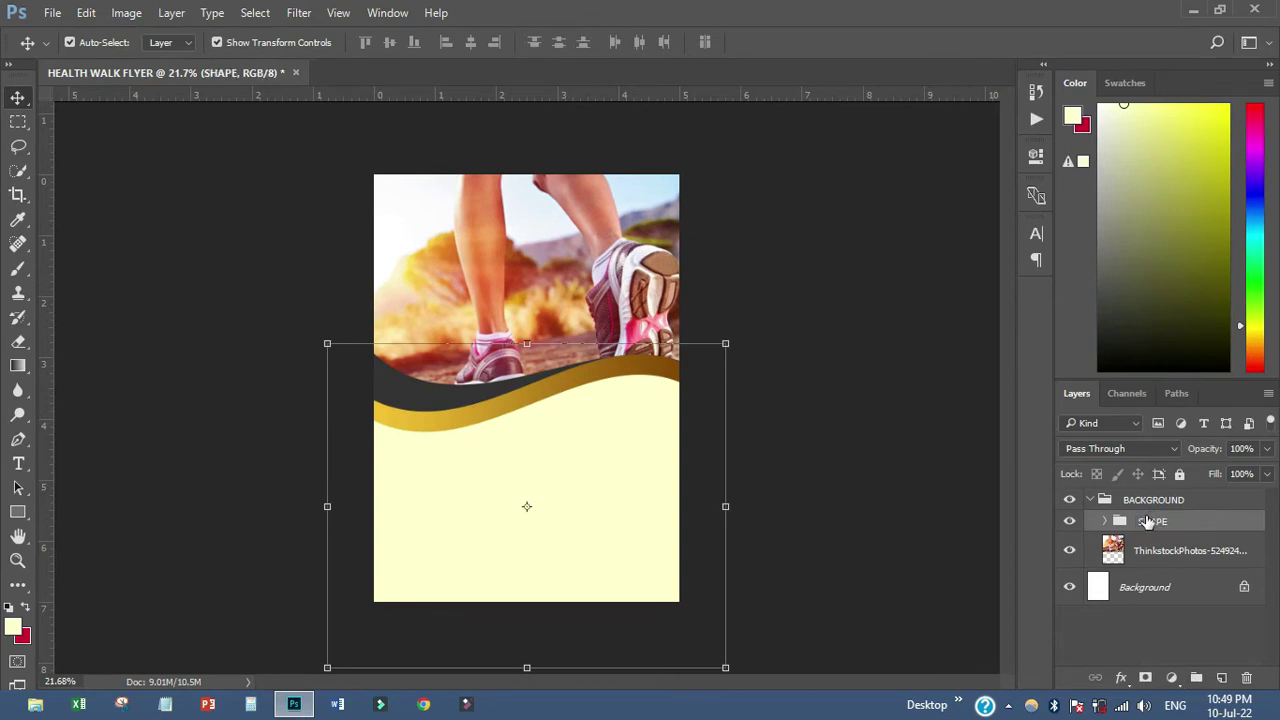
left_click(846, 314)
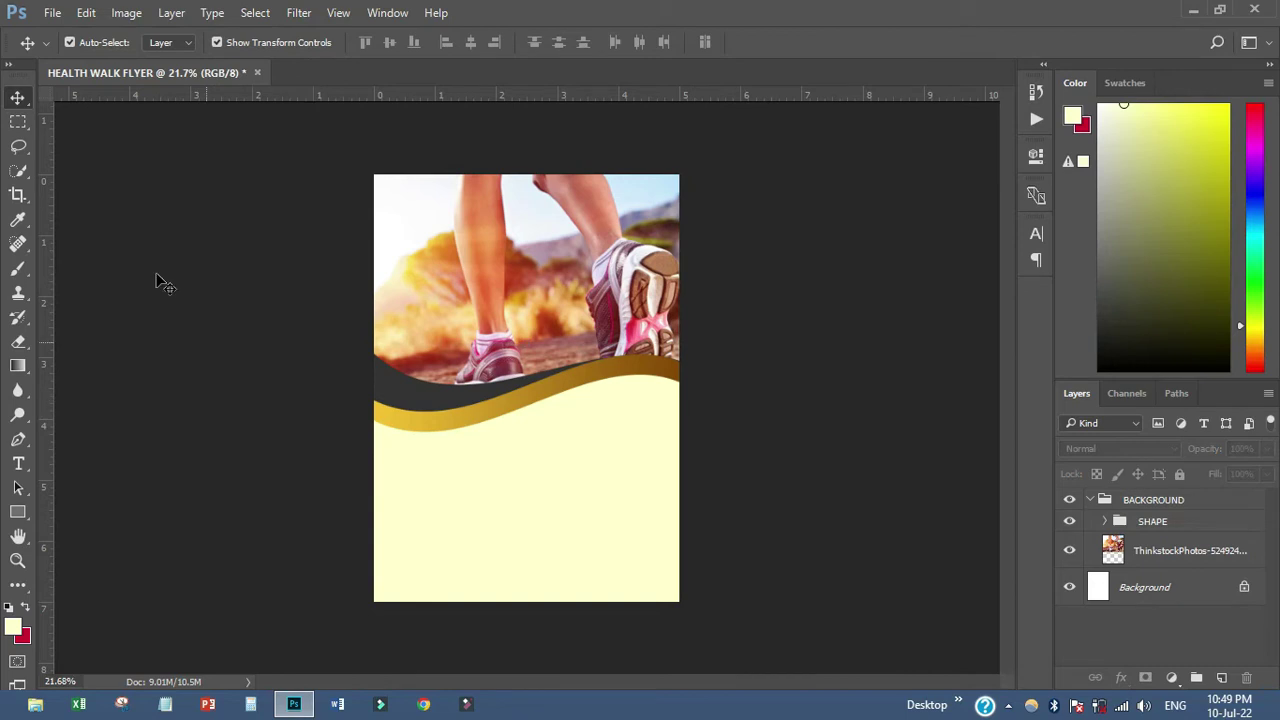
- Copy the word 'Health' from the HEALTH WALK notes in Notepad
right_click(165, 705)
left_click(116, 408)
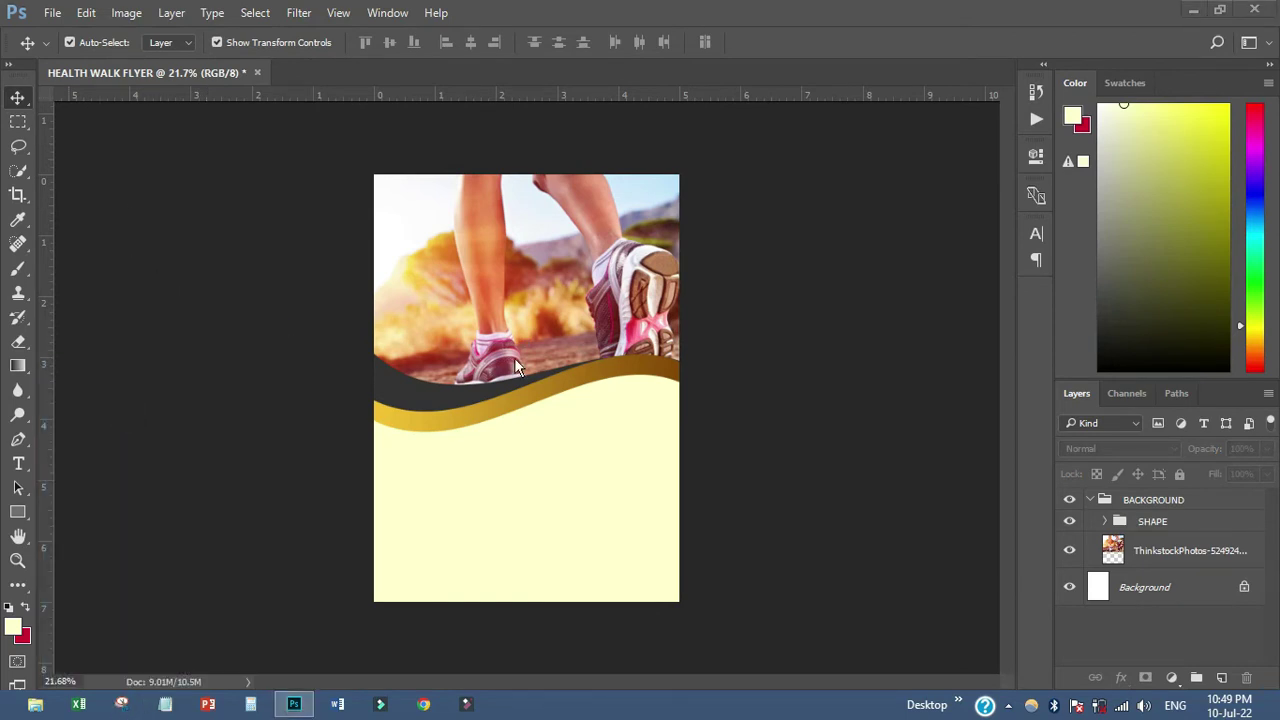
left_click_drag(641, 148, 732, 147)
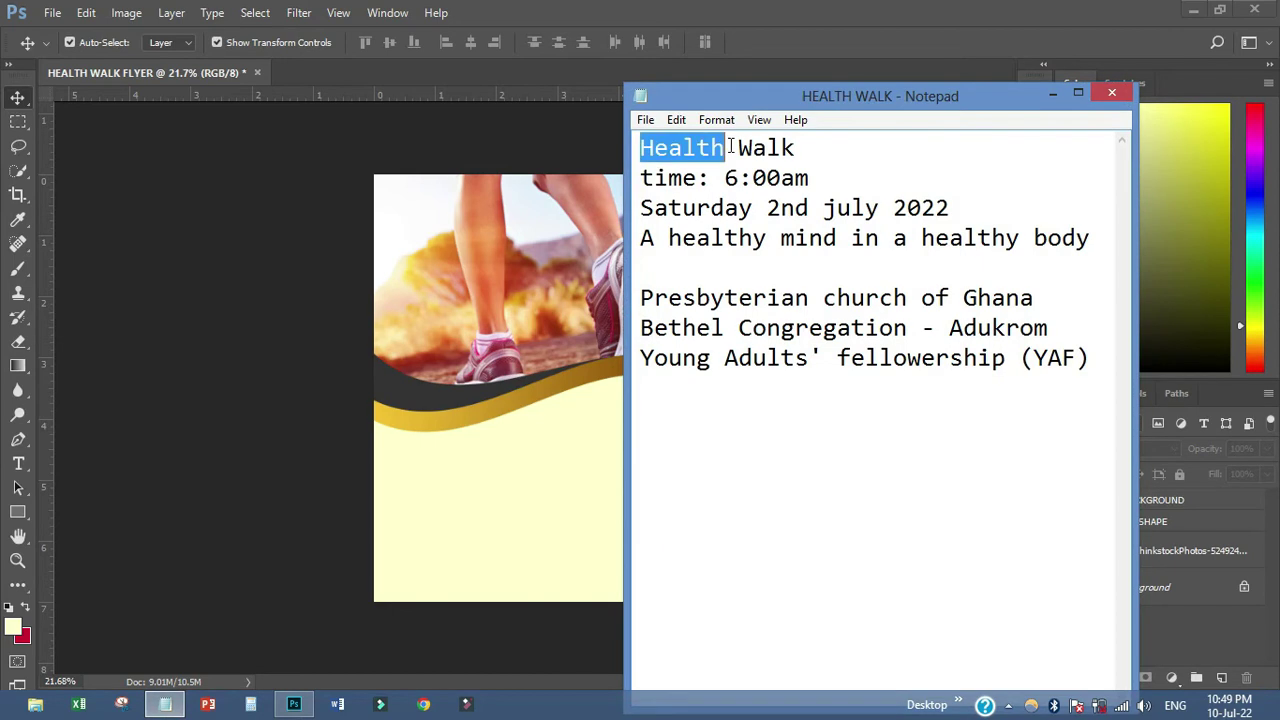
right_click(697, 148)
left_click(745, 209)
- Paste 'Health' as a new text layer on the flyer's cream area
left_click(250, 410)
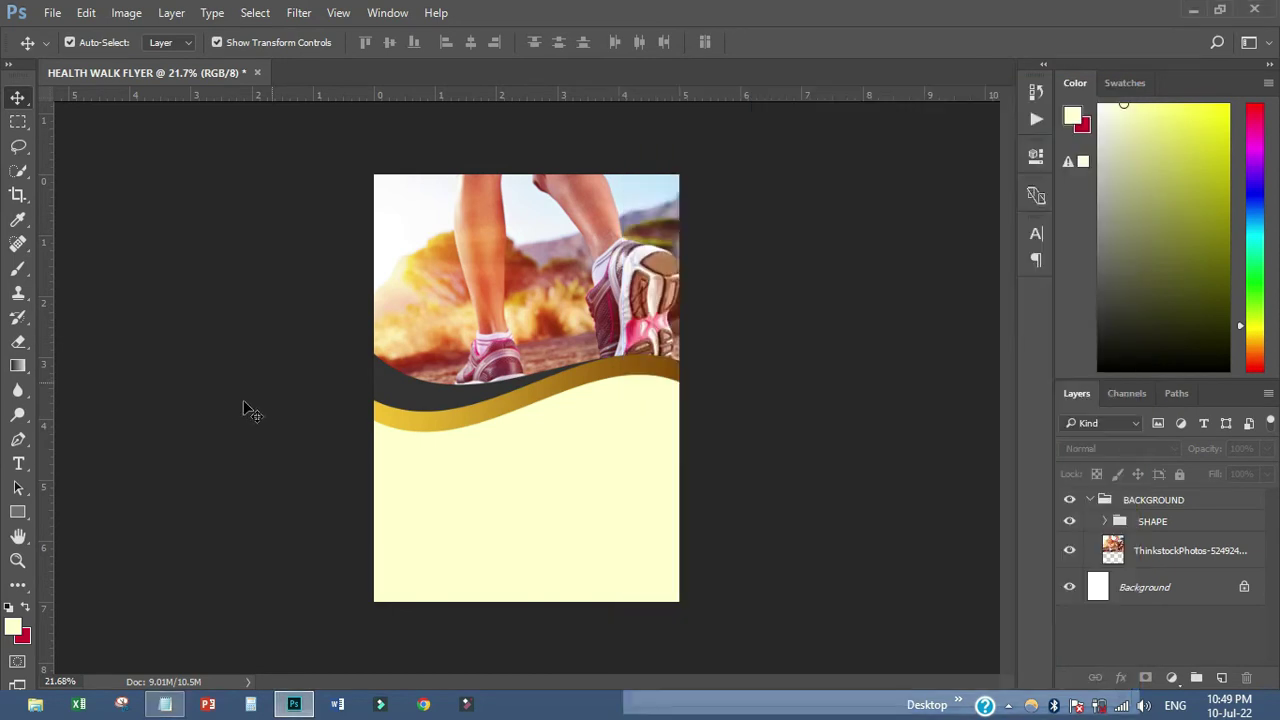
left_click(18, 464)
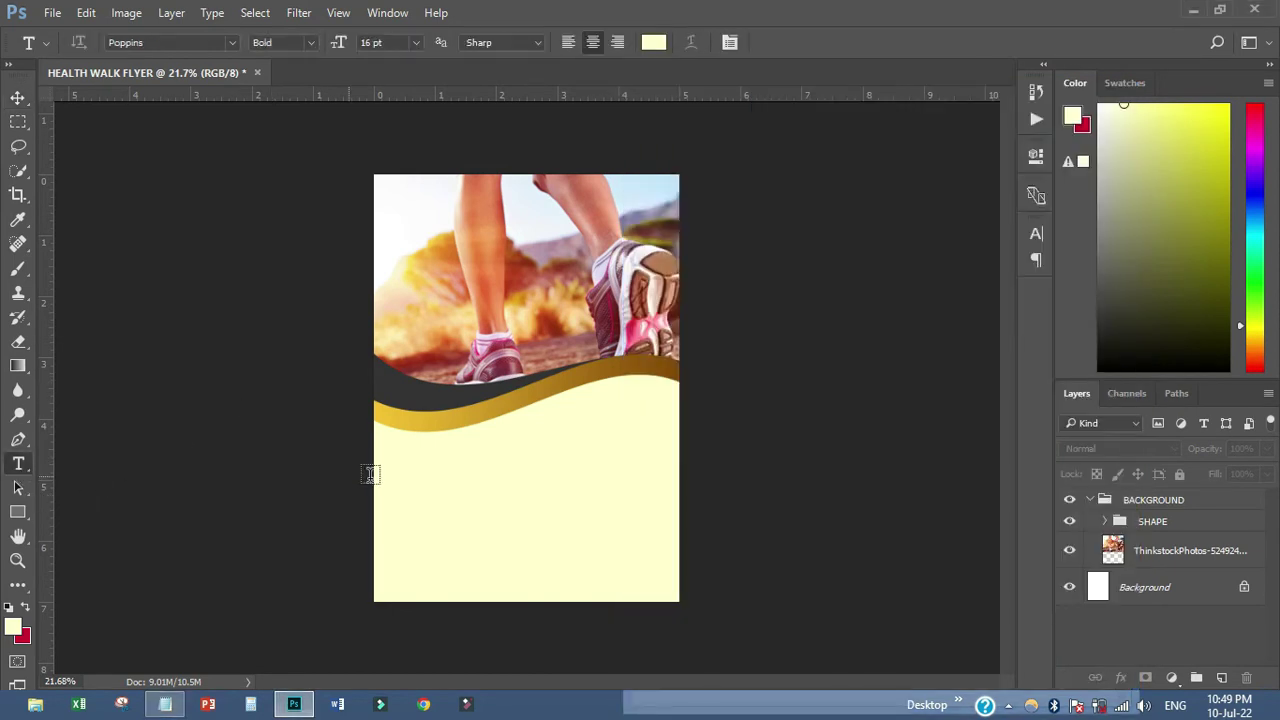
left_click(420, 470)
key("ctrl+v")
left_click(18, 97)
- Move the Health layer out of BACKGROUND into a new group named TEXT
mouse_move(1155, 535)
left_mouse_down()
mouse_move(1162, 490)
mouse_move(1158, 506)
left_mouse_up()
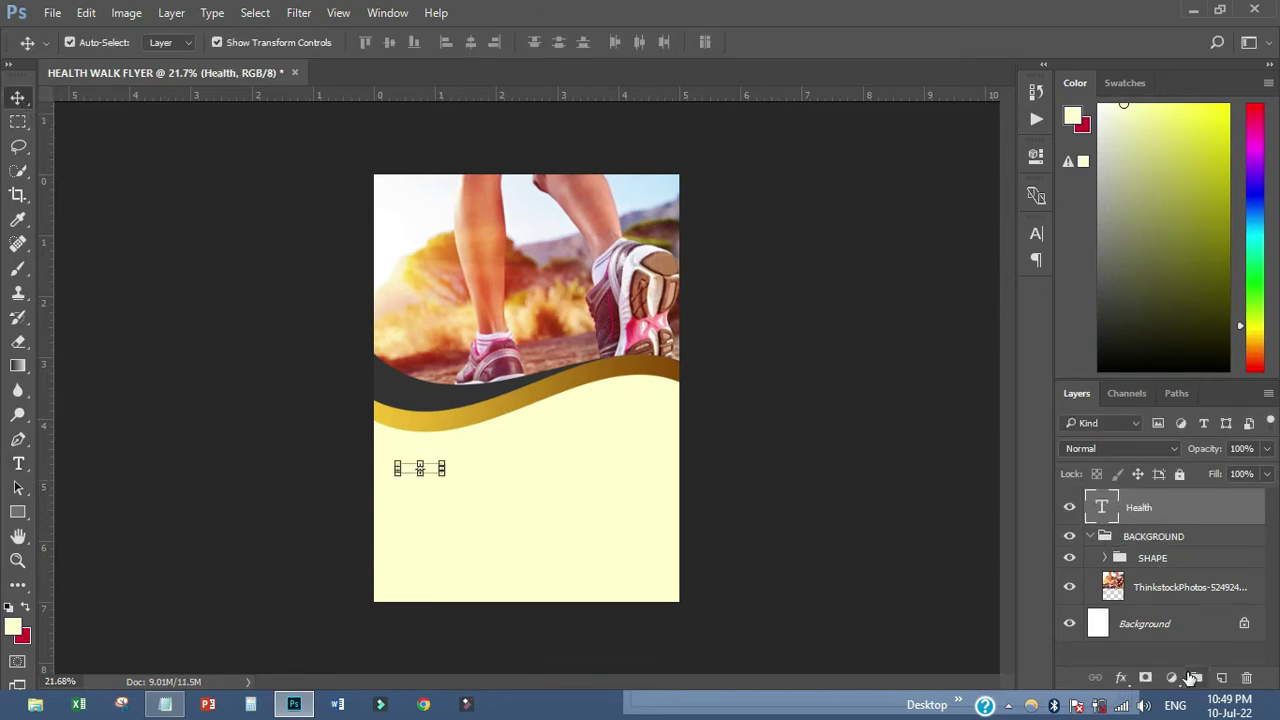
left_click(1193, 678)
double_click(1139, 501)
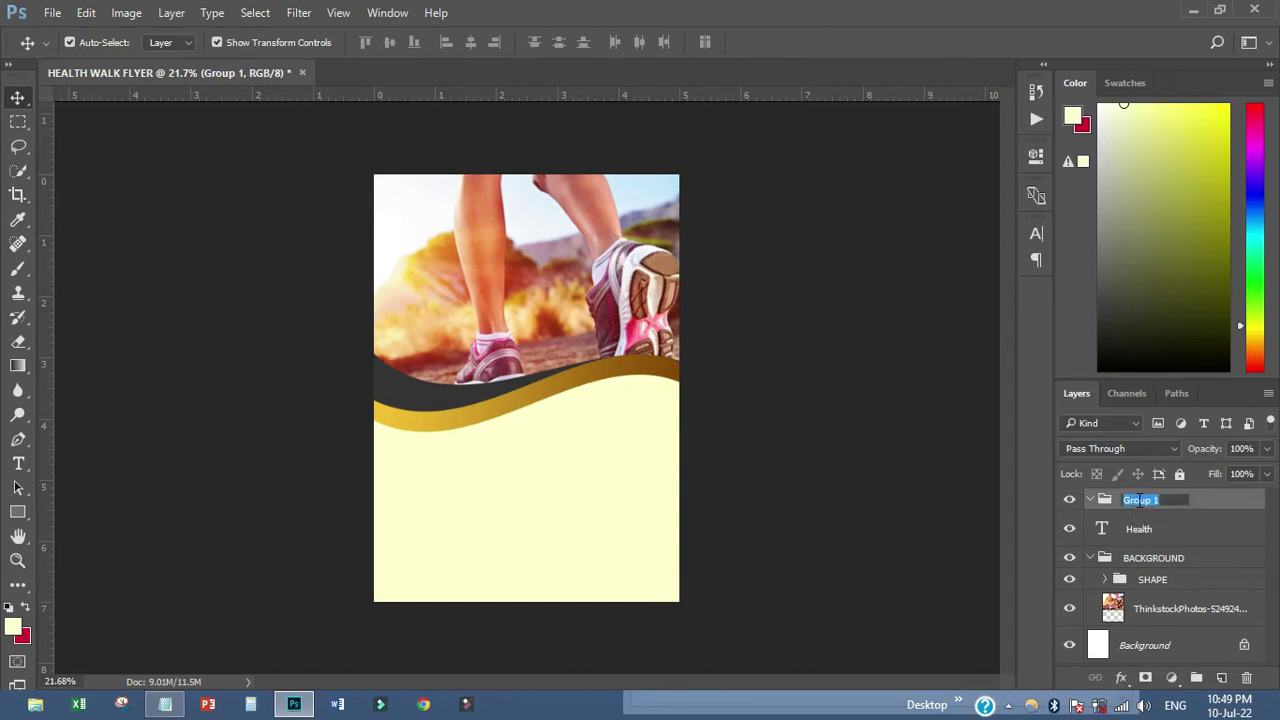
type("tEXT")
key("Return")
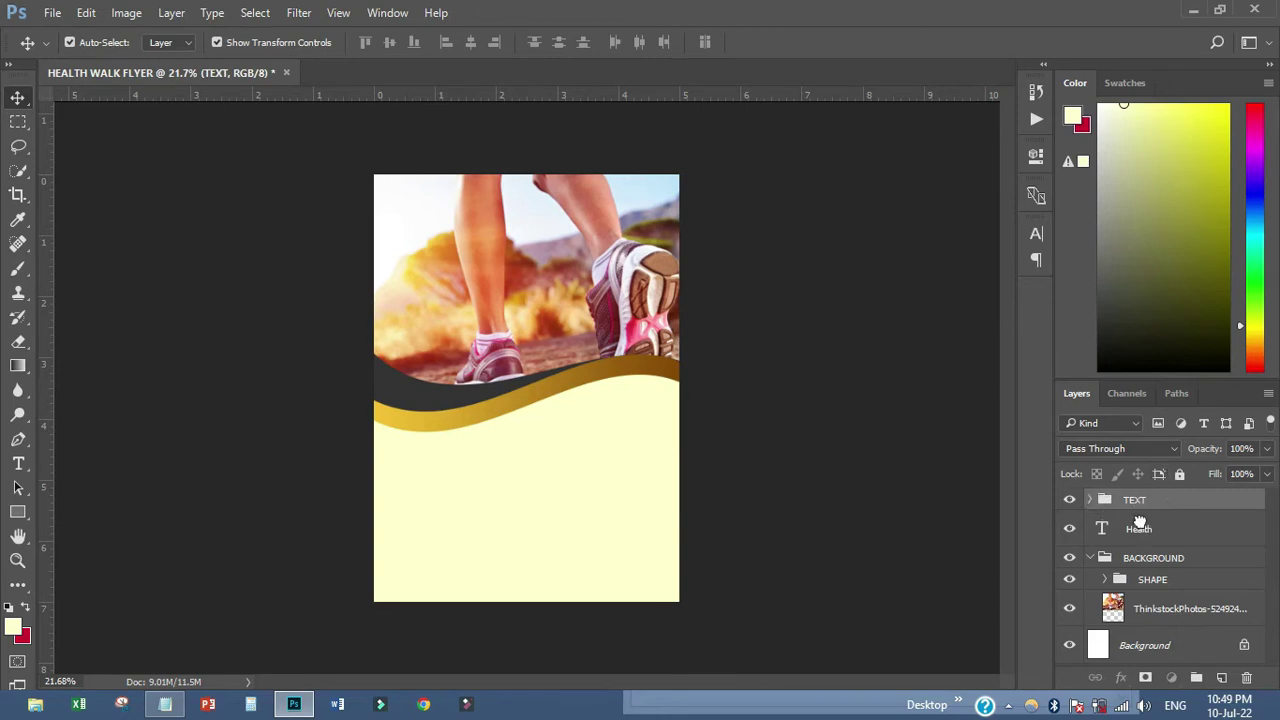
- Collapse BACKGROUND, expand TEXT and select the Health text layer
left_click(1091, 500)
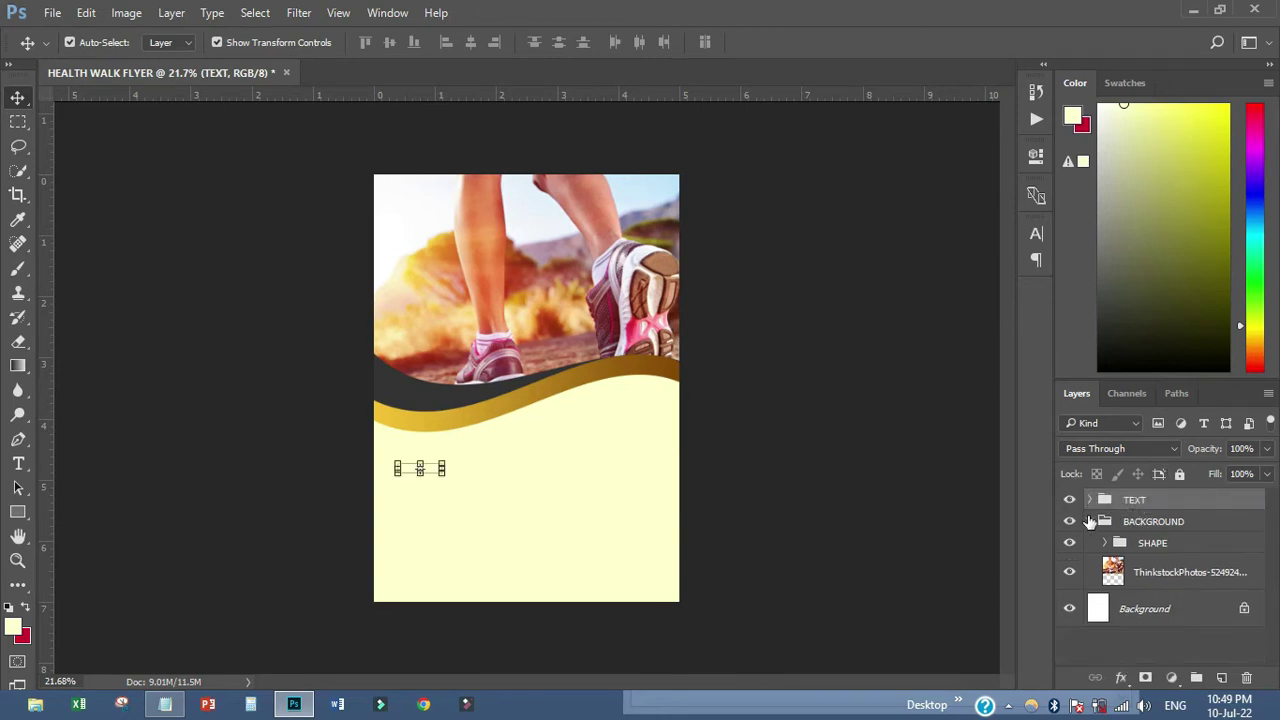
left_click(1090, 521)
left_click(1091, 500)
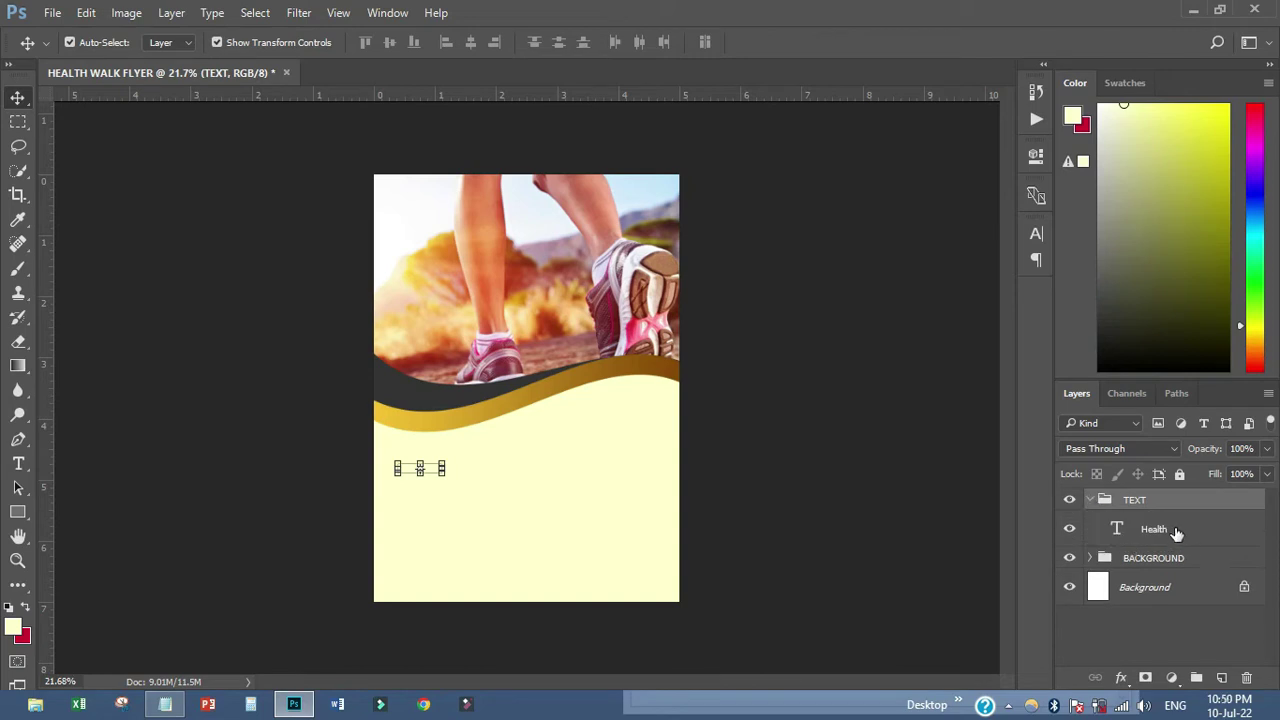
left_click(1177, 533)
left_click(1036, 235)
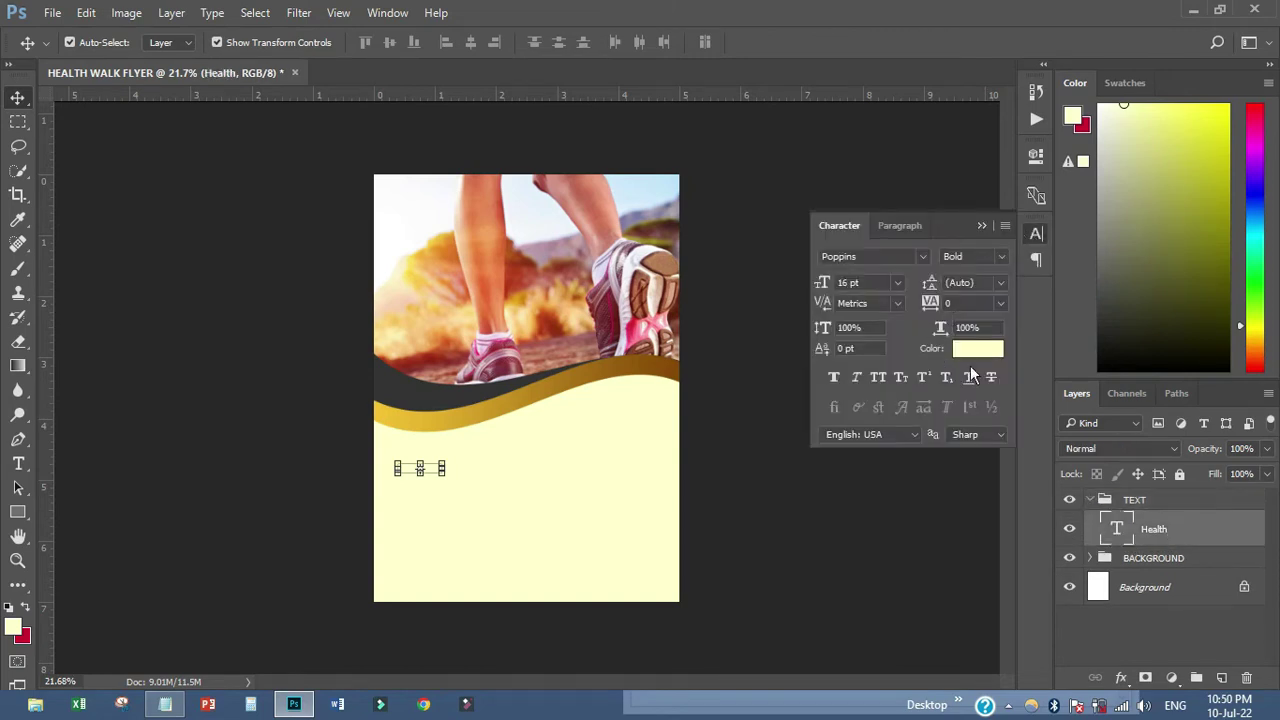
- Colour the Health text dark green, 006600
left_click(984, 346)
left_click(939, 491)
left_click(690, 399)
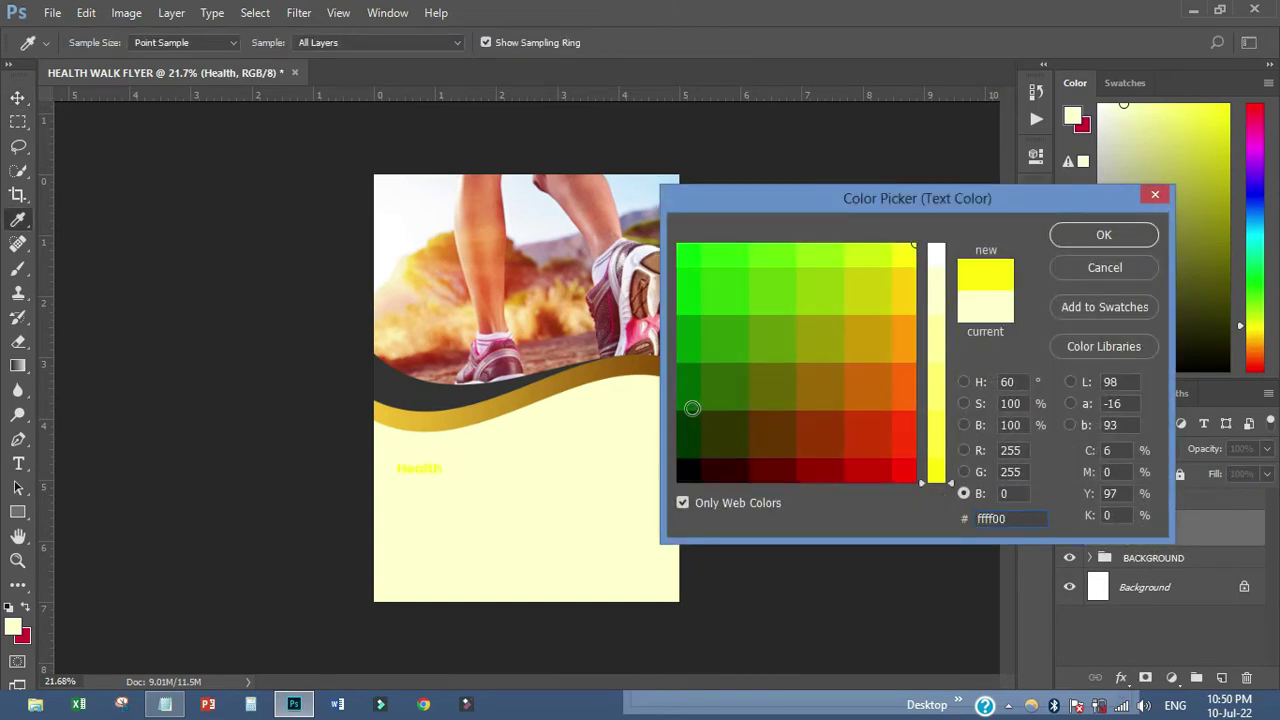
left_click(1067, 235)
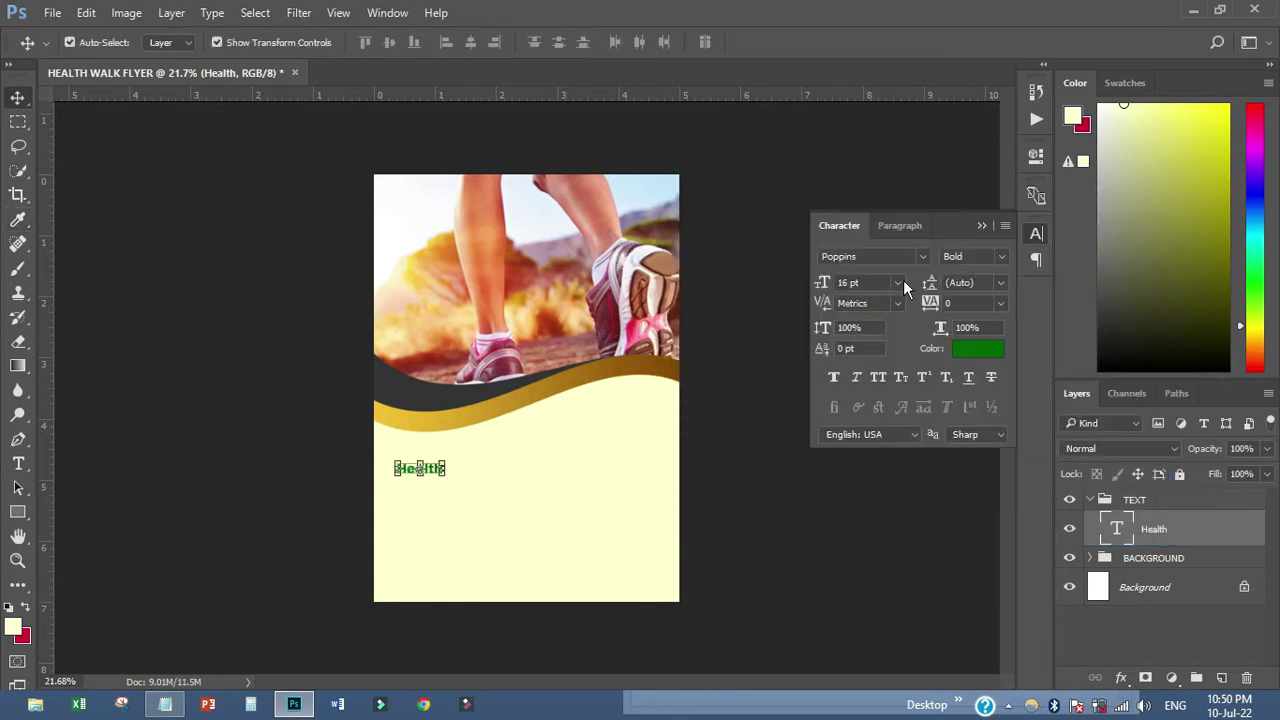
- Set Health to Heathergreen at 141 pt and position it left on the cream area
left_click(900, 282)
left_click(884, 615)
left_click_drag(515, 468, 564, 467)
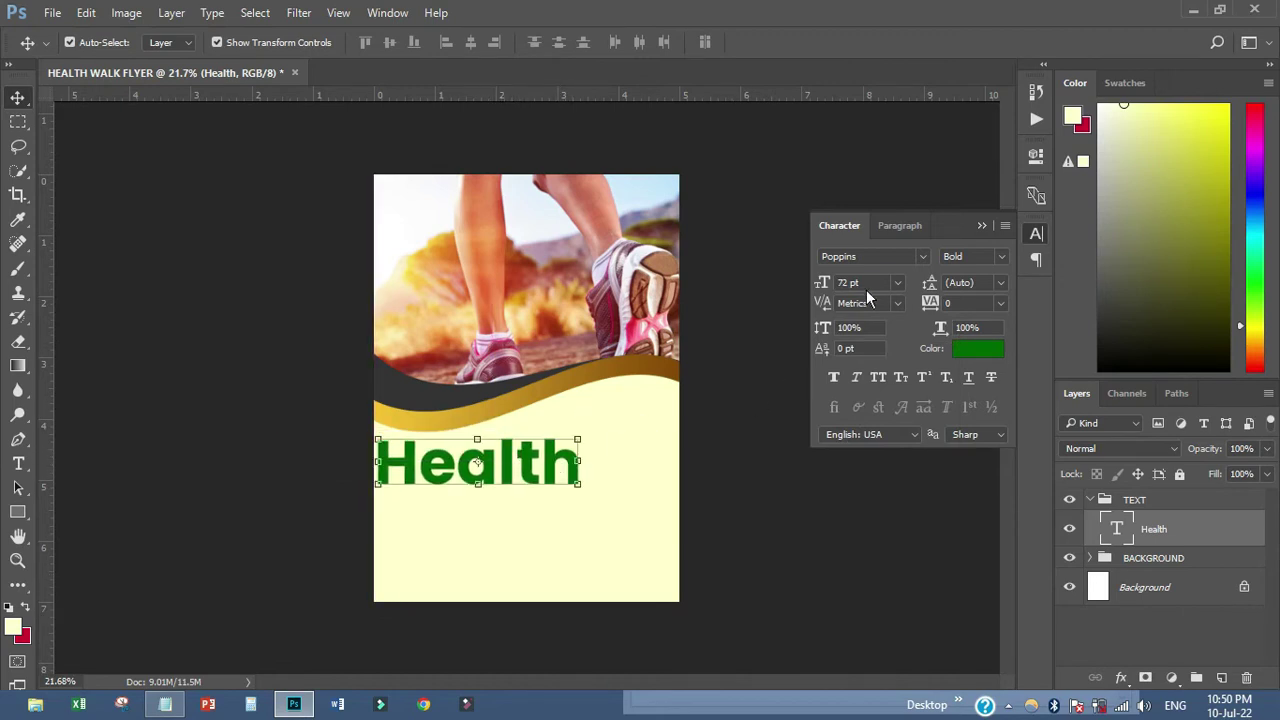
left_click(921, 258)
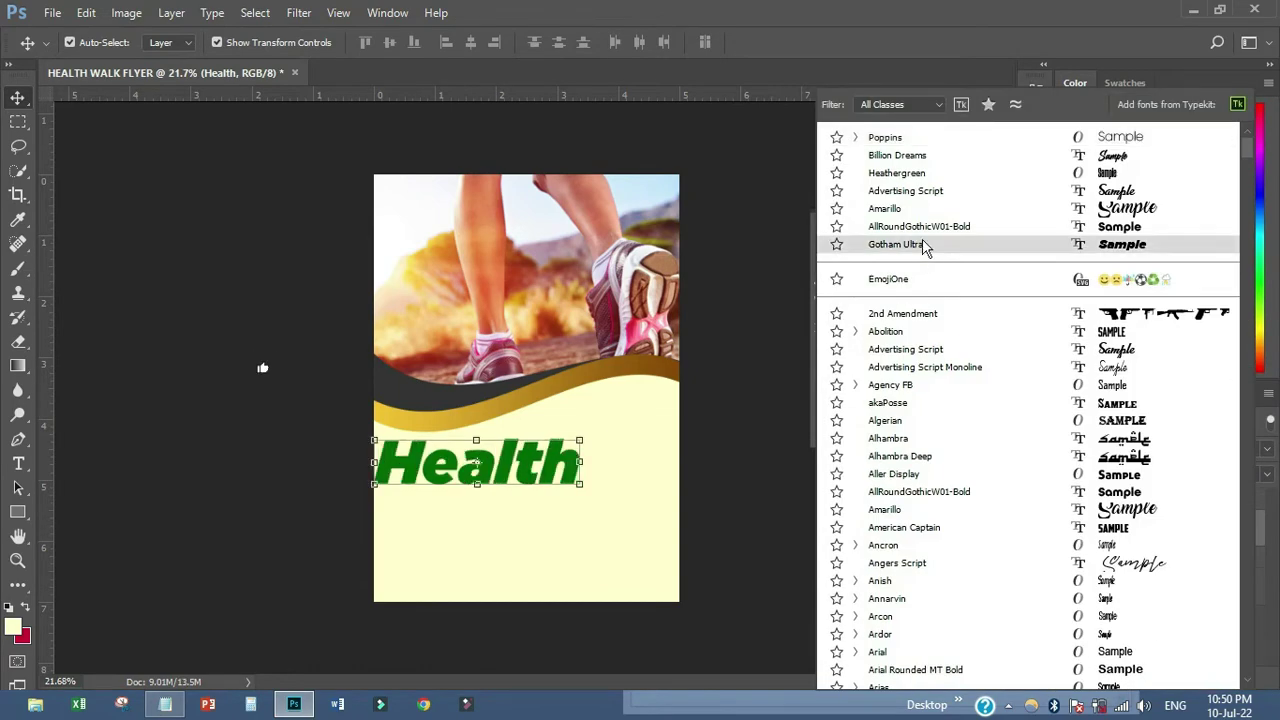
left_click(898, 177)
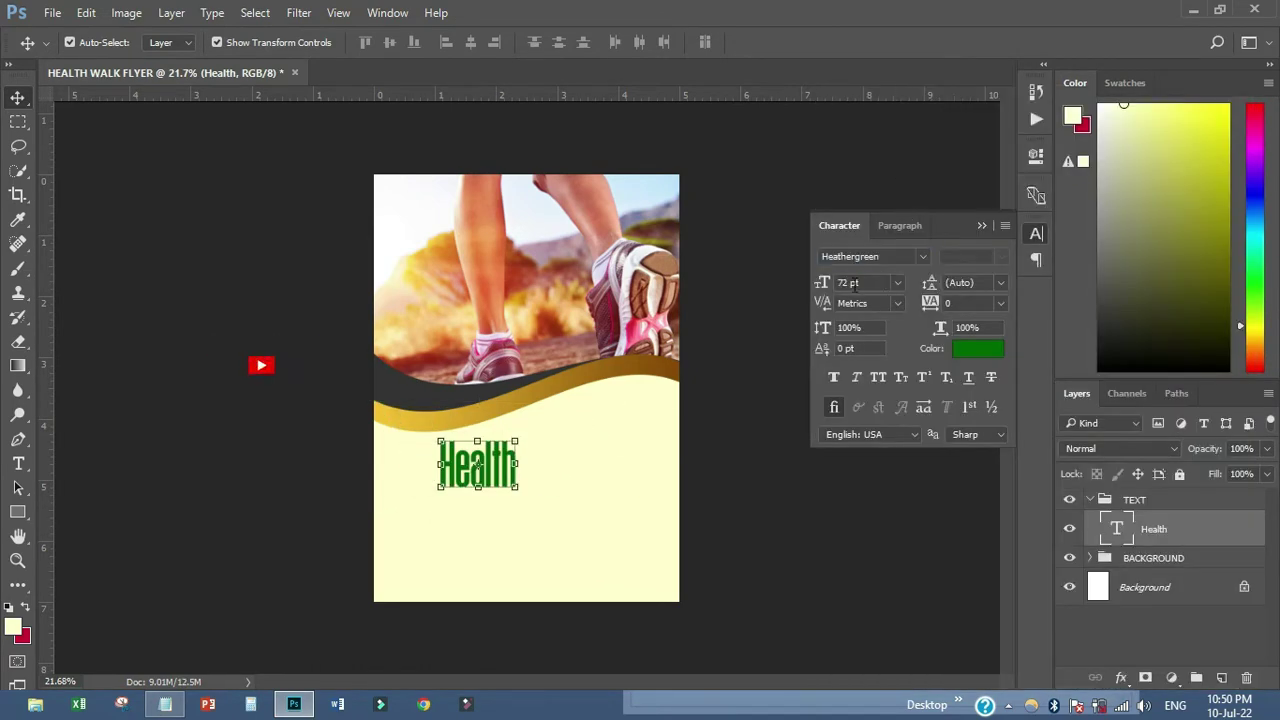
left_click_drag(826, 283, 883, 289)
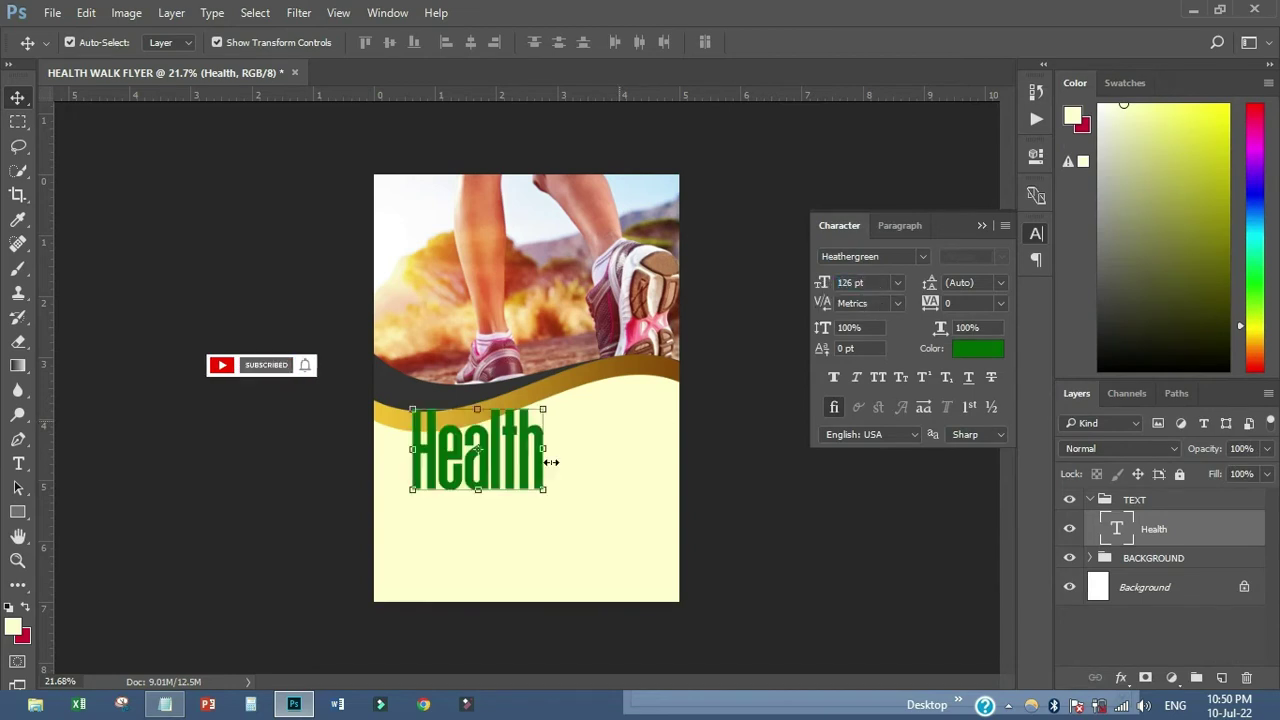
left_click_drag(500, 468, 476, 498)
left_click_drag(824, 285, 838, 290)
left_click_drag(493, 493, 495, 499)
- Copy 'Walk' from the HEALTH WALK notes and paste it as new flyer text
left_click(165, 704)
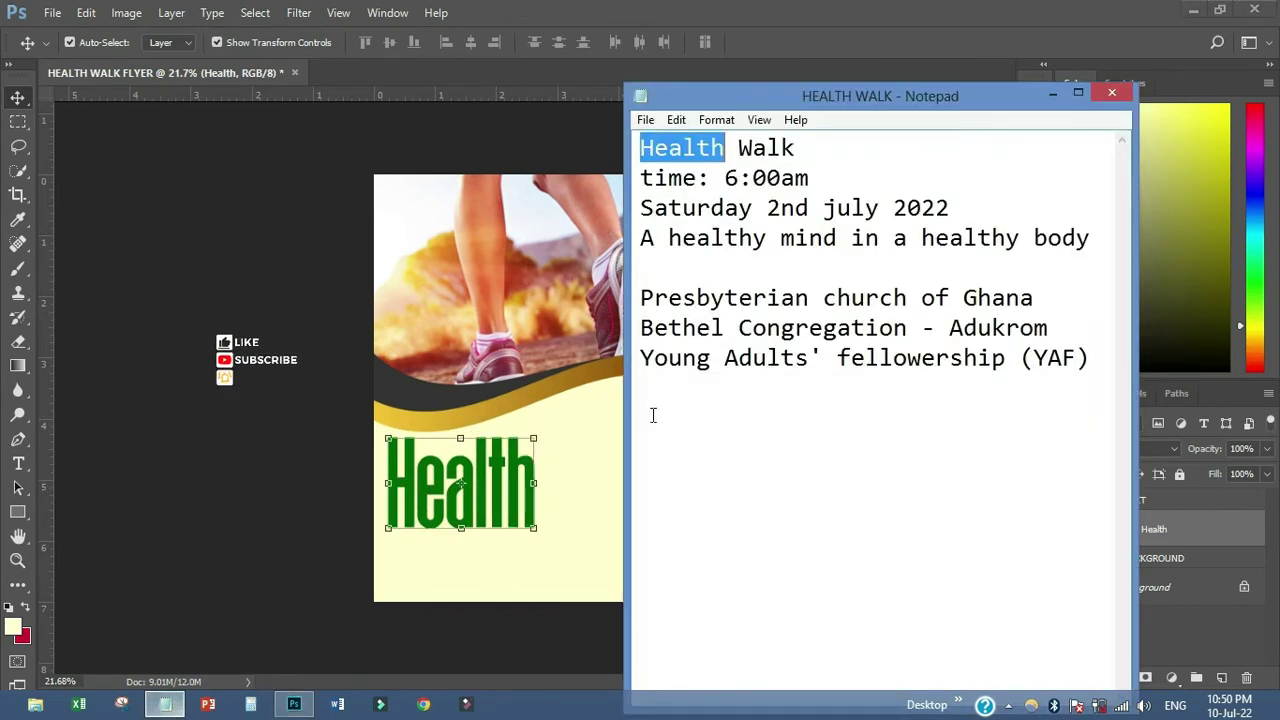
double_click(766, 148)
right_click(766, 150)
left_click(809, 207)
left_click(321, 437)
left_click(18, 463)
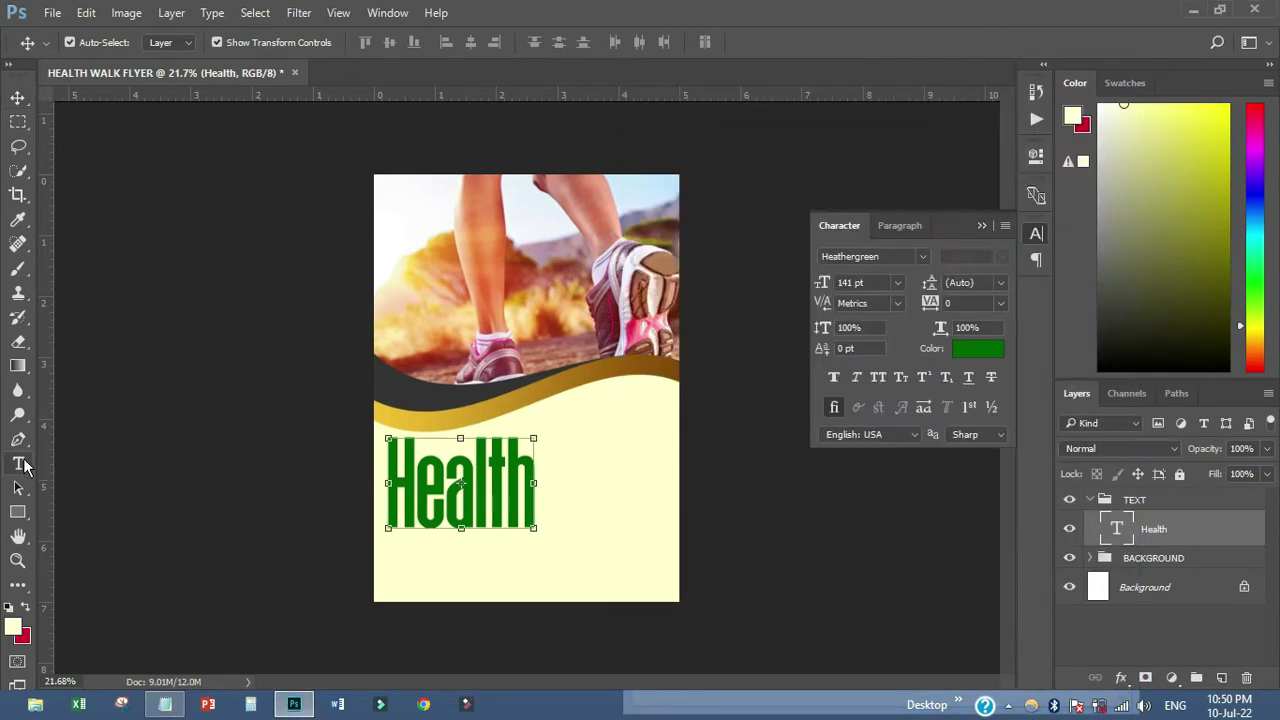
left_click(574, 558)
right_click(574, 560)
left_click(605, 223)
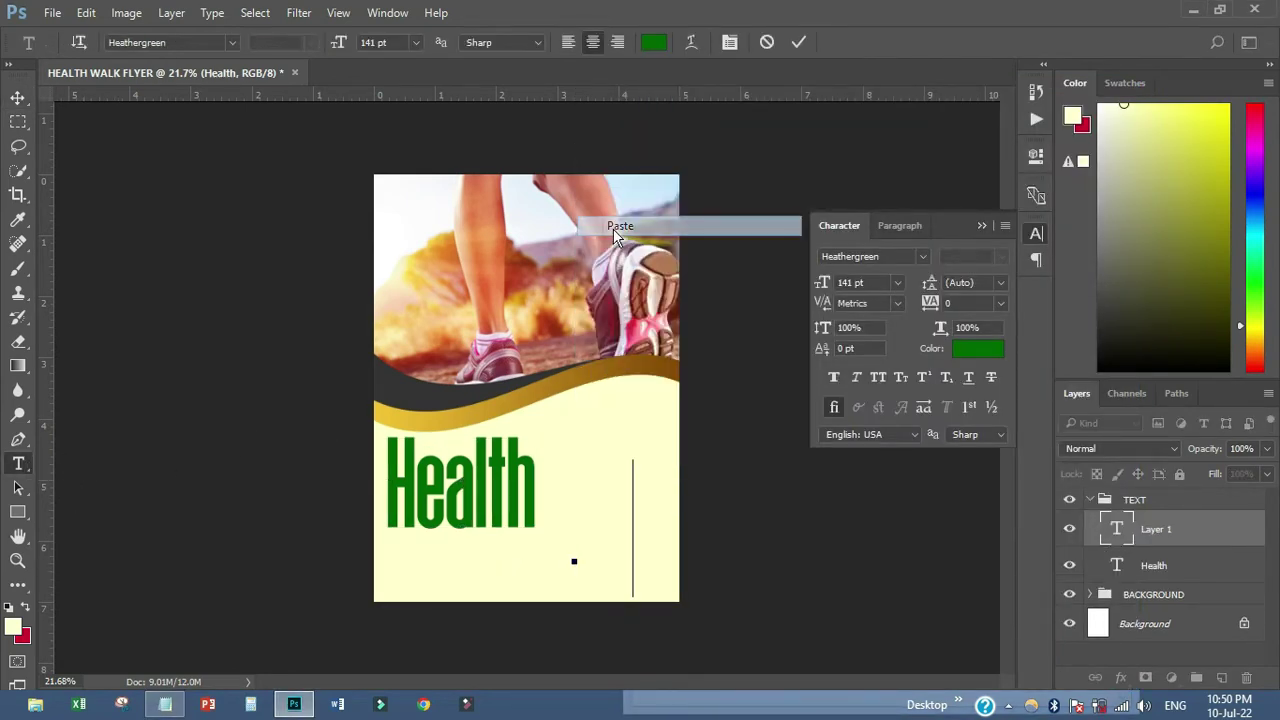
- Set Walk in Billion Dreams at 86 pt and place it beneath Health
left_click(18, 97)
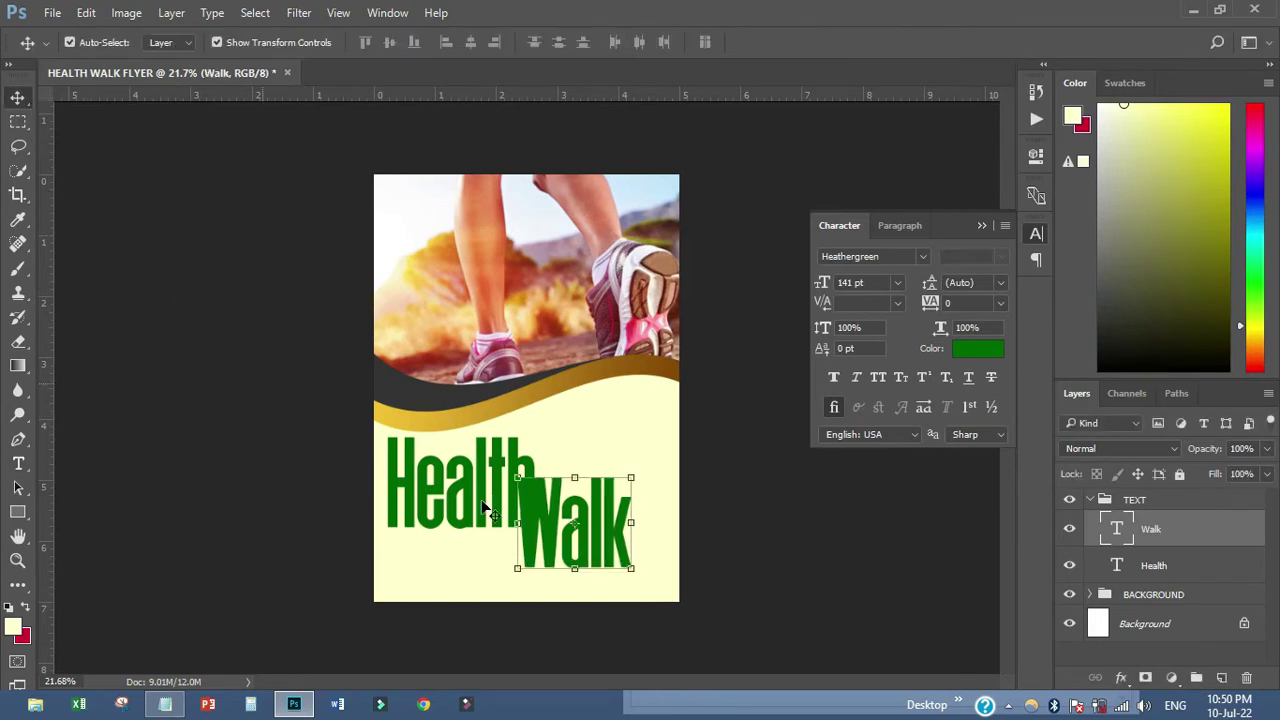
mouse_move(572, 548)
left_mouse_down()
mouse_move(460, 580)
mouse_move(620, 548)
mouse_move(600, 525)
left_mouse_up()
left_click(929, 254)
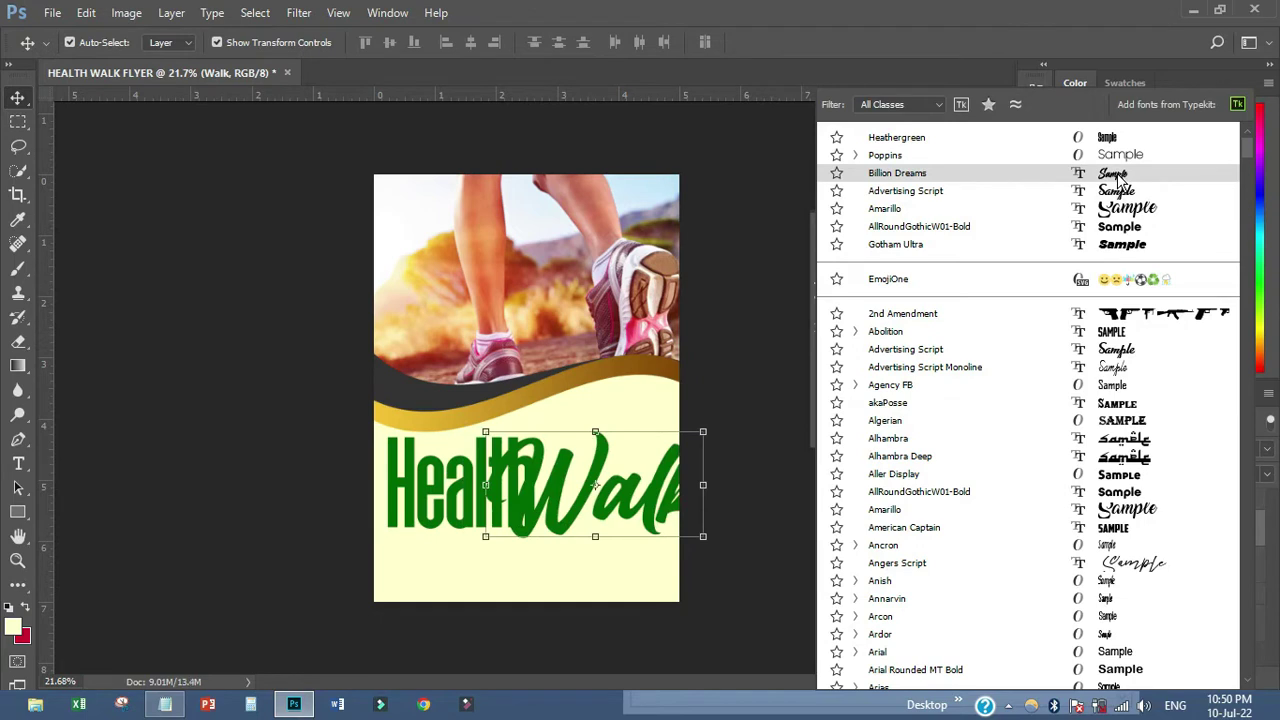
left_click(1118, 176)
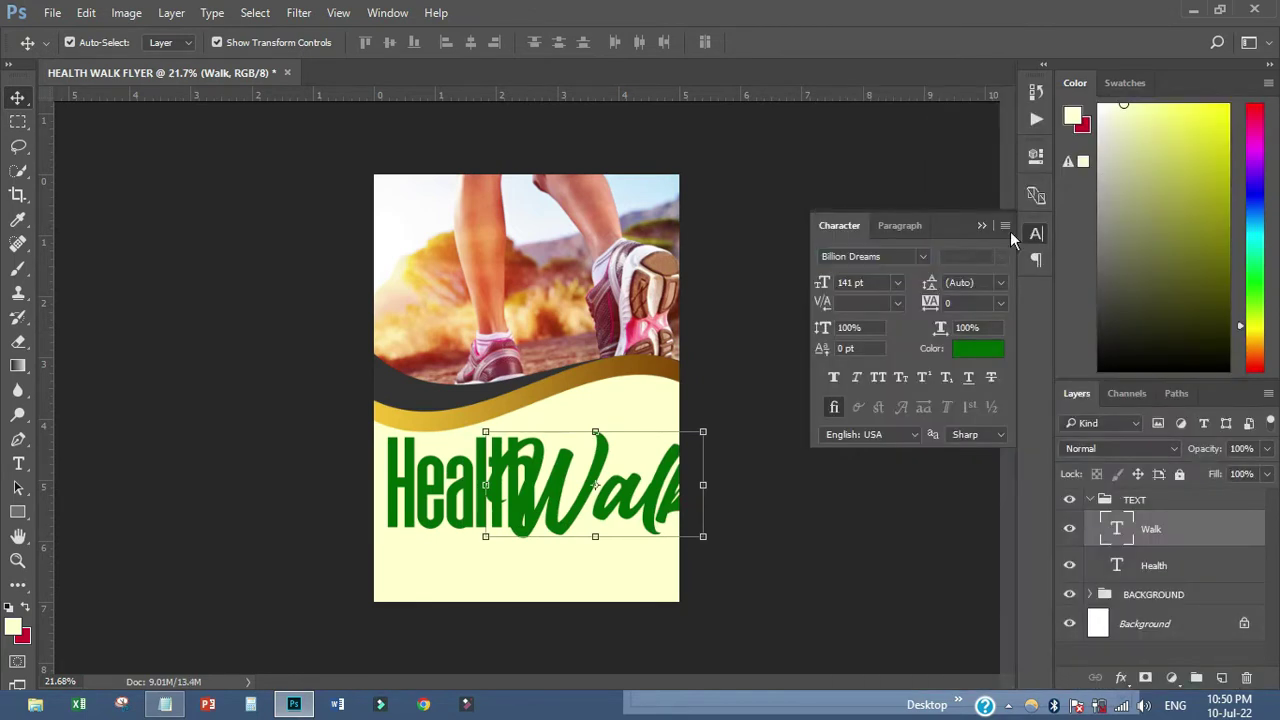
left_click_drag(828, 287, 777, 303)
key("ctrl+t")
mouse_move(585, 540)
left_mouse_down()
mouse_move(531, 586)
mouse_move(503, 577)
left_mouse_up()
left_click(827, 43)
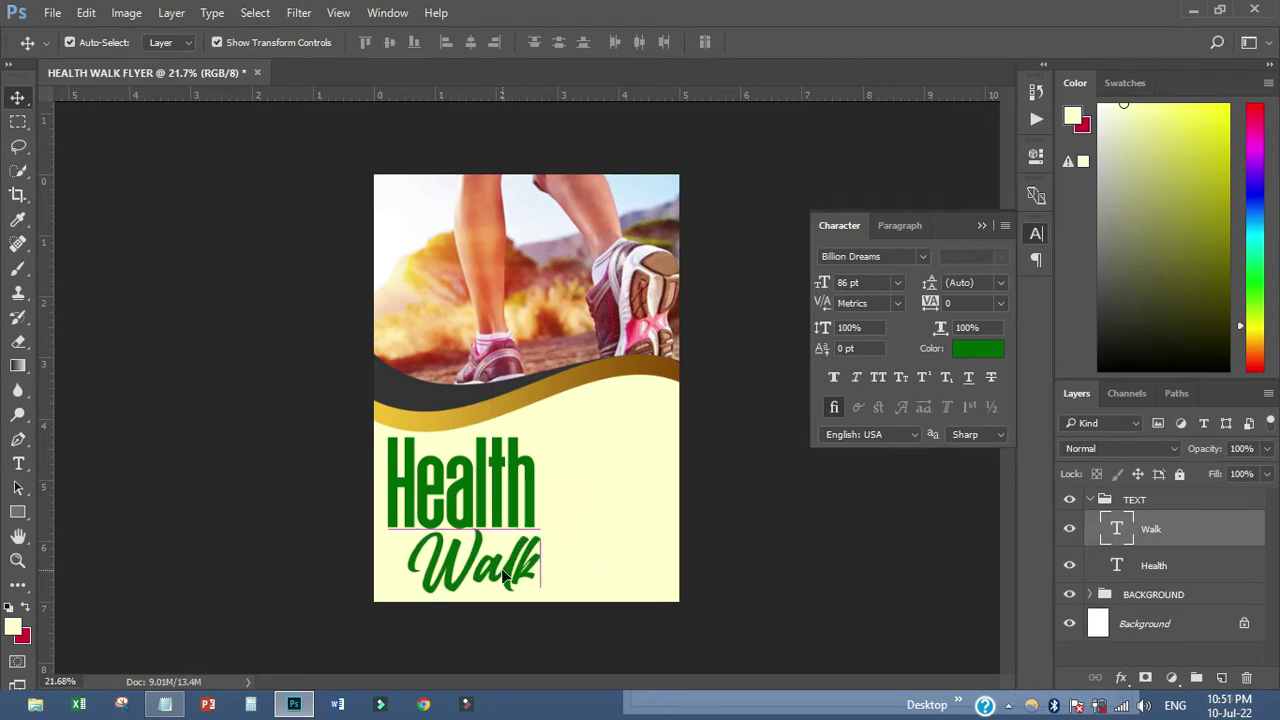
- Colour Walk brown, 996600, and nudge it slightly into place
left_click(985, 350)
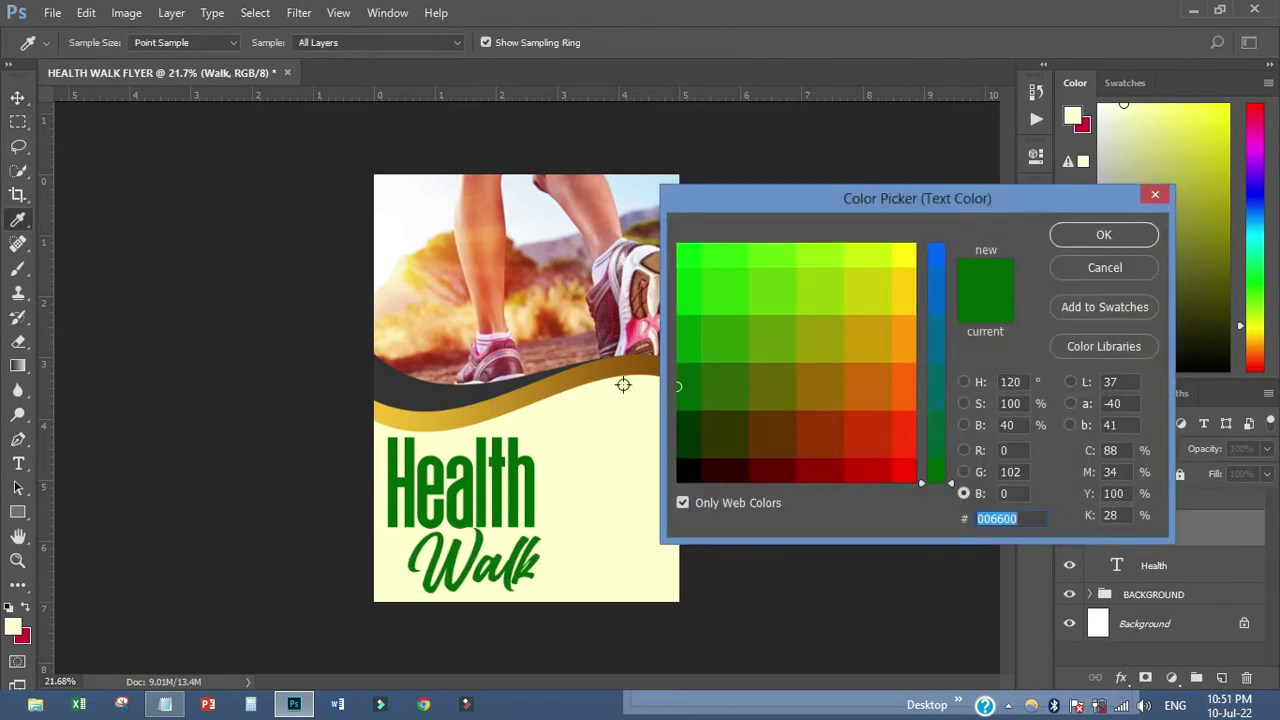
left_click(811, 402)
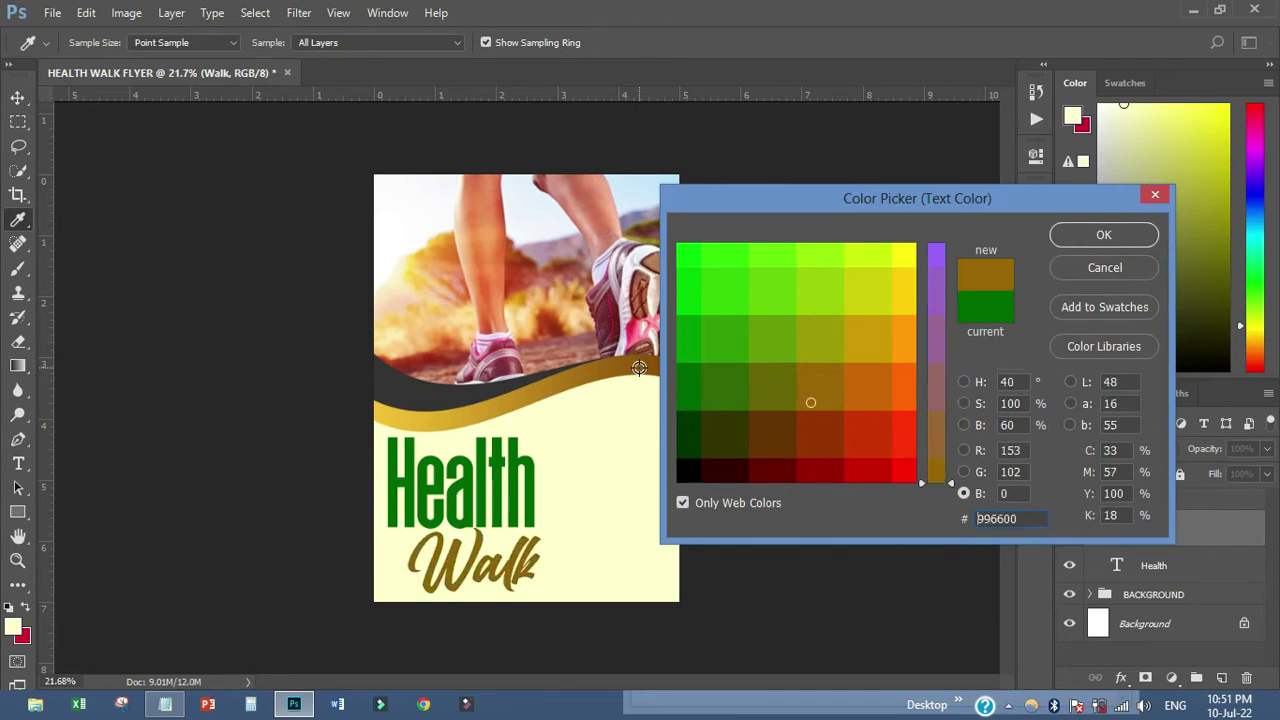
left_click(1064, 235)
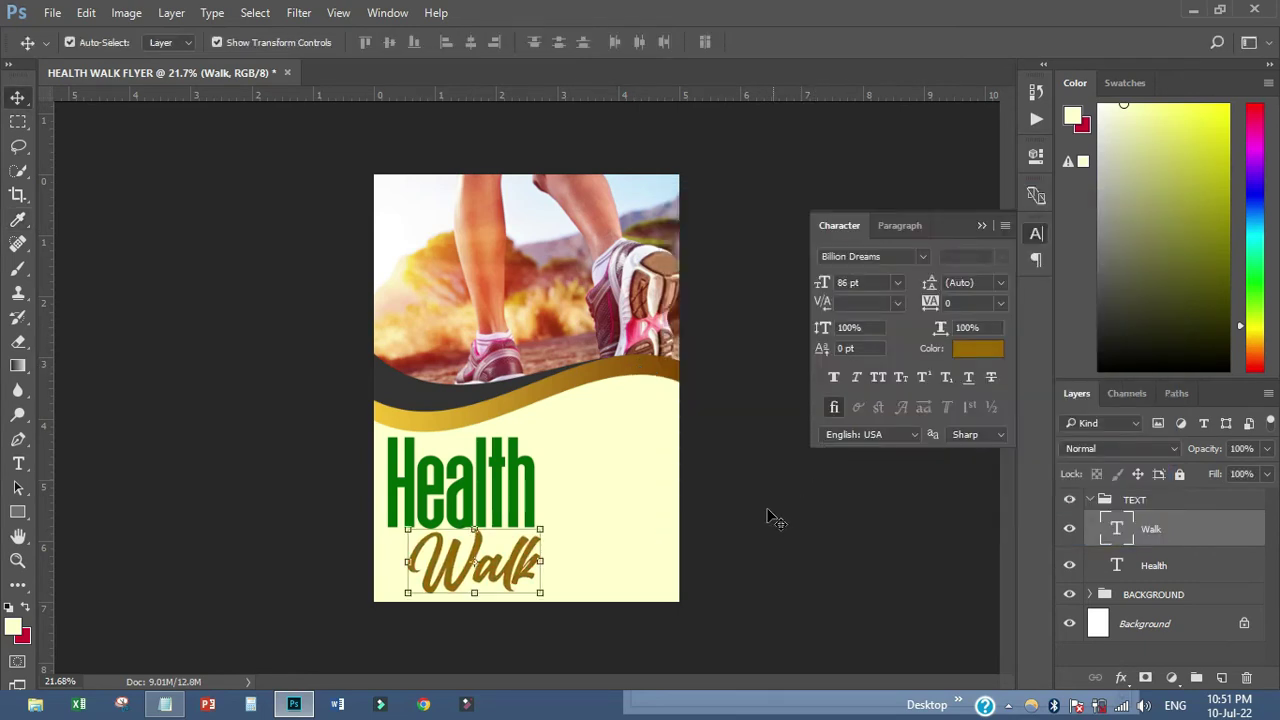
left_click_drag(504, 570, 503, 561)
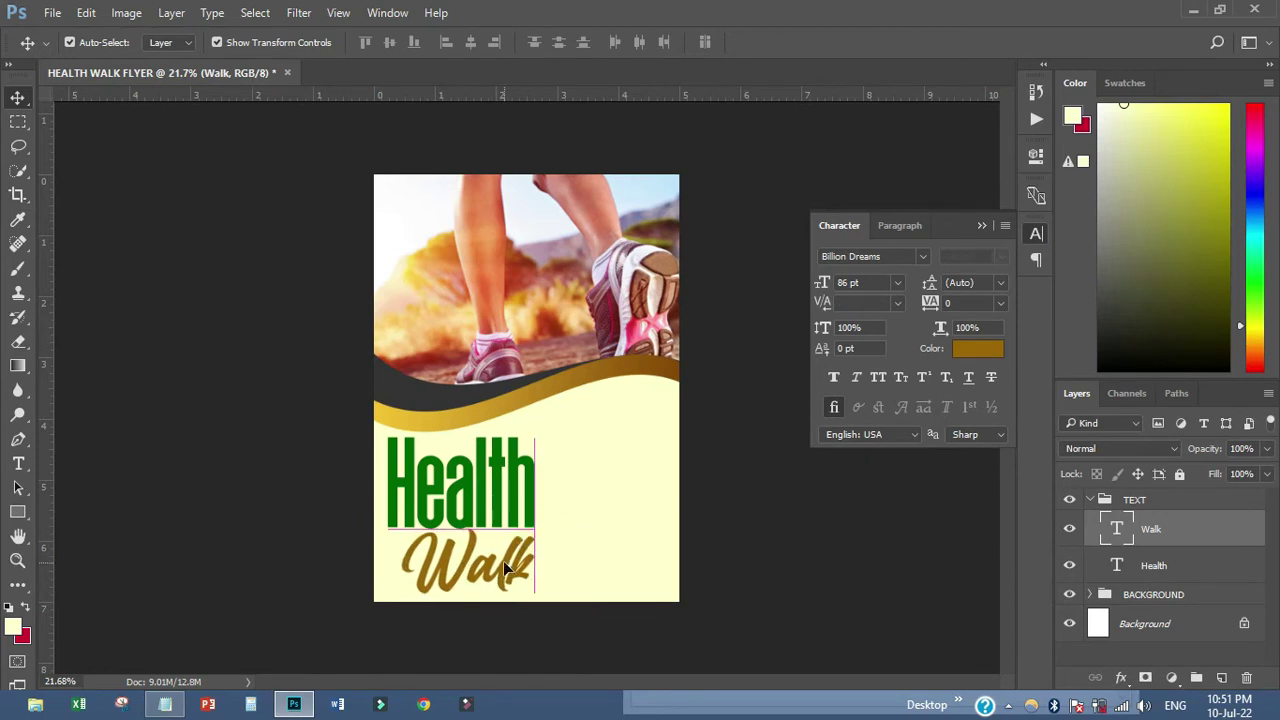
left_click(657, 467)
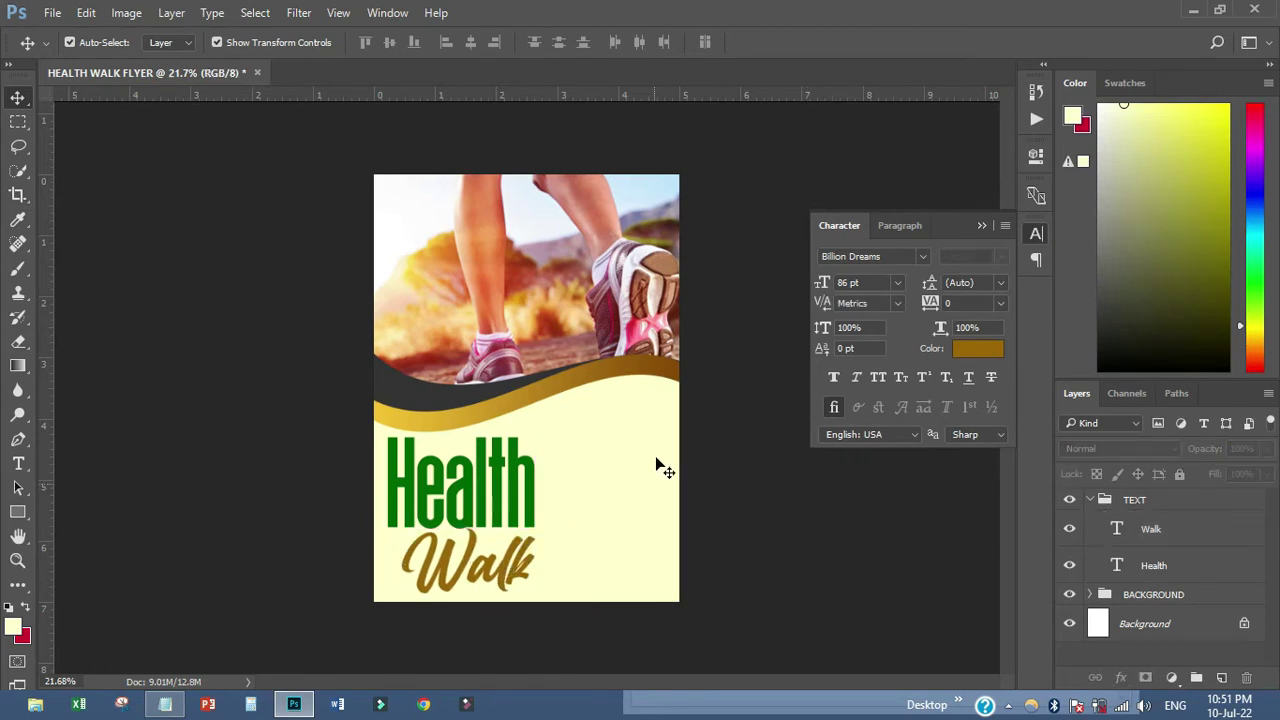
- Nudge the SHAPE wave group up with three Shift+Up steps
left_click(1035, 234)
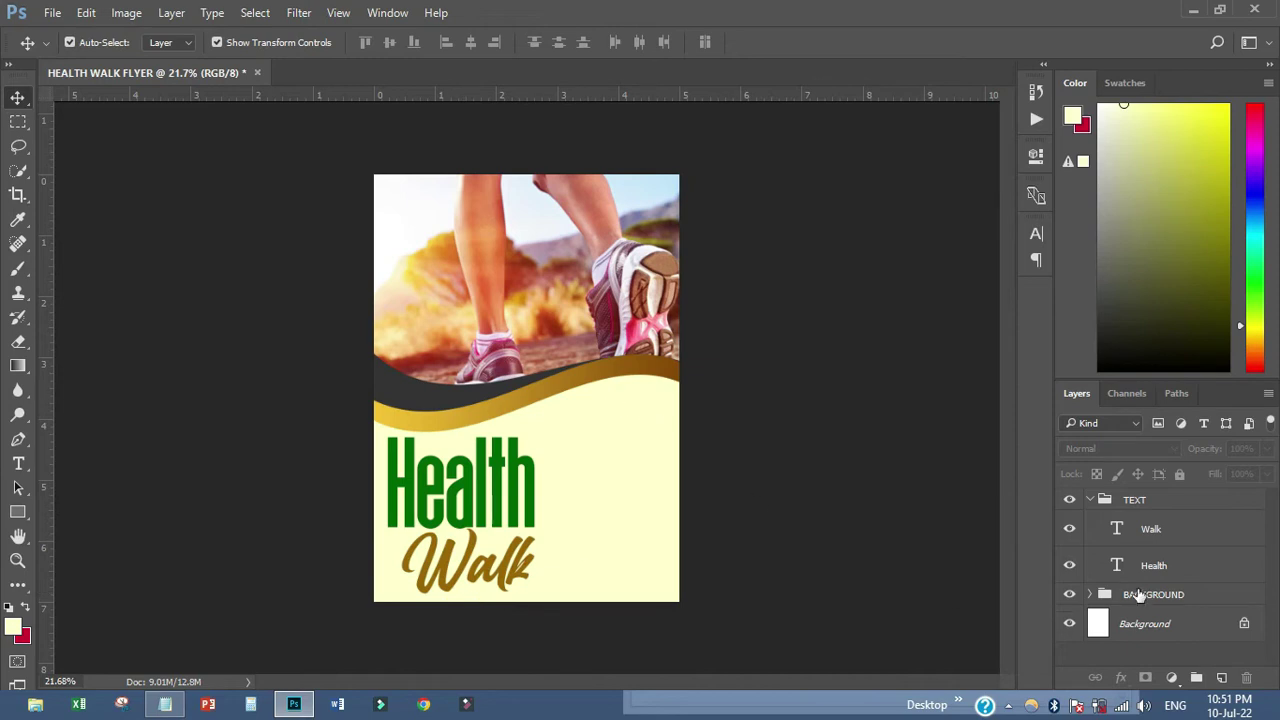
left_click(1091, 595)
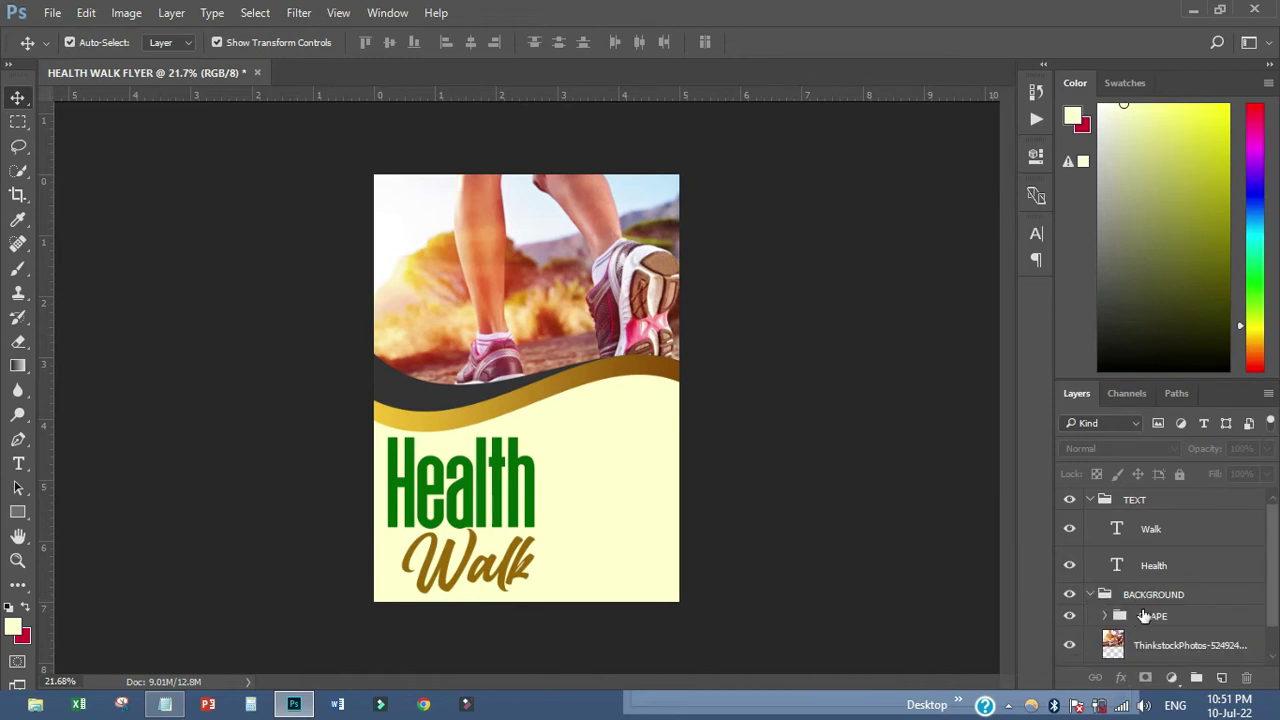
left_click(1143, 615)
key("shift+Up")
key("shift+Up")
key("shift+Up")
key("shift+Up")
key("shift+Up")
key("shift+Up")
key("shift+Up")
key("shift+Up")
key("shift+Up")
key("shift+Up")
key("shift+Up")
key("shift+Up")
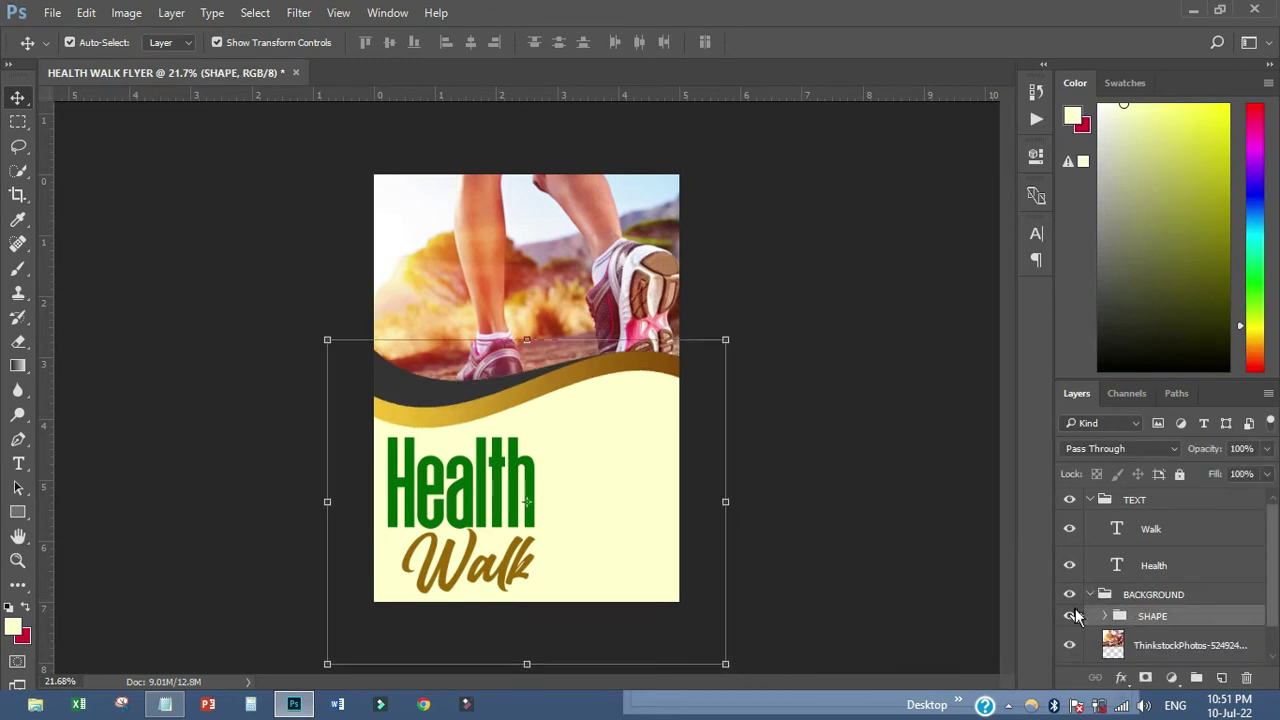
key("shift+Up")
key("shift+Up")
key("shift+Up")
key("shift+Up")
key("shift+Up")
key("shift+Up")
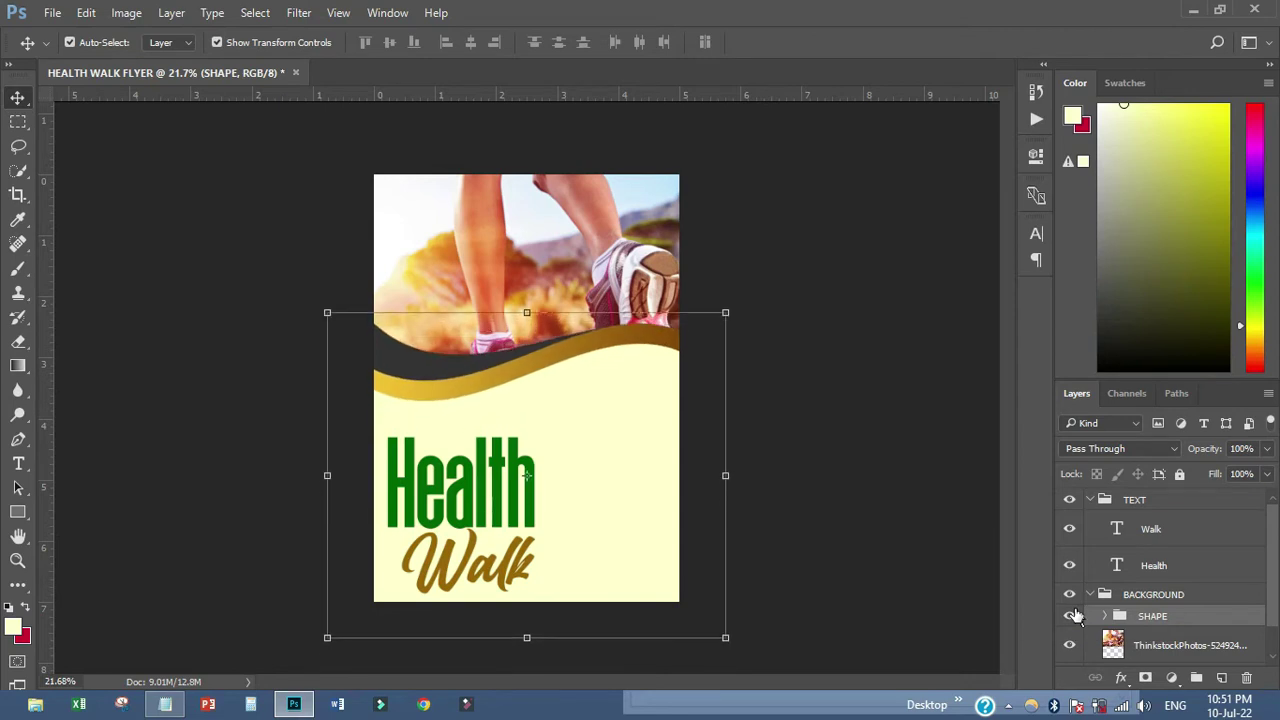
key("shift+Up")
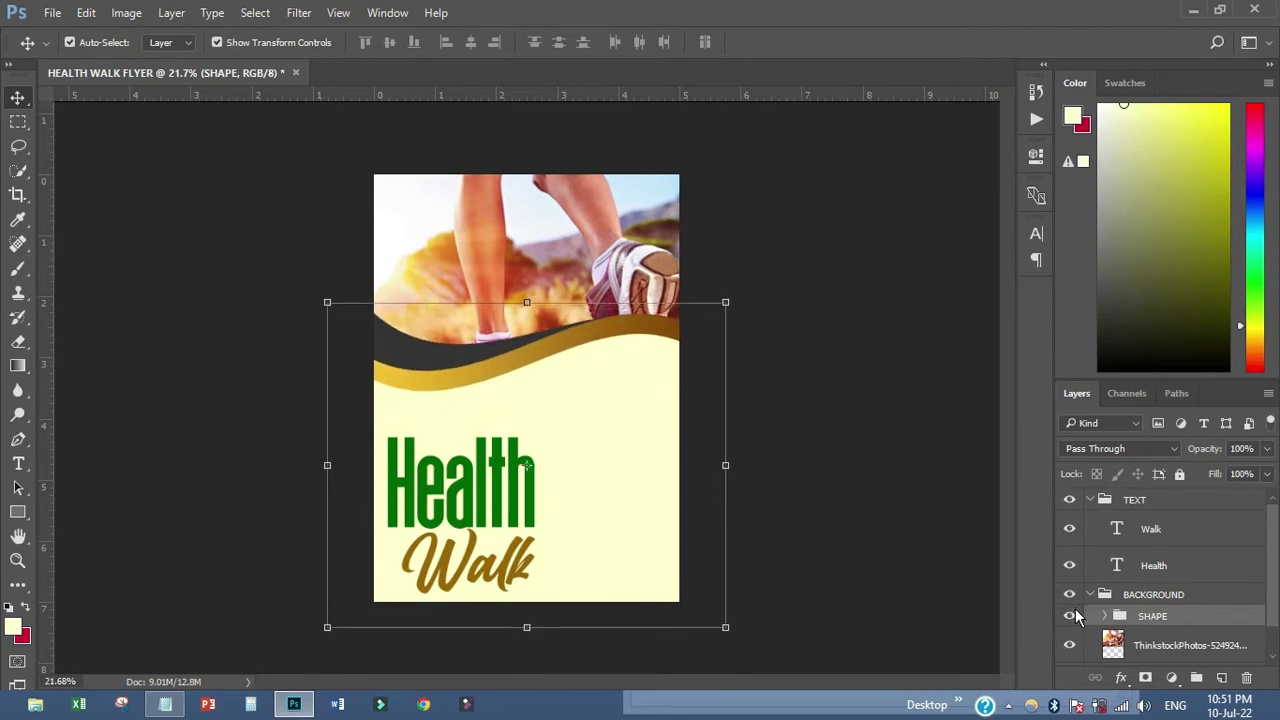
left_click(880, 402)
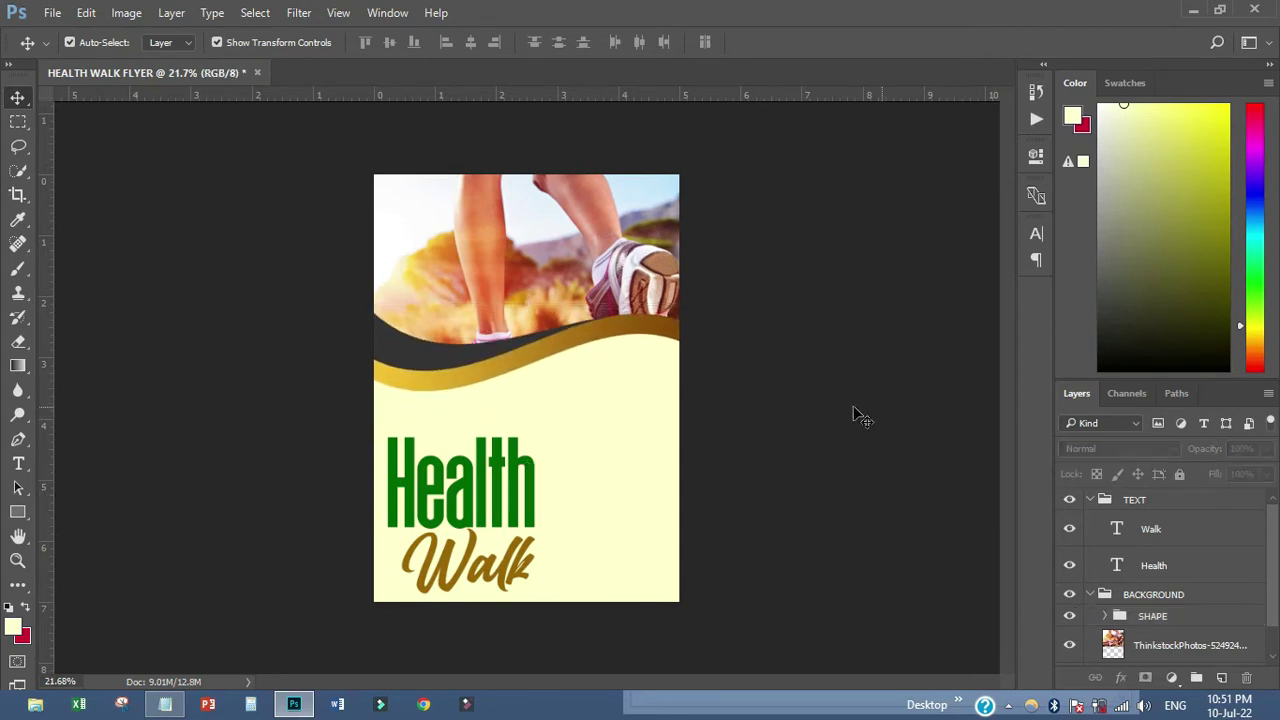
- Move the runner photo and the Health and Walk text up together
left_click(600, 245)
left_click_drag(590, 268, 585, 233)
left_click(771, 391)
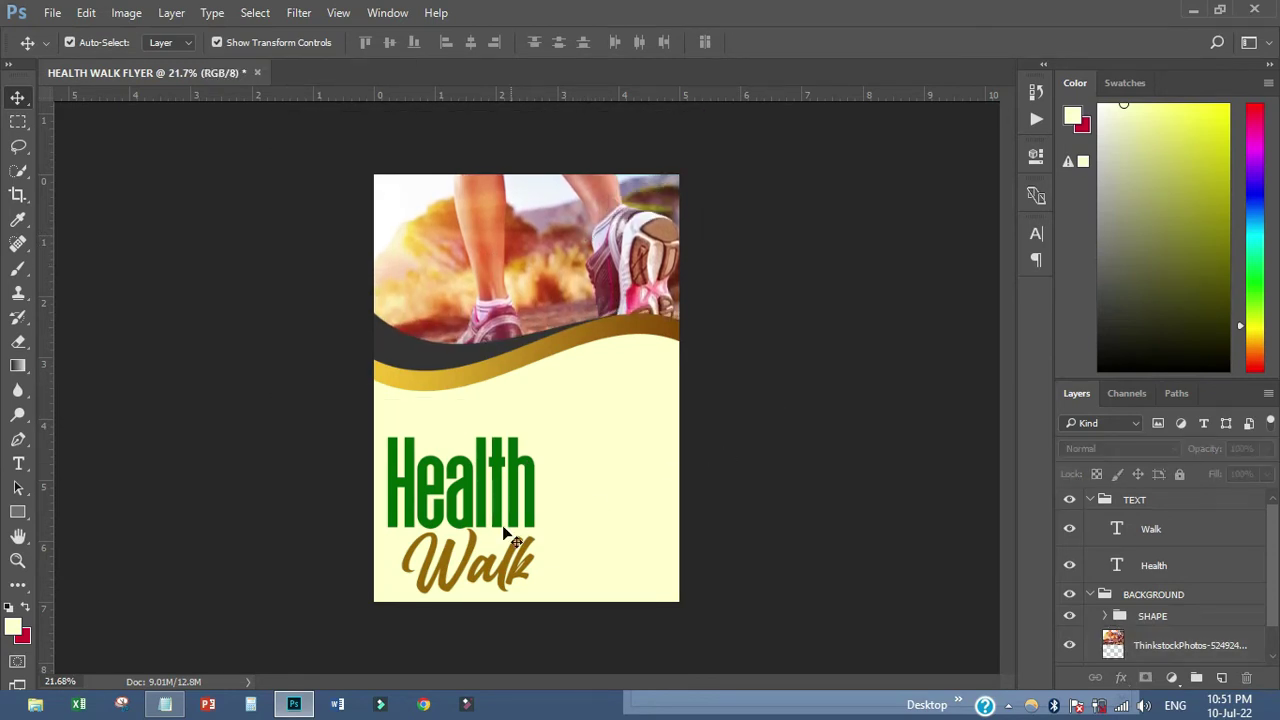
left_click(478, 568)
left_click(485, 490, "shift")
left_click_drag(485, 490, 476, 461)
left_click(300, 471)
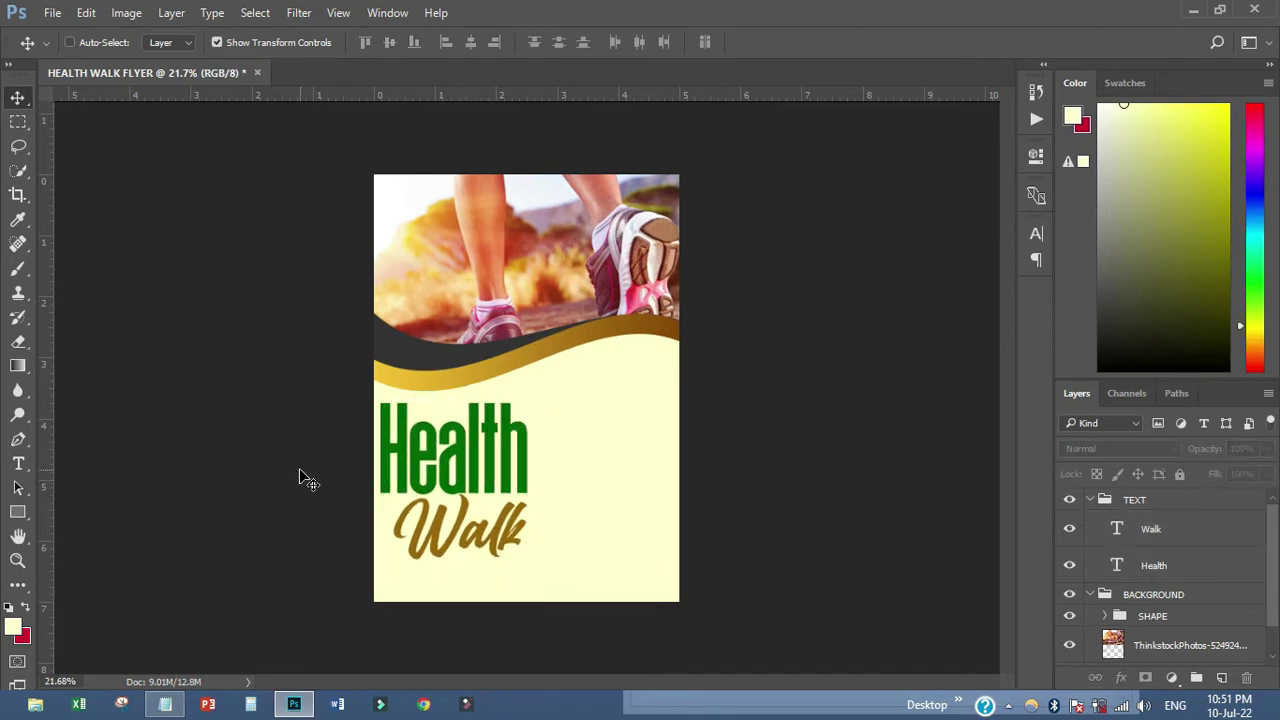
- Save the flyer as HEALTH WALK FLYER.psd
key("ctrl+s")
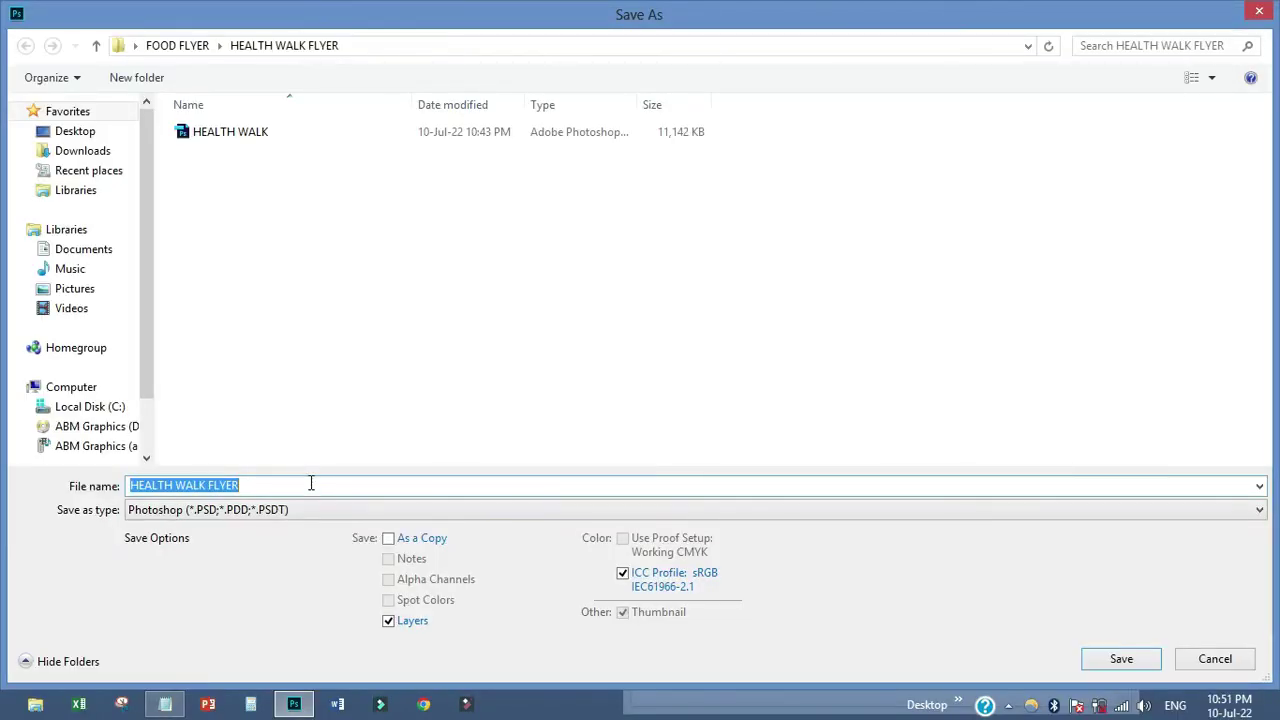
left_click(276, 489)
key("Return")
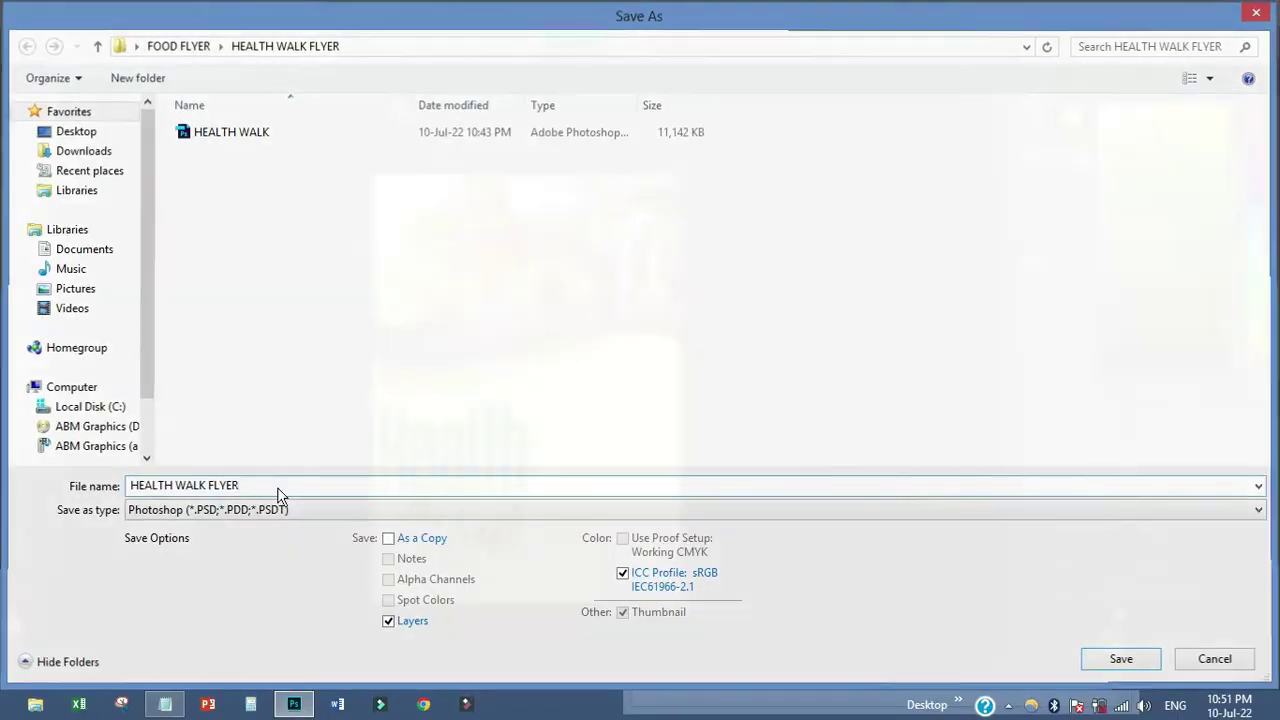
key("Return")
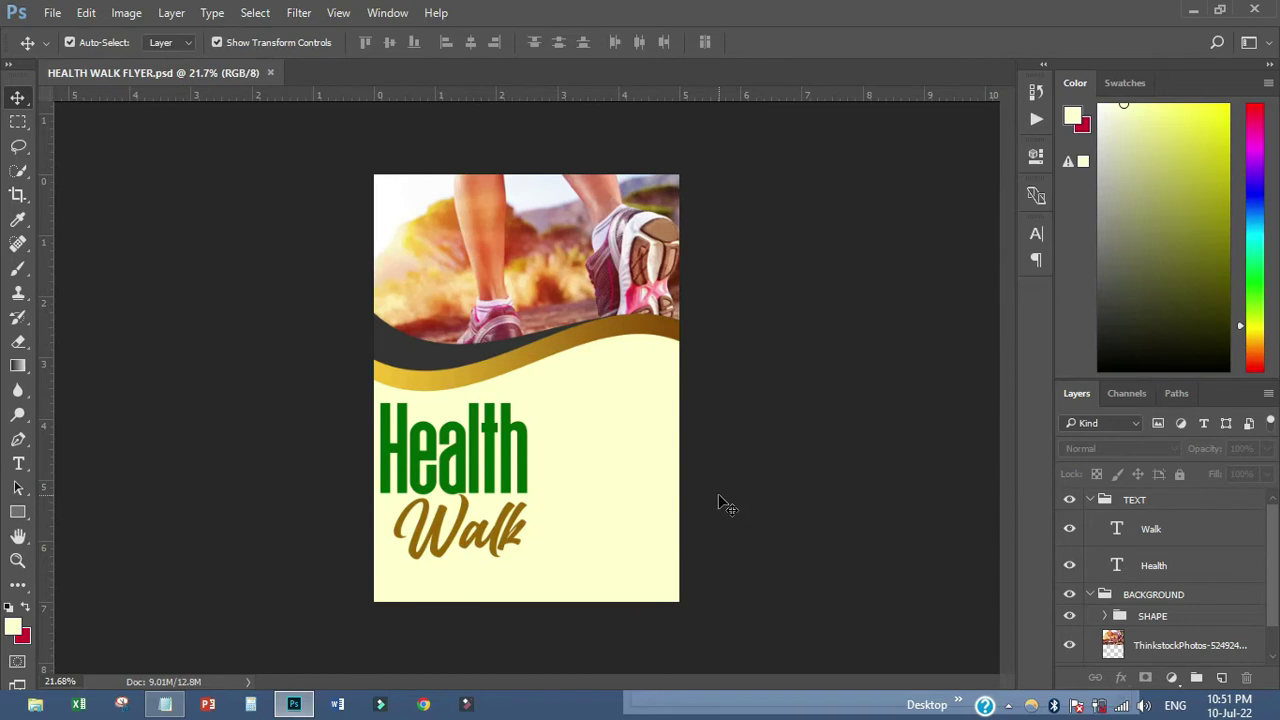
- Draw a bar across the bottom edge, above TEXT, filled red cc0033
left_click(17, 511)
left_click_drag(363, 575, 735, 619)
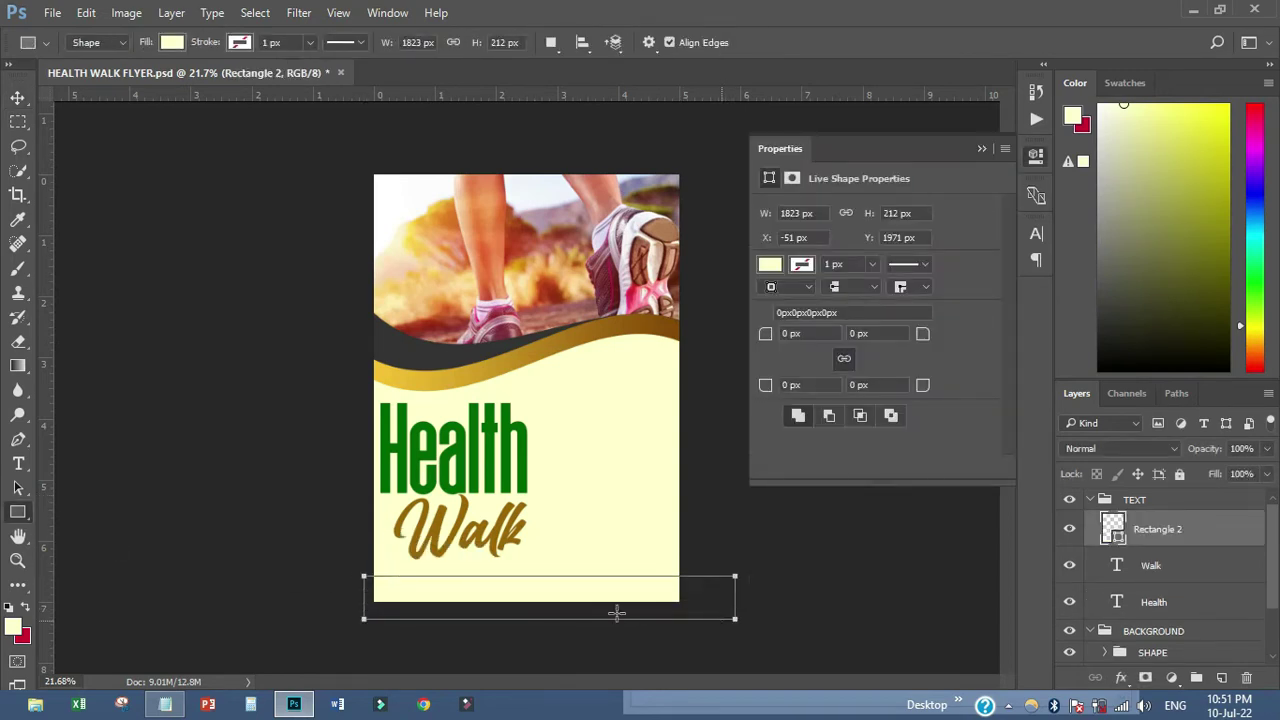
left_click_drag(1147, 531, 1127, 513)
double_click(1105, 515)
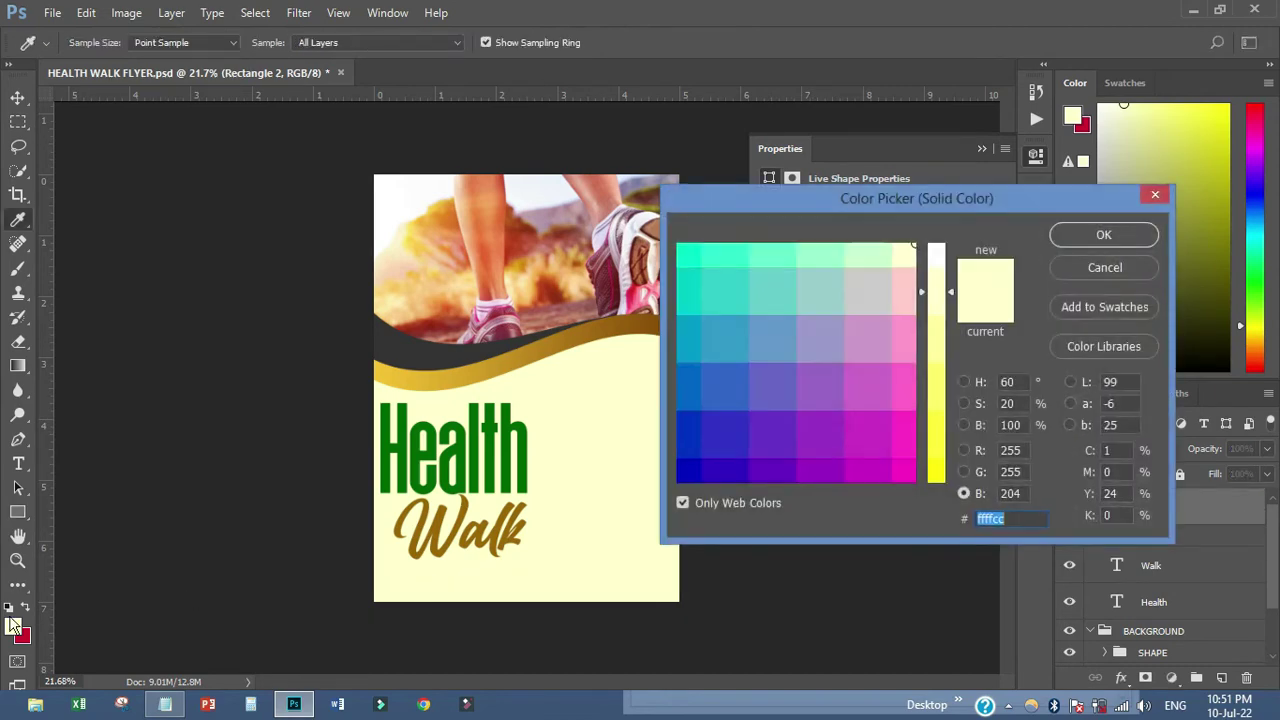
left_click(24, 635)
left_click(1104, 235)
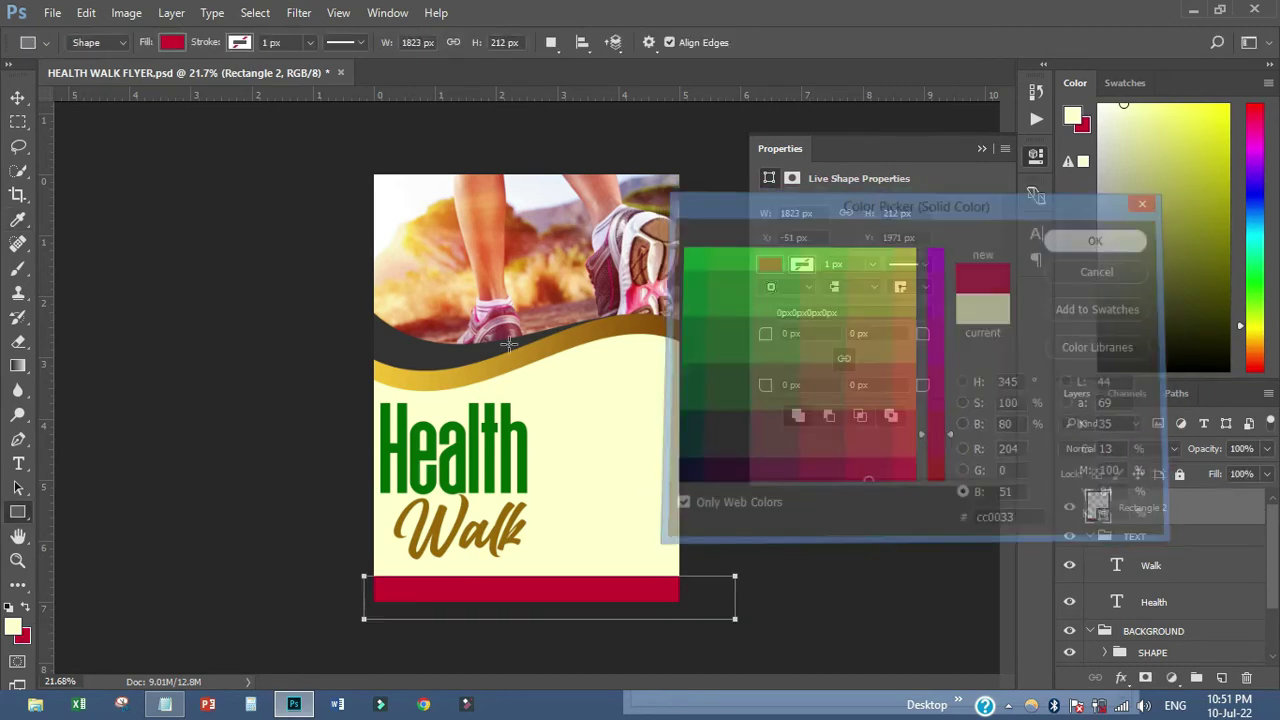
- Nudge the red bar slightly up and save the flyer
left_click(17, 97)
left_click(119, 313)
left_click_drag(532, 585, 532, 582)
left_click(271, 466)
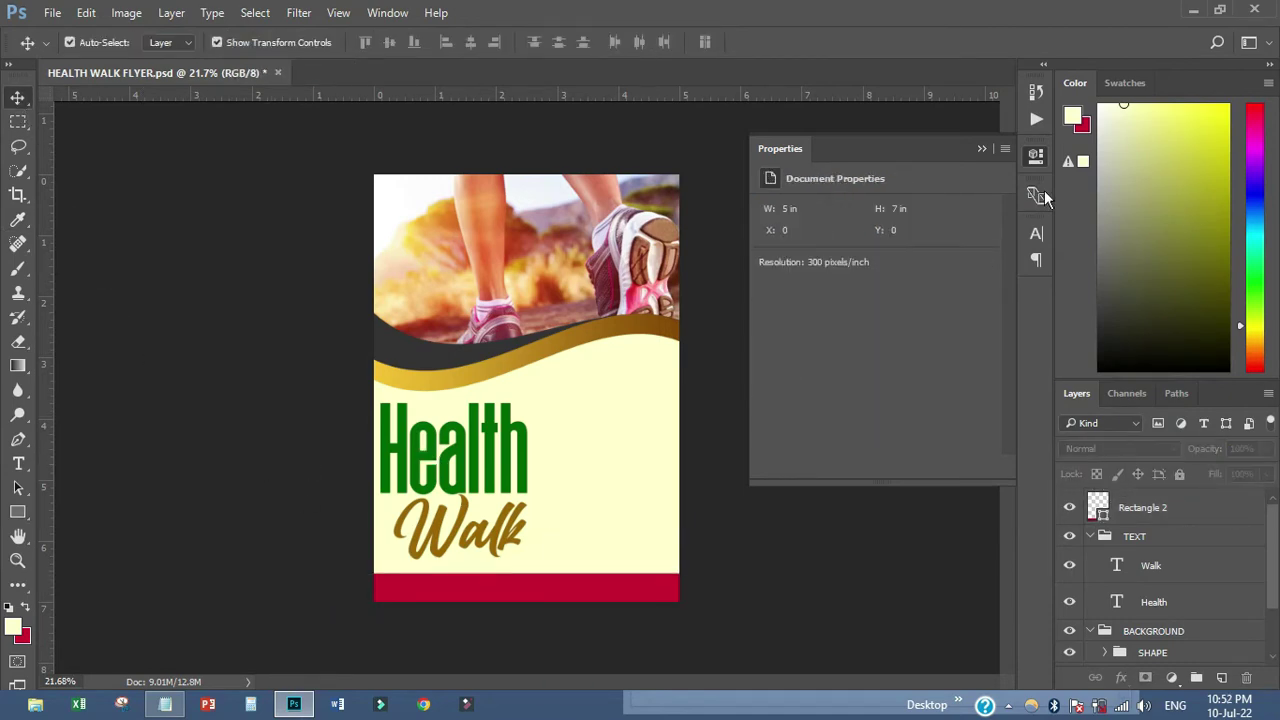
left_click(1038, 163)
left_click(52, 13)
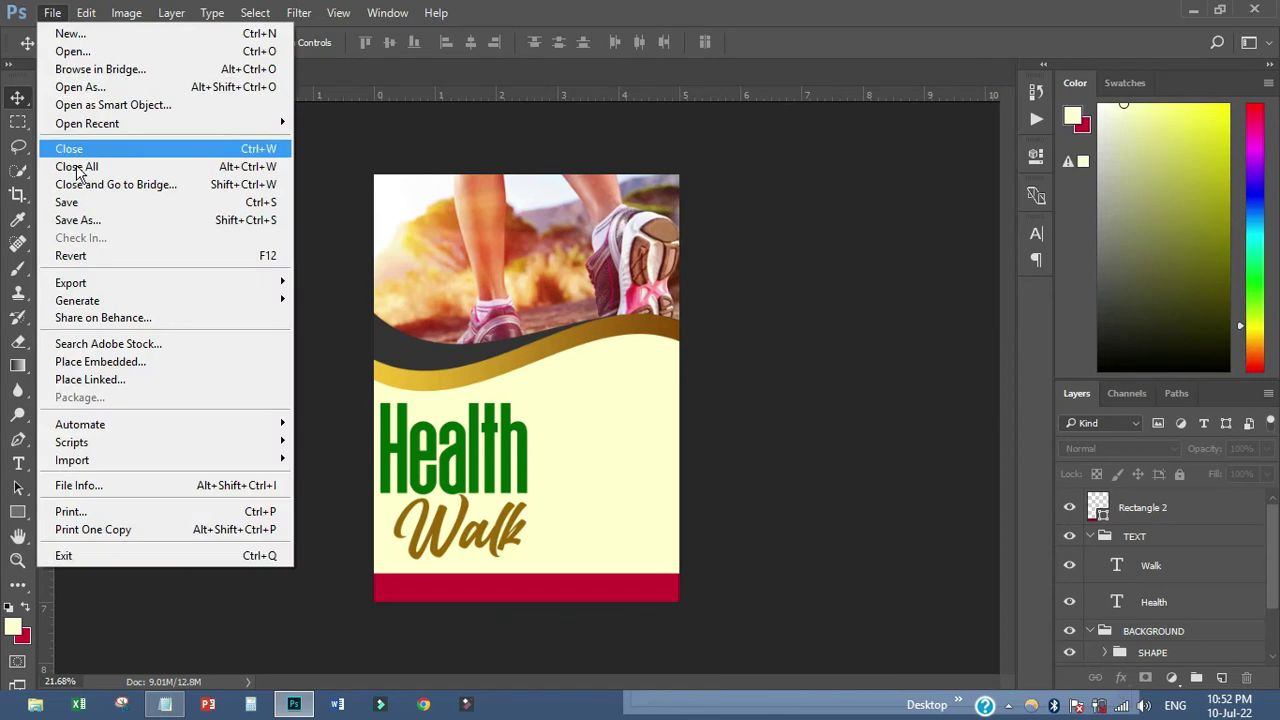
left_click(77, 204)
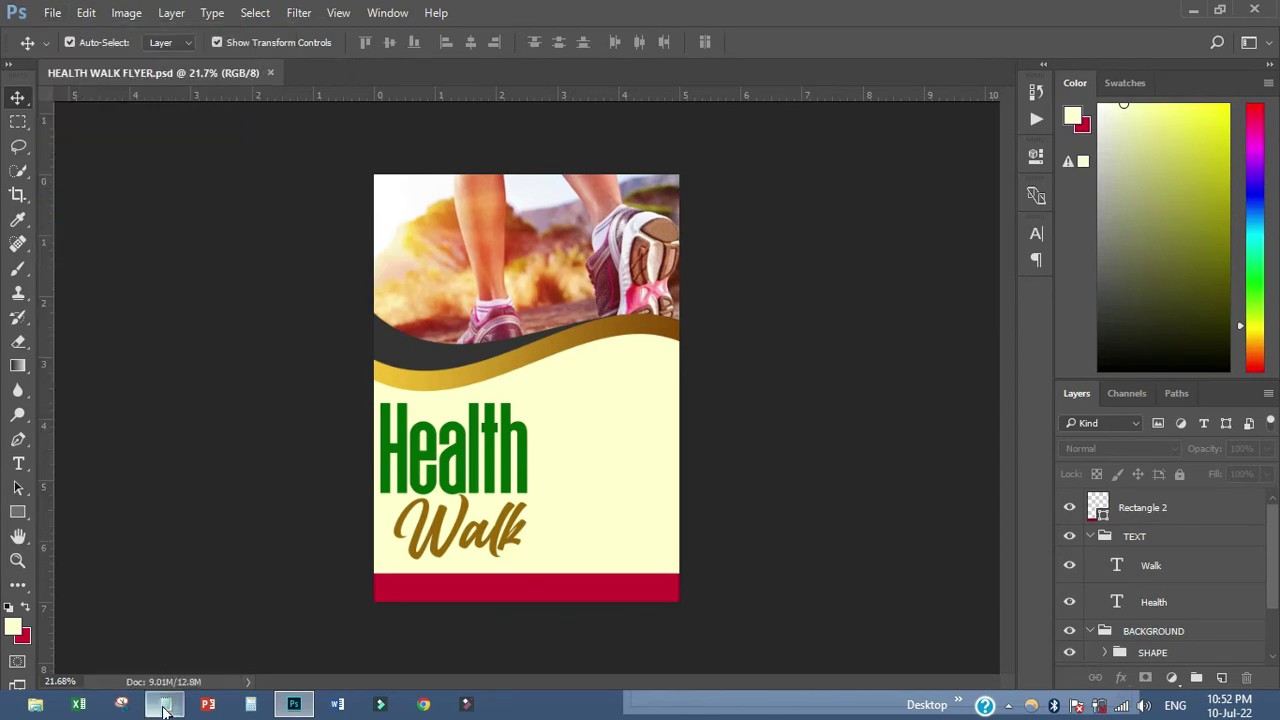
- Copy the slogan 'A healthy mind in a healthy body' from Notepad and return to the flyer
left_click(165, 705)
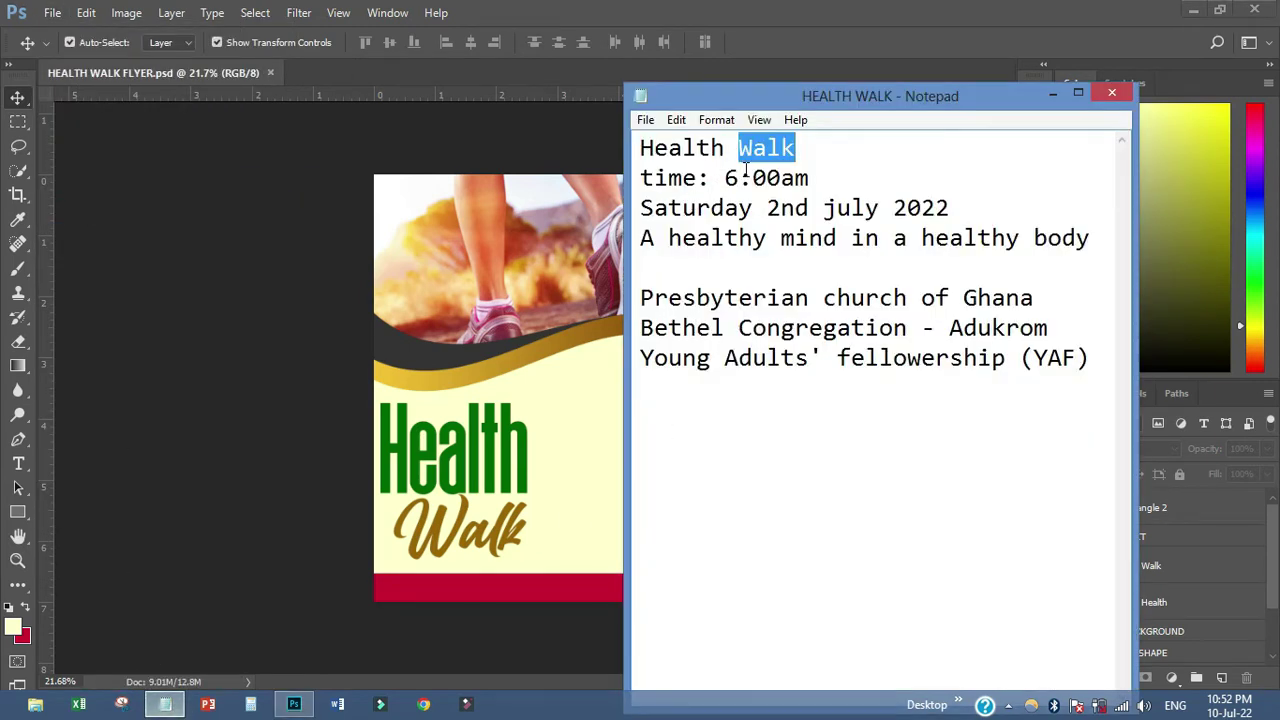
mouse_move(645, 243)
left_mouse_down()
mouse_move(1094, 240)
mouse_move(1056, 243)
left_mouse_up()
right_click(1056, 244)
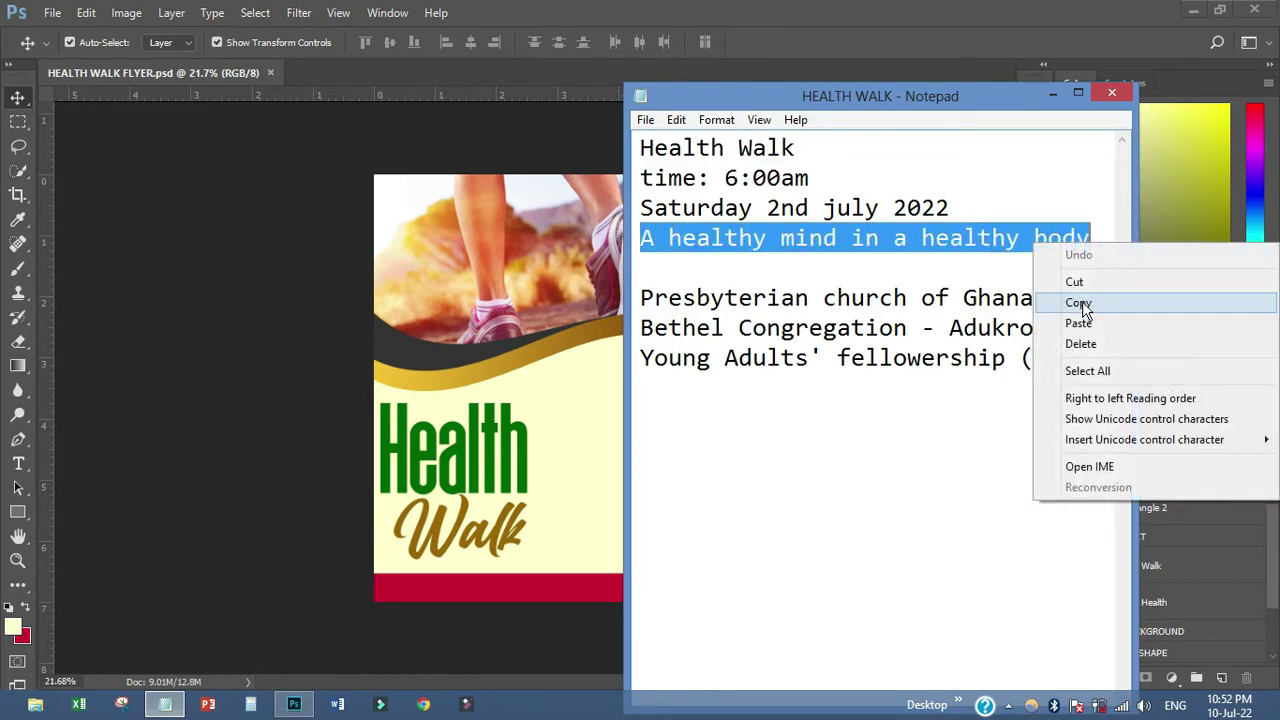
left_click(1078, 302)
left_click(293, 387)
left_click(18, 466)
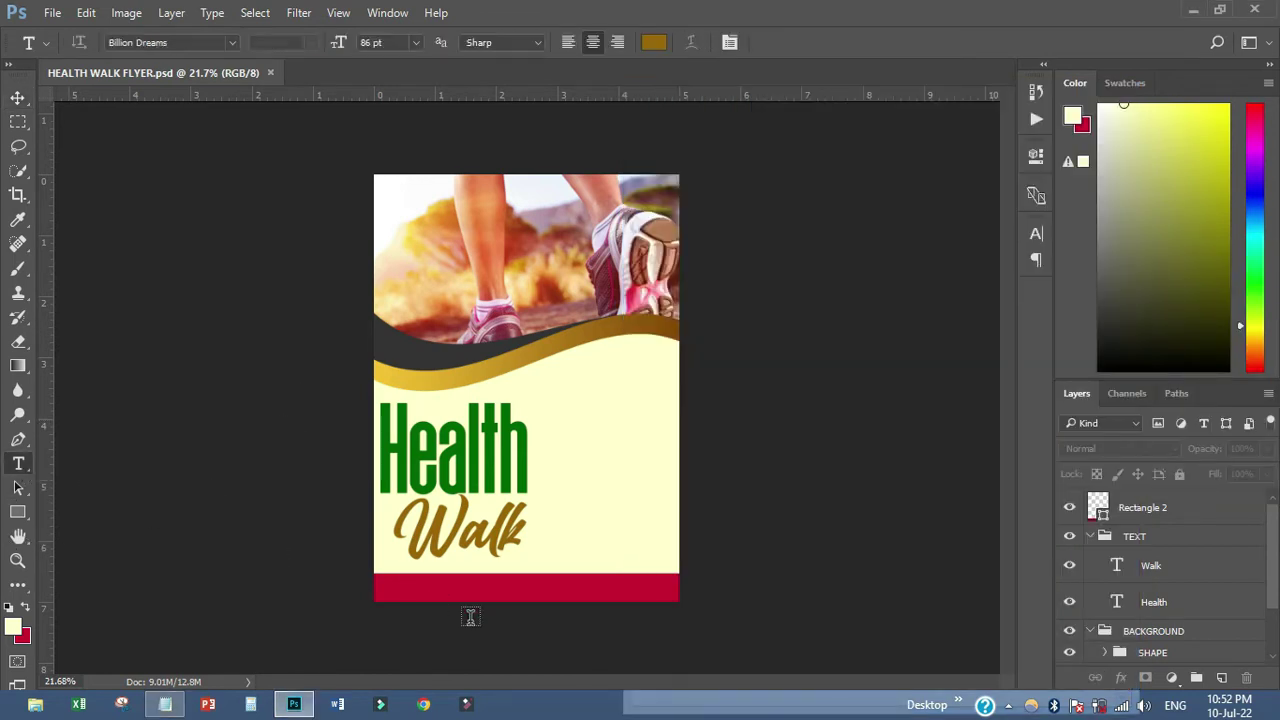
- Paste the copied slogan as a new text line on the red bar
left_click(491, 590)
right_click(490, 594)
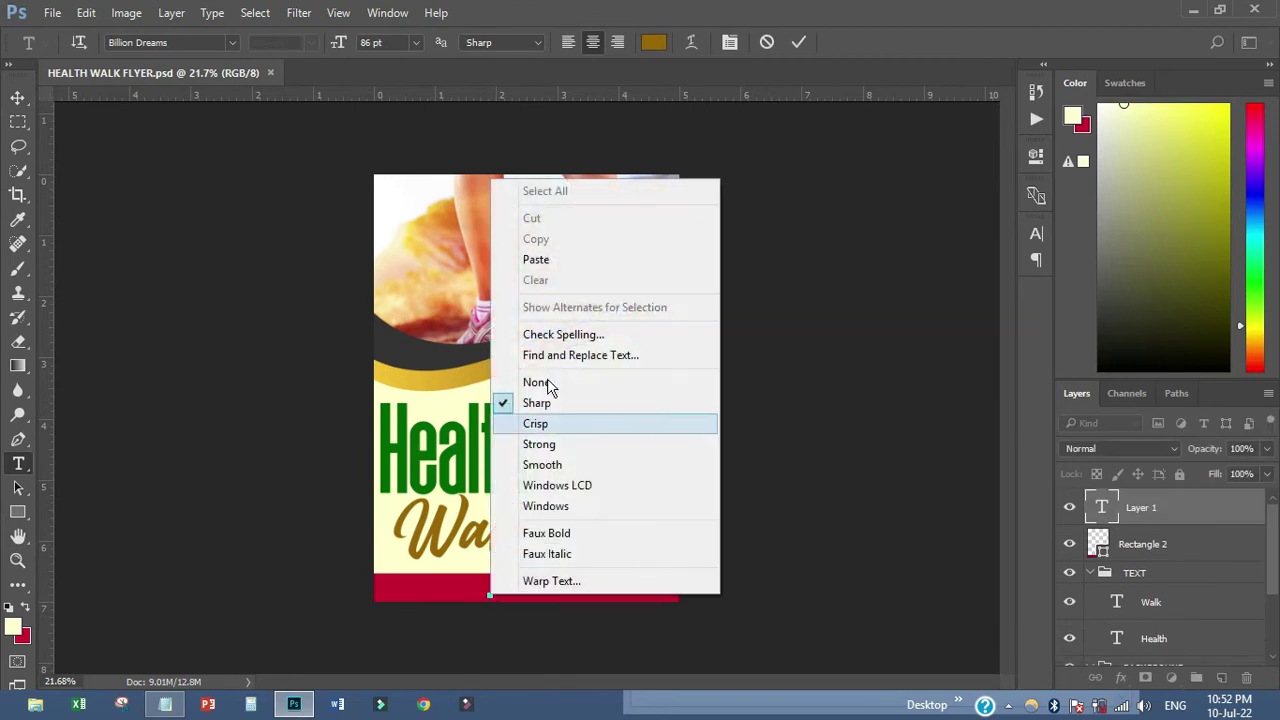
left_click(545, 261)
key("ctrl")
key("ctrl+Return")
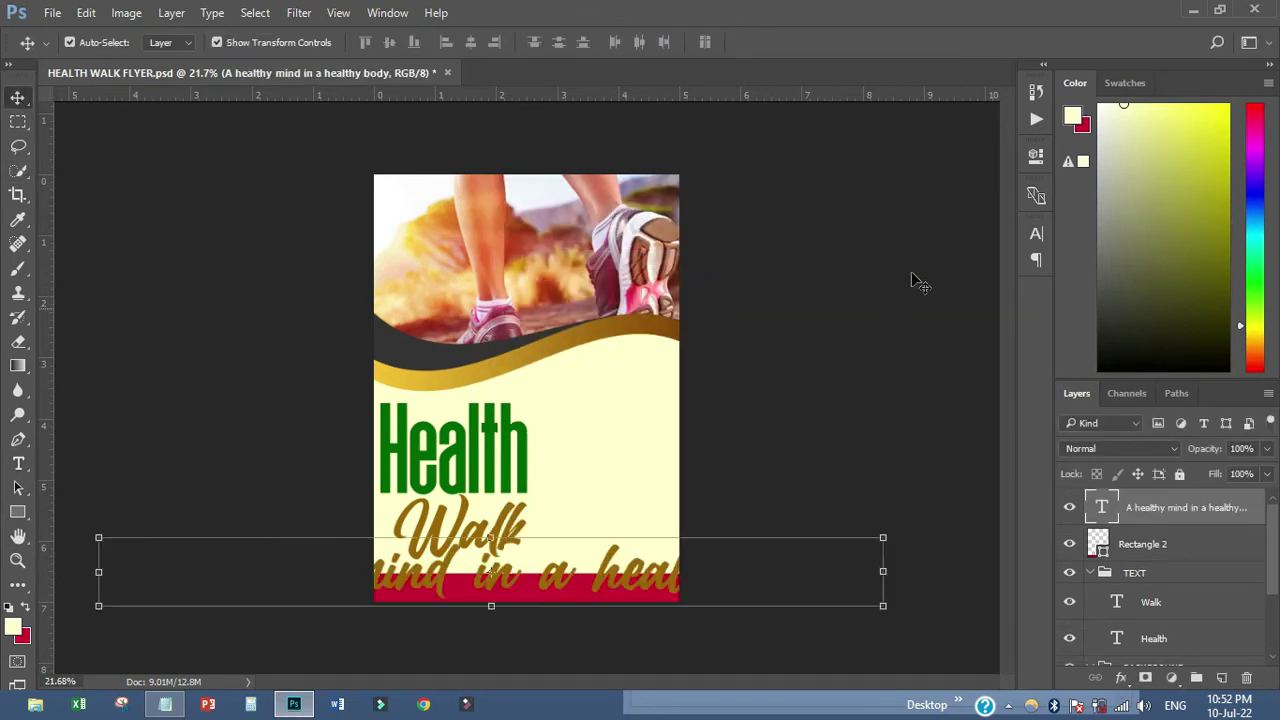
- Set the slogan to Poppins 18 pt in white
left_click(1035, 233)
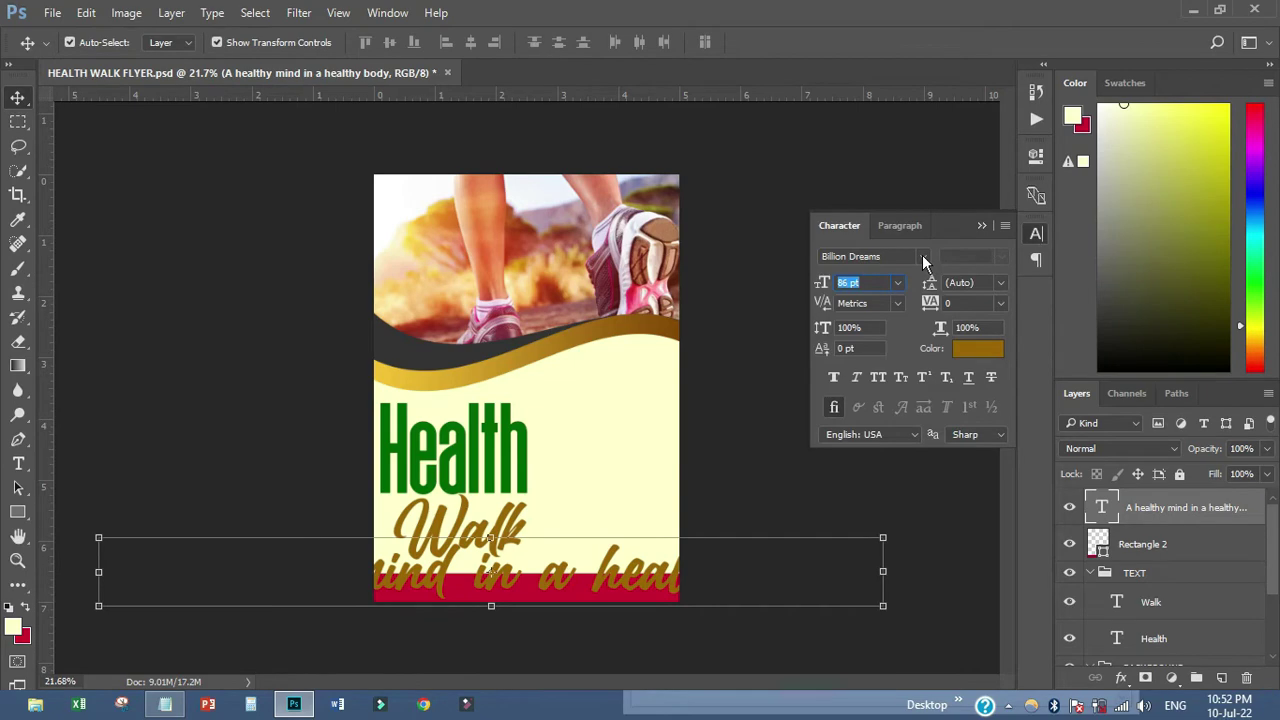
left_click(922, 256)
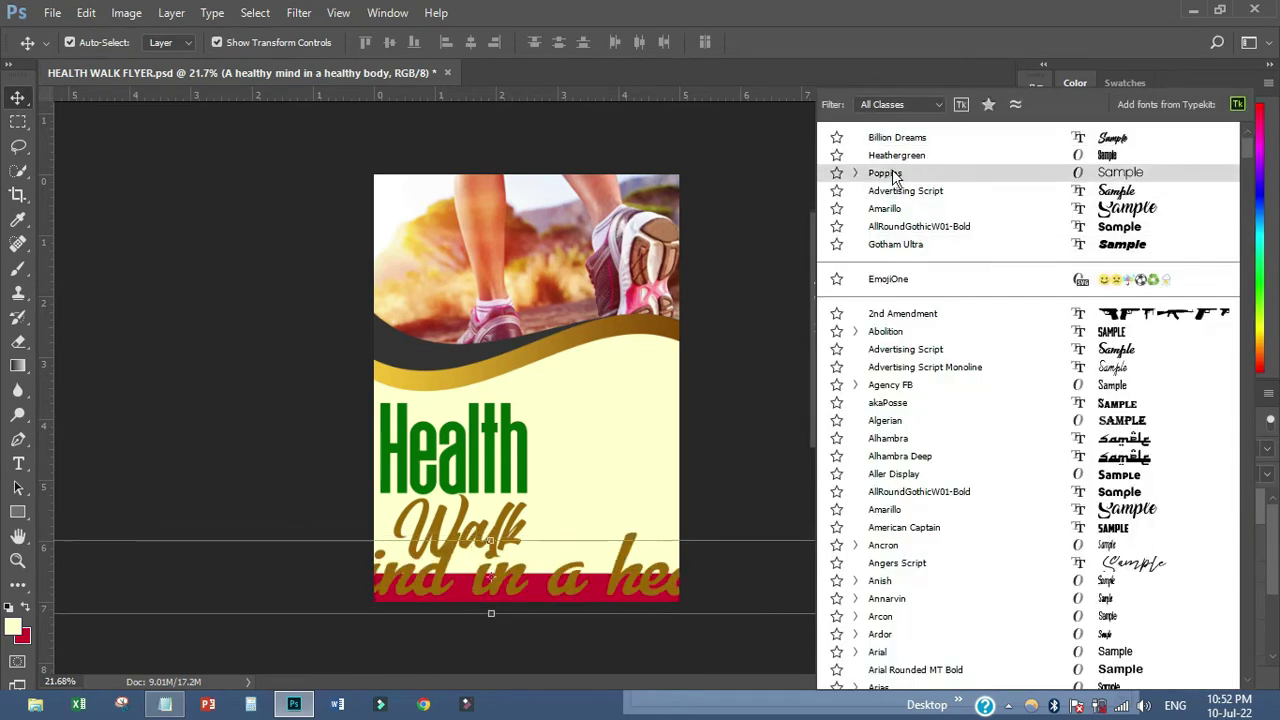
left_click(890, 174)
left_click(896, 284)
left_click(879, 454)
left_click(896, 283)
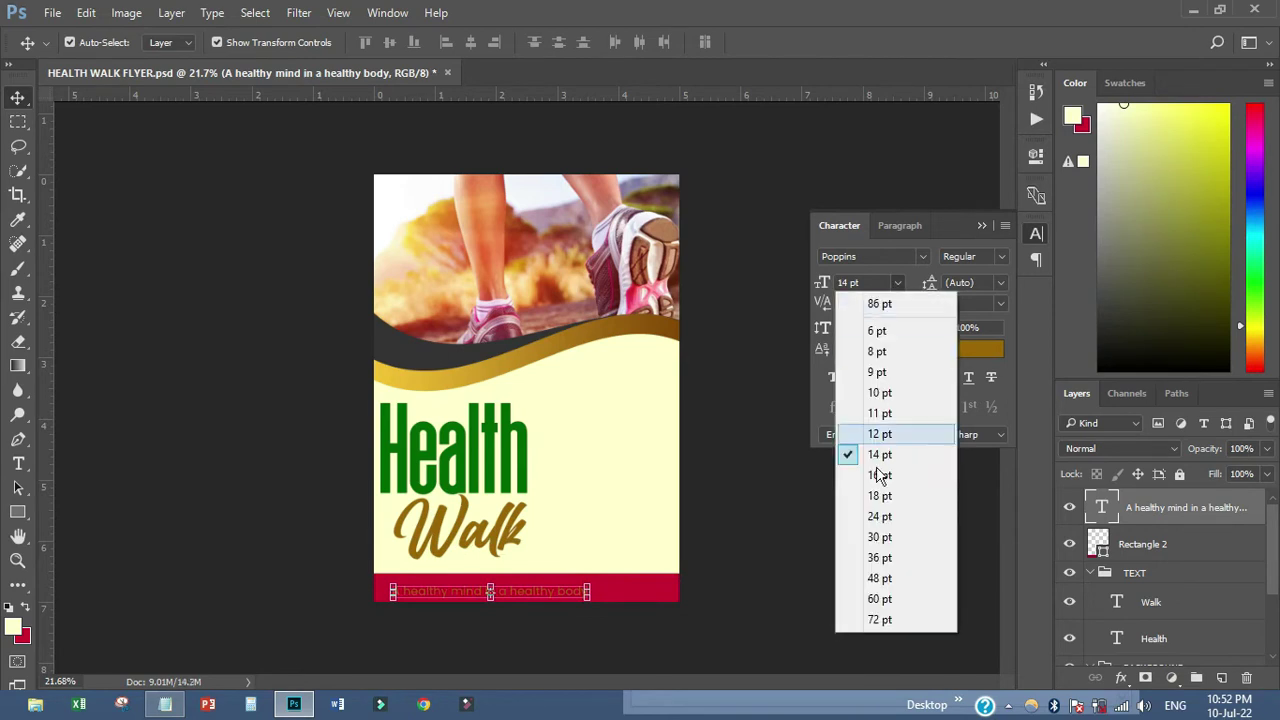
left_click(876, 502)
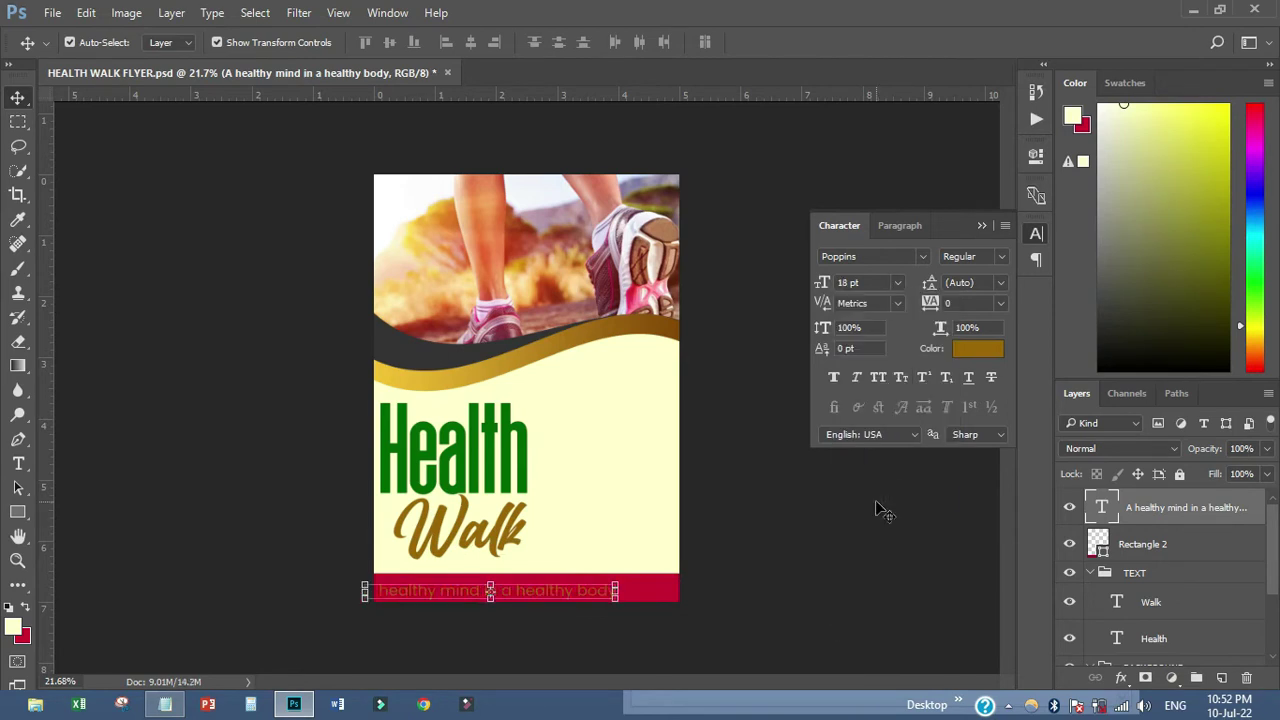
left_click(979, 352)
left_click(904, 262)
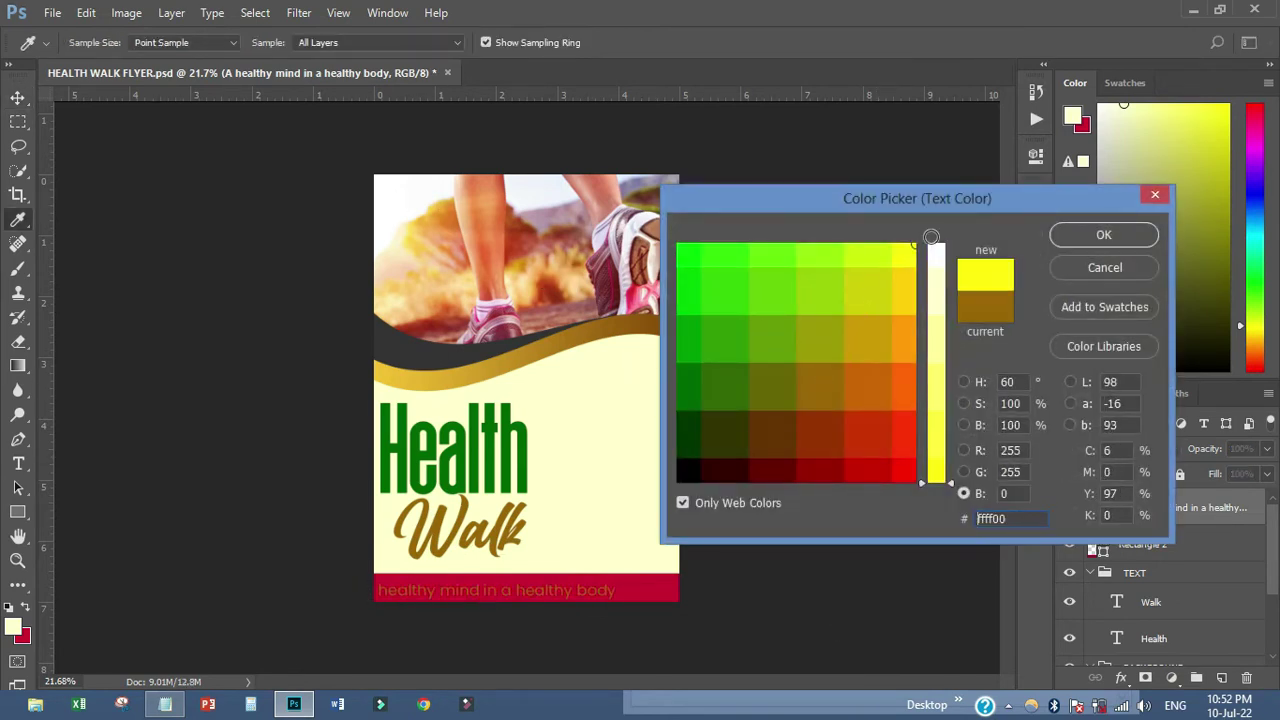
left_click(935, 249)
left_click(1101, 235)
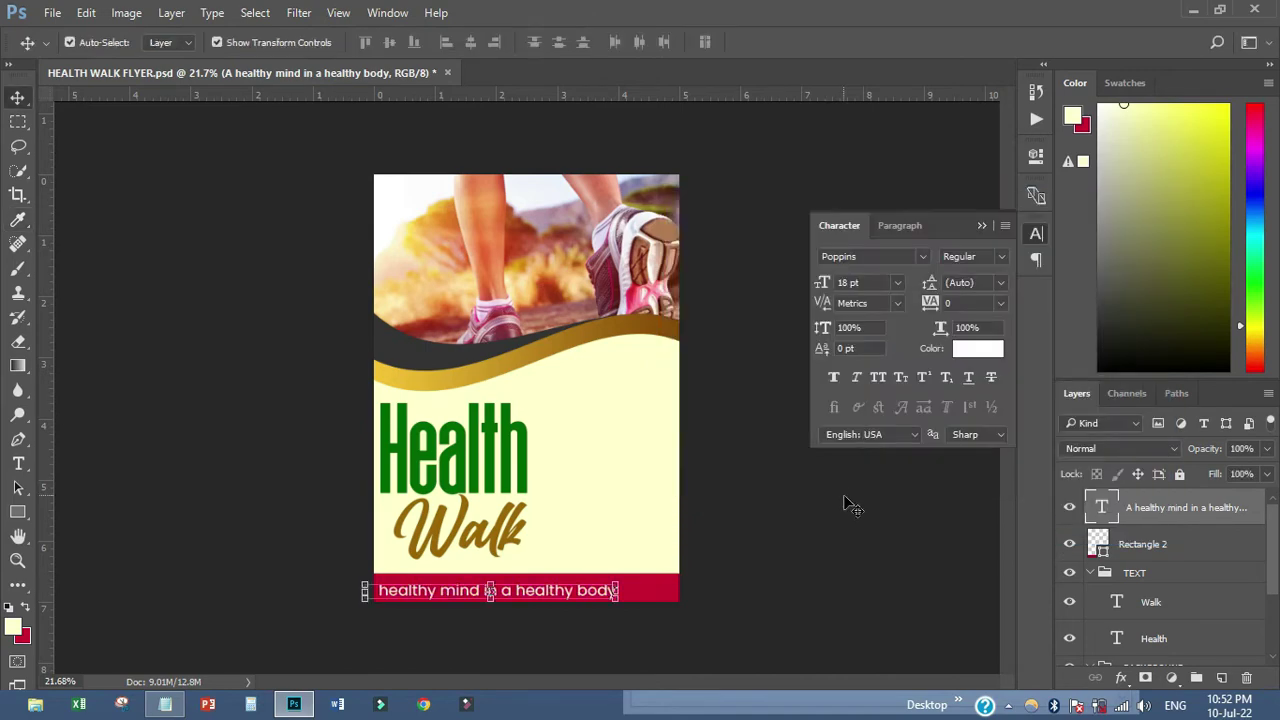
- Centre the slogan on the red bar
left_click(760, 530)
left_click_drag(572, 596, 601, 592)
scroll(590, 620, "up", 3)
scroll(590, 620, "up", 1)
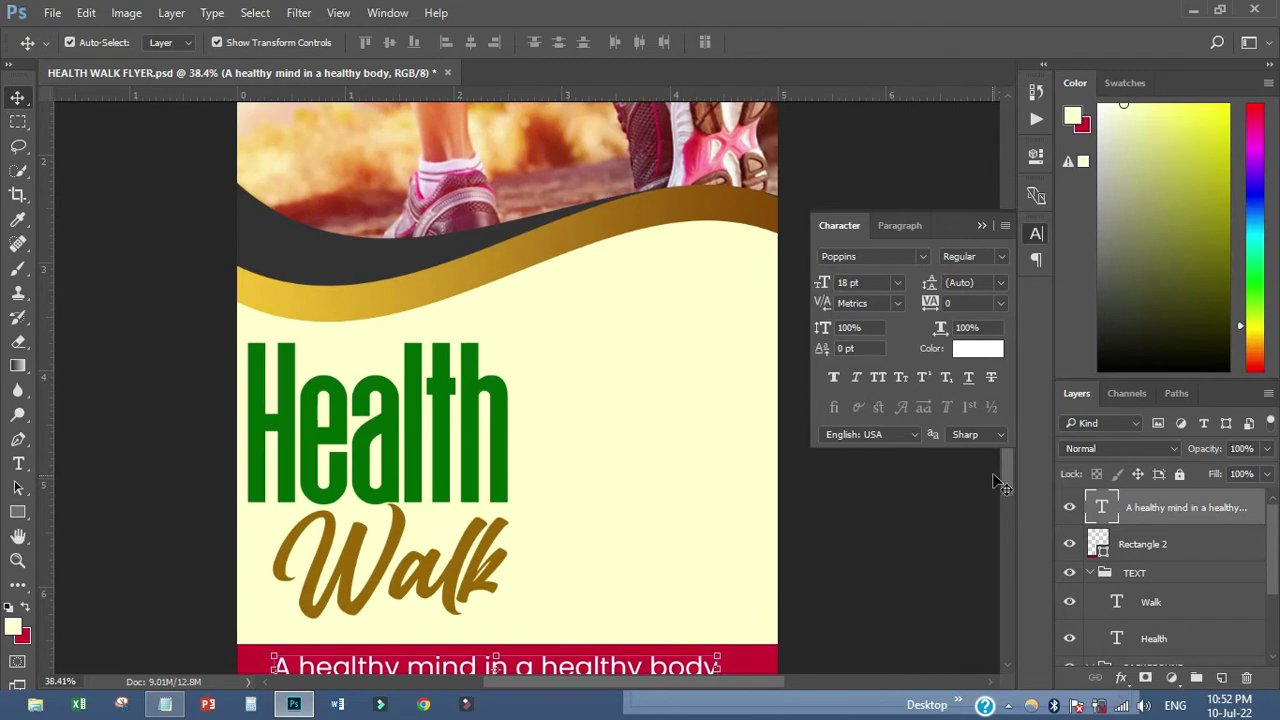
left_click_drag(1007, 476, 1014, 513)
scroll(551, 573, "up", 1)
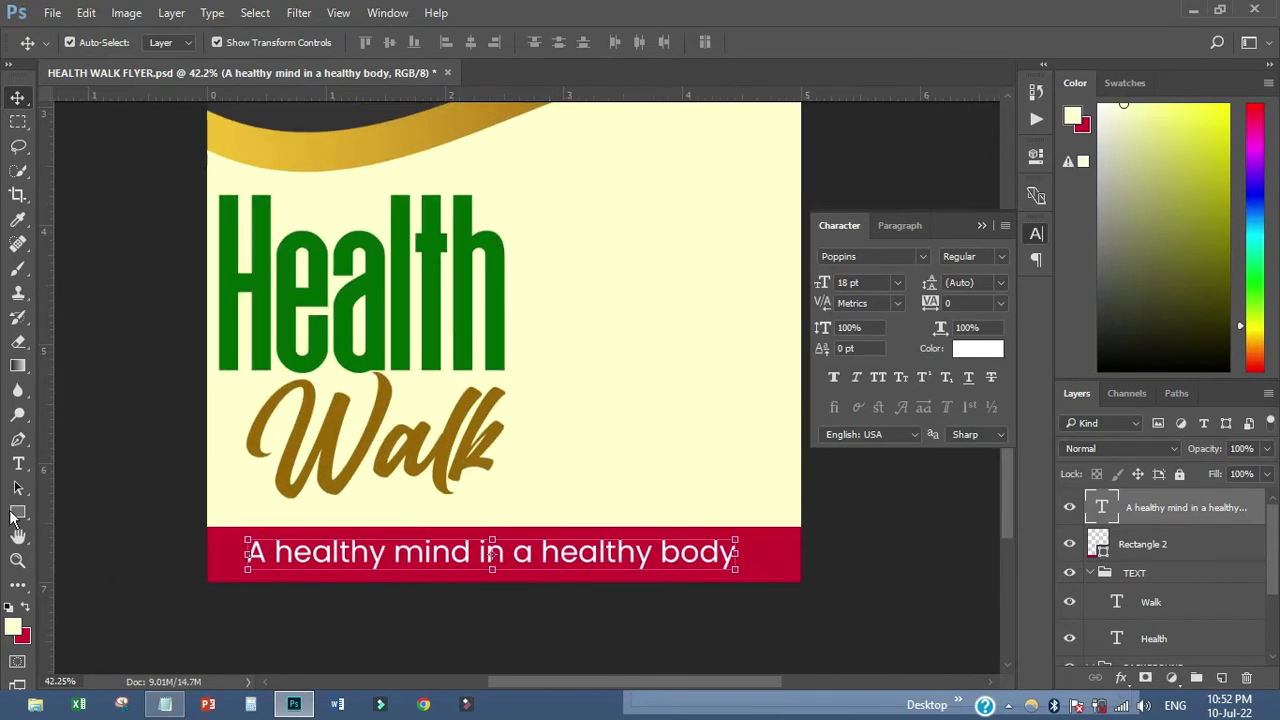
- Capitalise Healthy, Mind, Healthy and Body to read 'A Healthy Mind in a Healthy Body'
left_click(18, 463)
left_click(296, 554)
left_click_drag(296, 554, 279, 553)
key("BackSpace")
type("H")
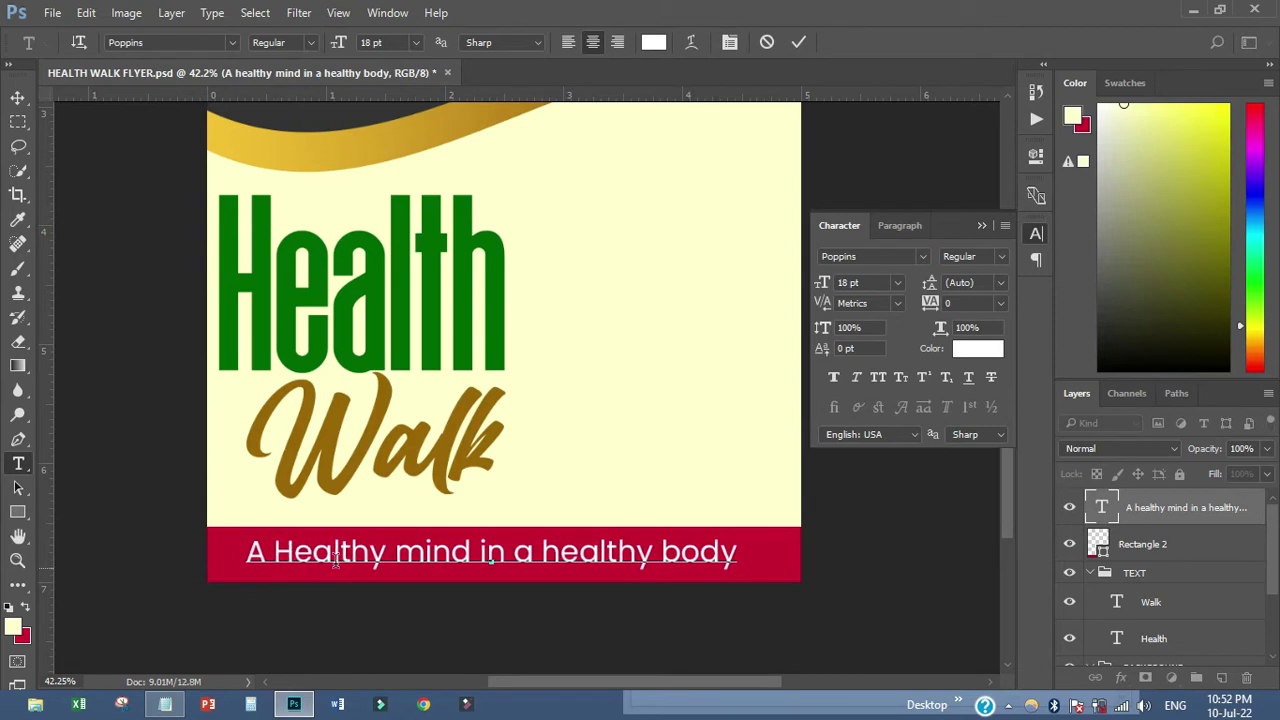
left_click_drag(424, 556, 400, 557)
key("BackSpace")
type("M")
left_click_drag(558, 556, 541, 556)
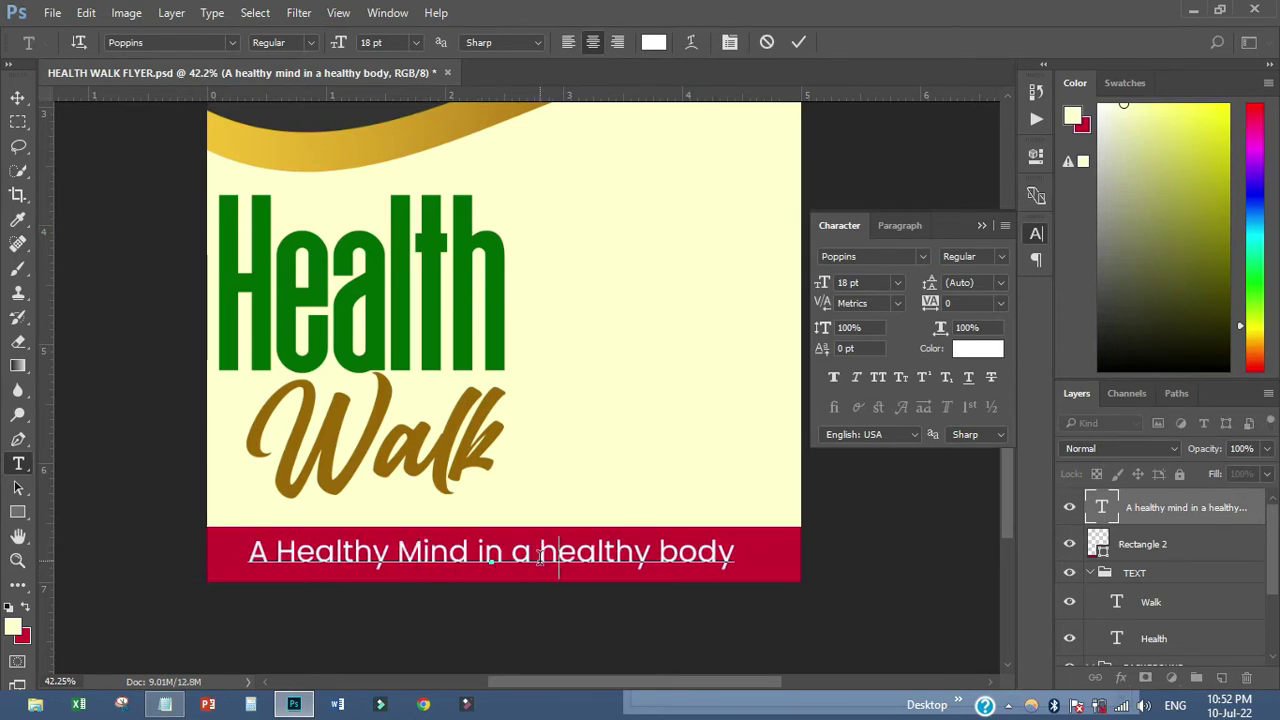
type("H")
left_click_drag(681, 556, 666, 556)
type("B")
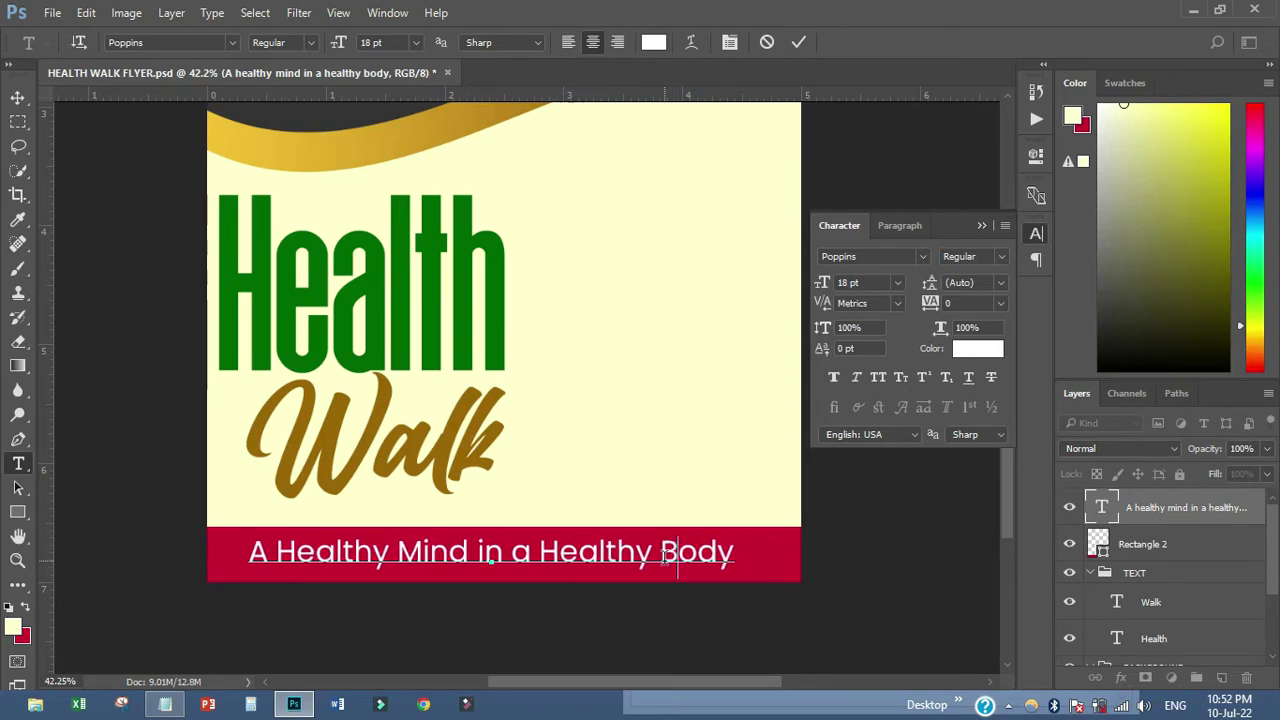
left_click(17, 97)
- Save the flyer with File > Save
left_click(100, 335)
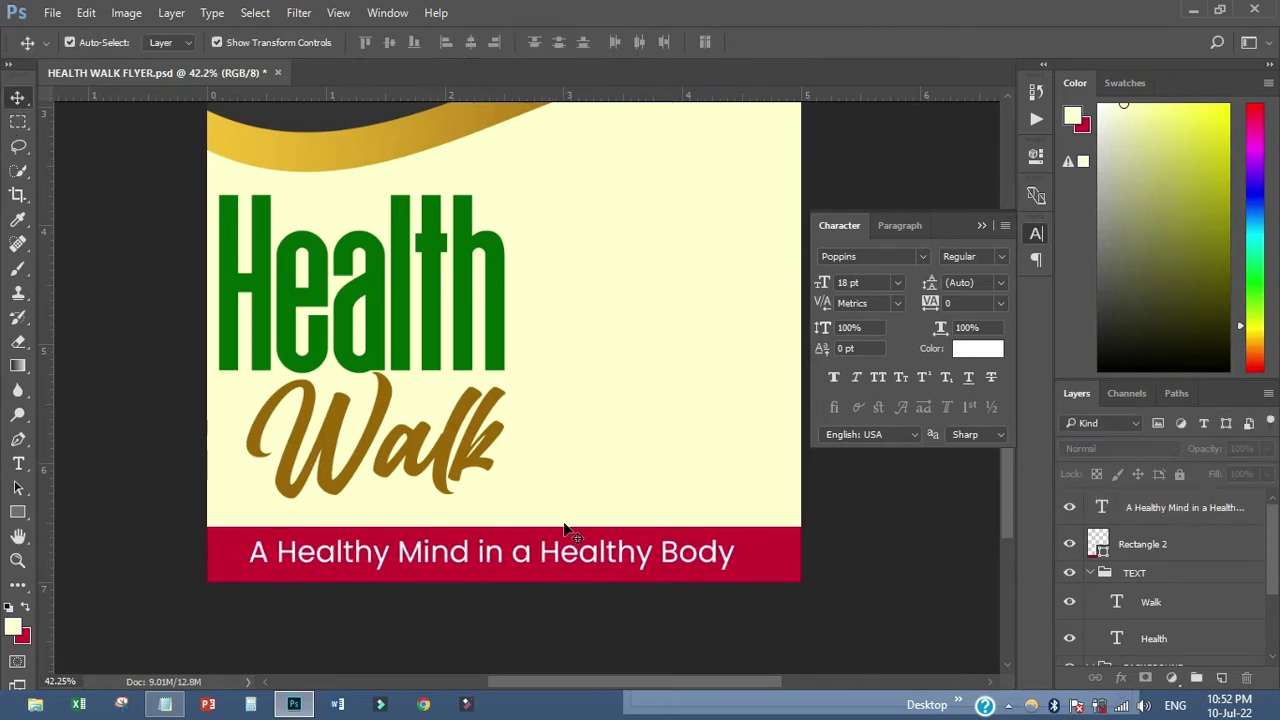
scroll(491, 600, "down", 3)
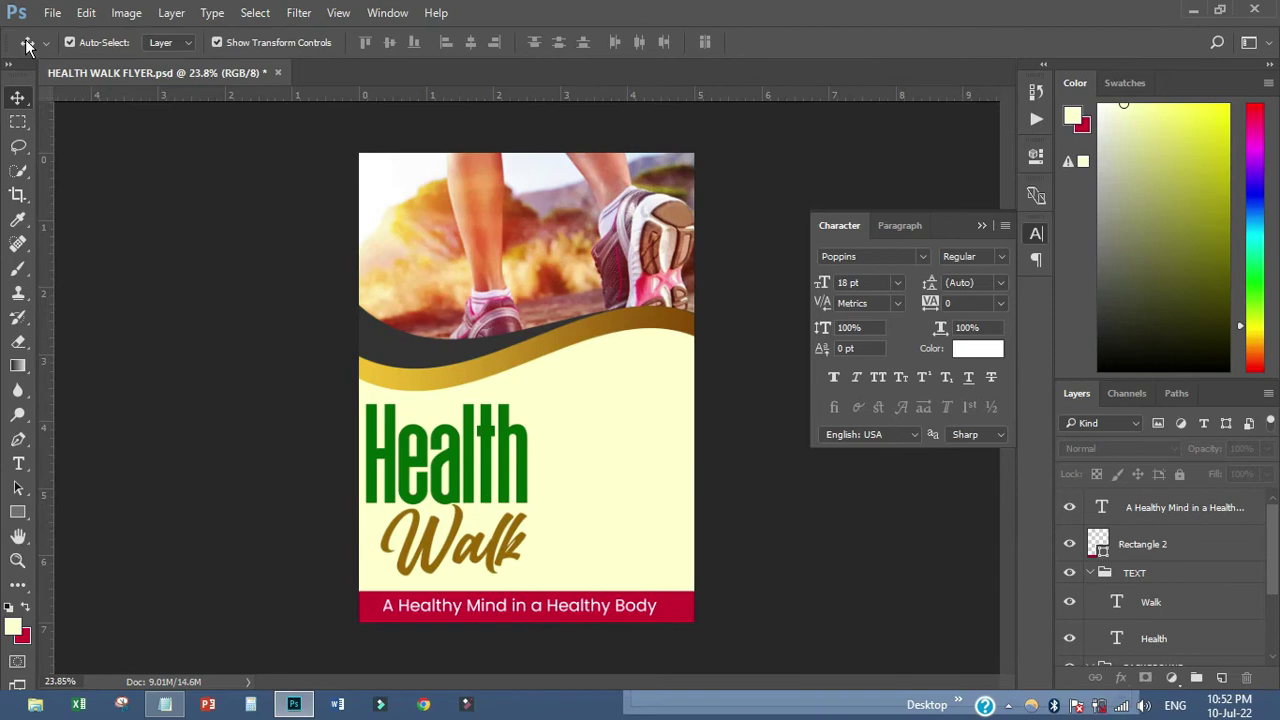
left_click(52, 12)
left_click(86, 203)
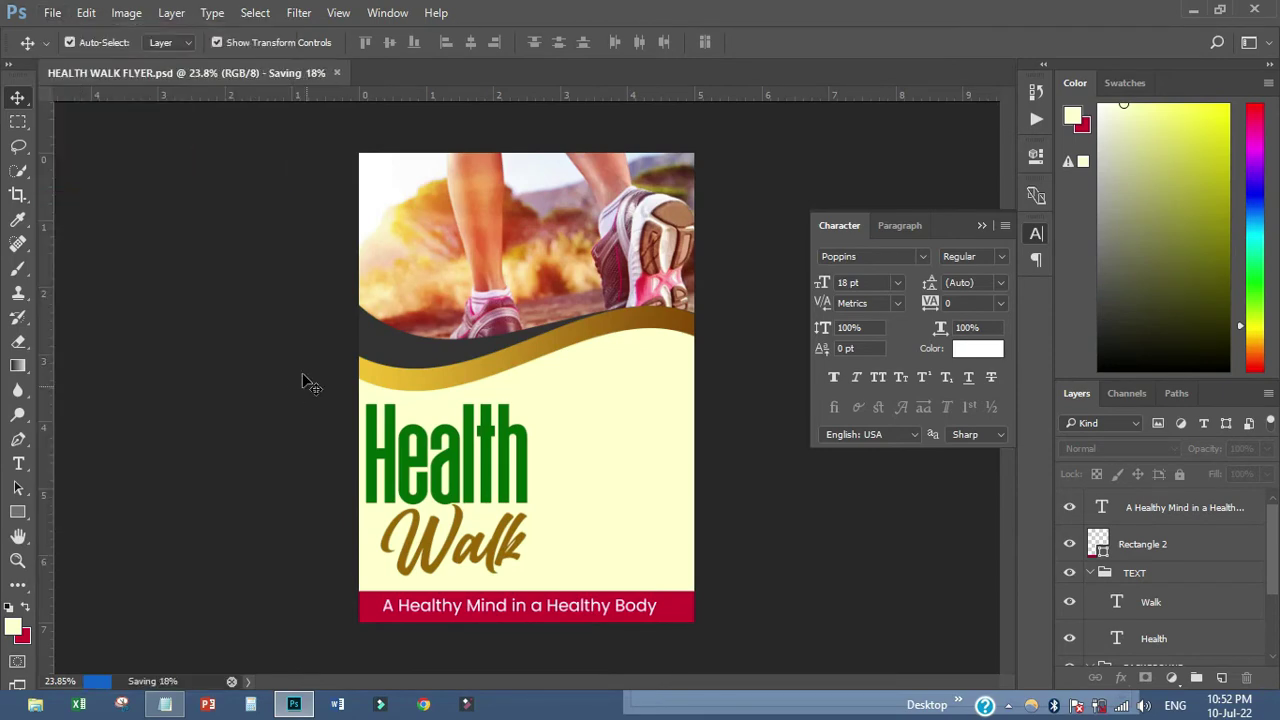
- Copy the line 'Saturday 2nd july 2022' from the Notepad notes
left_click(165, 704)
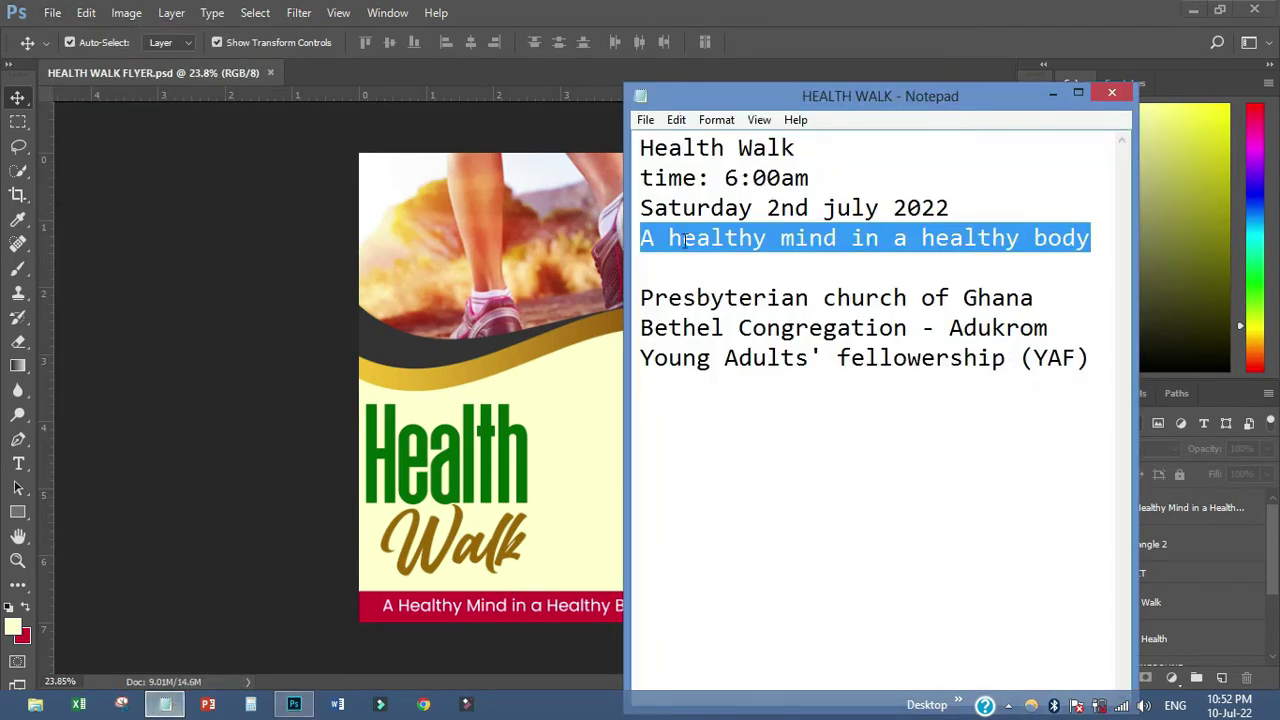
left_click_drag(640, 208, 950, 208)
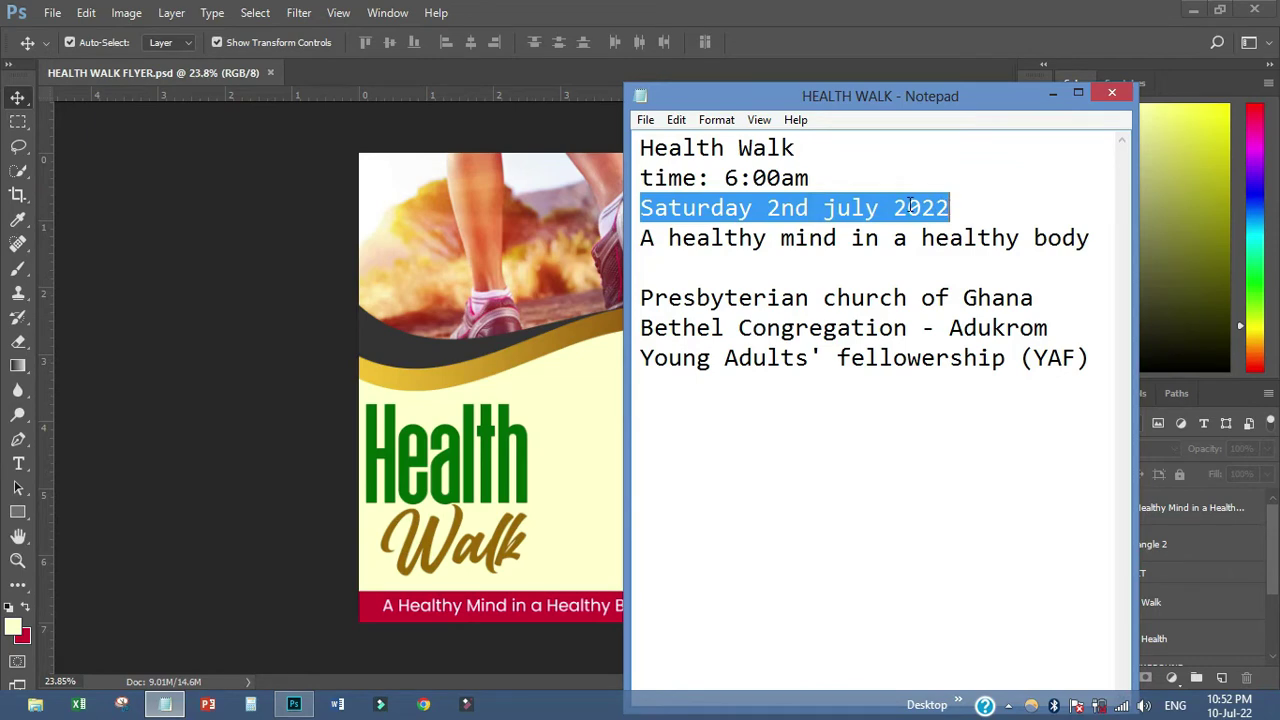
right_click(912, 206)
left_click(945, 263)
- Paste the date as a new text layer beside Walk
left_click(286, 386)
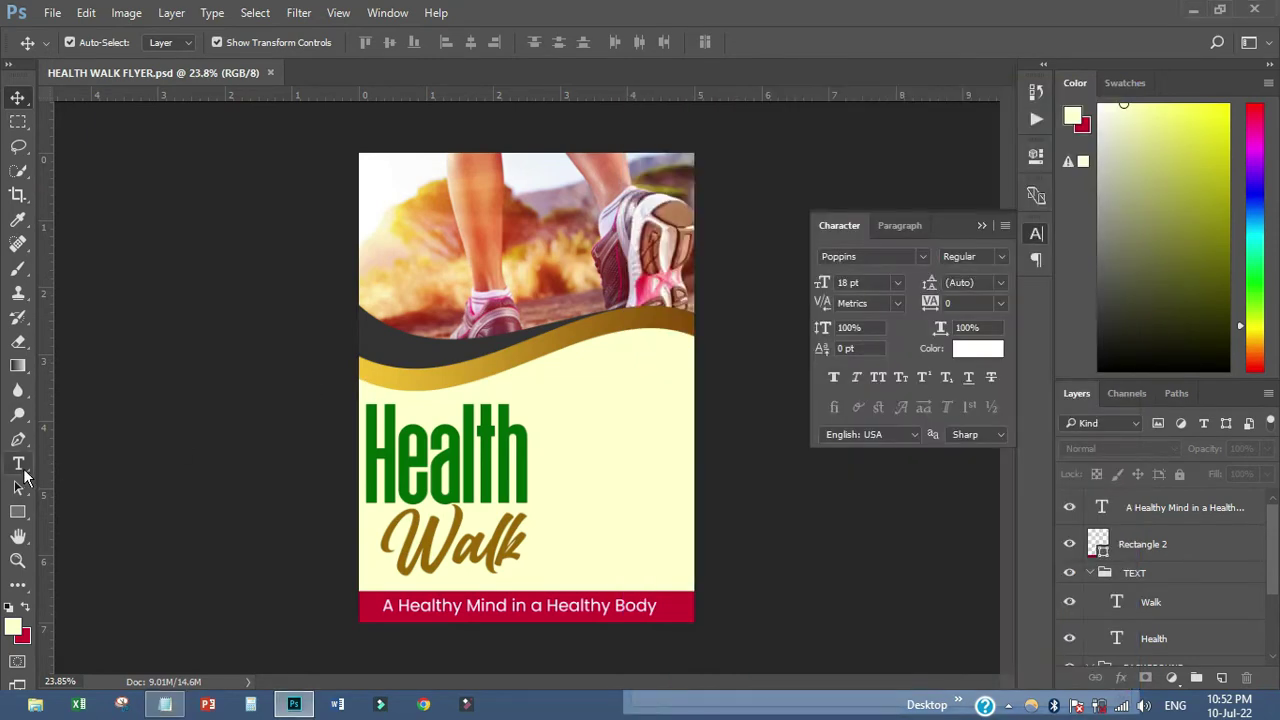
left_click(20, 466)
left_click(585, 535)
right_click(586, 534)
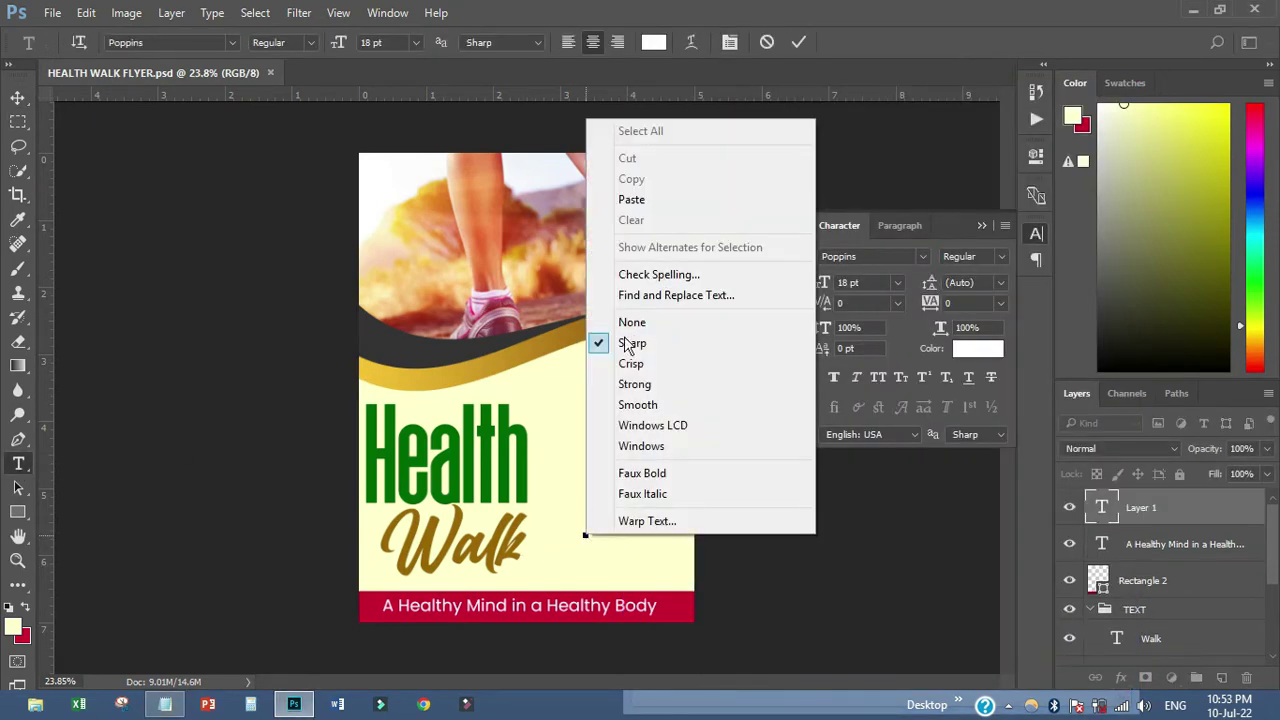
left_click(631, 199)
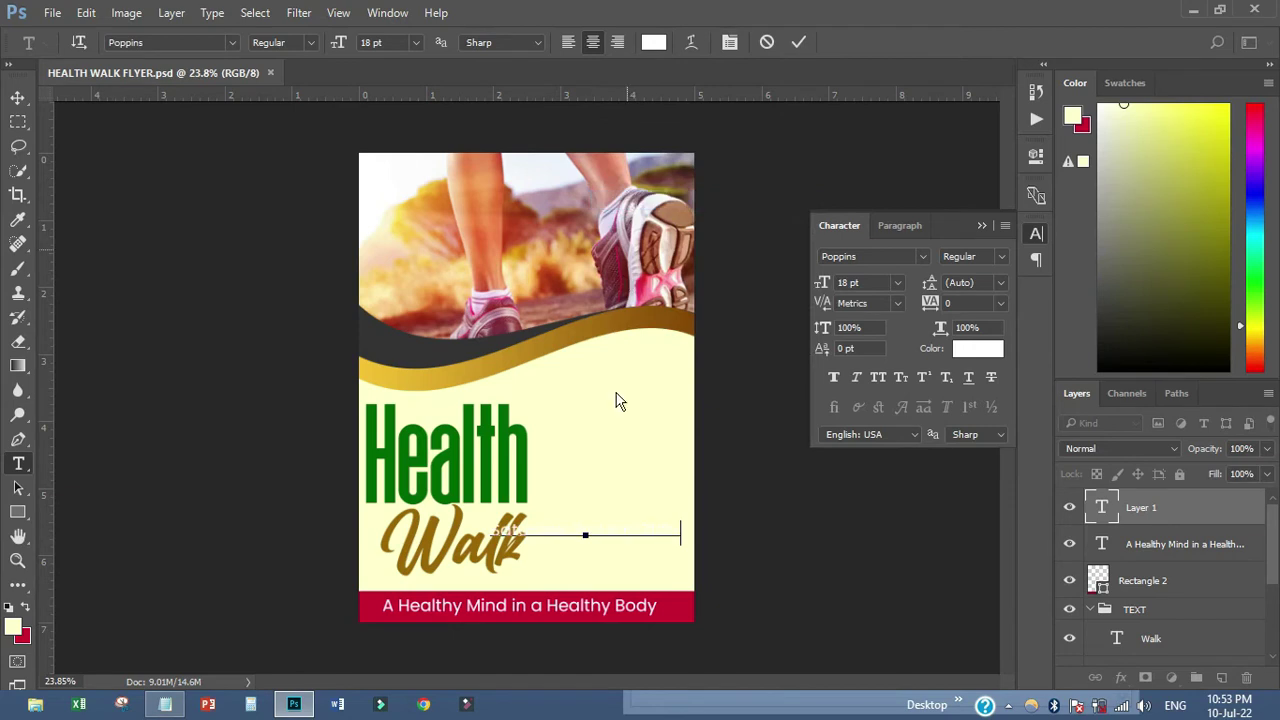
left_click(17, 97)
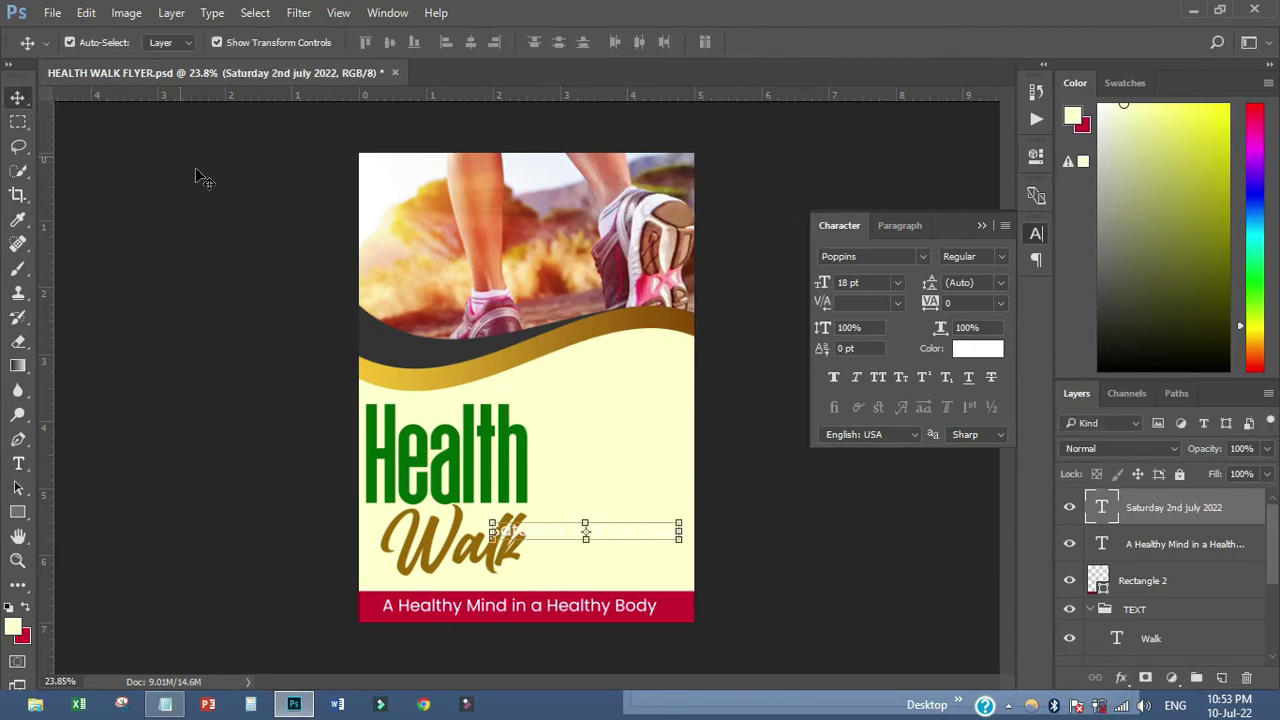
- Make the date text black (#000000) and break it onto two lines after Saturday
left_click(975, 356)
left_click(436, 349)
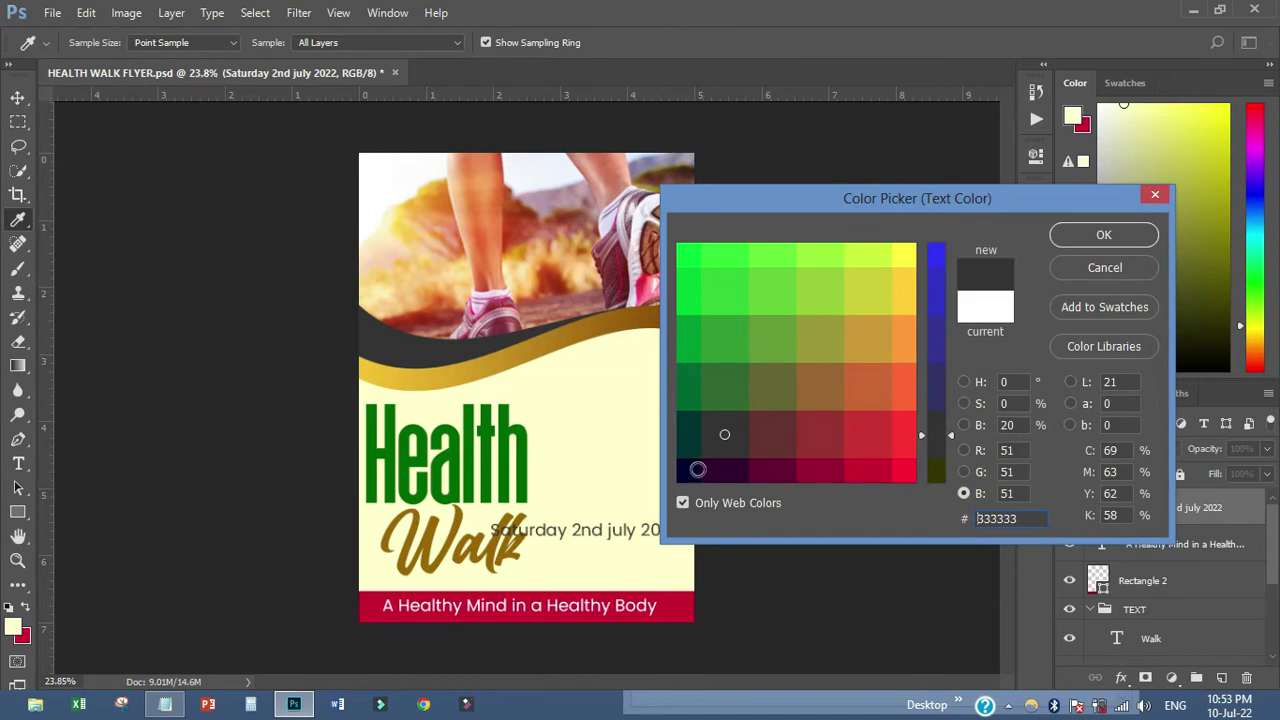
left_click(701, 469)
left_click_drag(935, 475, 933, 505)
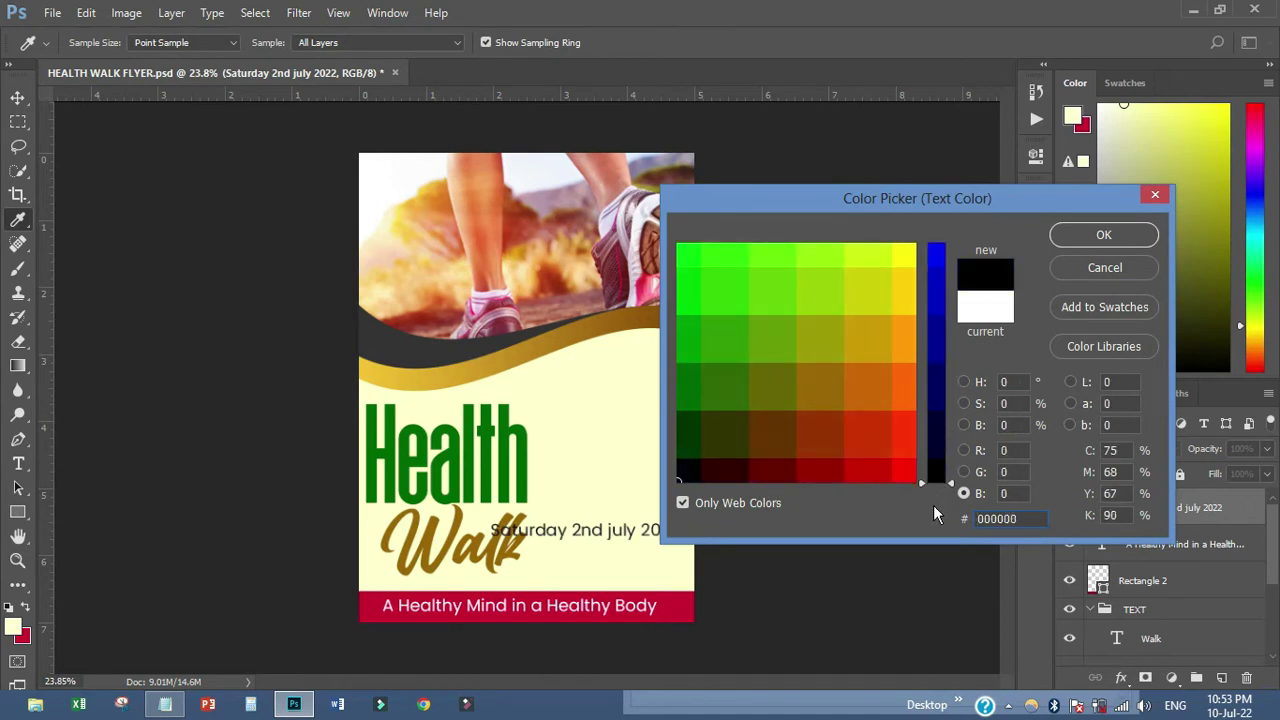
left_click(1058, 248)
key("ctrl+Return")
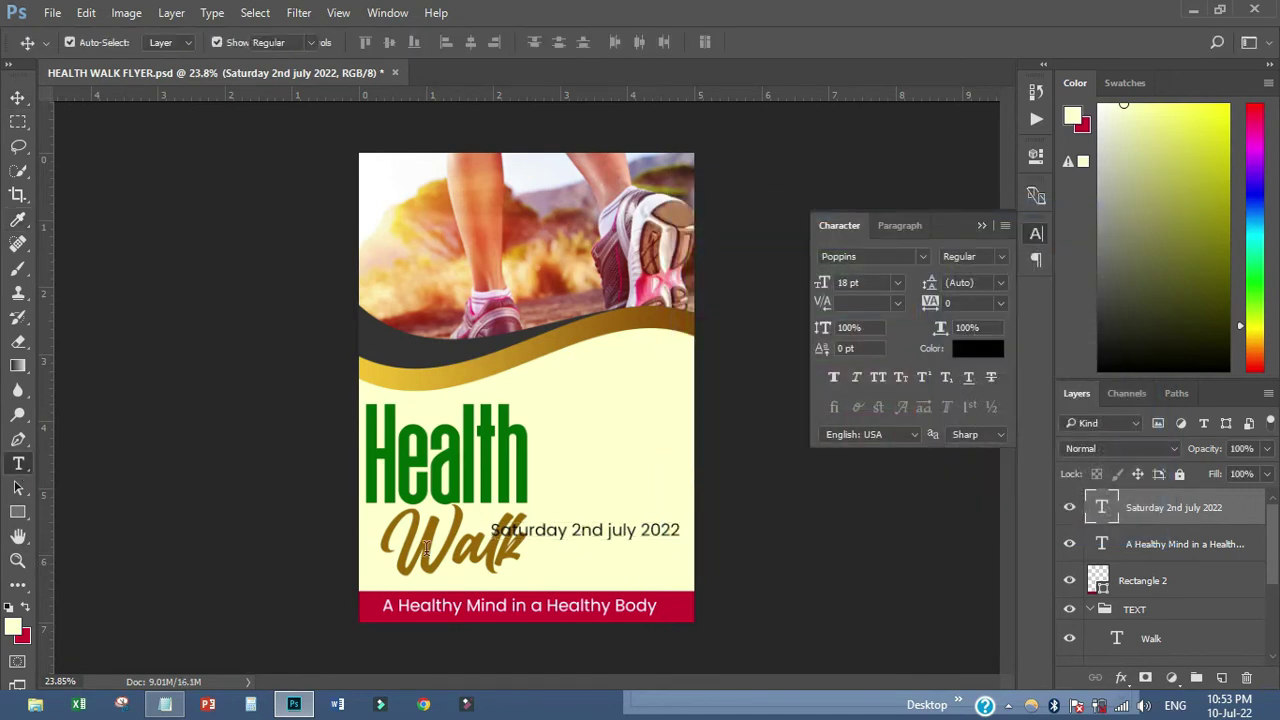
left_click(576, 532)
key("Return")
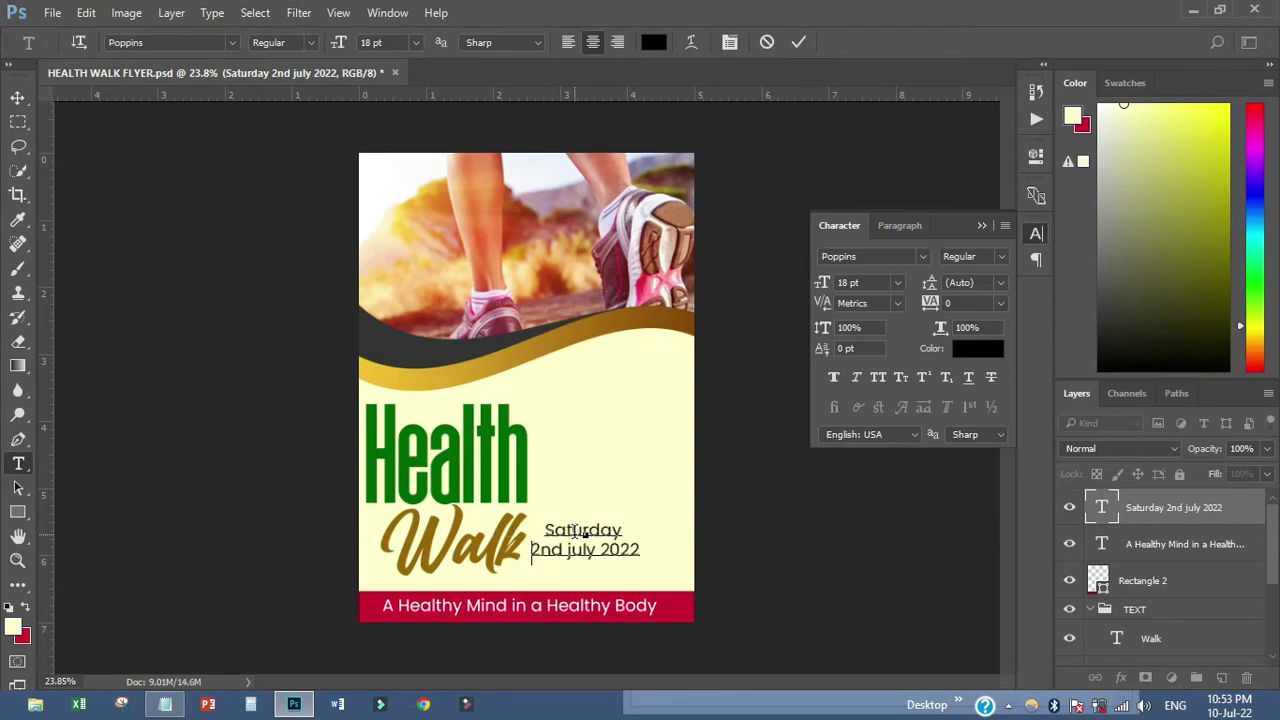
- Nudge the date text slightly right and make it bold
left_click(17, 97)
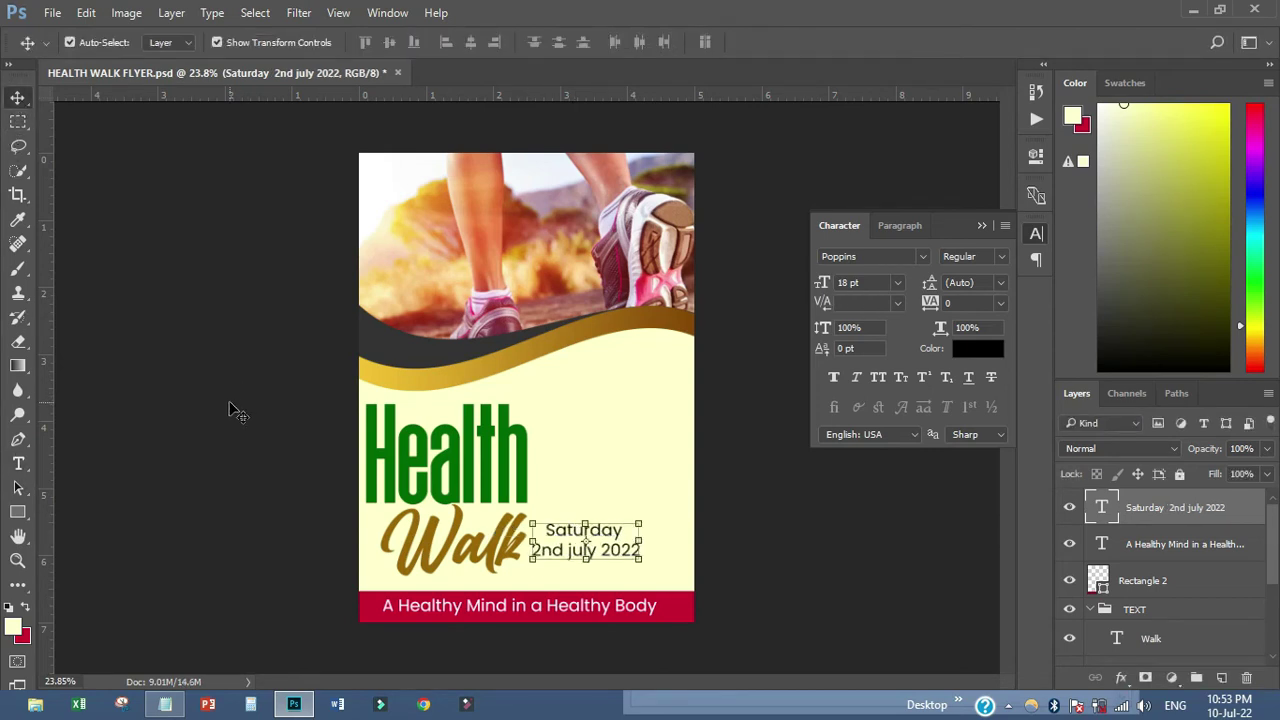
left_click_drag(627, 546, 662, 543)
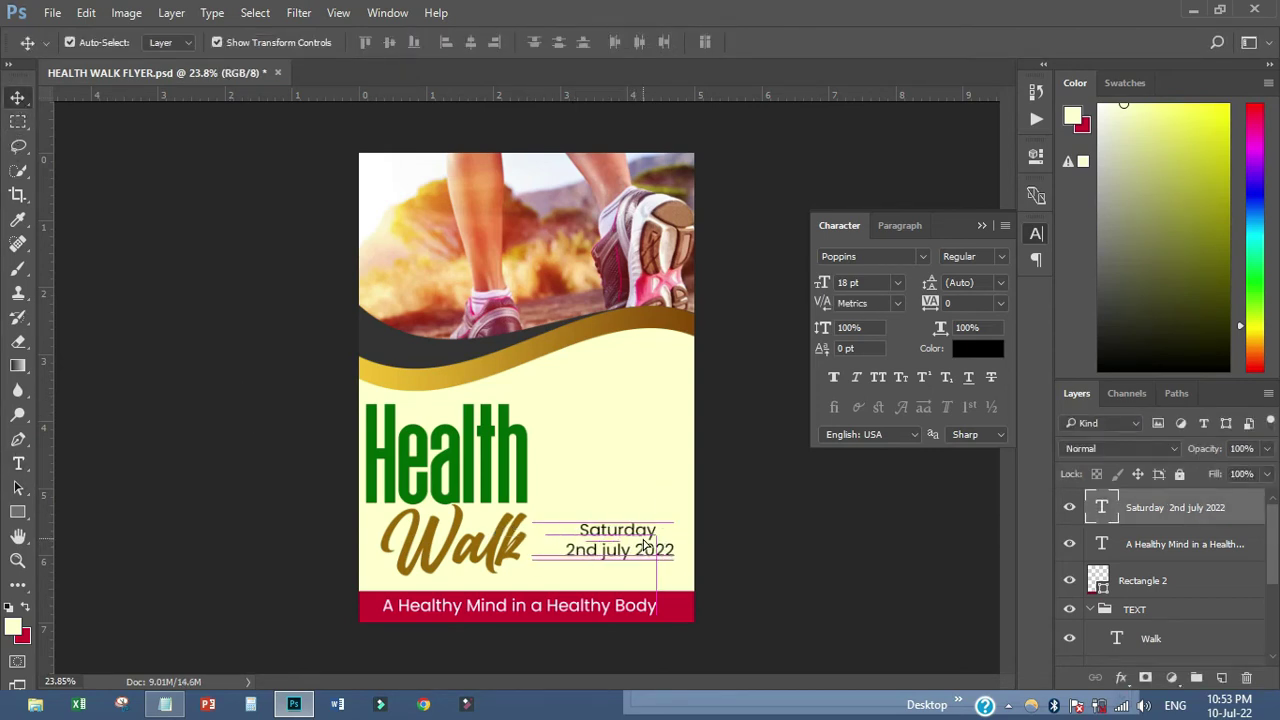
left_click(1003, 256)
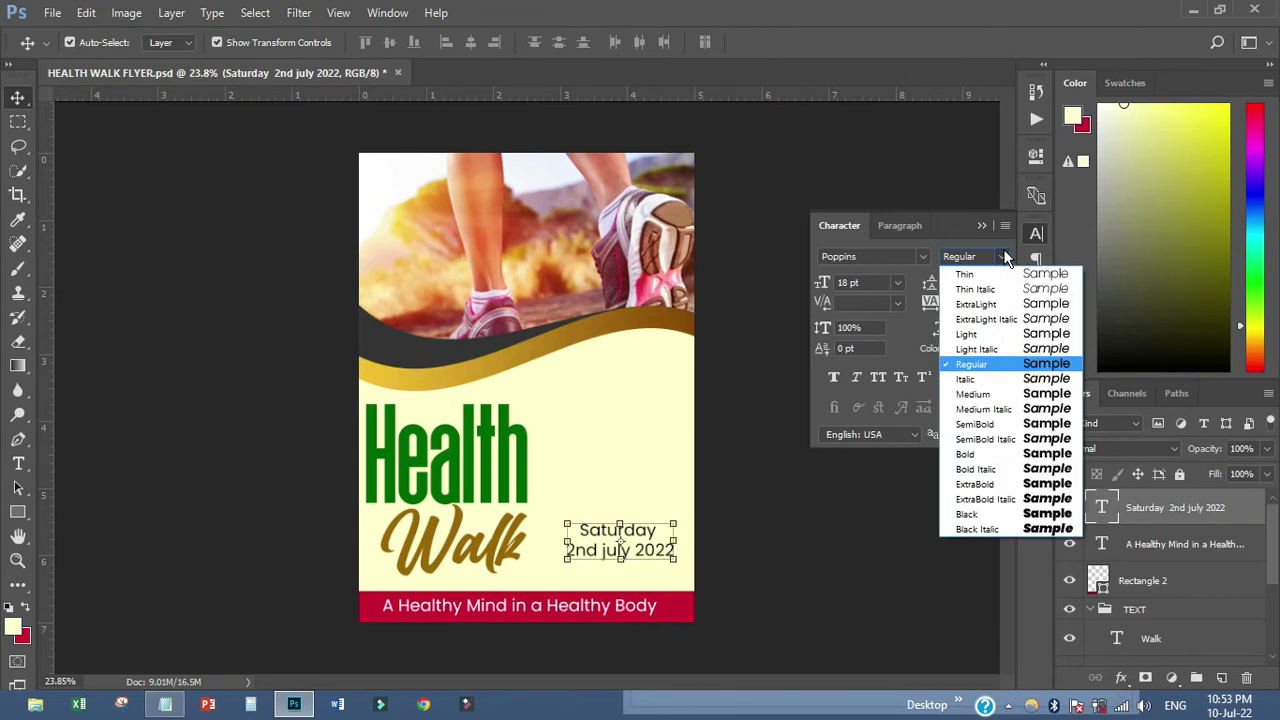
left_click(970, 453)
left_click(706, 580)
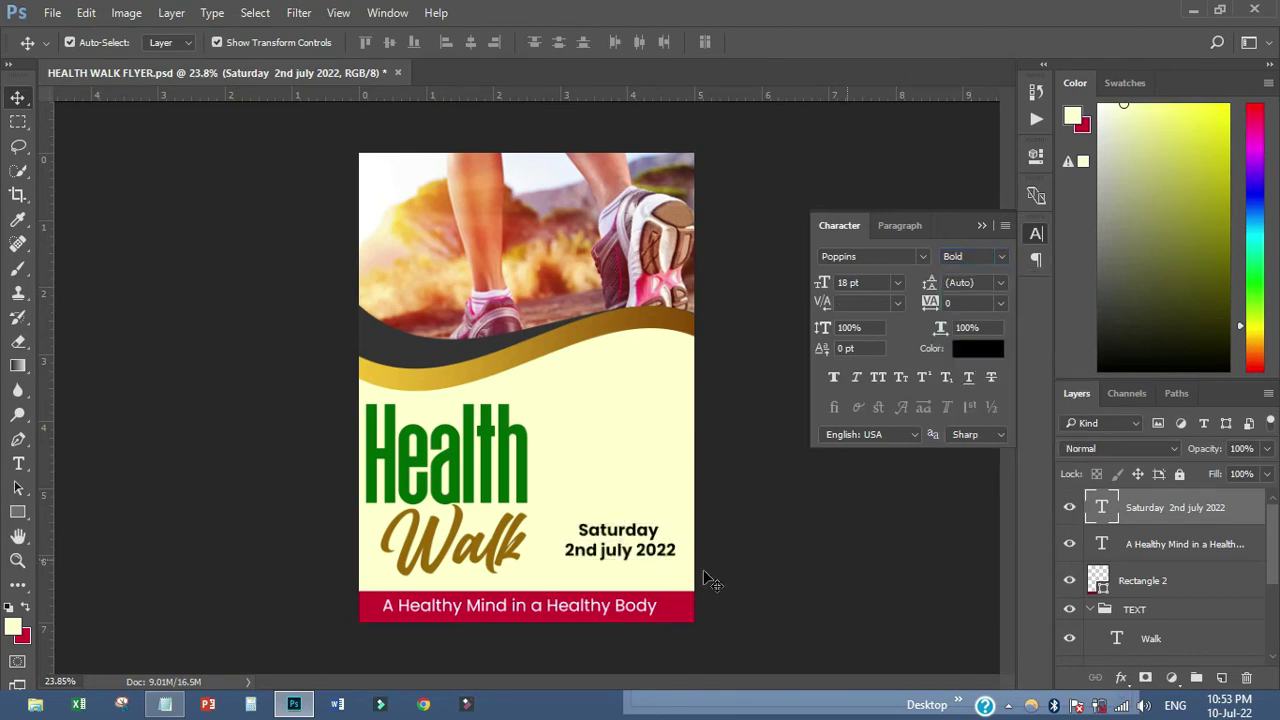
- Make the 'nd' of 2nd superscript
left_click(18, 463)
scroll(626, 620, "up", 4)
scroll(631, 623, "up", 1)
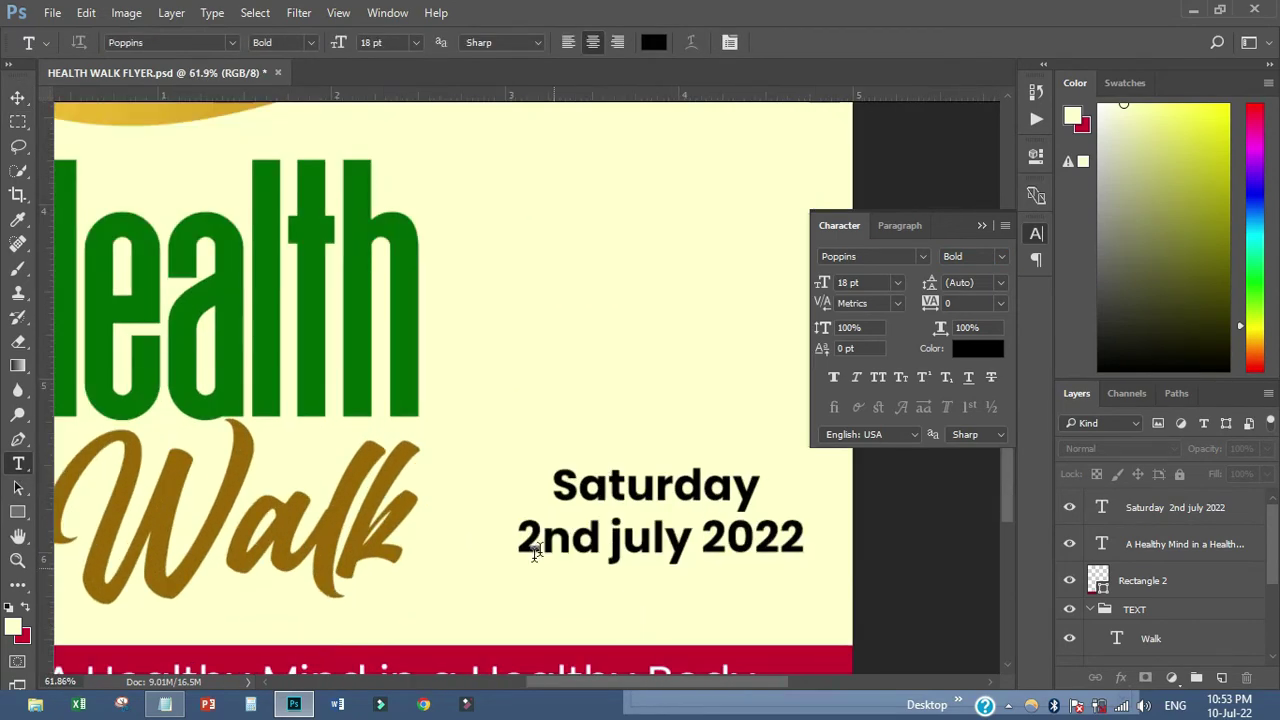
left_click(548, 537)
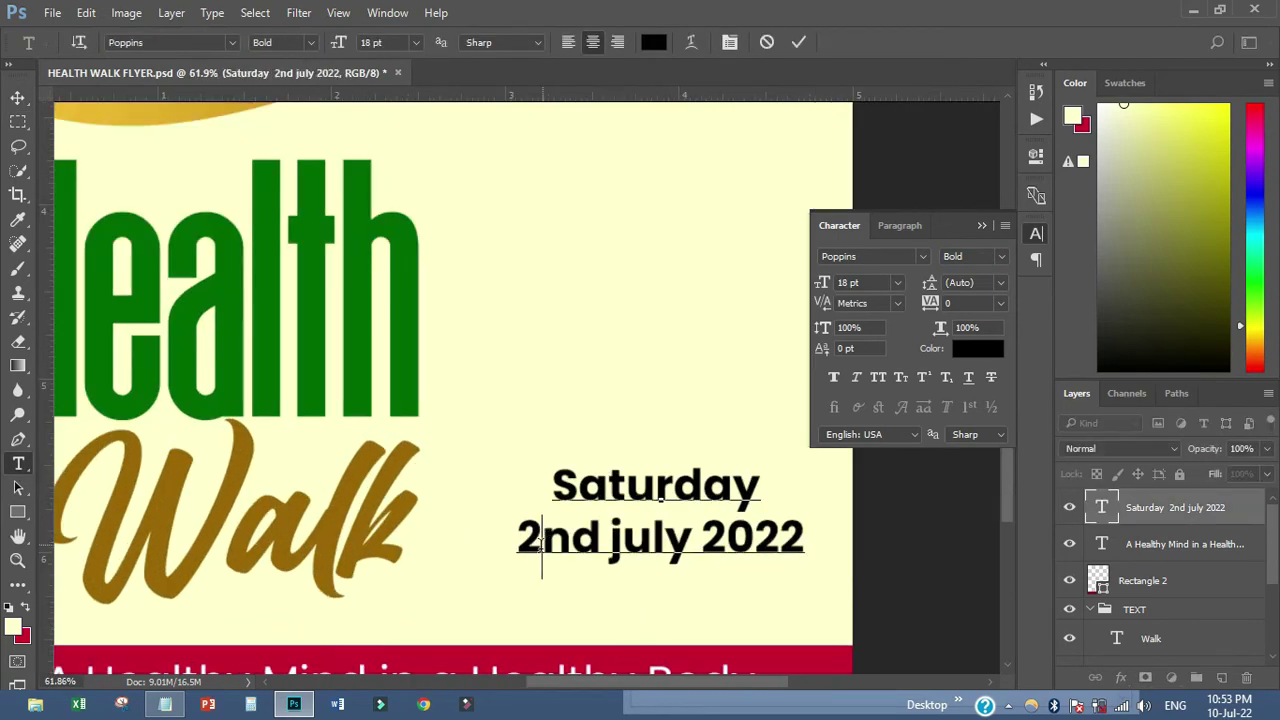
left_click(549, 537, "shift")
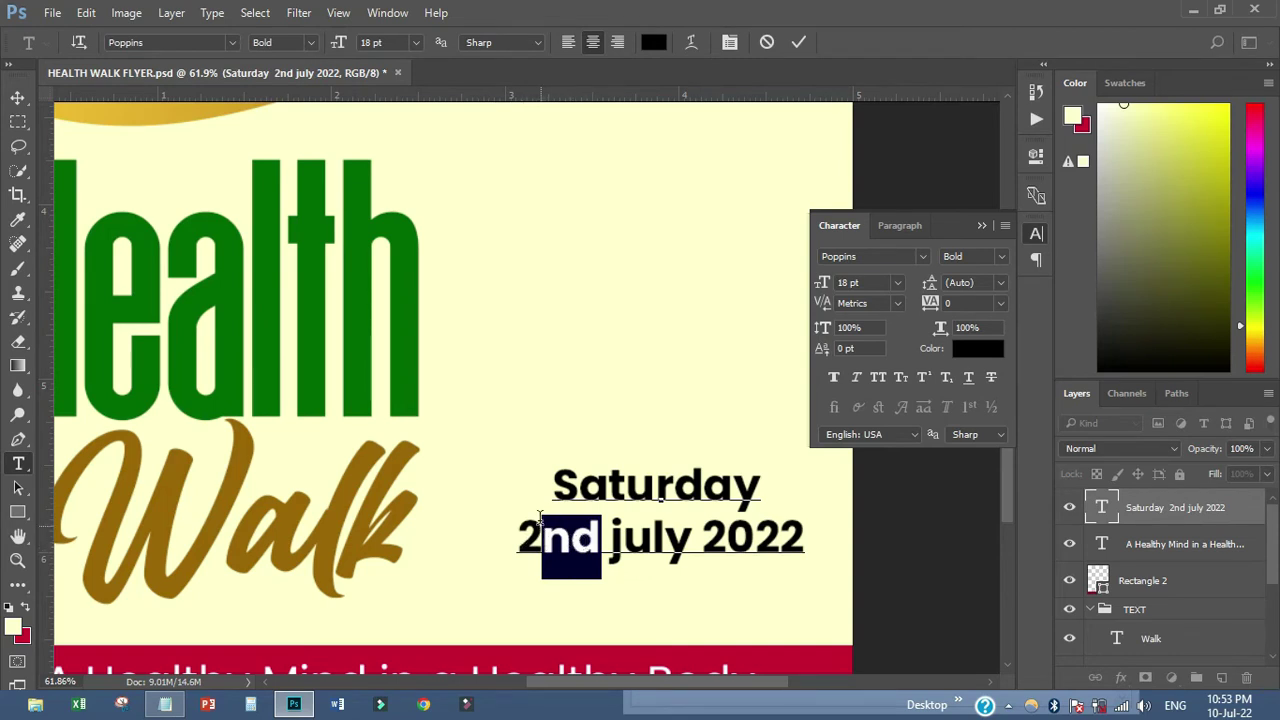
left_click(558, 540)
double_click(569, 541)
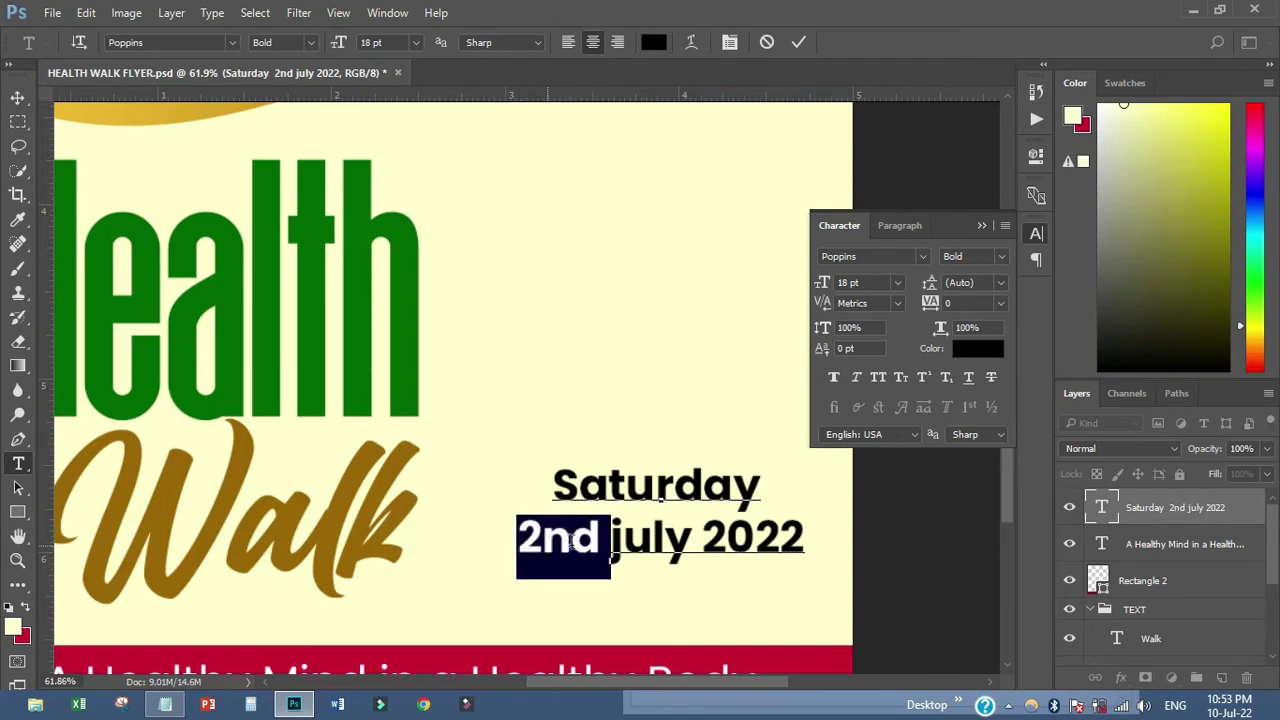
left_click_drag(543, 540, 594, 541)
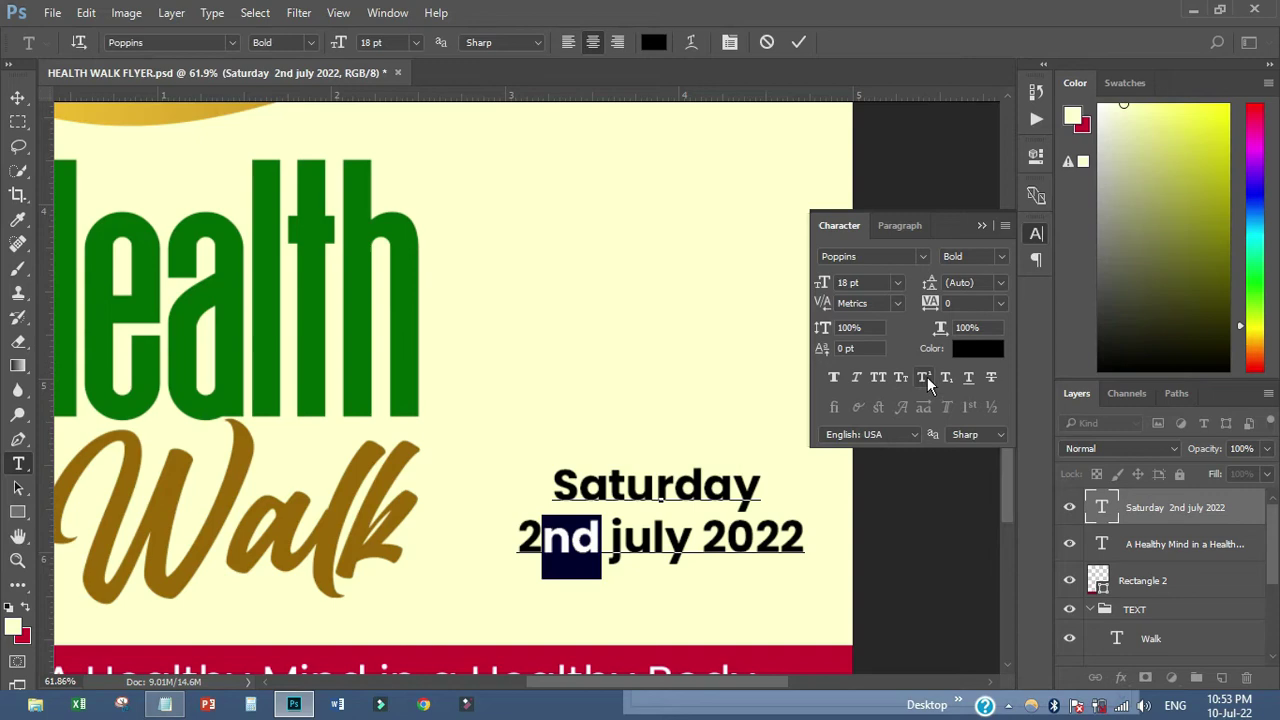
left_click(925, 377)
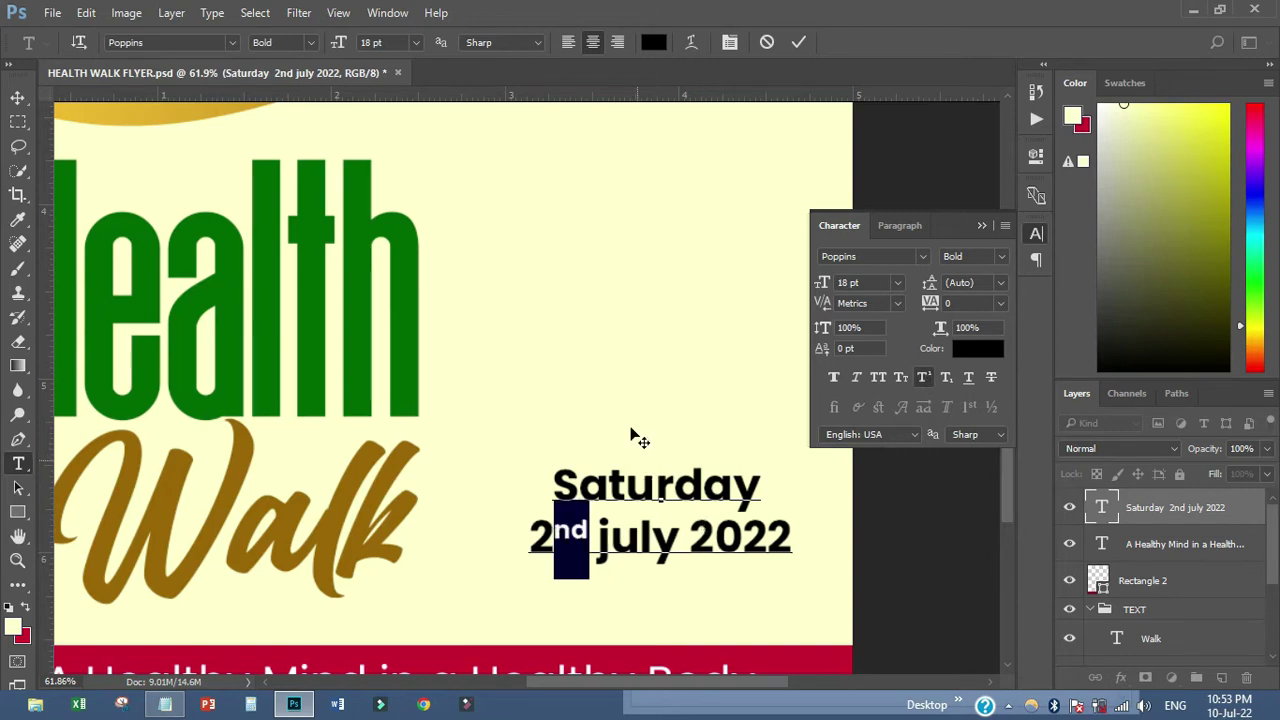
left_click(795, 42)
- Nudge the date text slightly lower and bring the Notepad notes to the front
scroll(577, 505, "down", 3)
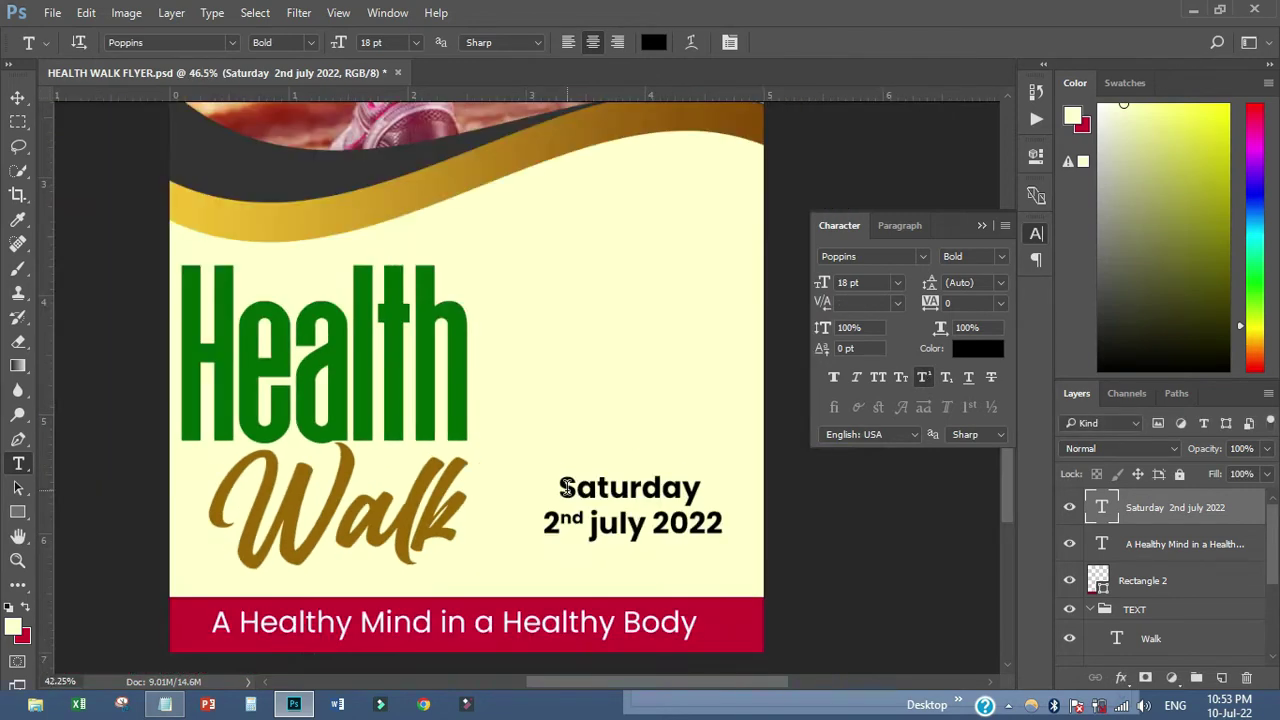
left_click(18, 97)
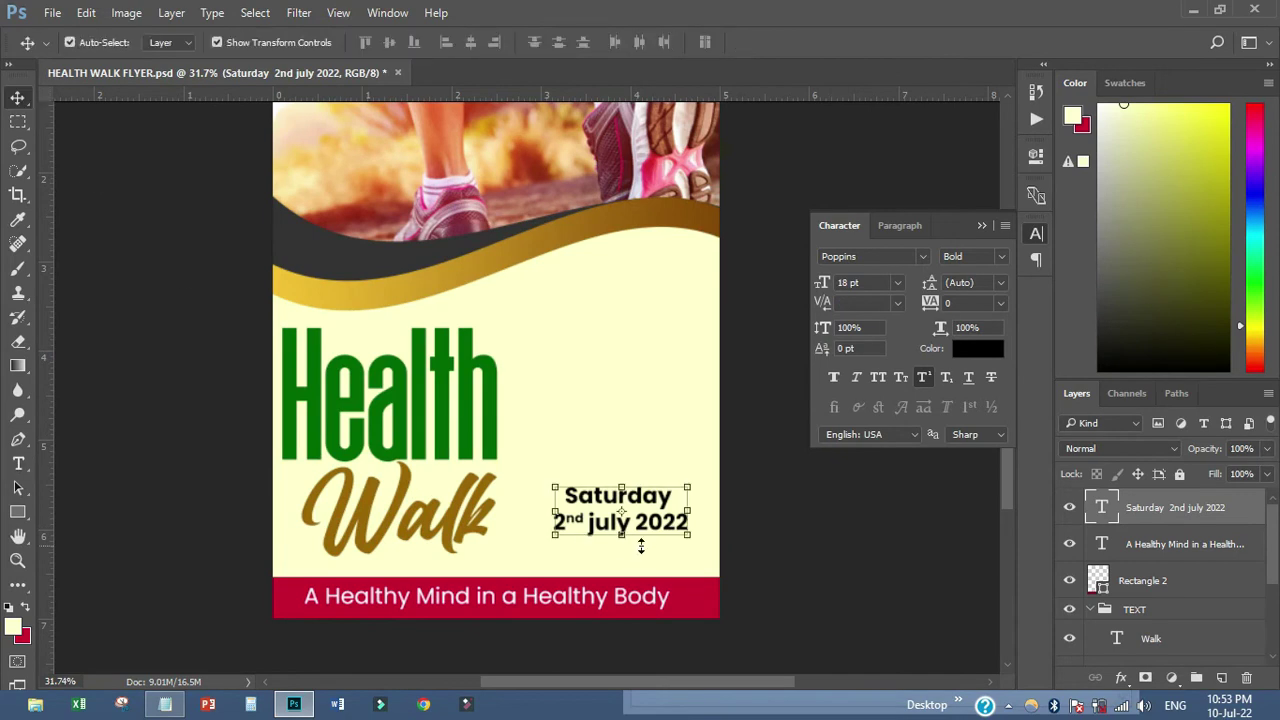
left_click_drag(652, 510, 654, 528)
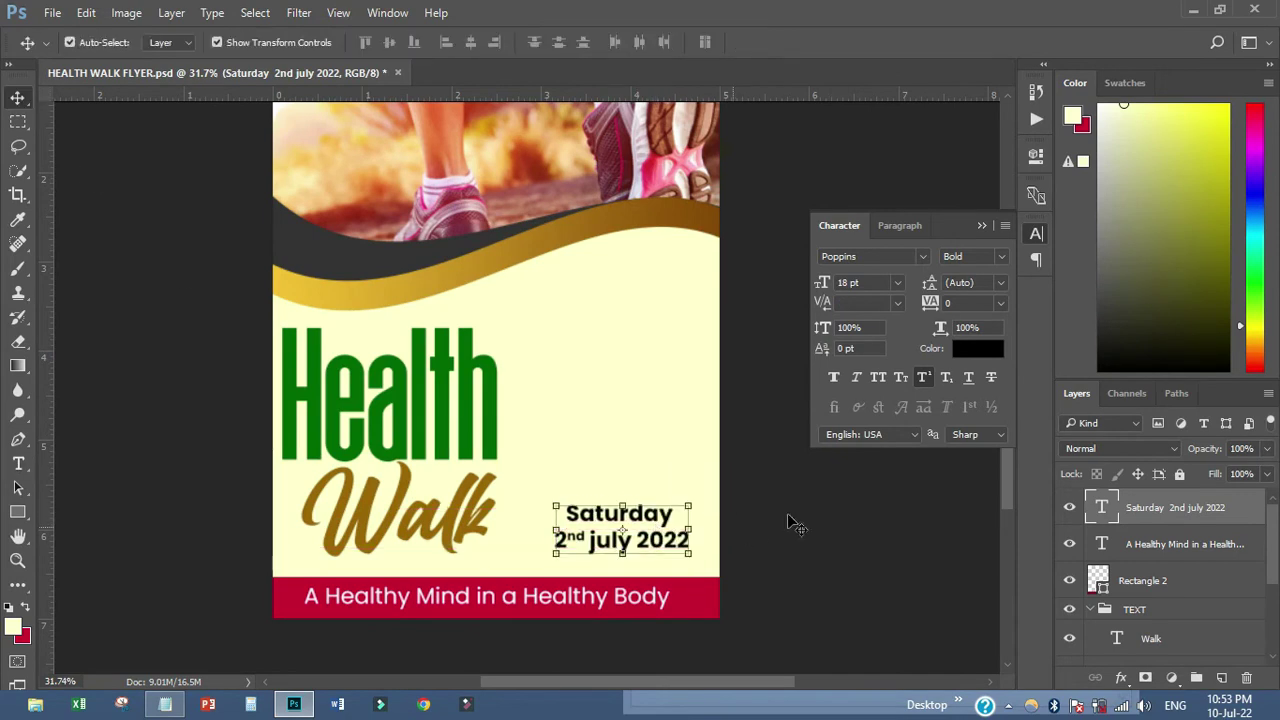
left_click(812, 515)
left_click(165, 705)
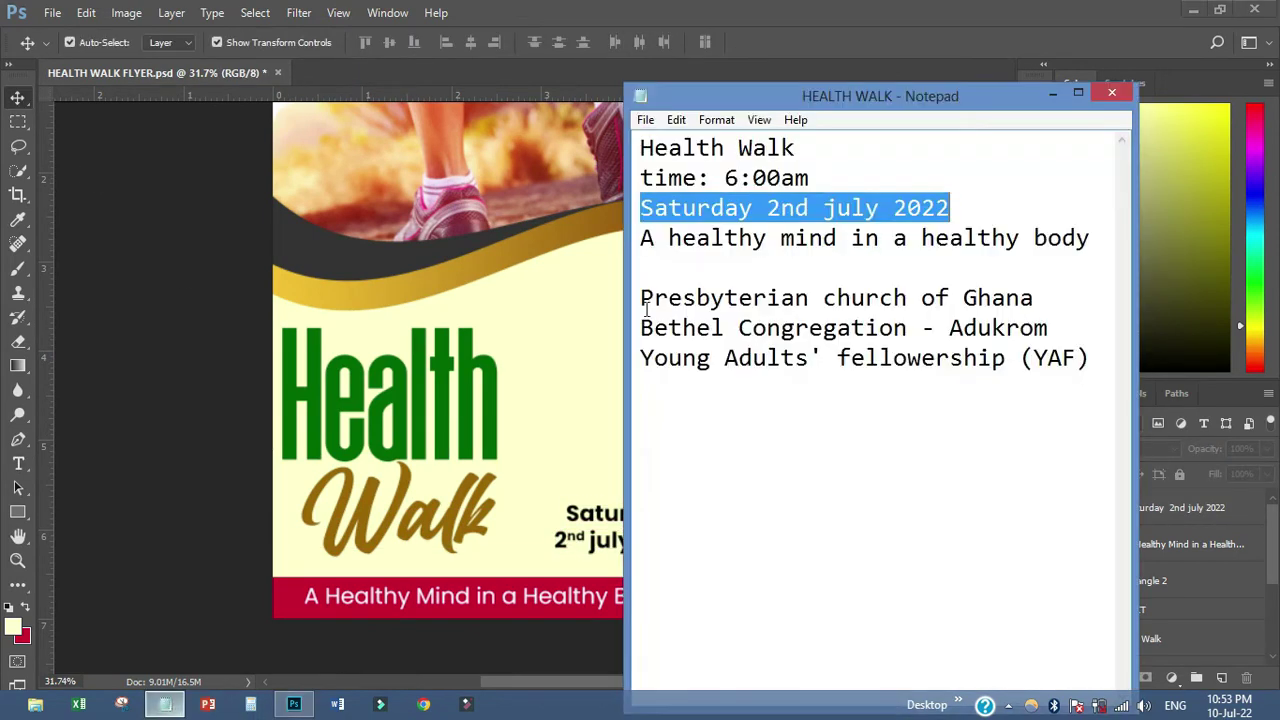
- Copy the line 'time: 6:00am' from the Notepad notes
left_click_drag(641, 178, 822, 178)
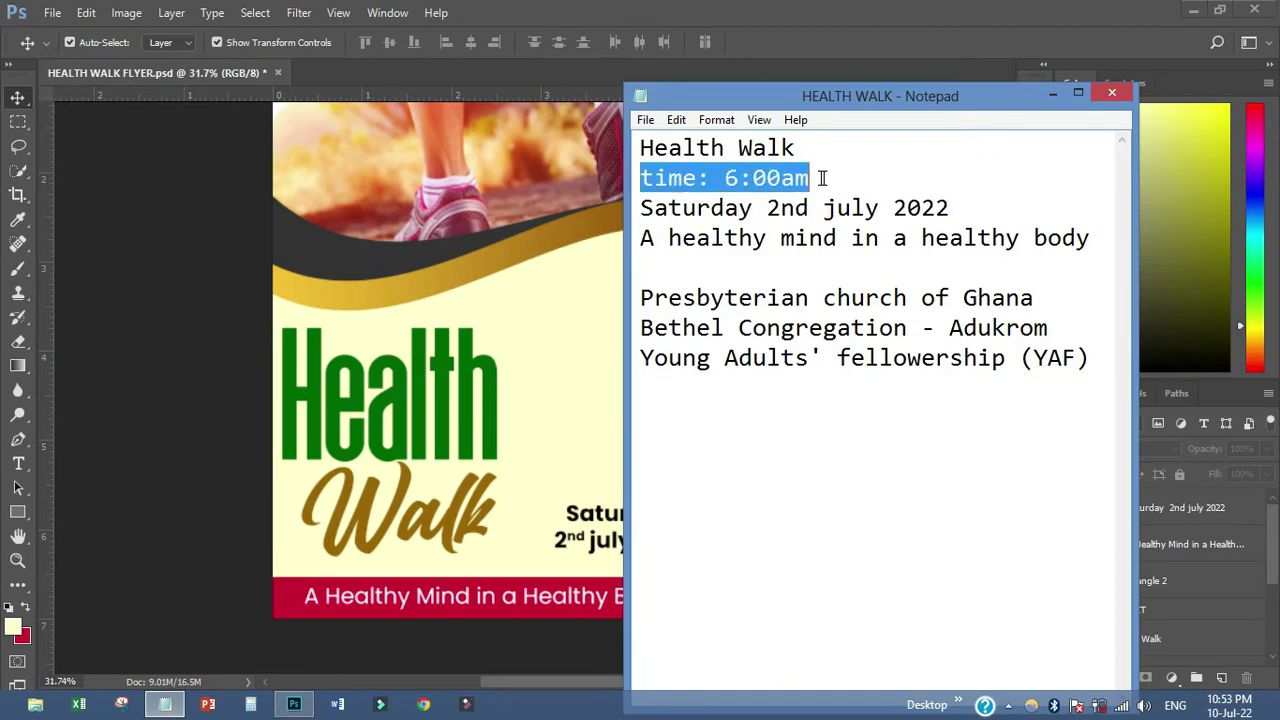
right_click(791, 176)
left_click(829, 235)
left_click(242, 310)
- Move the date, tagline and Rectangle 2 layers into the TEXT group
left_click(1035, 235)
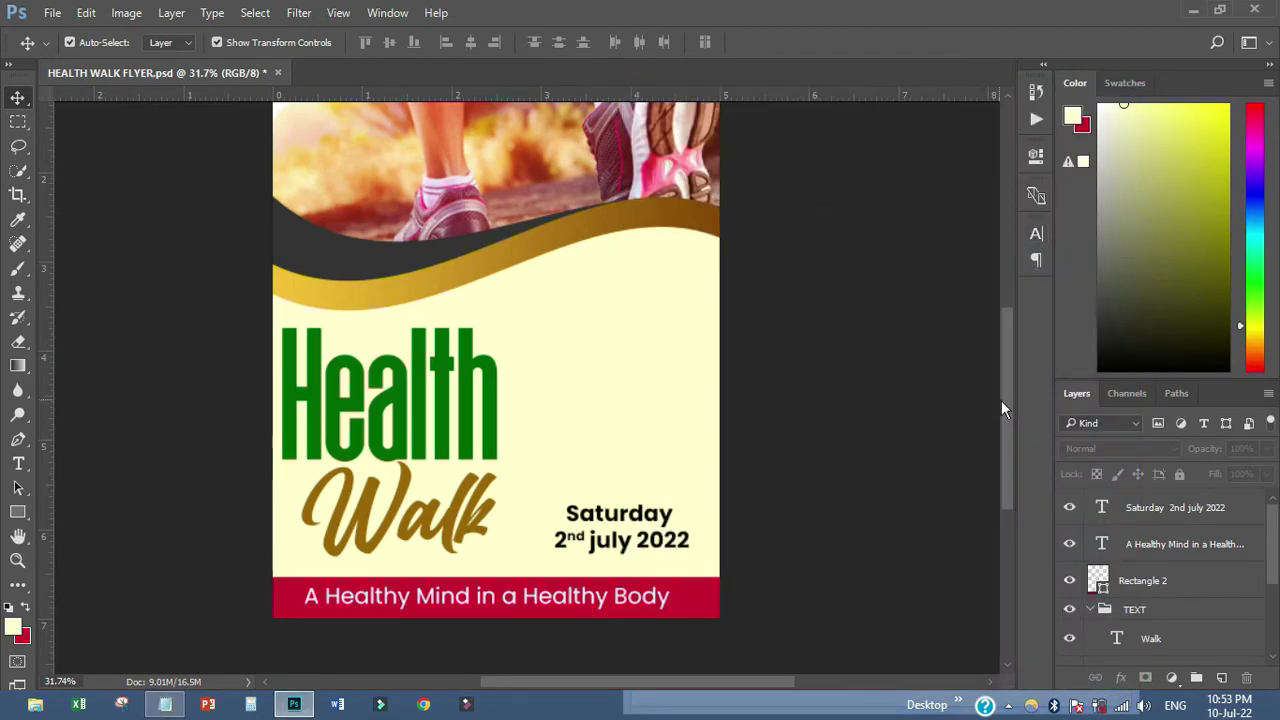
left_click_drag(1008, 388, 1003, 333)
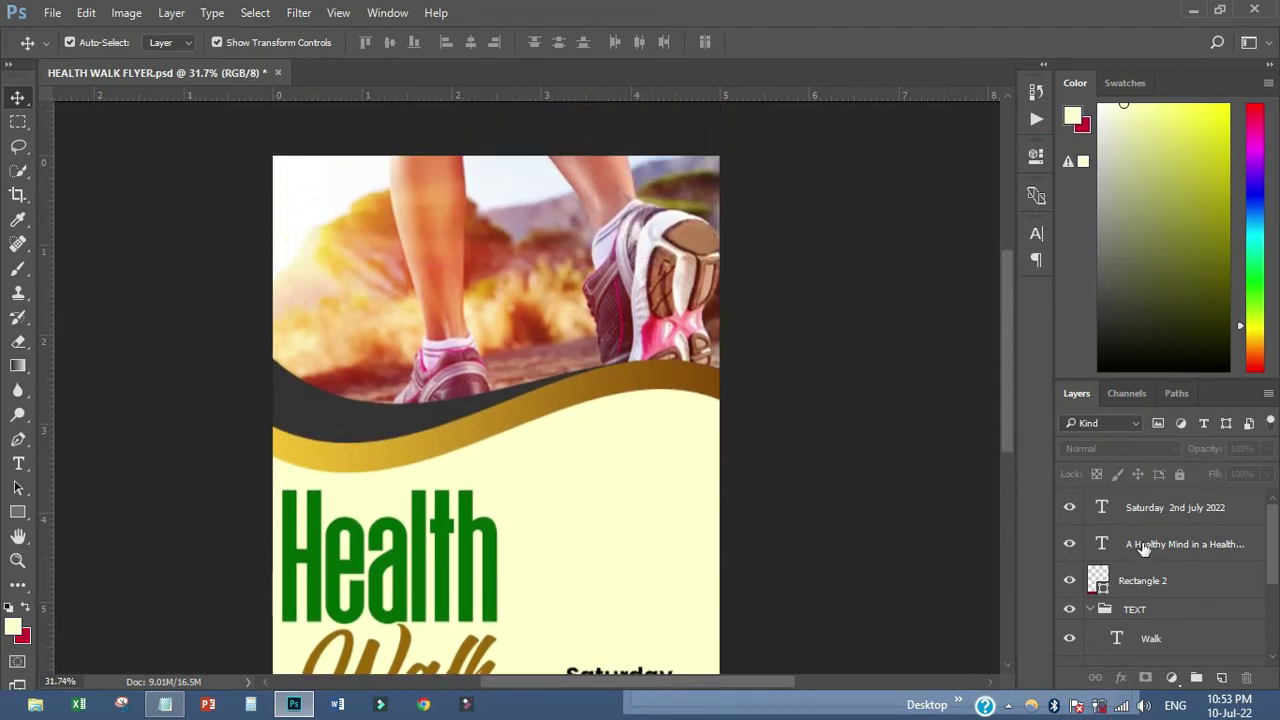
left_click(1147, 512)
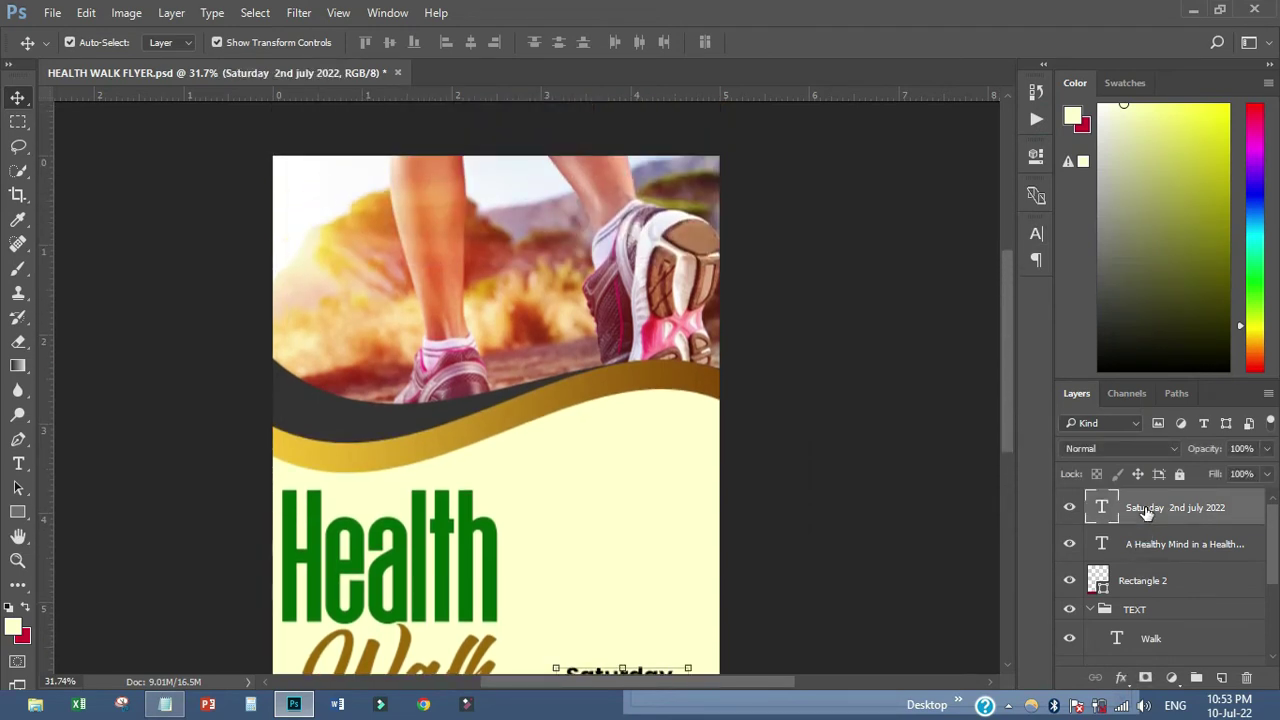
left_click(1147, 582, "shift")
left_click_drag(1147, 582, 1110, 607)
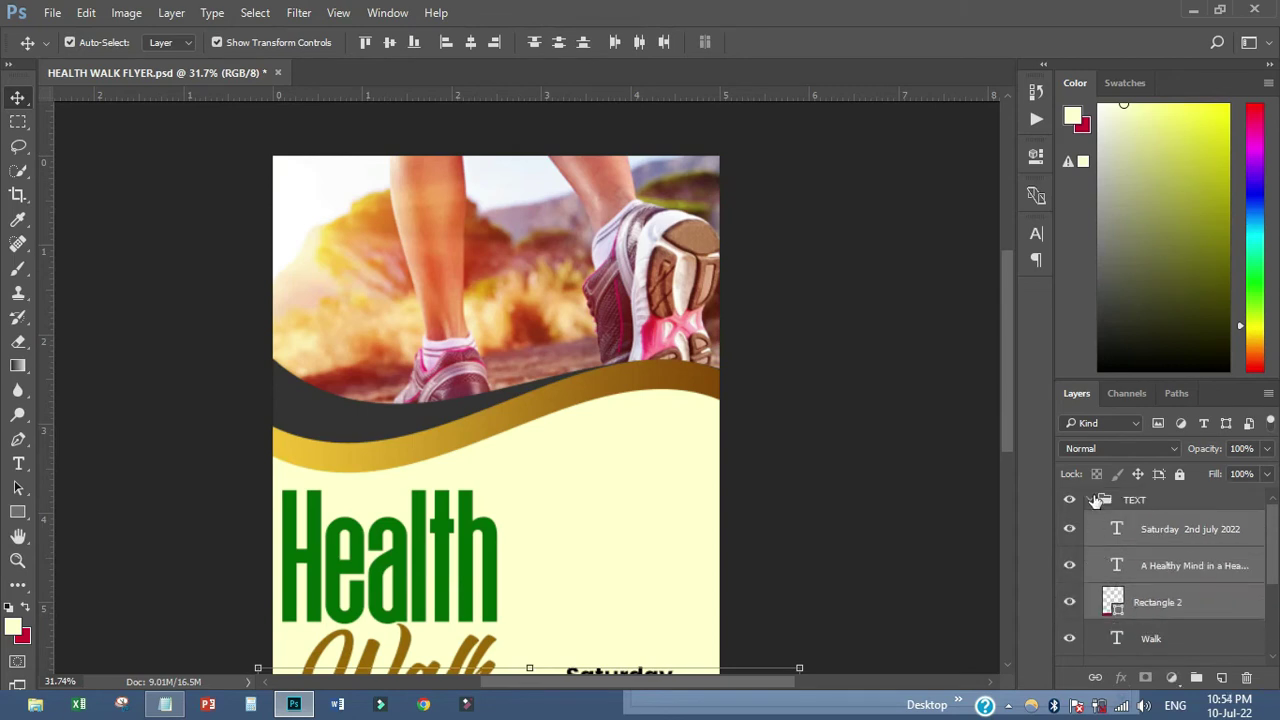
- Collapse the TEXT and BACKGROUND layer groups
left_click(1096, 505)
left_click(1090, 500)
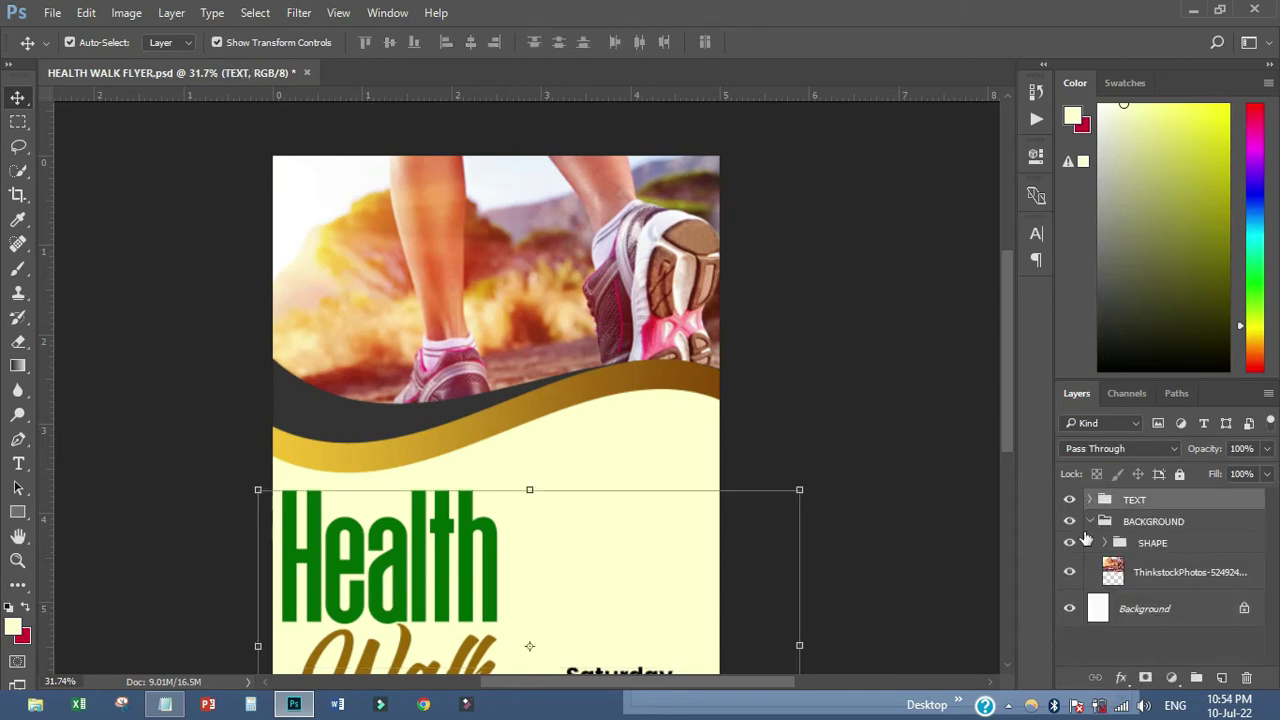
left_click(1092, 521)
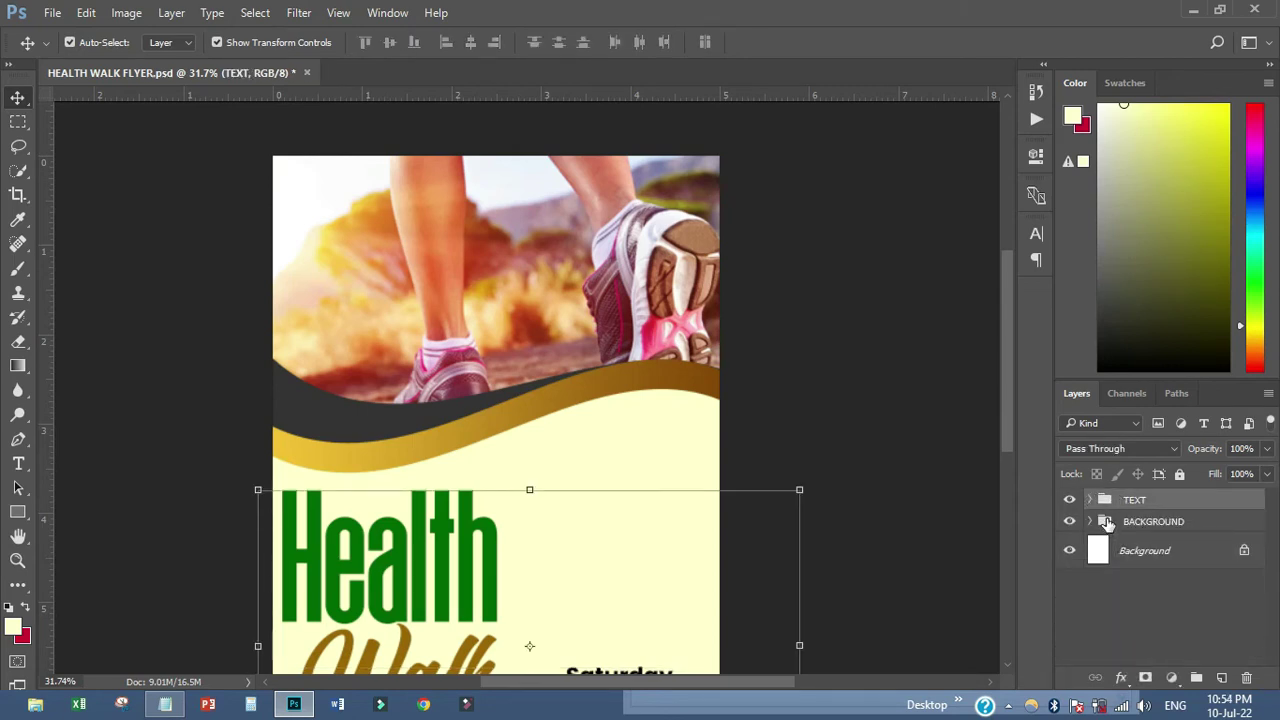
left_click_drag(1003, 340, 1003, 295)
left_click(27, 511)
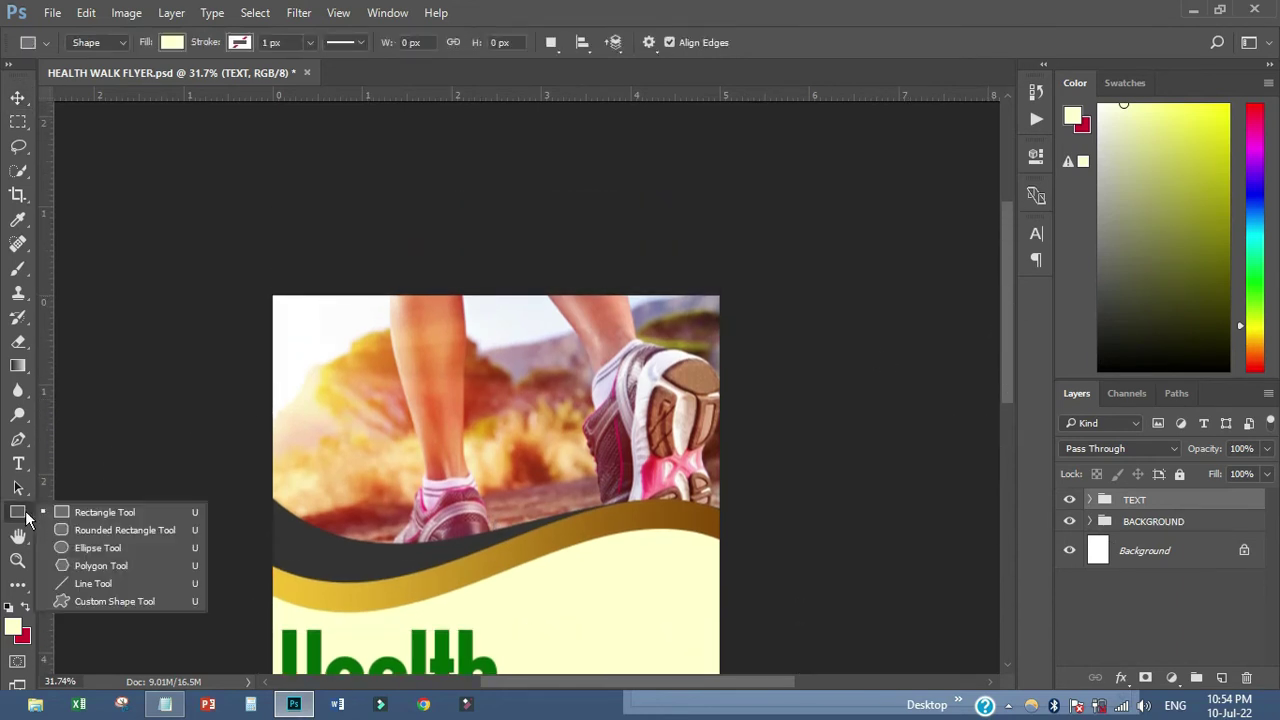
- Draw a 274 × 274 px yellow circle with a 20 px red stroke on the runner photo
left_click(92, 556)
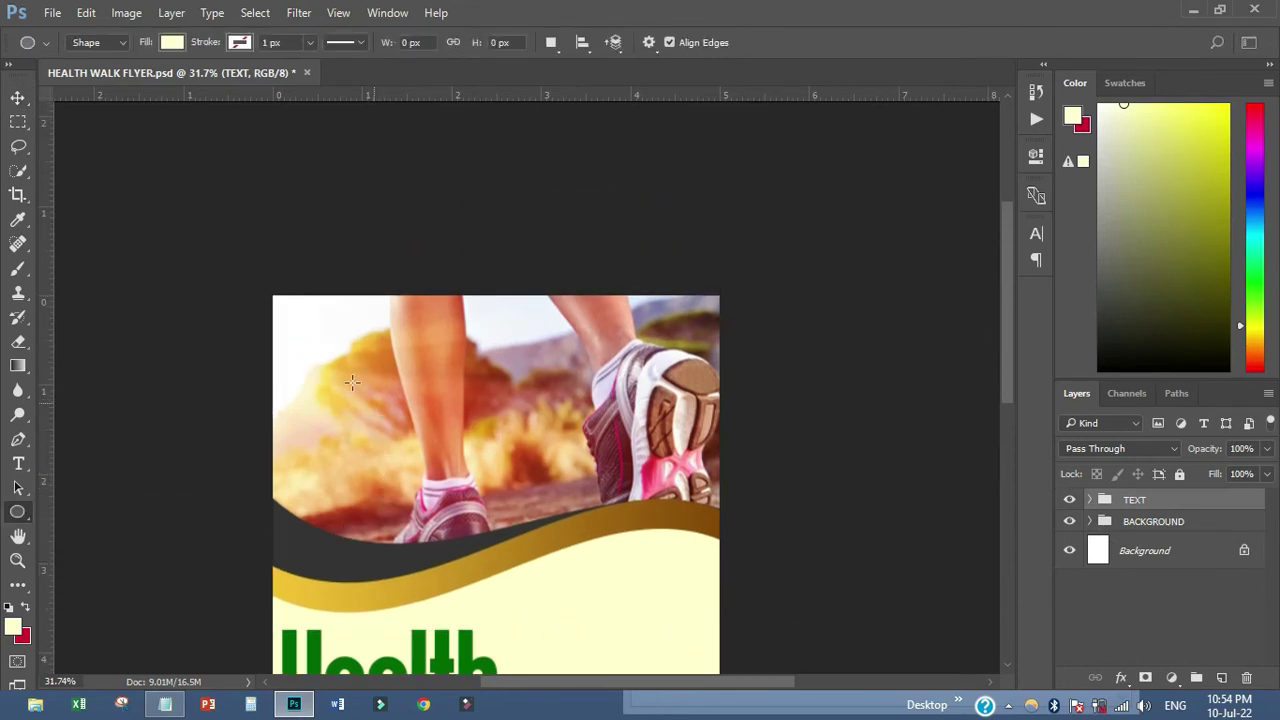
left_click_drag(317, 384, 399, 466)
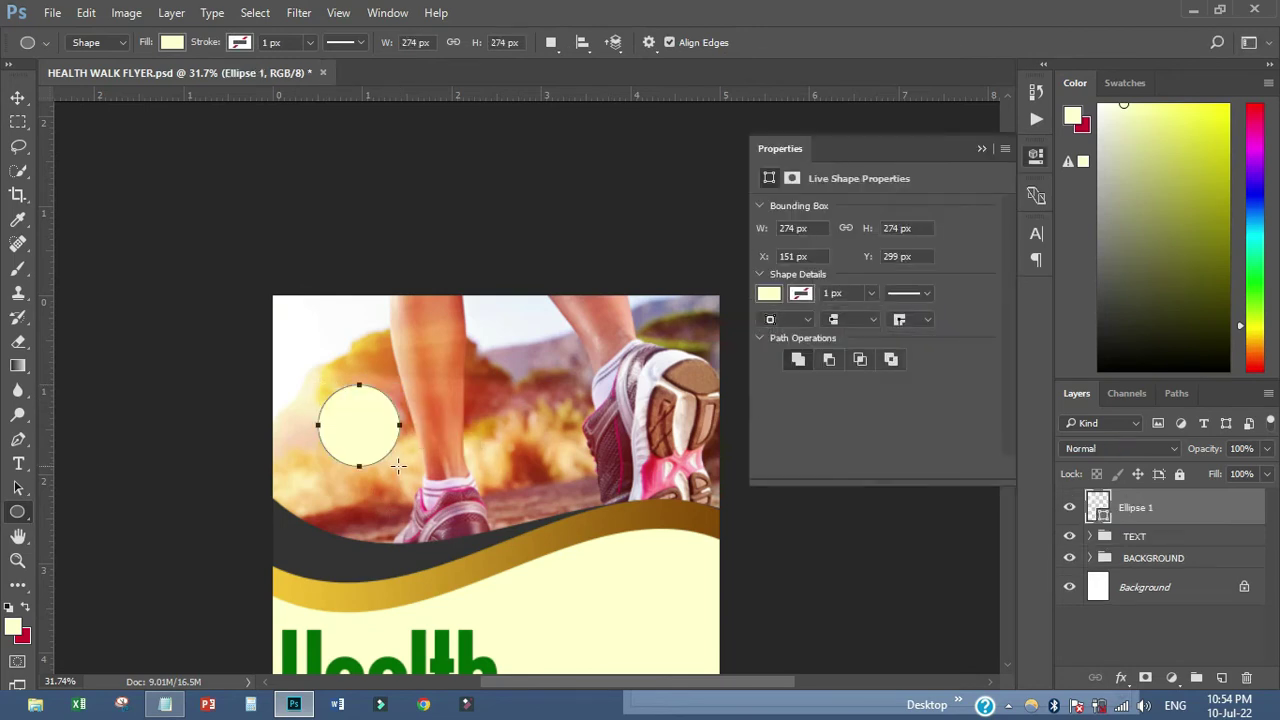
left_click(768, 296)
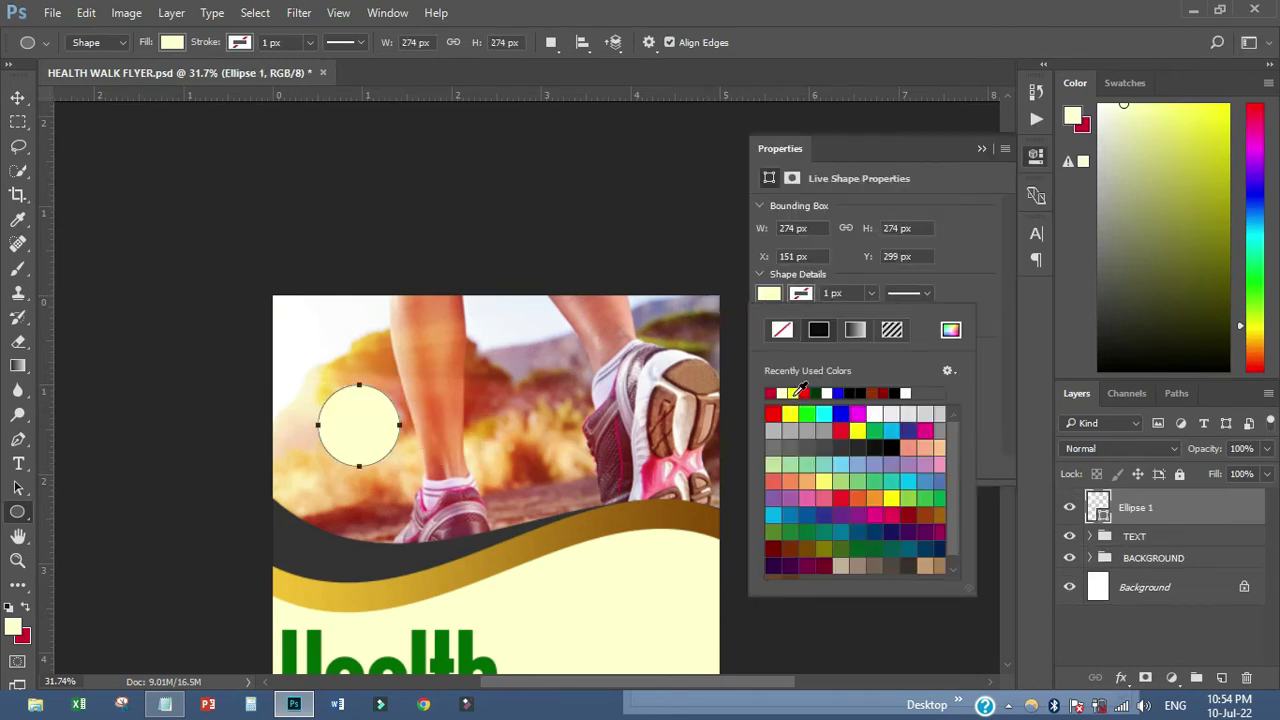
left_click(794, 391)
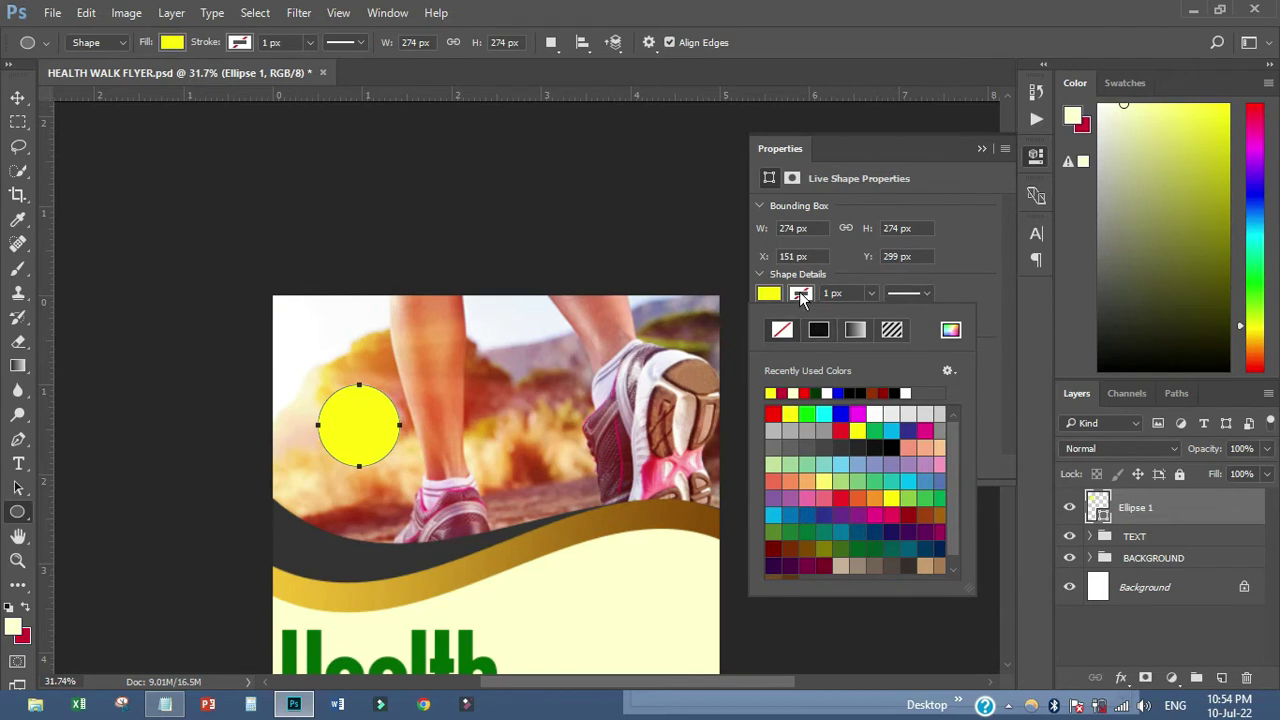
left_click(773, 413)
left_click(842, 292)
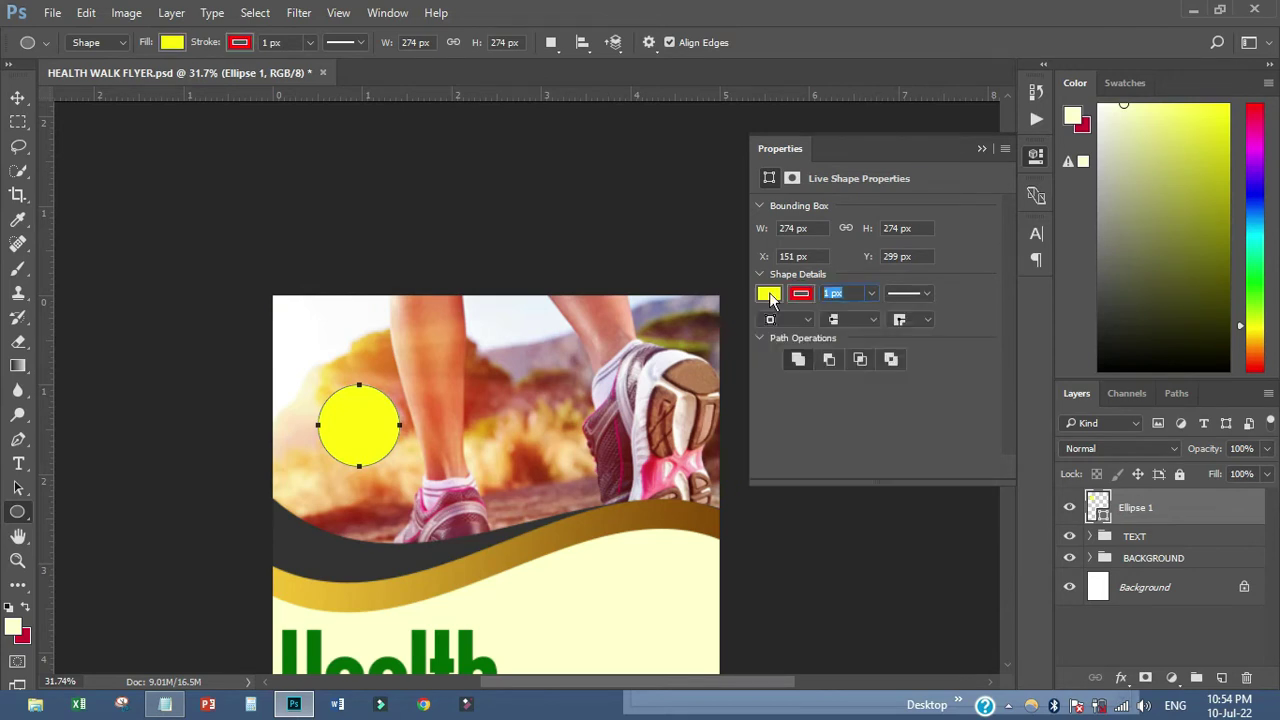
key("Return")
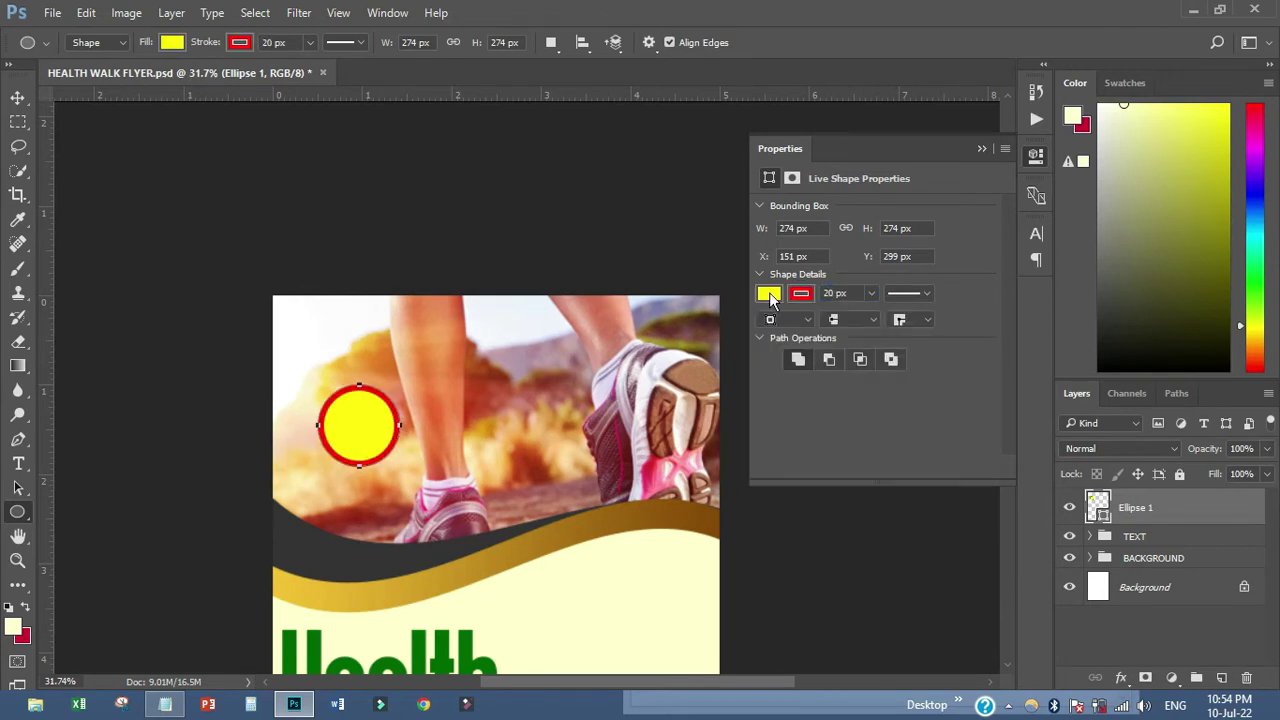
left_click(18, 463)
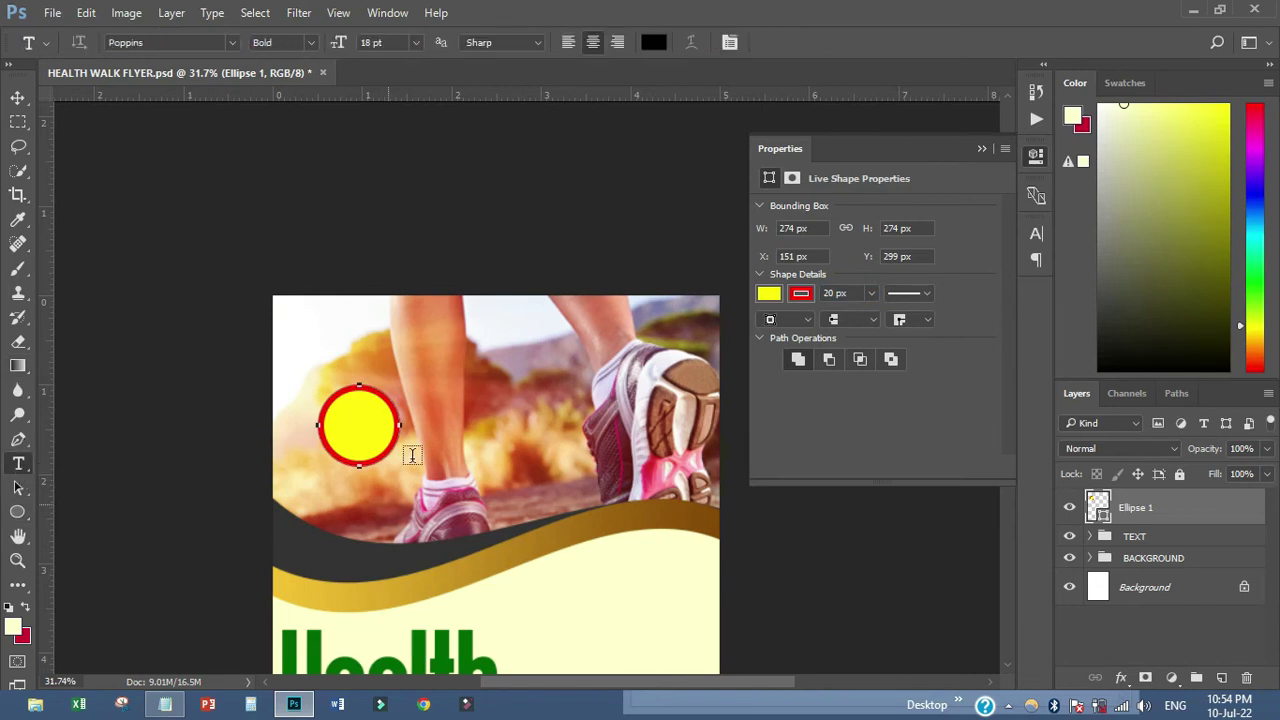
- Paste 'time: 6:00am' as new text, split onto two lines after 'time:'
left_click(425, 412)
right_click(425, 412)
left_click(455, 334)
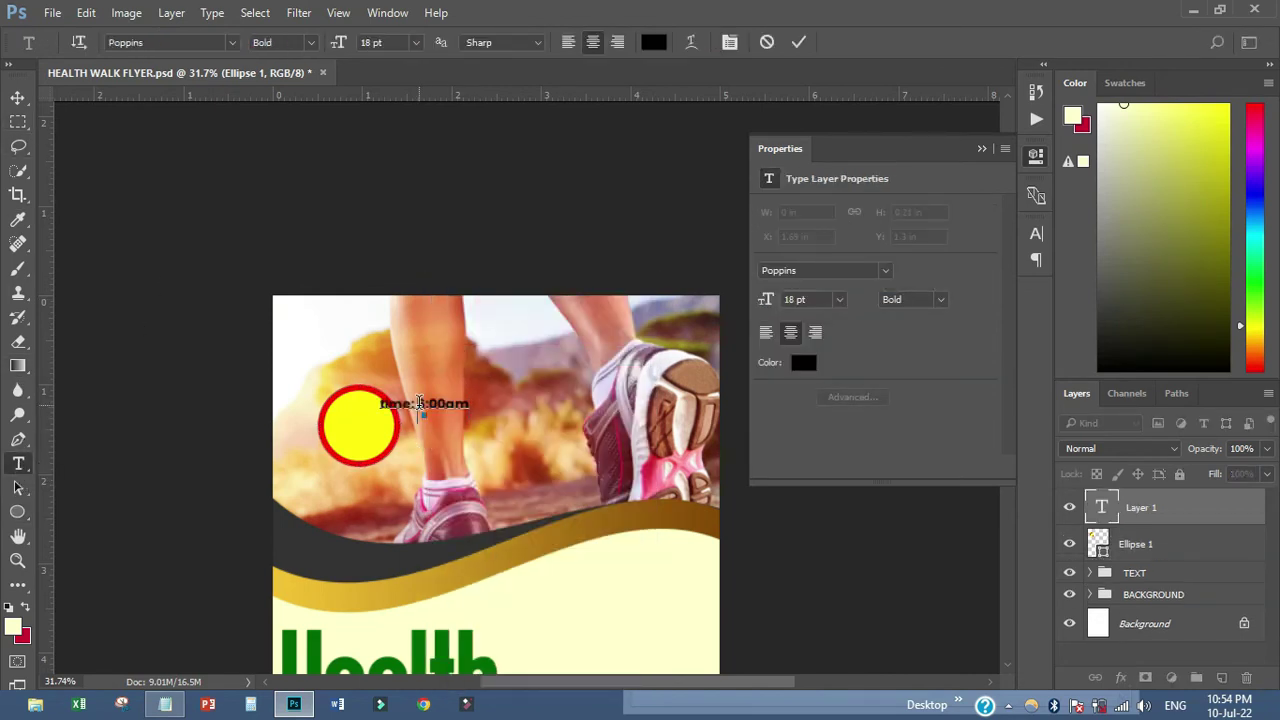
left_click(419, 403)
key("Return")
left_click(17, 97)
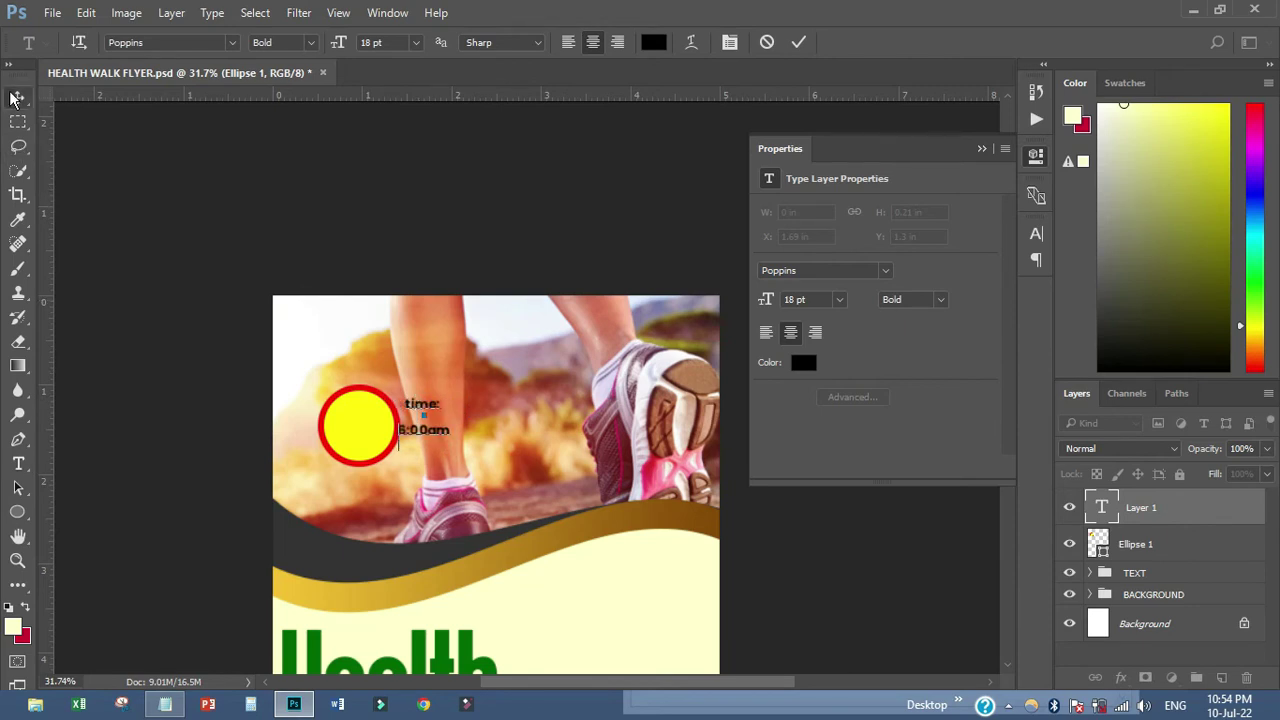
- Move the time text onto the yellow circle and enlarge it
left_click(1036, 234)
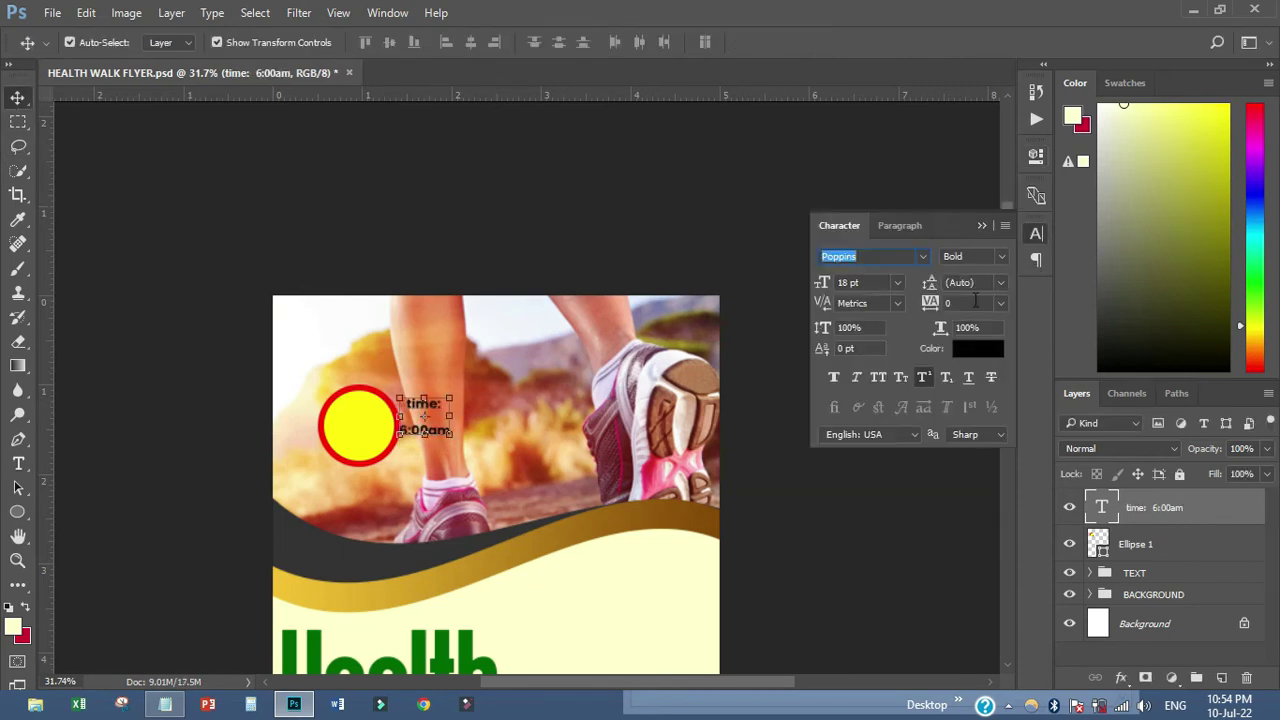
left_click(171, 372)
left_click_drag(432, 415, 372, 435)
scroll(366, 440, "up", 2)
scroll(367, 449, "up", 5)
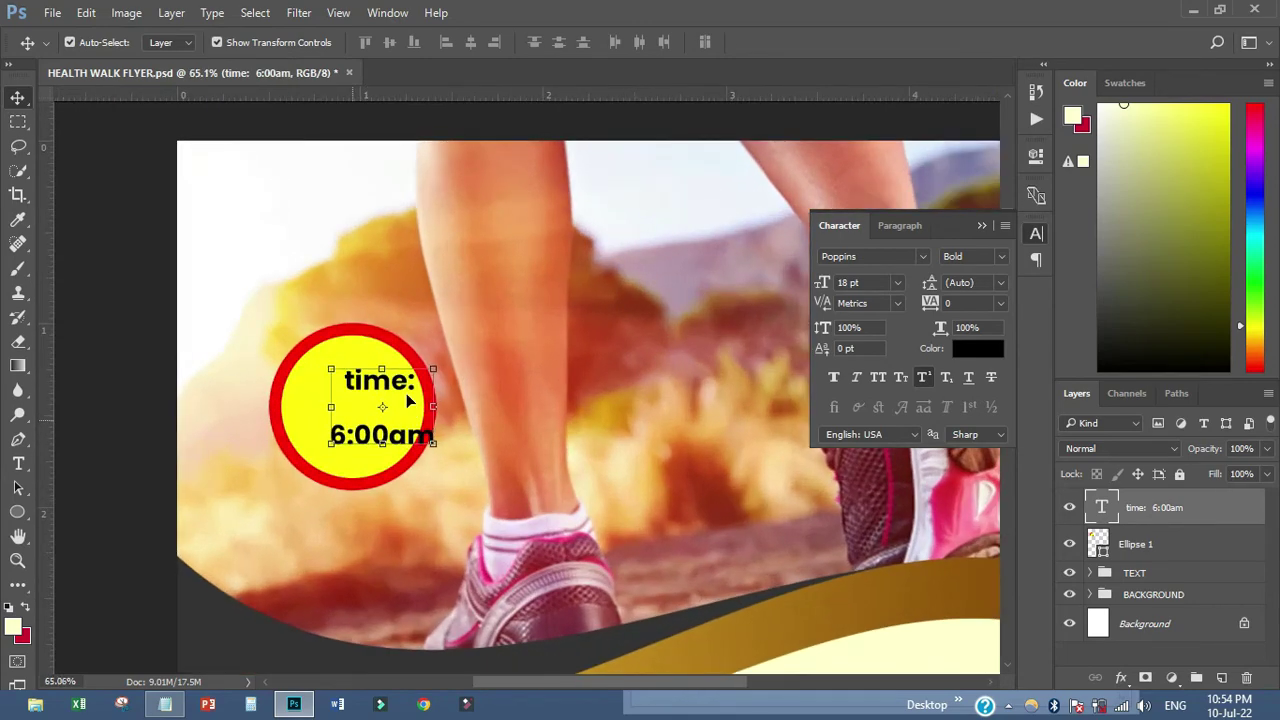
left_click_drag(403, 394, 373, 395)
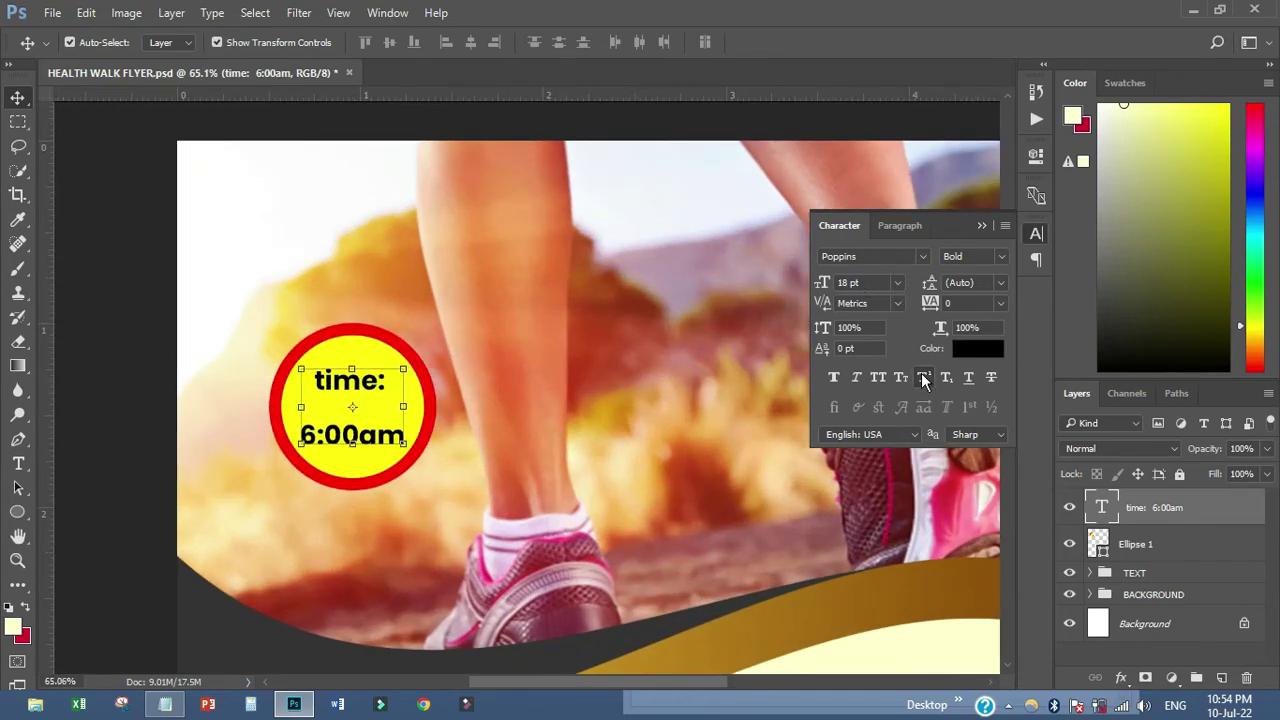
left_click_drag(301, 369, 271, 366)
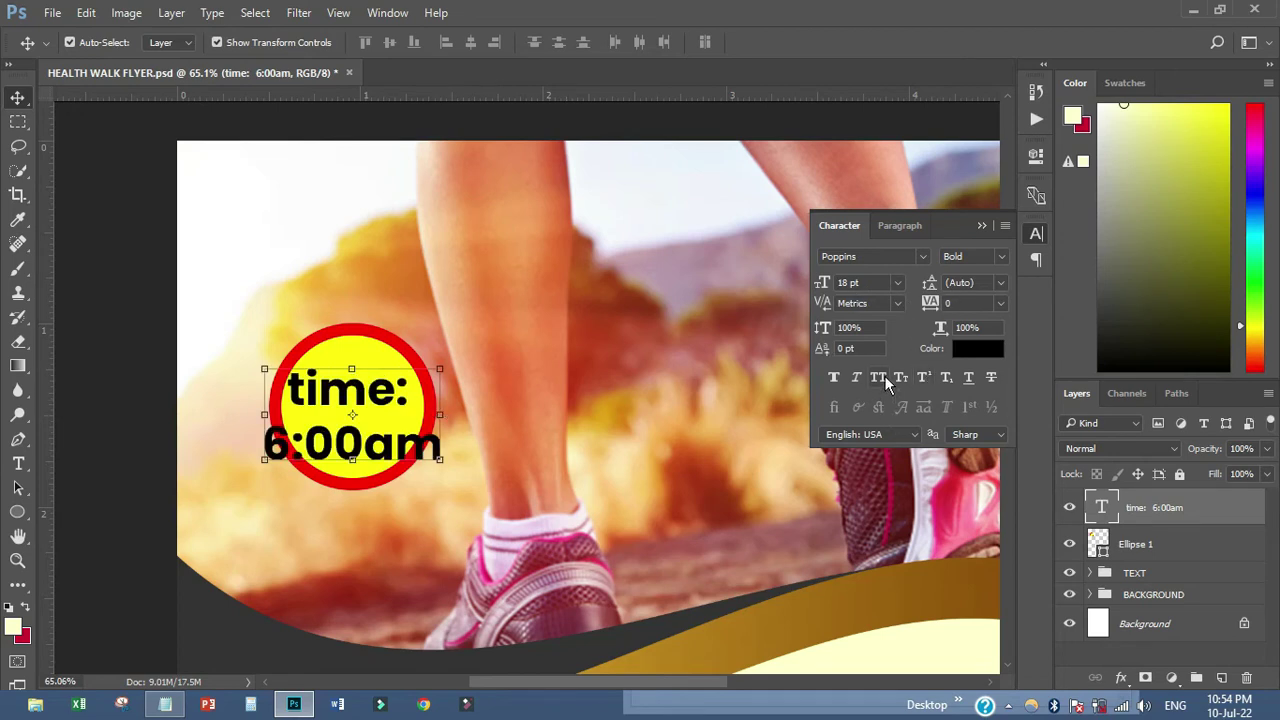
- Set the time text to All Caps at 11 pt and fit it inside the circle
left_click(877, 381)
left_click(898, 283)
left_click(871, 444)
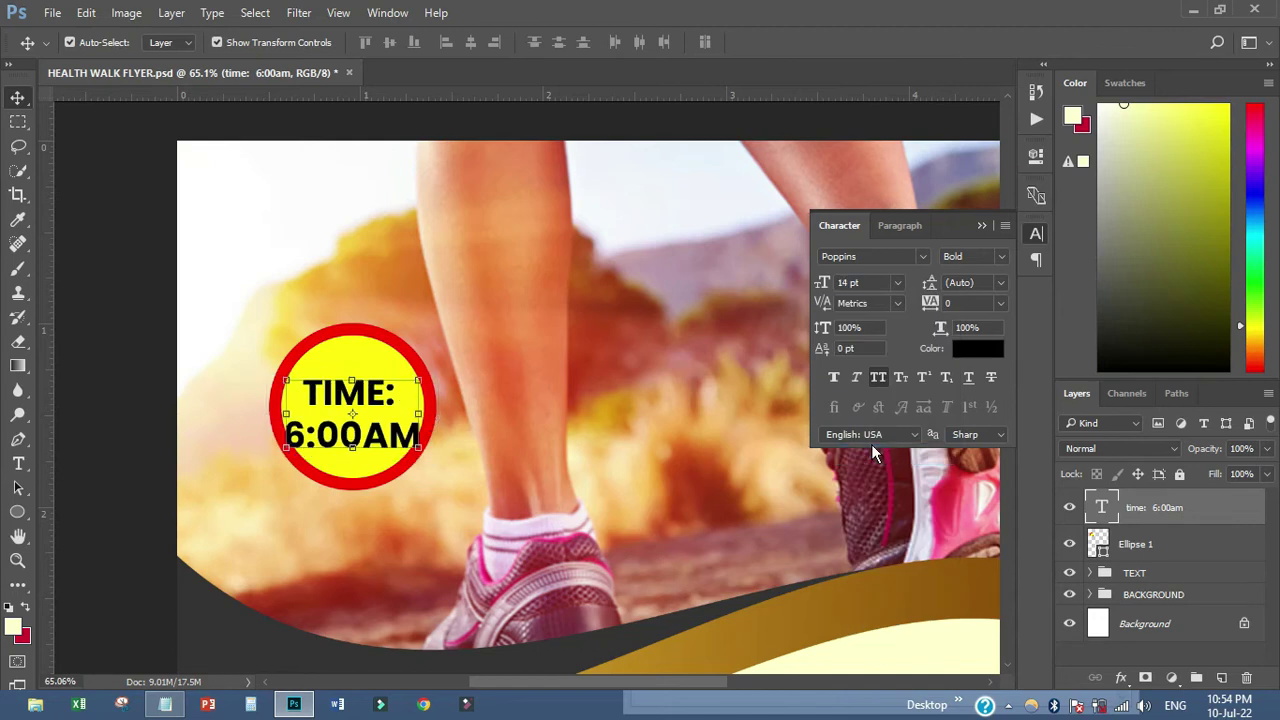
left_click(898, 283)
left_click(880, 413)
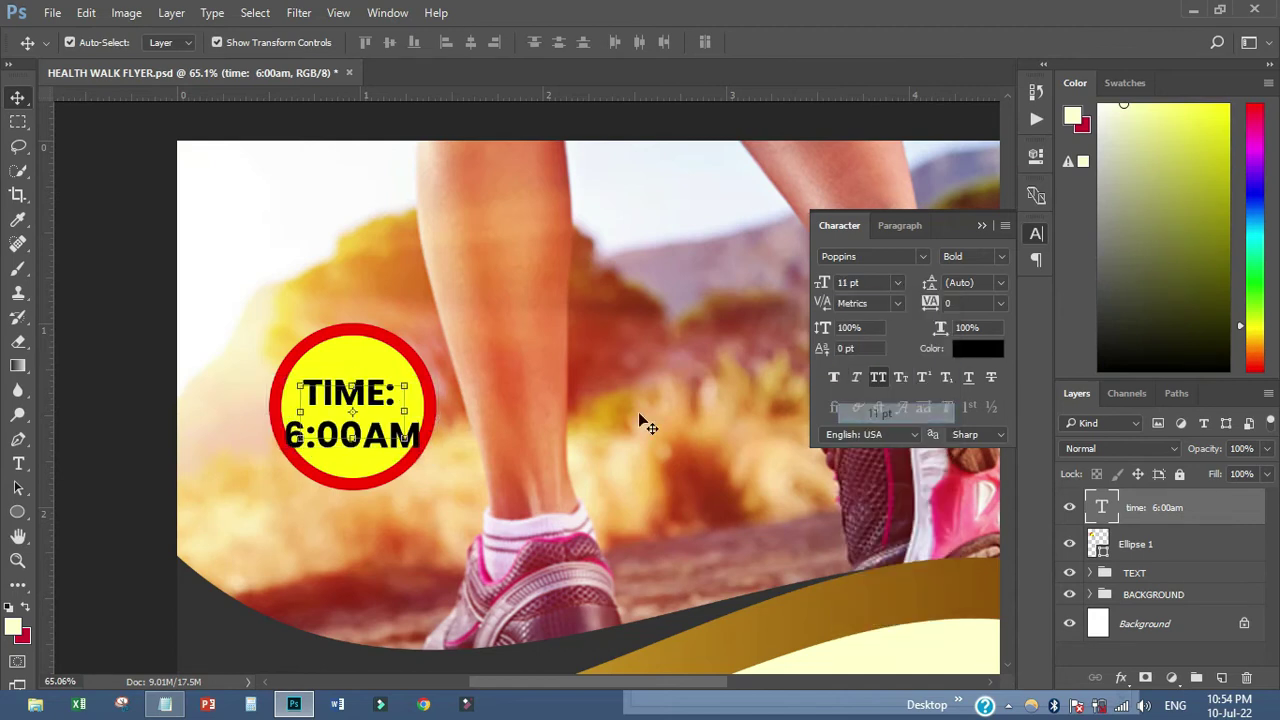
left_click_drag(388, 404, 383, 398)
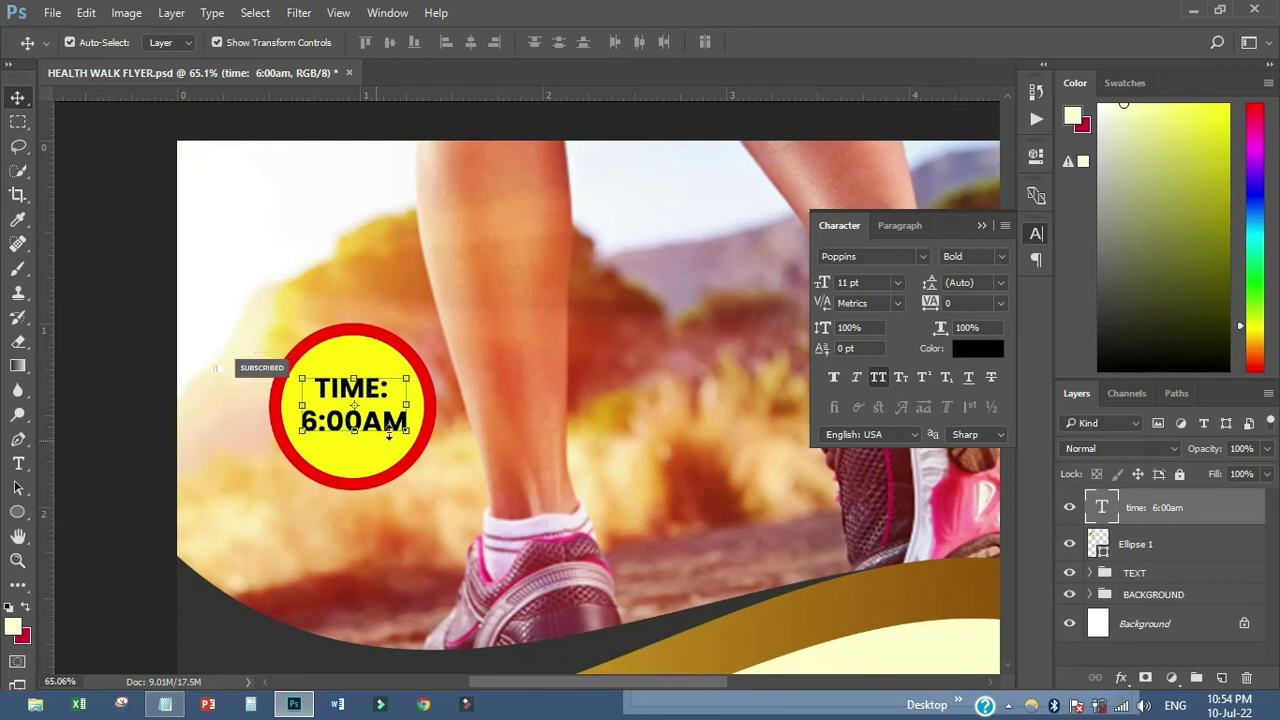
- Fit the whole flyer in the window and save it
key("ctrl+0")
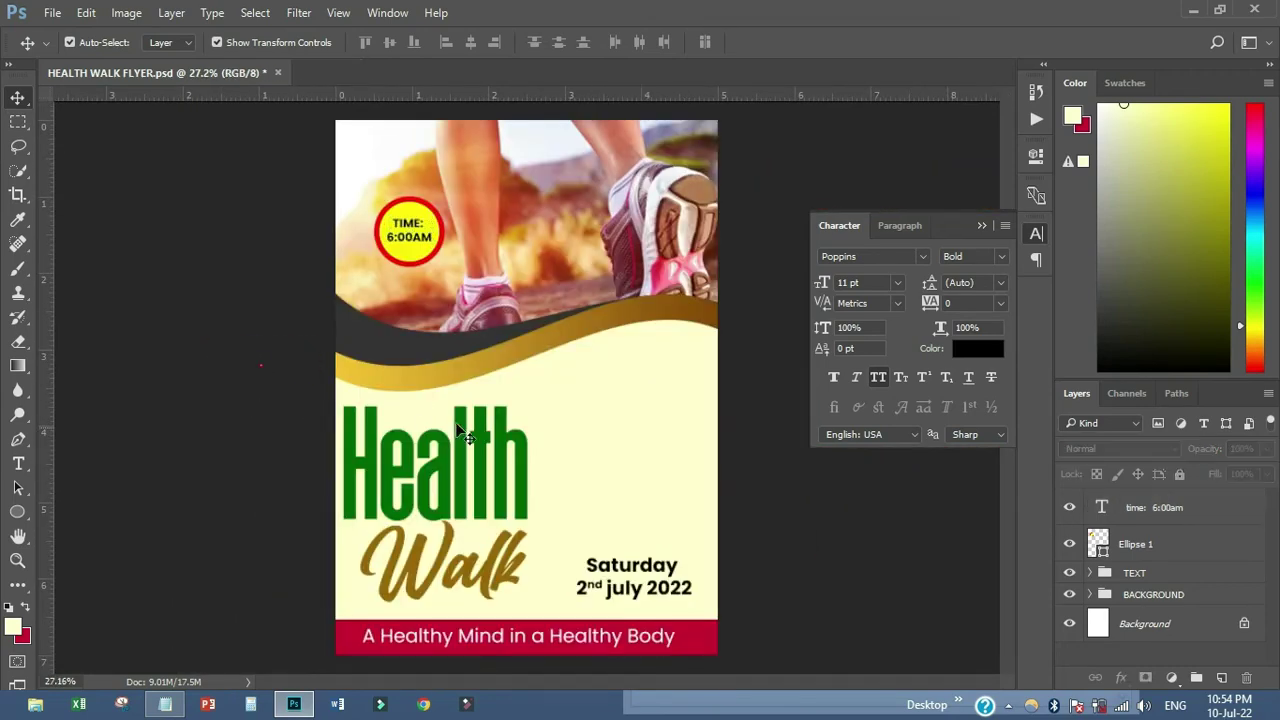
left_click(52, 12)
left_click(89, 202)
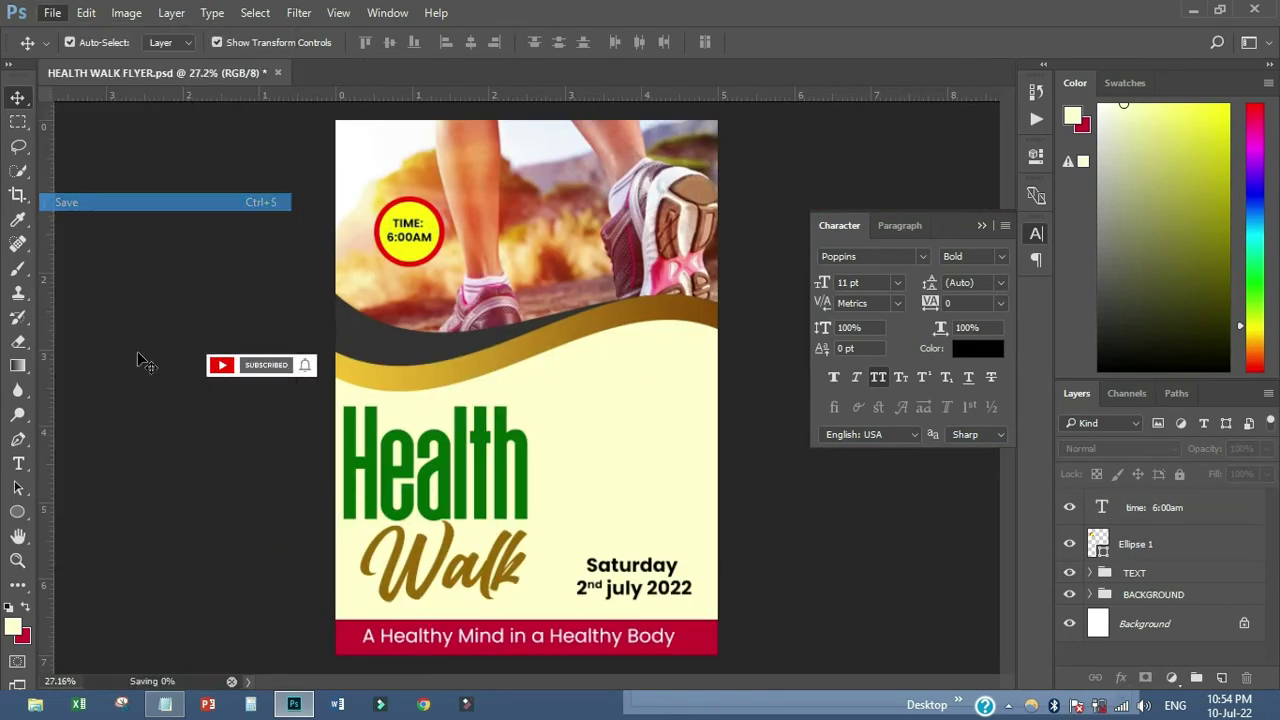
left_click(1036, 233)
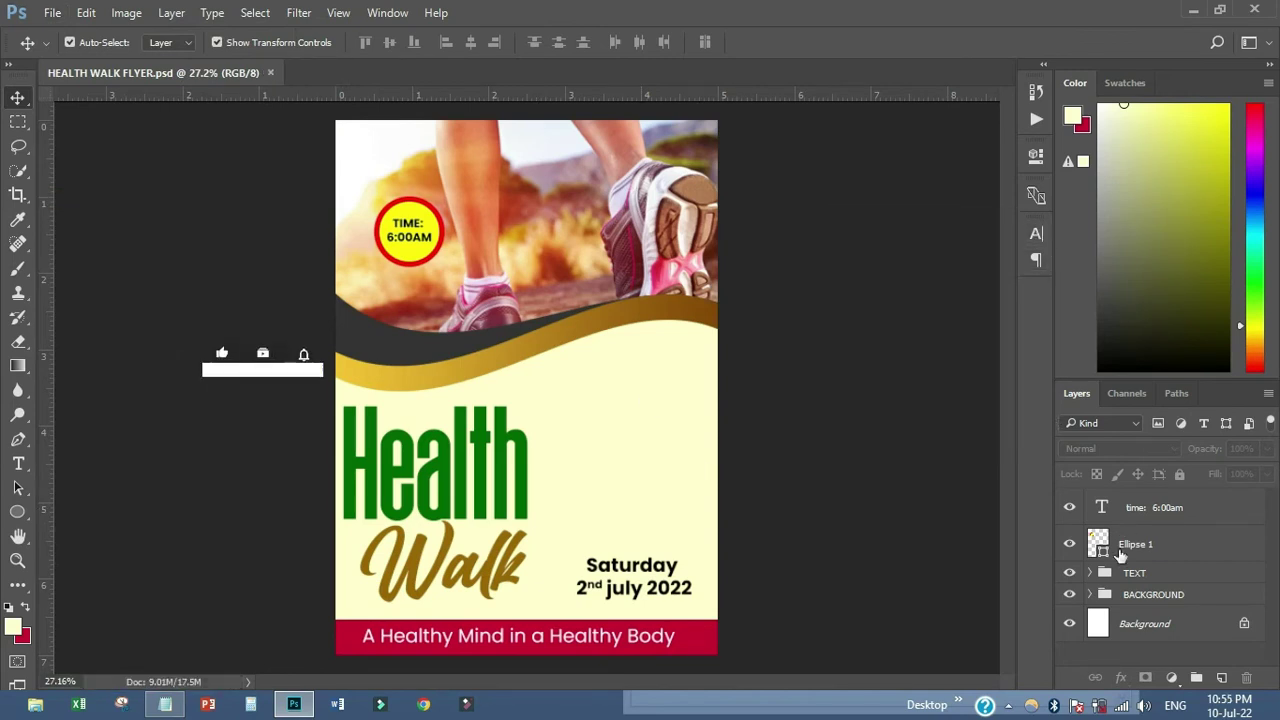
- Draw a 290 × 290 px square below the wave, right of the Health heading
left_click(17, 512)
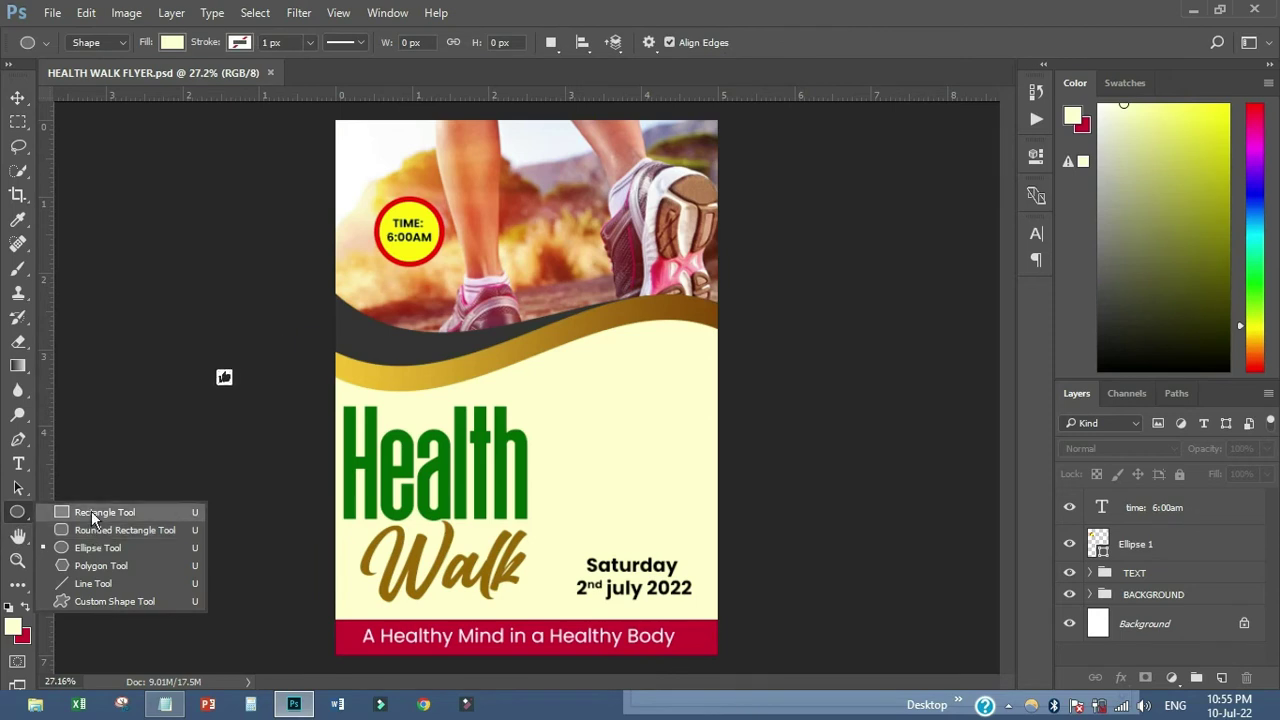
left_click(91, 511)
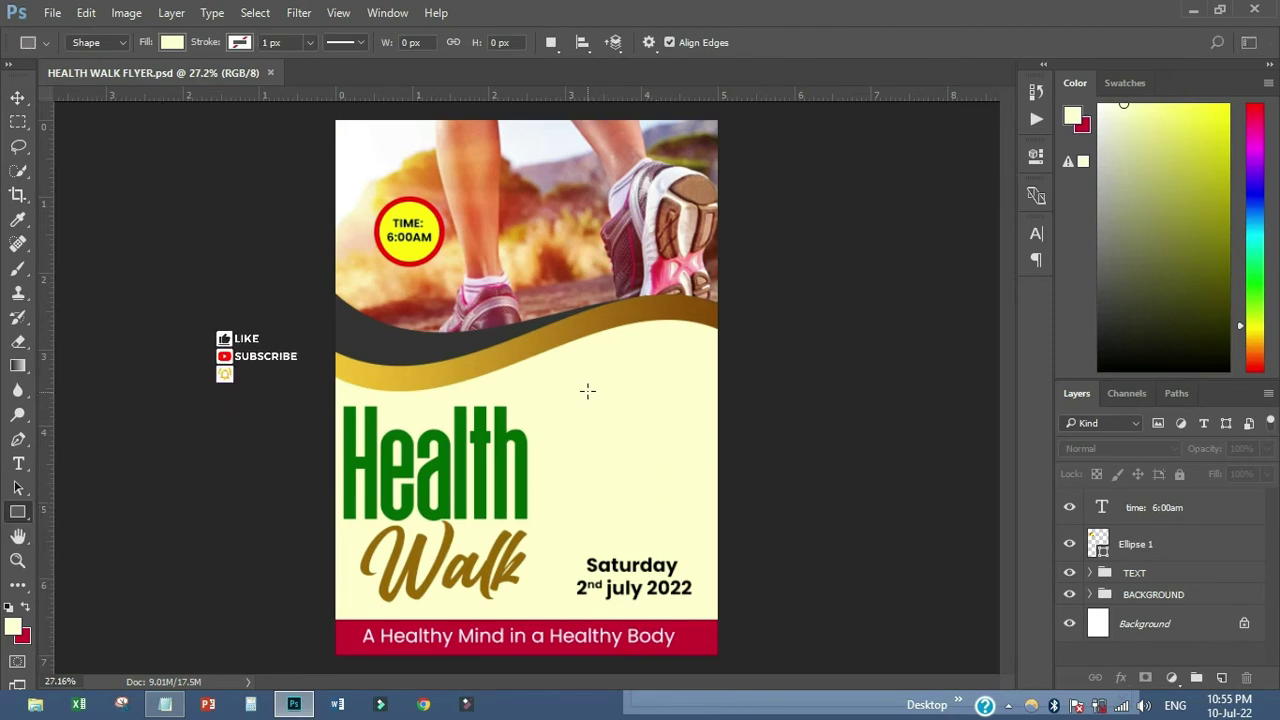
left_click_drag(591, 353, 665, 446)
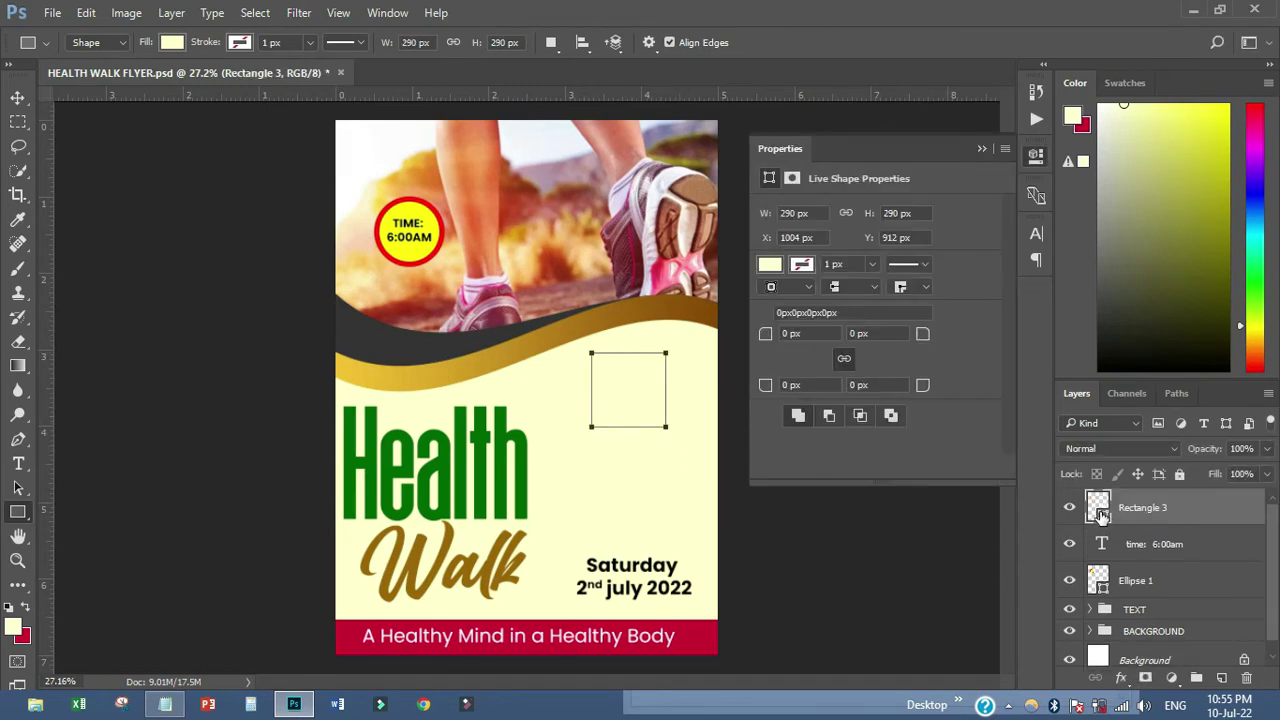
- Fill the square with the bottom band's red and give it 60 px rounded corners
double_click(1100, 512)
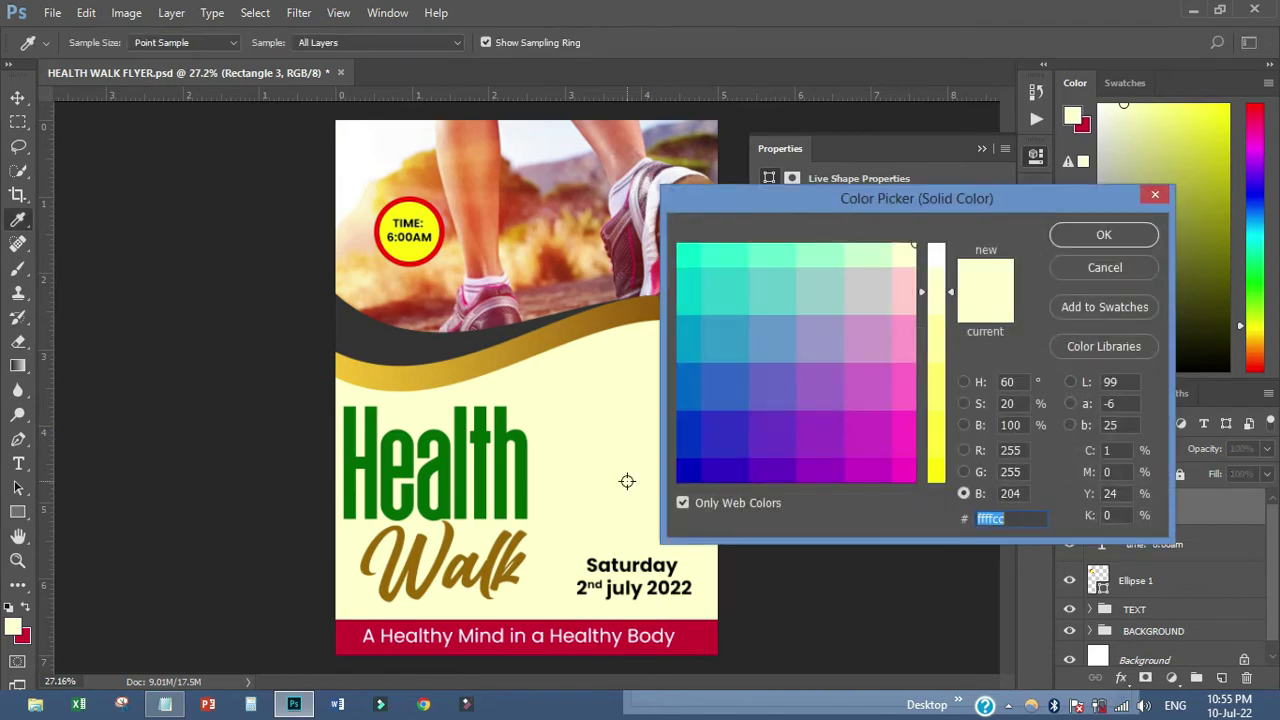
left_click(702, 632)
left_click(1084, 236)
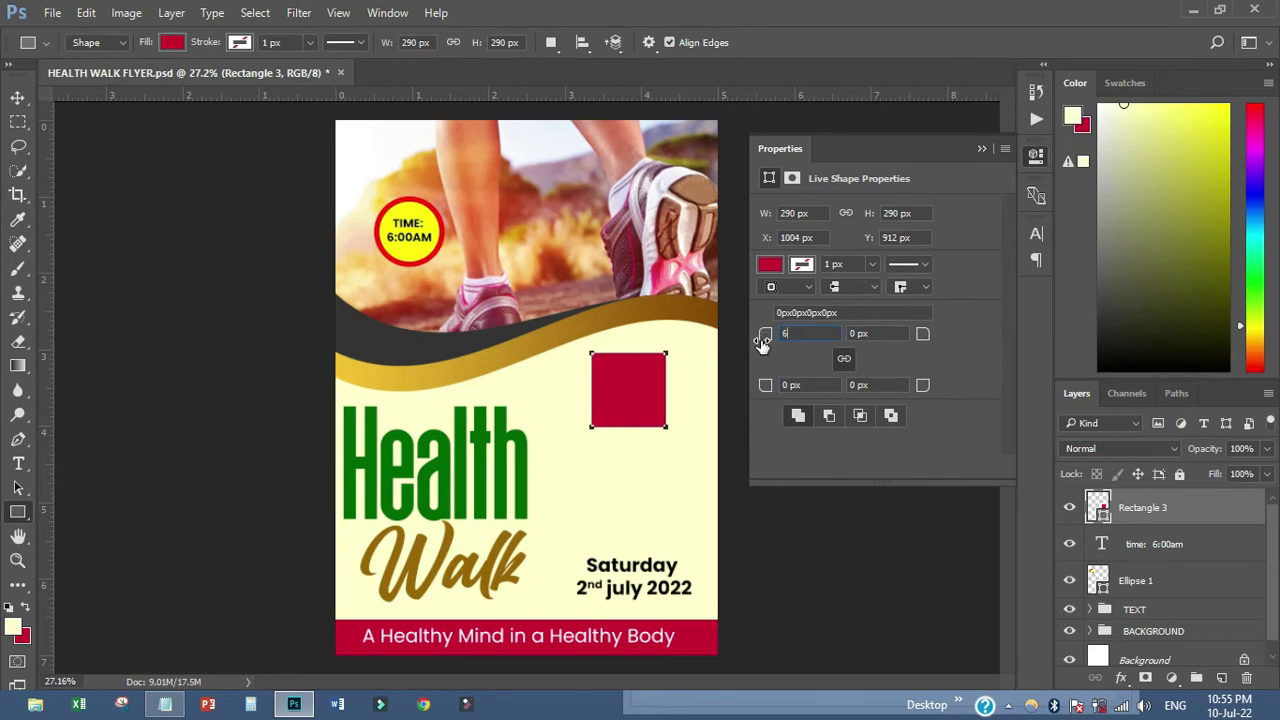
key("Return")
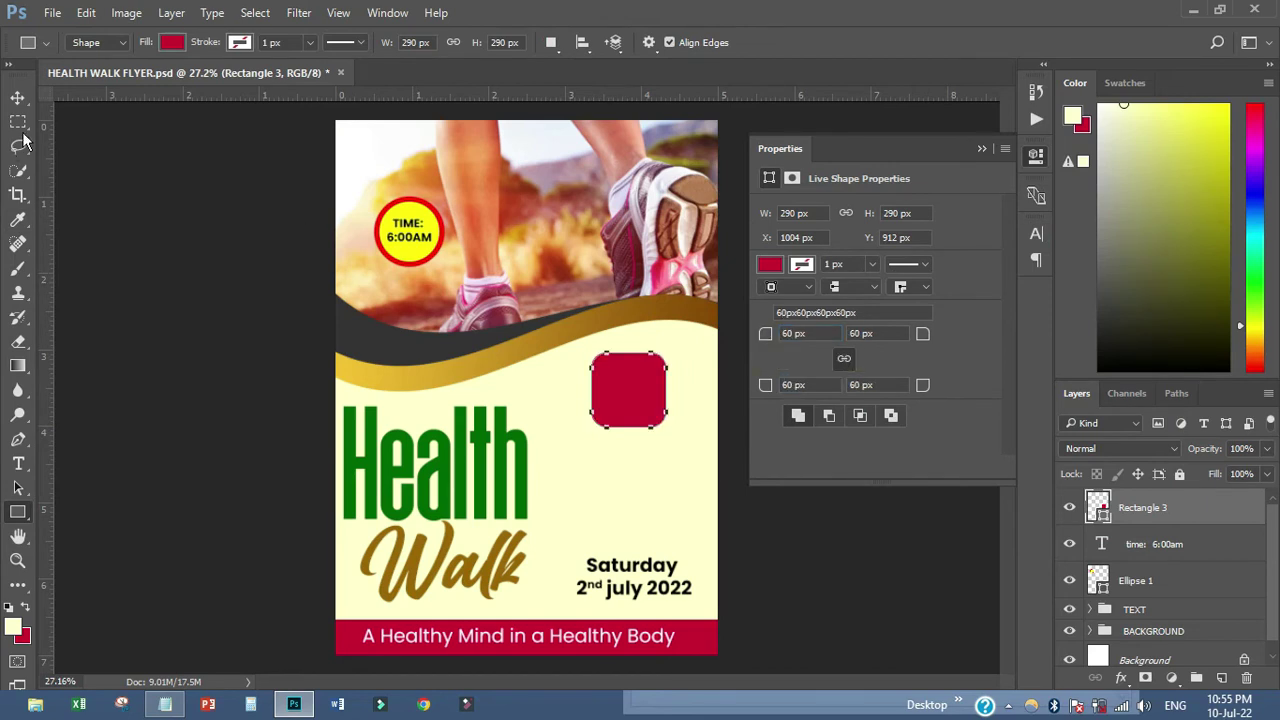
left_click(17, 97)
left_click(728, 418)
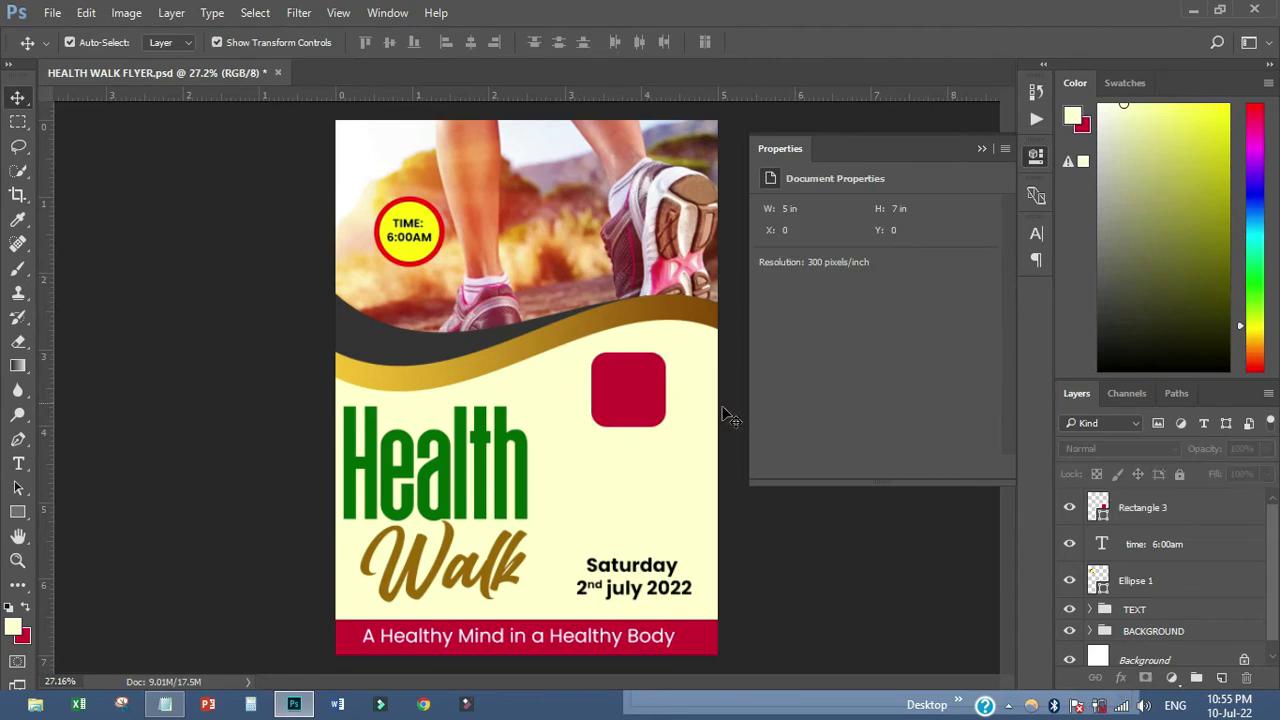
- Place the pink-shirted walkers photo as a linked image and clip it to the red rounded square
left_click(621, 388)
left_click(52, 13)
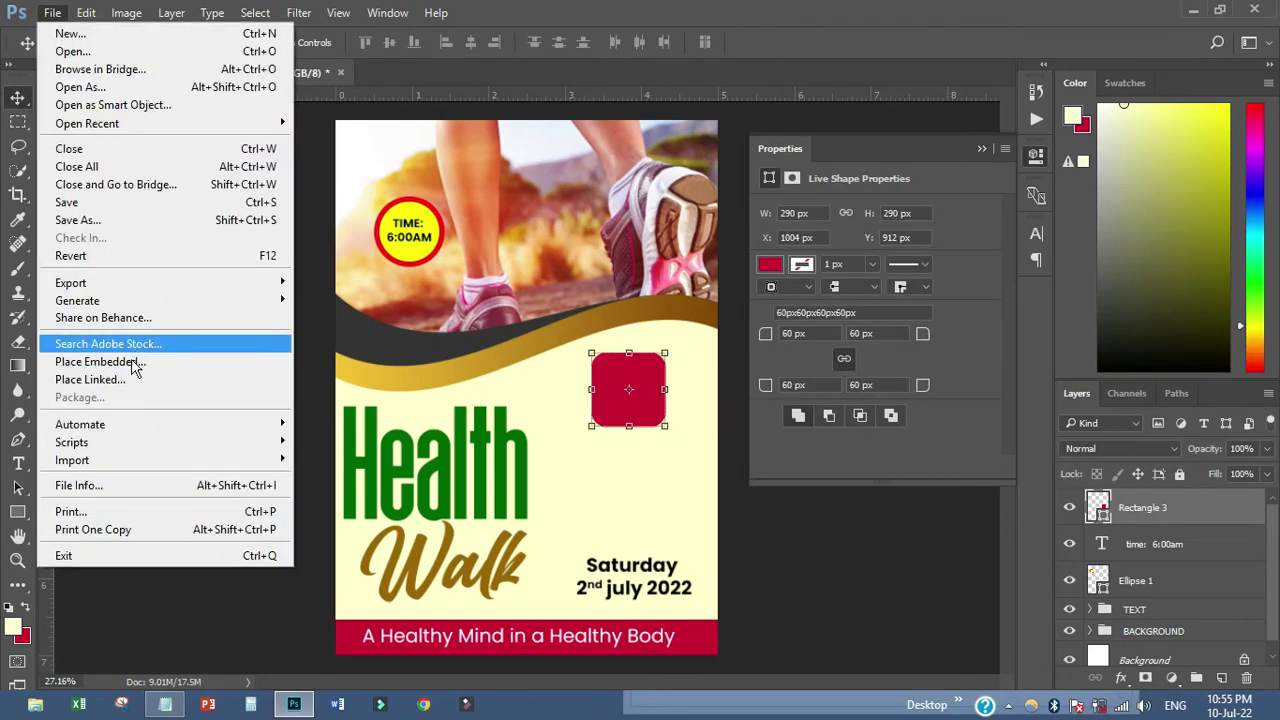
left_click(125, 372)
double_click(329, 176)
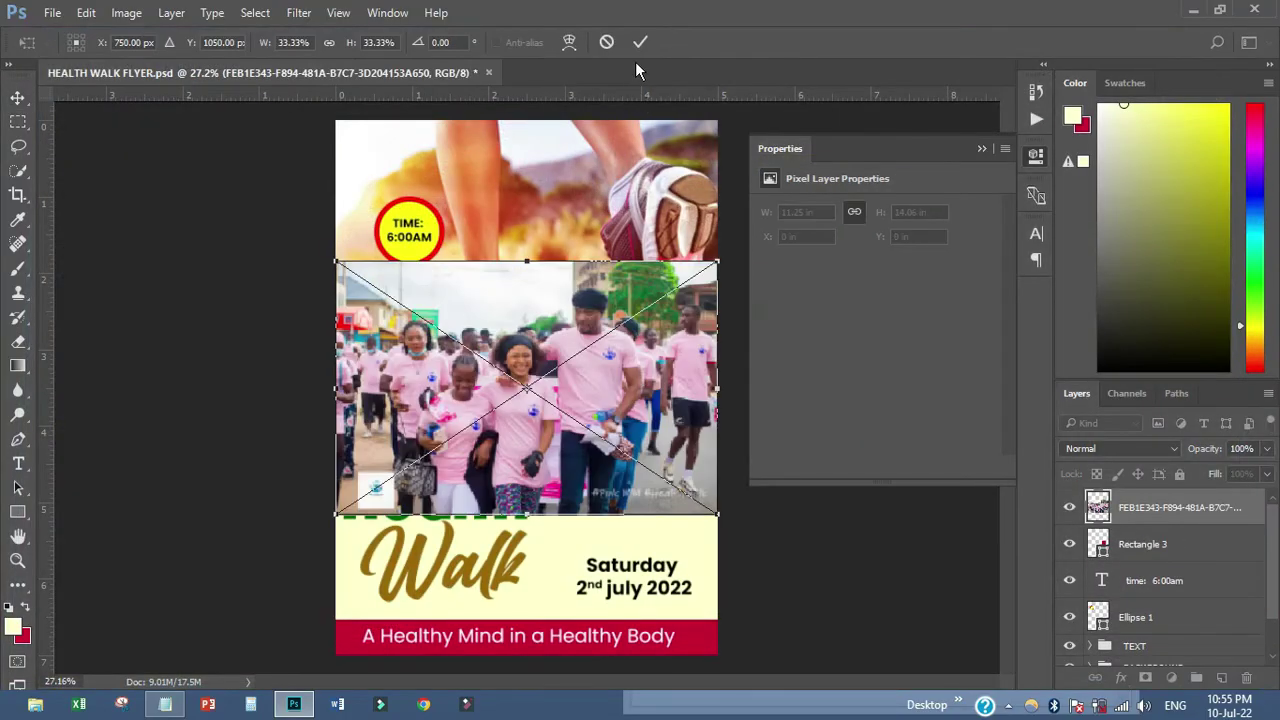
left_click(639, 43)
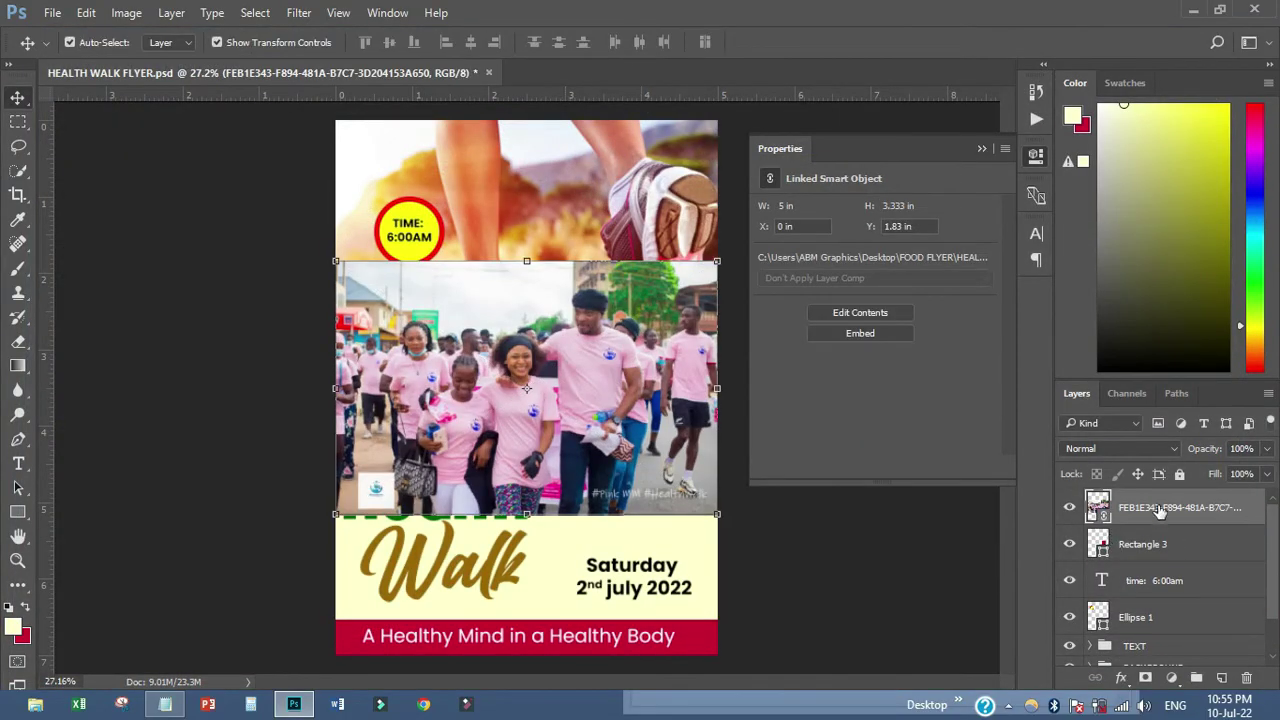
right_click(1160, 511)
left_click(930, 536)
- Scale the walkers photo down and position it to fill the rounded square
mouse_move(647, 414)
left_mouse_down()
mouse_move(680, 370)
mouse_move(664, 410)
left_mouse_up()
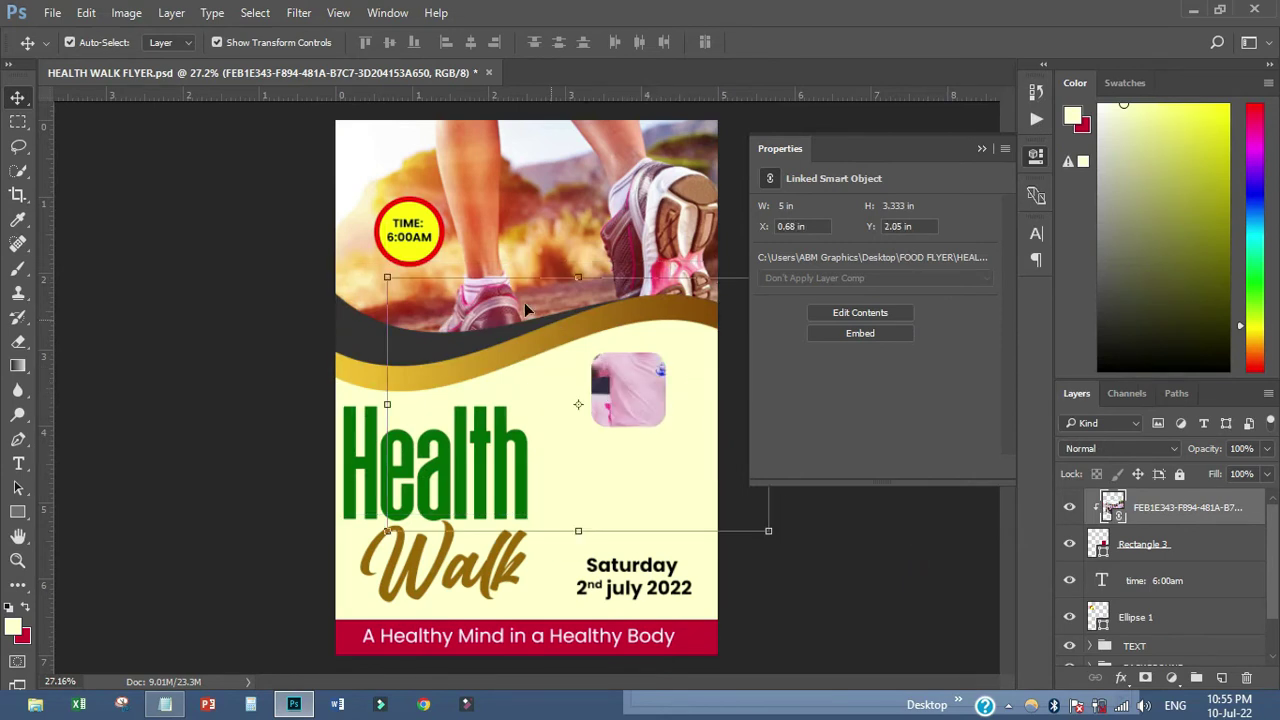
left_click_drag(384, 277, 484, 343)
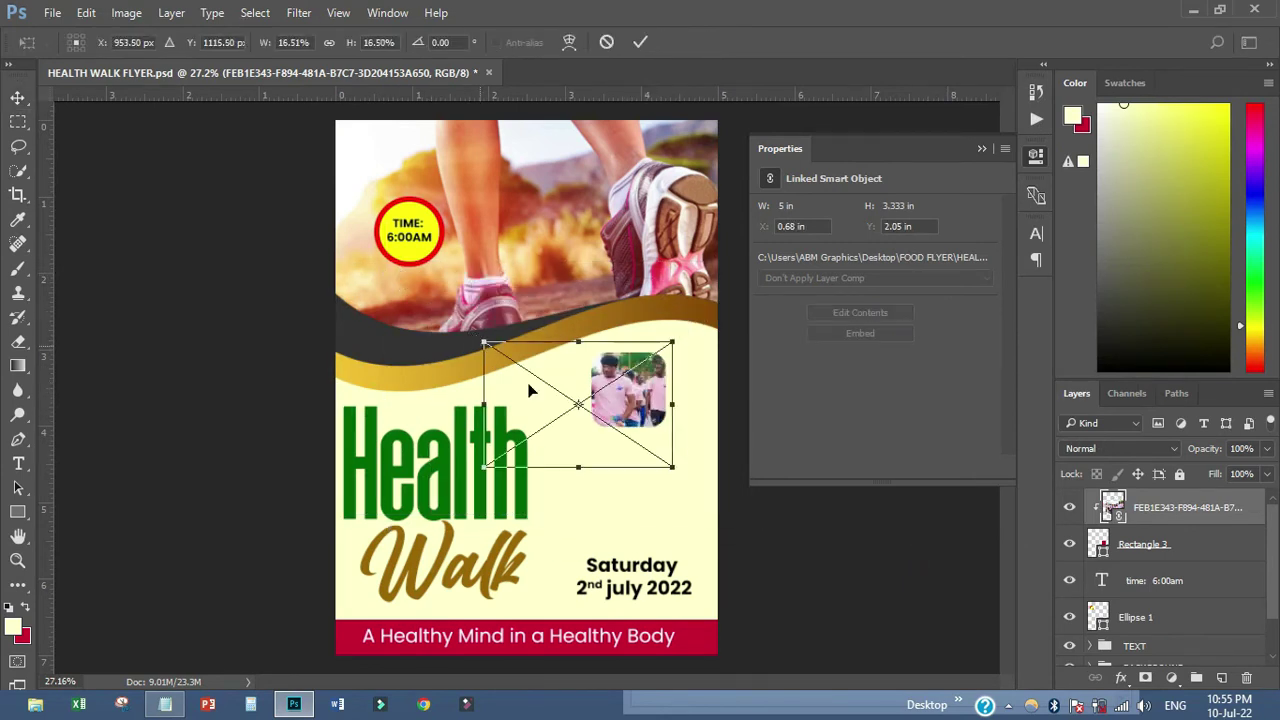
left_click_drag(652, 409, 680, 404)
left_click_drag(708, 333, 692, 348)
left_click_drag(640, 395, 645, 375)
left_click(640, 42)
left_click(1036, 157)
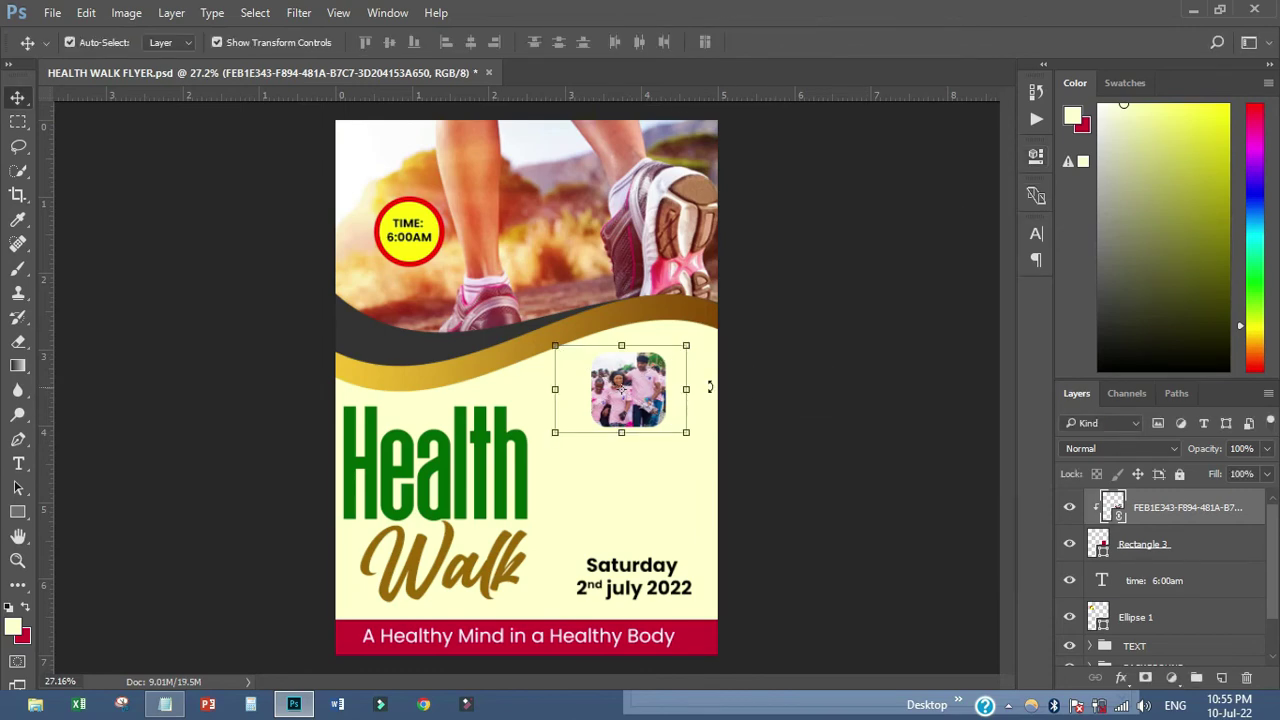
- Give the rounded Rectangle 3 shape a red 10 px stroke
scroll(610, 405, "up", 5)
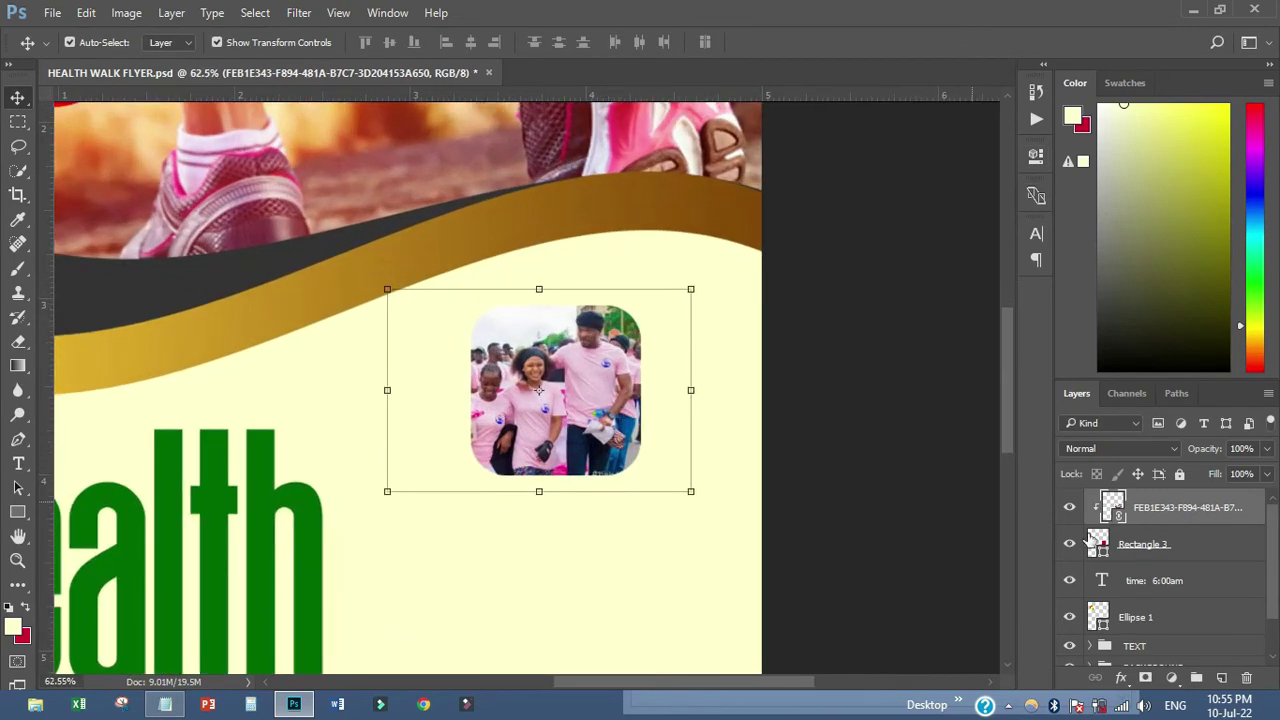
left_click(1128, 545)
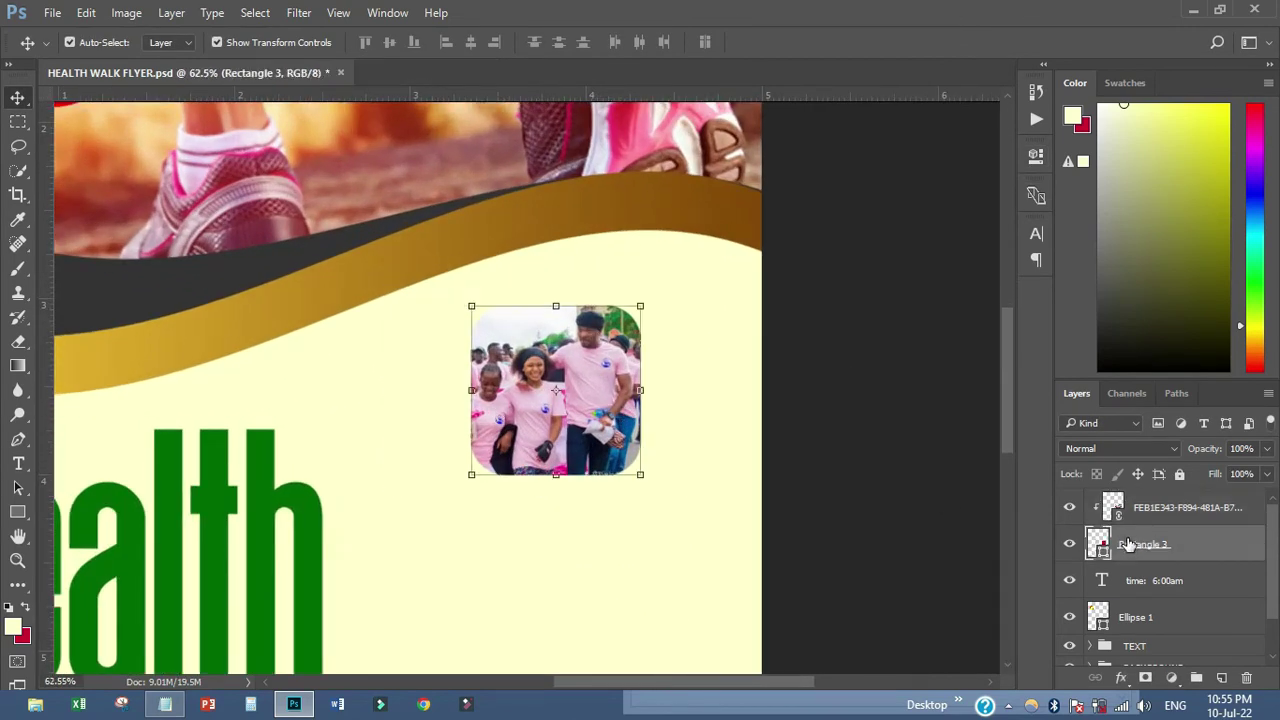
left_click(1035, 160)
left_click(801, 264)
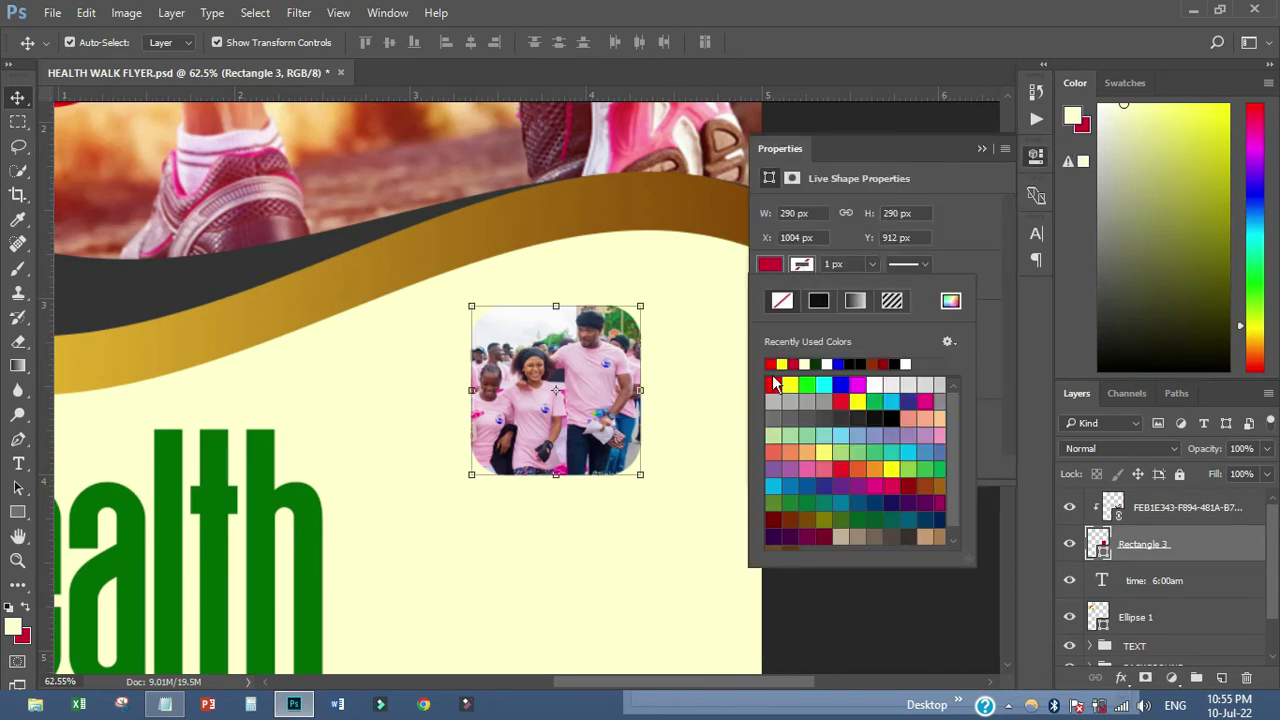
left_click(777, 362)
left_click(853, 264)
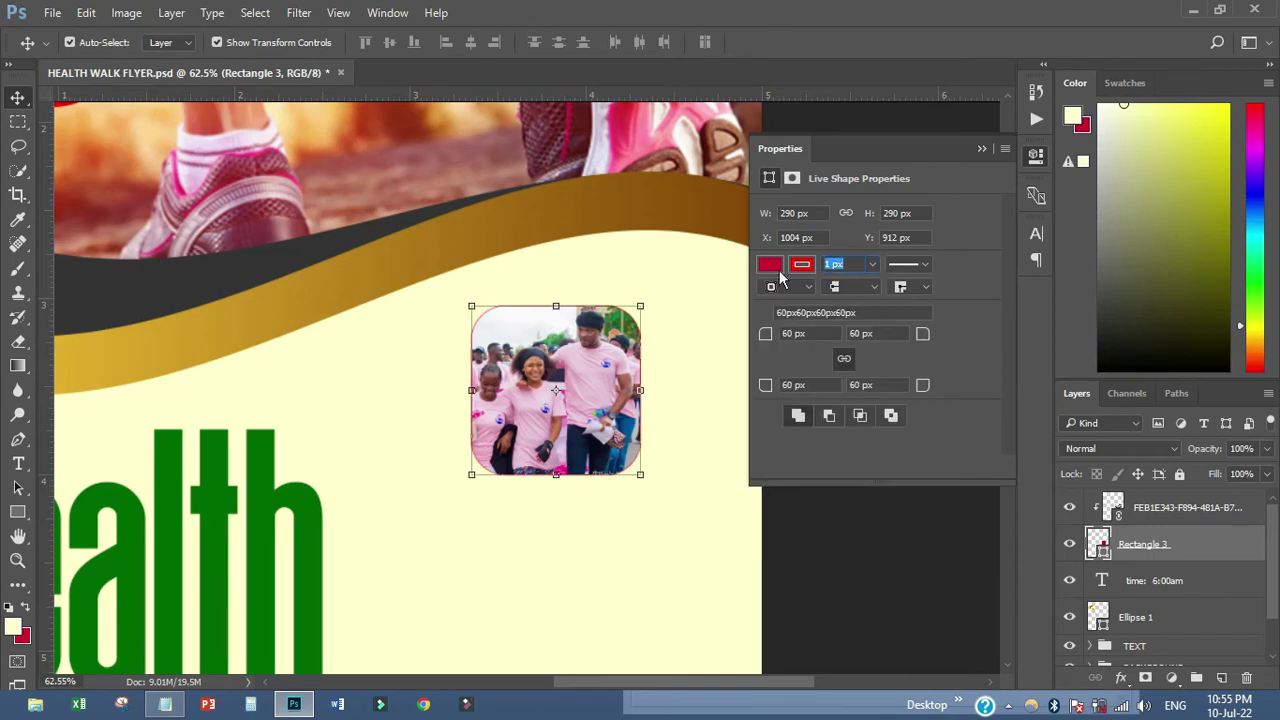
type("10")
key("Return")
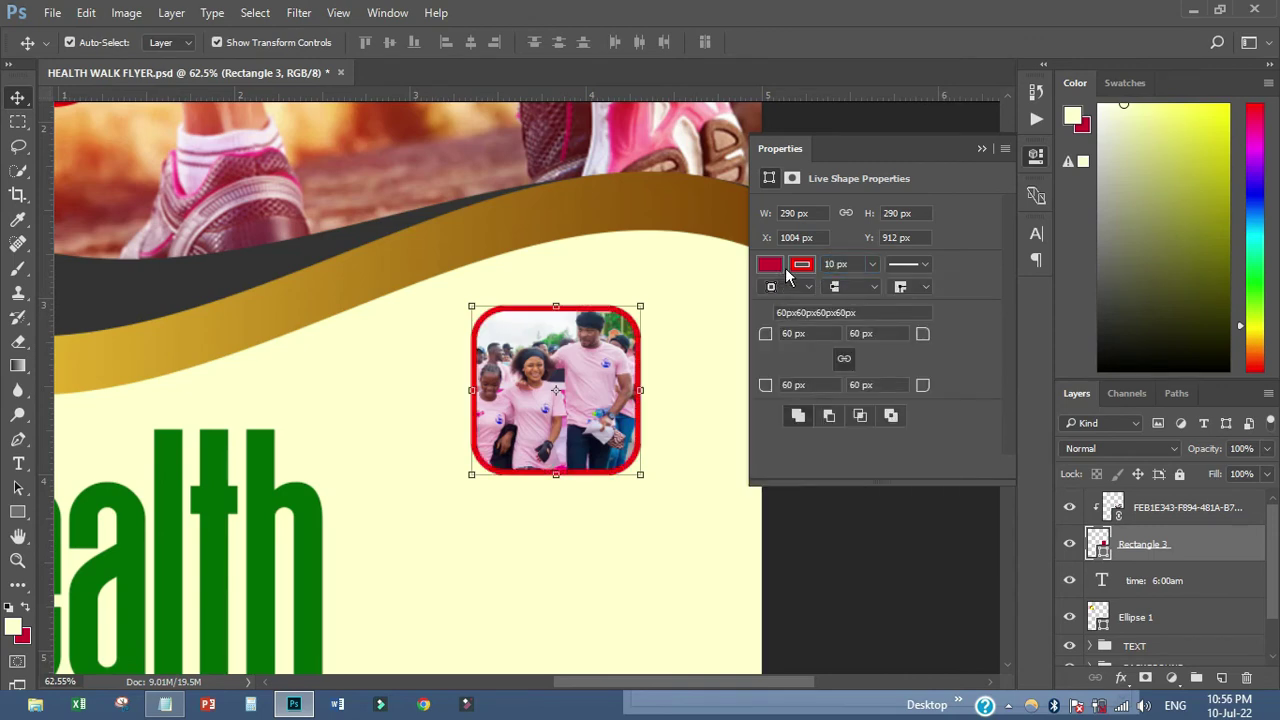
left_click(1038, 160)
scroll(803, 349, "down", 5)
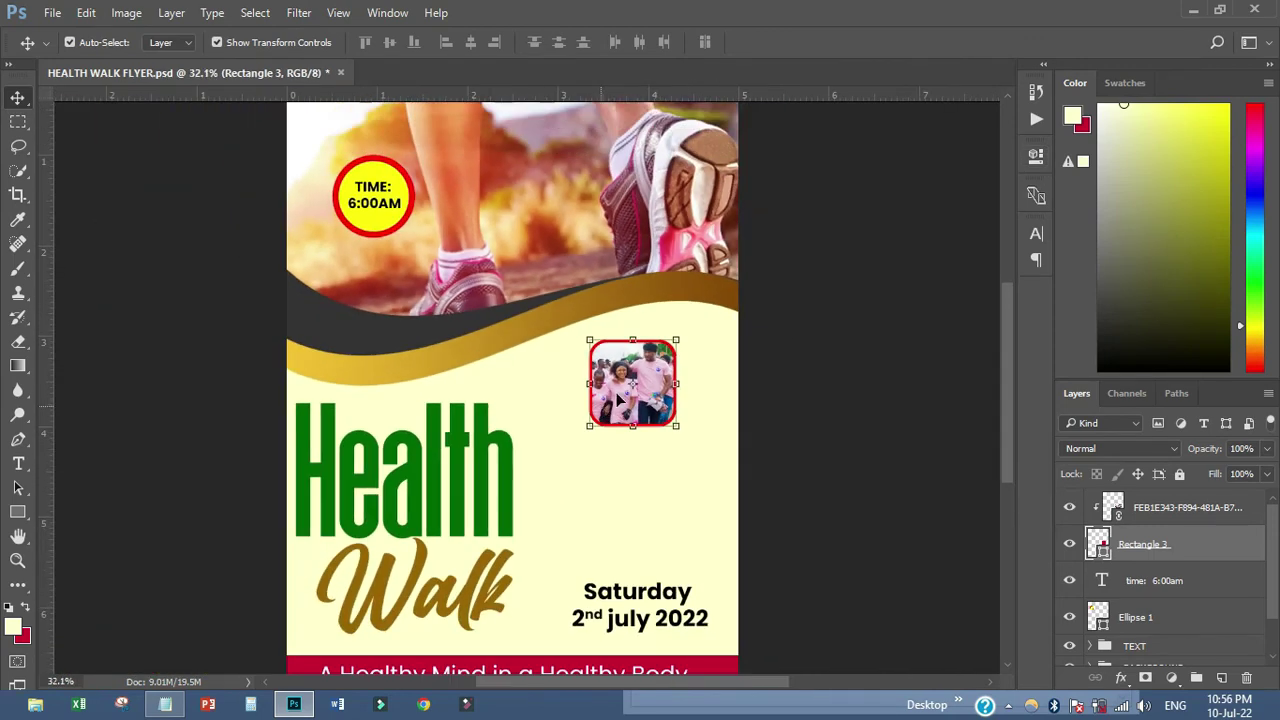
left_click(1170, 513)
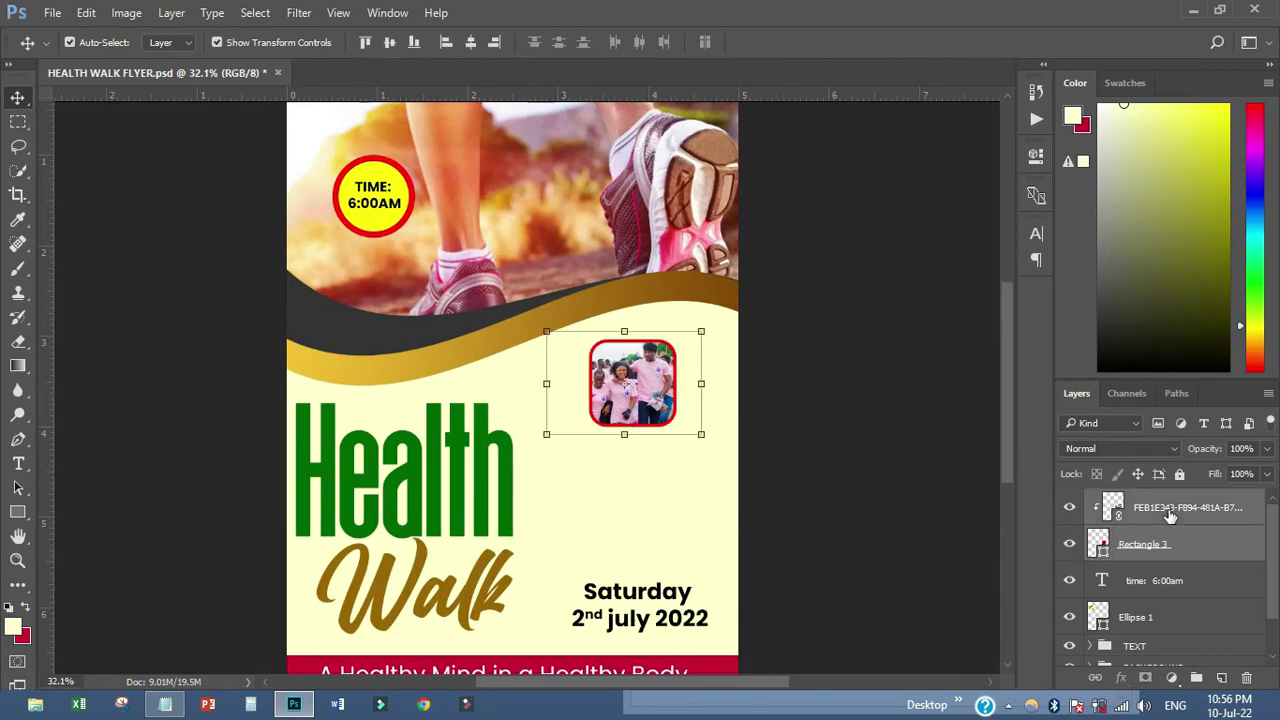
- Group the photo with its frame as '1', duplicate it, and set the copies side by side
left_click(1205, 679)
double_click(1137, 500)
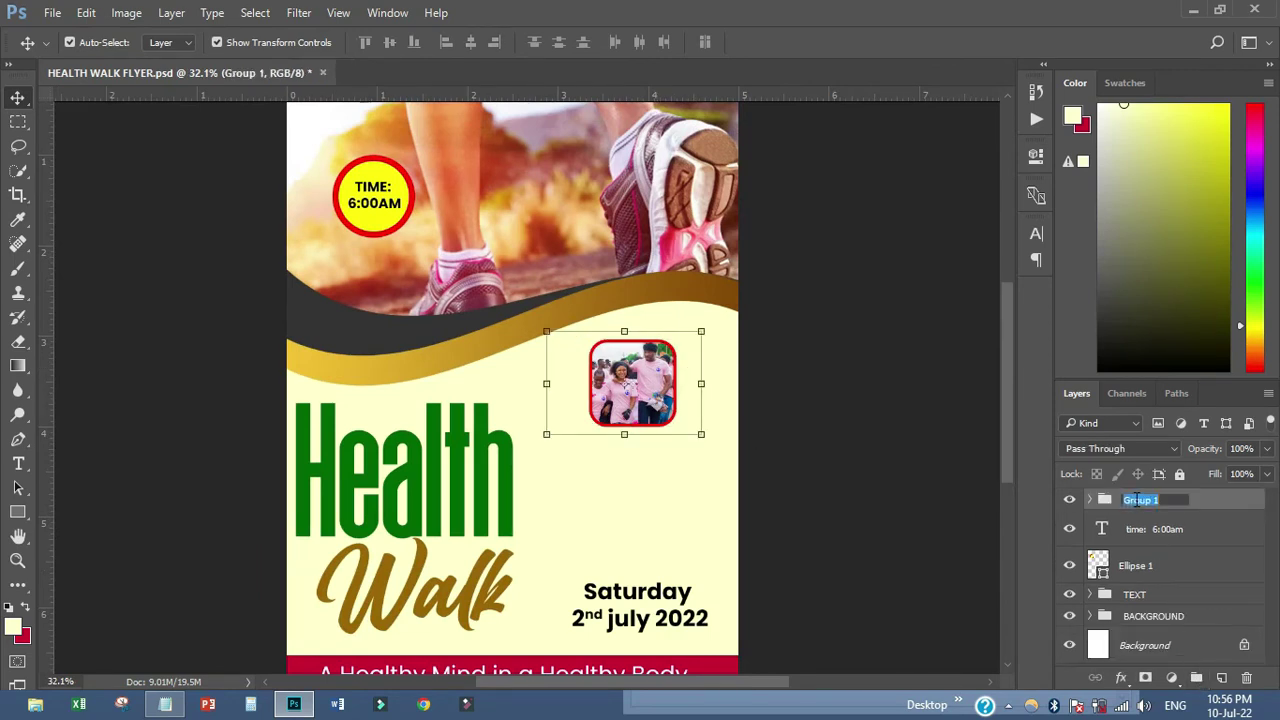
type("1")
key("Return")
key("ctrl+j")
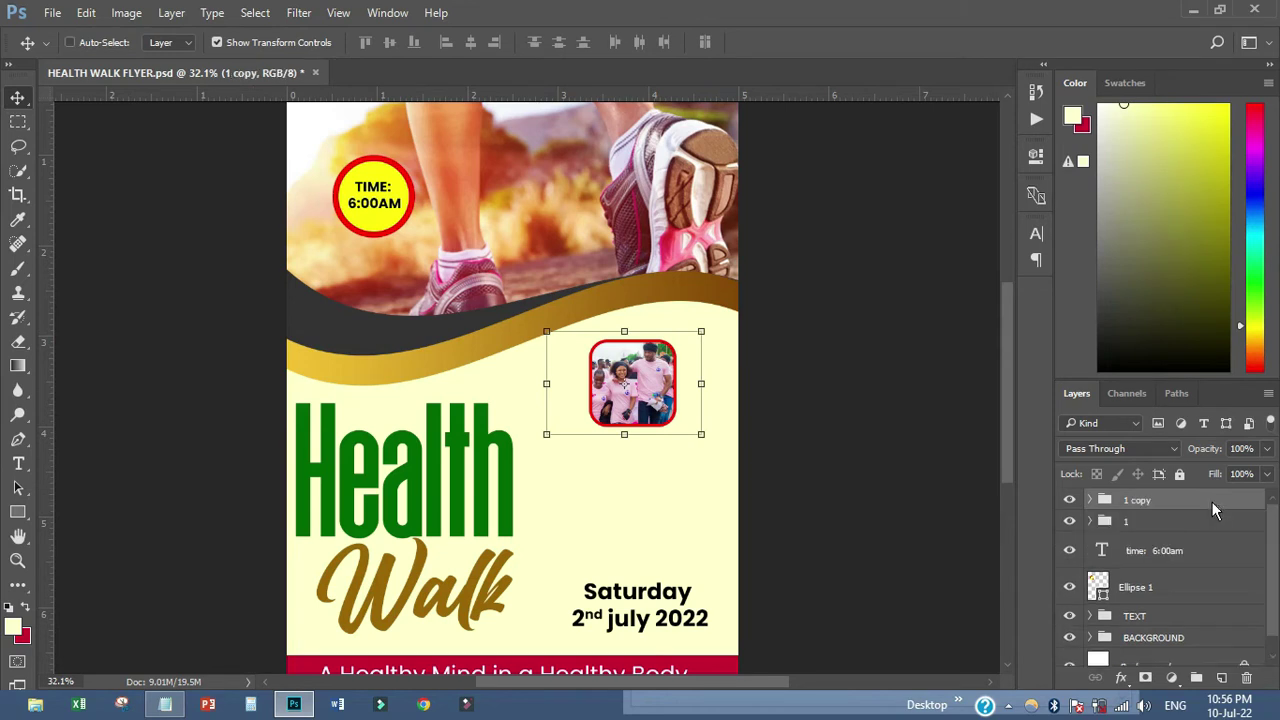
left_click(1139, 522)
mouse_move(673, 413)
left_mouse_down()
mouse_move(596, 413)
mouse_move(660, 405)
left_mouse_up()
left_click(1137, 500)
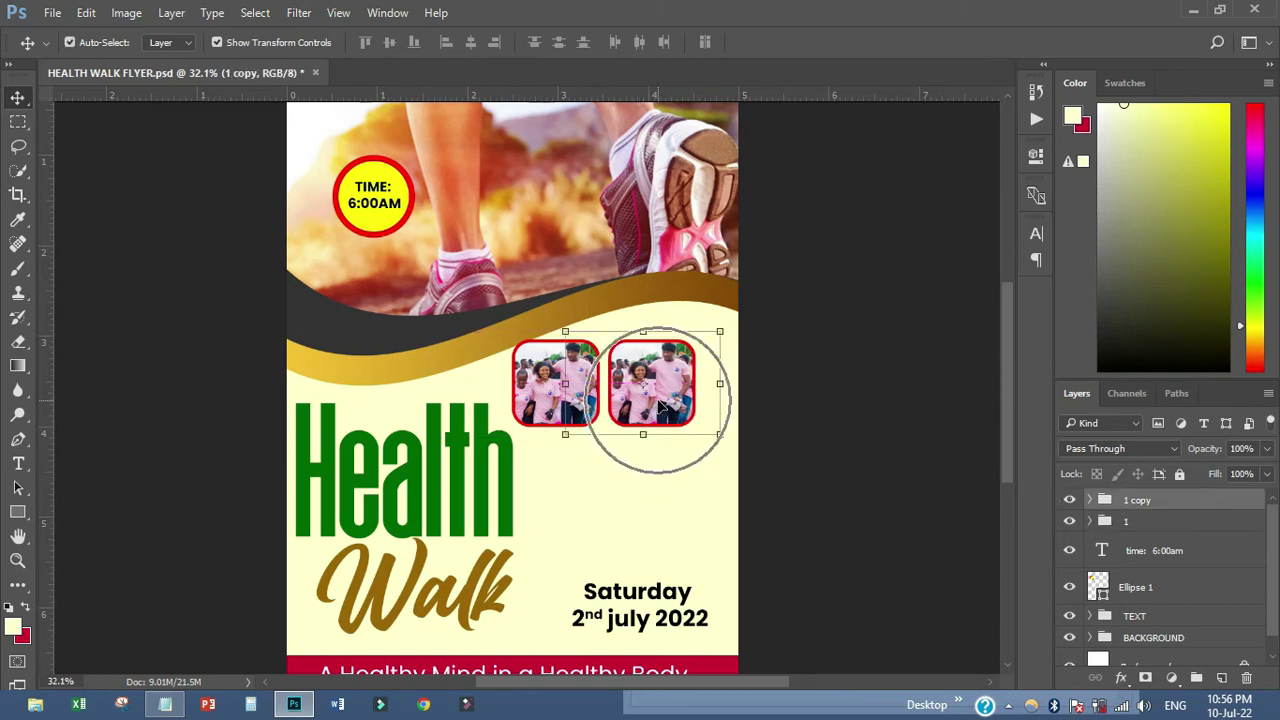
- Rename the duplicate group to '2' and delete its photo
double_click(1138, 500)
type("2")
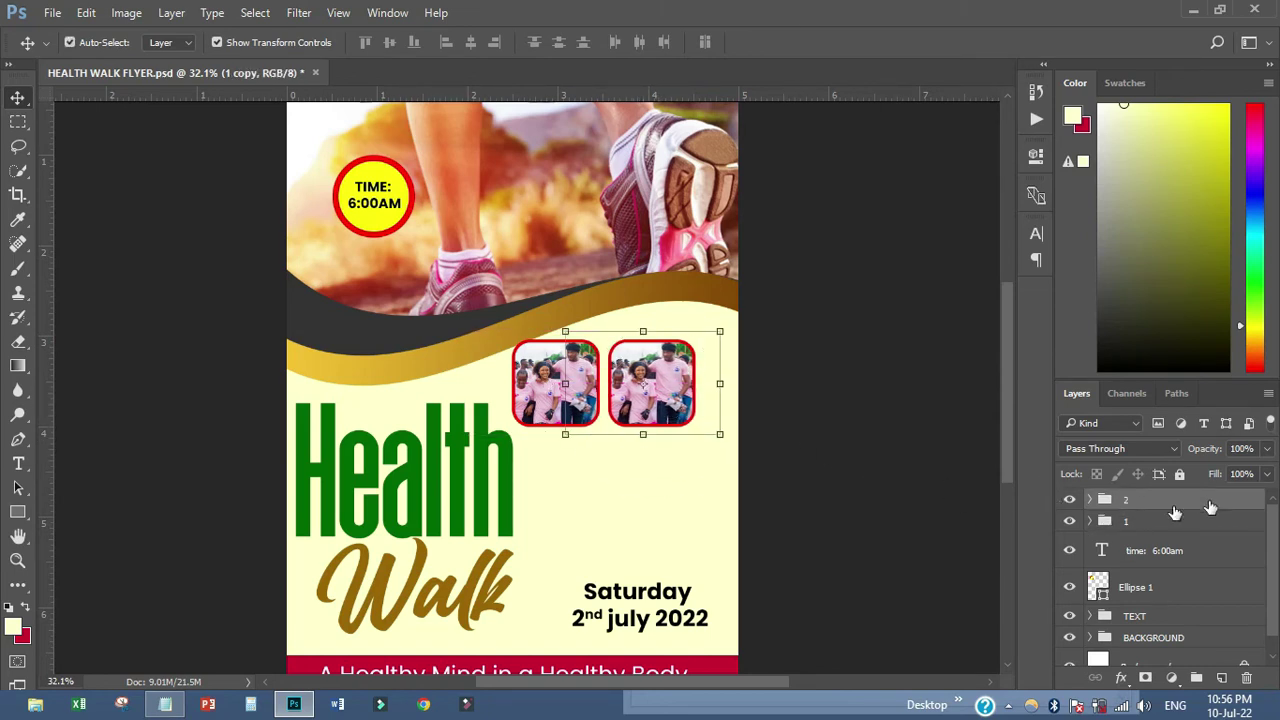
key("Return")
left_click(1090, 500)
left_click(1162, 528)
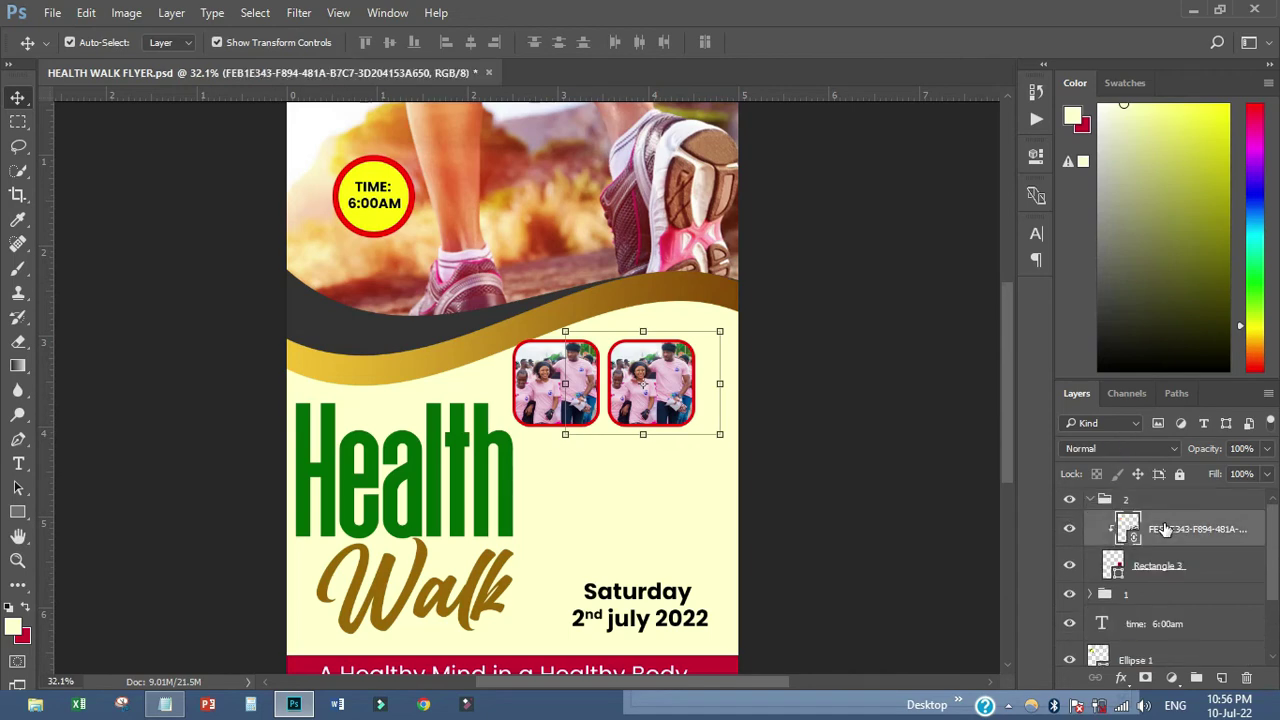
key("Delete")
left_click(53, 13)
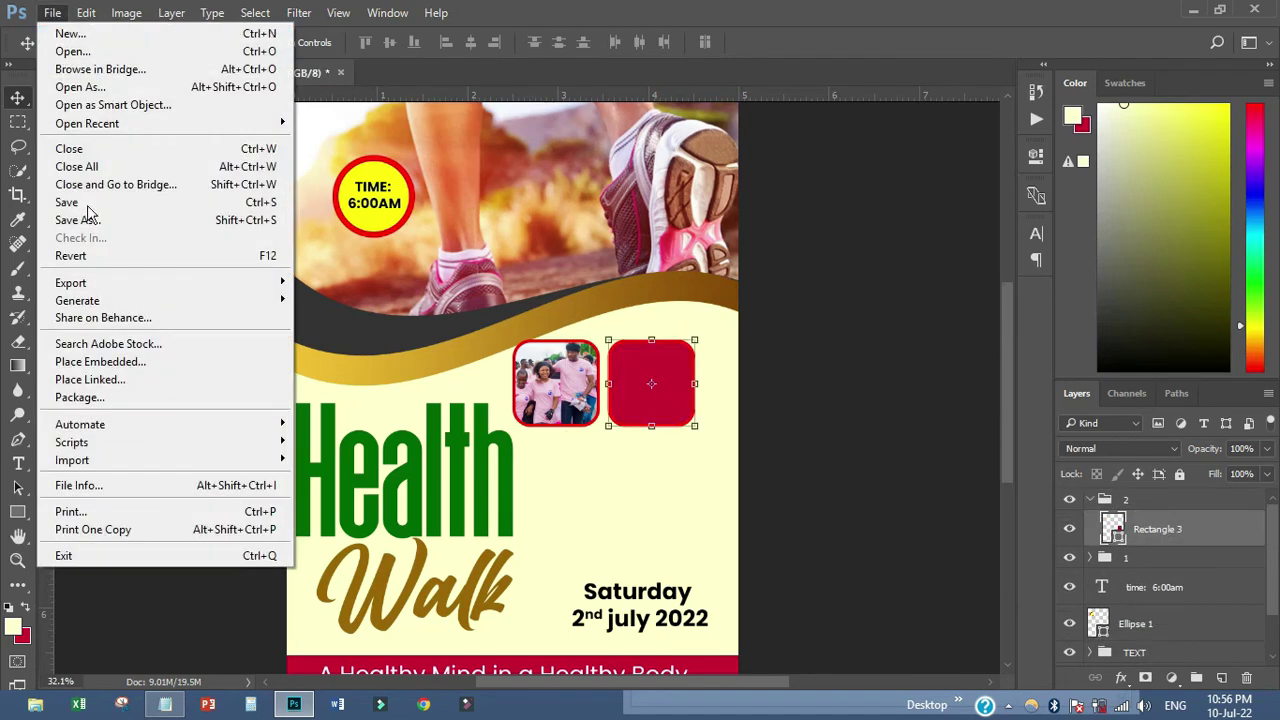
- Place 10000-steps-claremont-podiatry as a linked photo and clip it into group 2's frame
left_click(119, 374)
double_click(221, 169)
left_click(640, 47)
right_click(1158, 533)
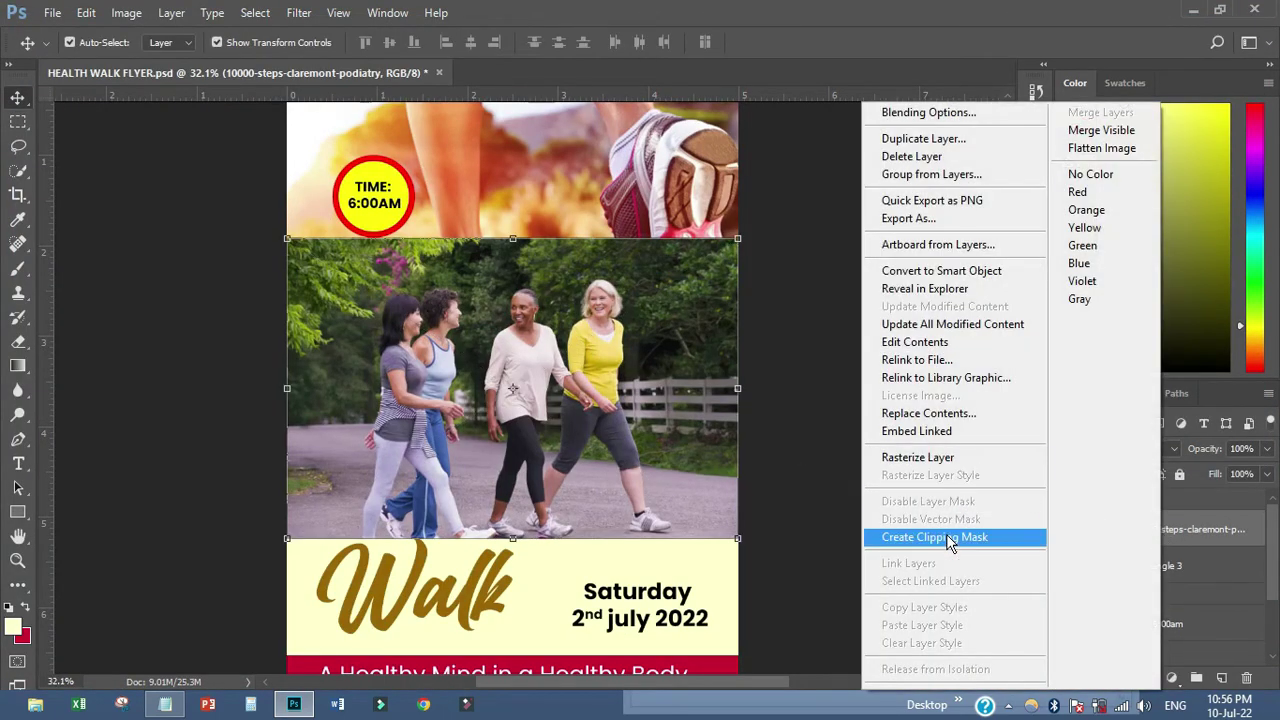
left_click(952, 541)
- Scale the park-path photo to about 16% and position it within the second frame
left_click_drag(628, 396, 727, 407)
left_click_drag(840, 247, 711, 337)
left_click_drag(664, 396, 697, 394)
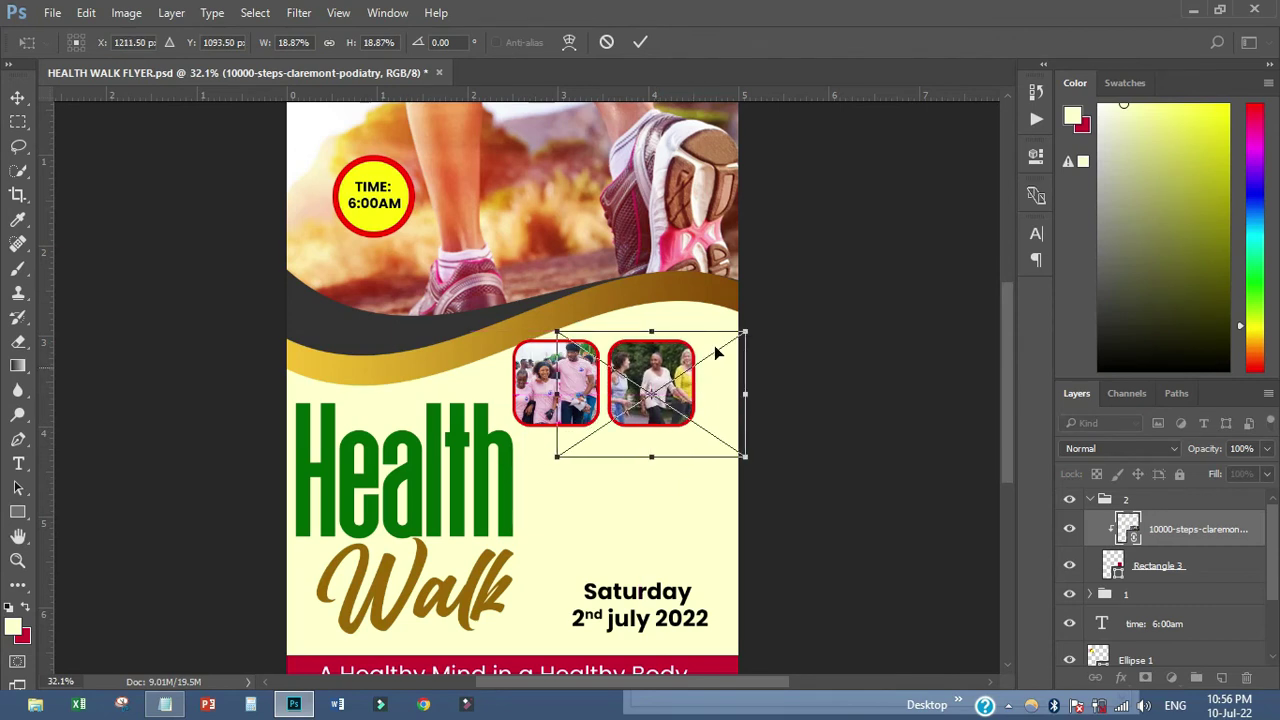
left_click_drag(744, 332, 731, 341)
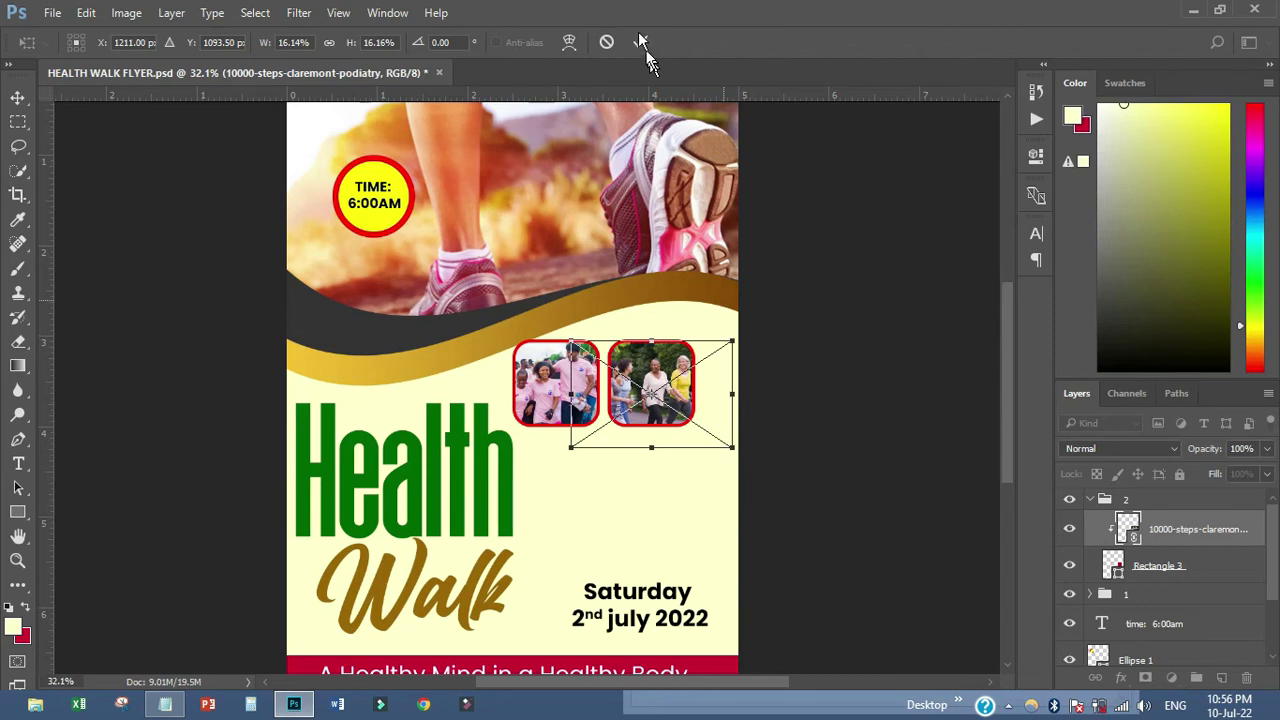
left_click(641, 42)
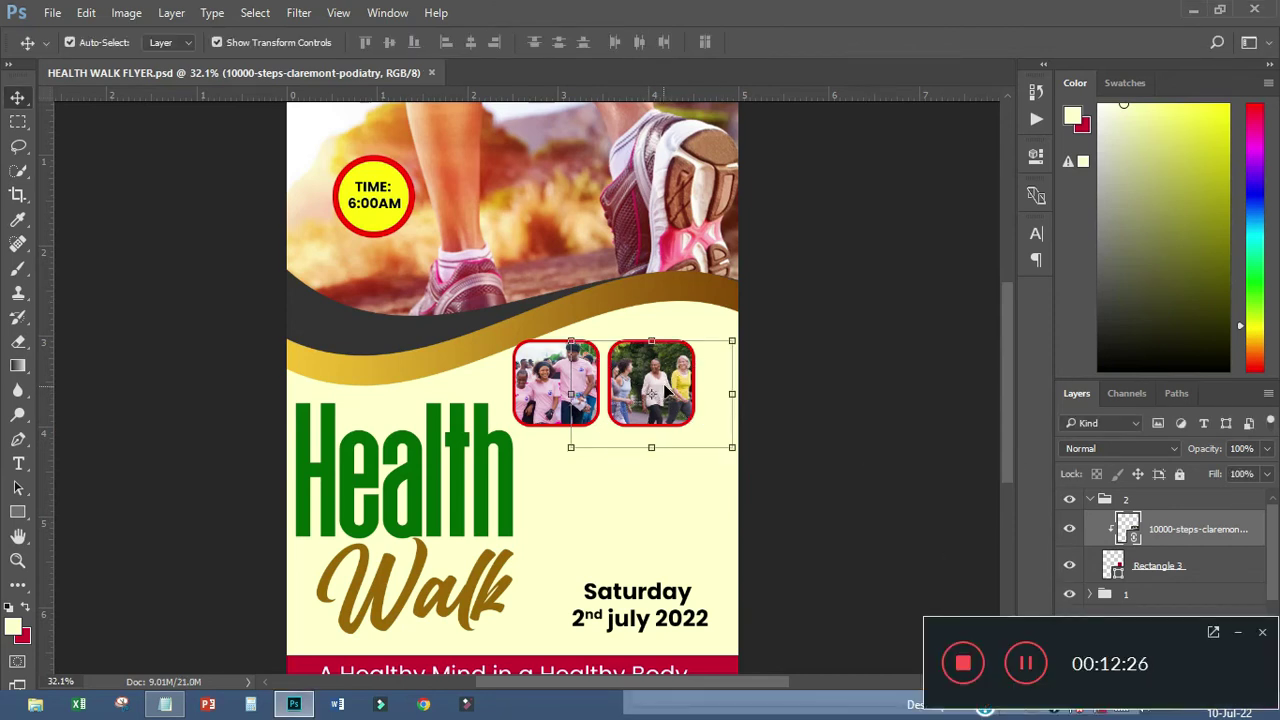
mouse_move(675, 383)
left_mouse_down()
mouse_move(684, 372)
mouse_move(668, 386)
left_mouse_up()
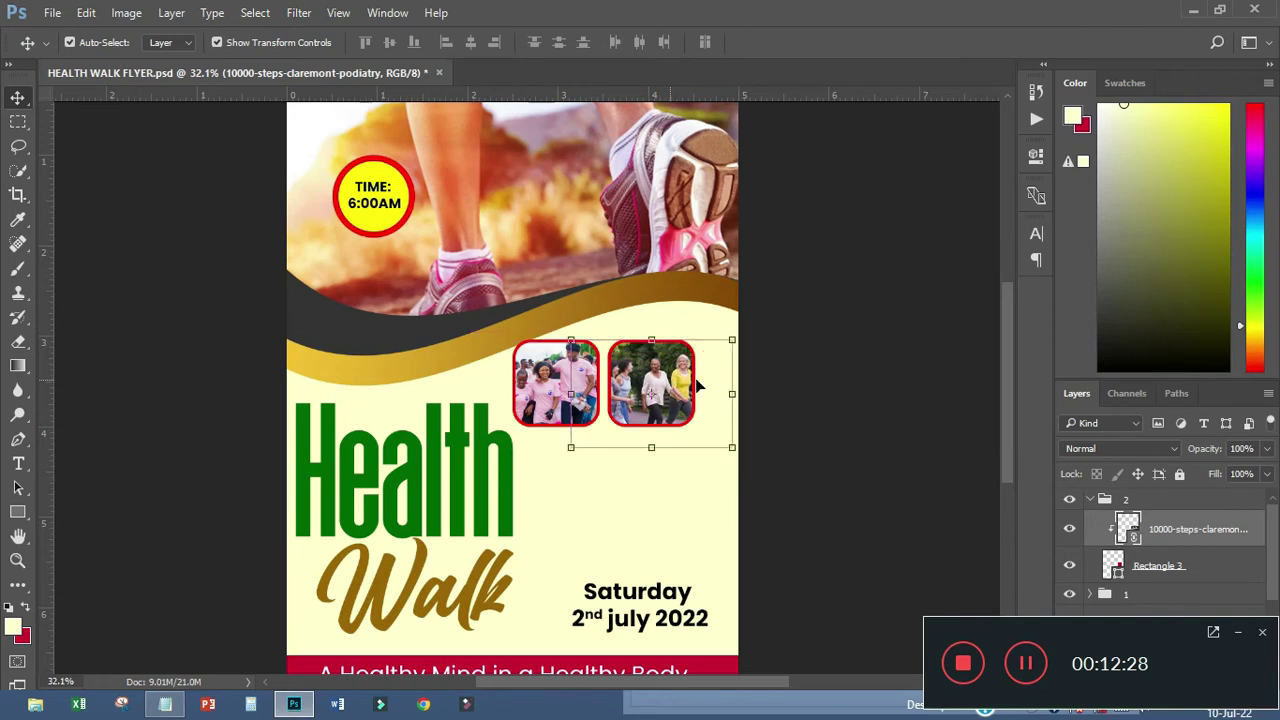
- Duplicate group 2 as '2 copy', move it below the others, and delete its photo
left_click(815, 388)
left_click(1090, 499)
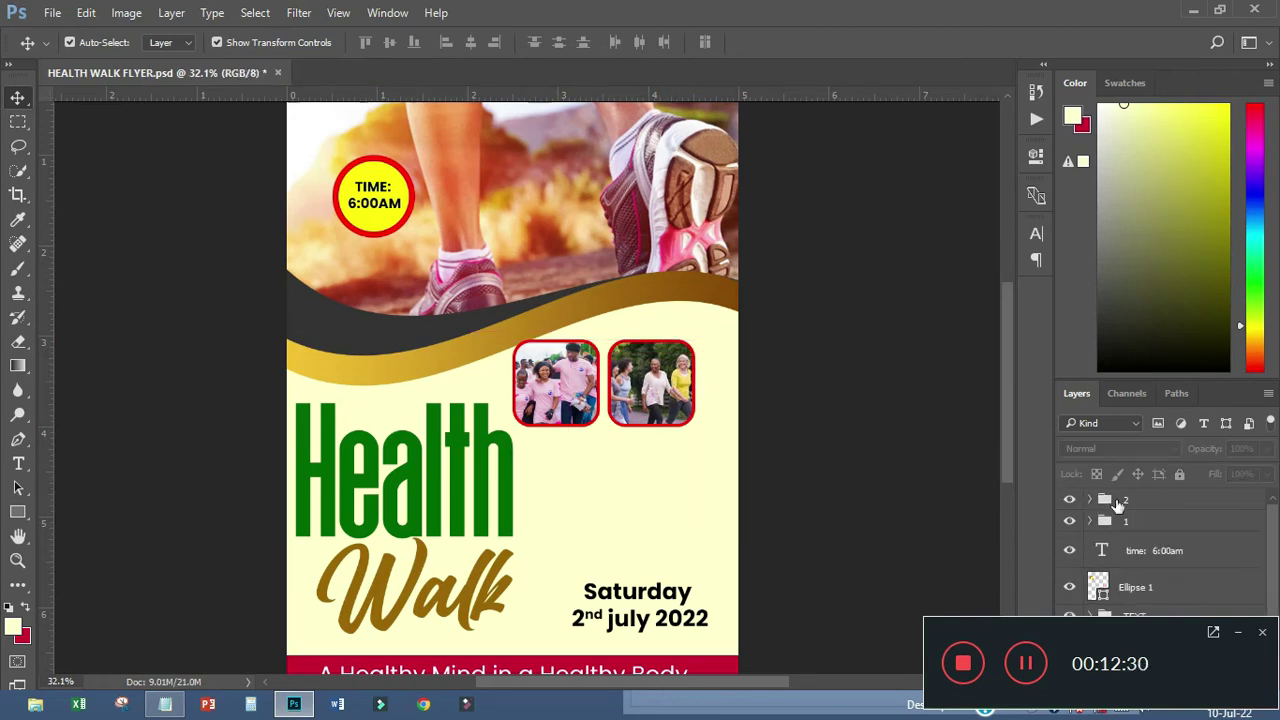
left_click(1122, 504)
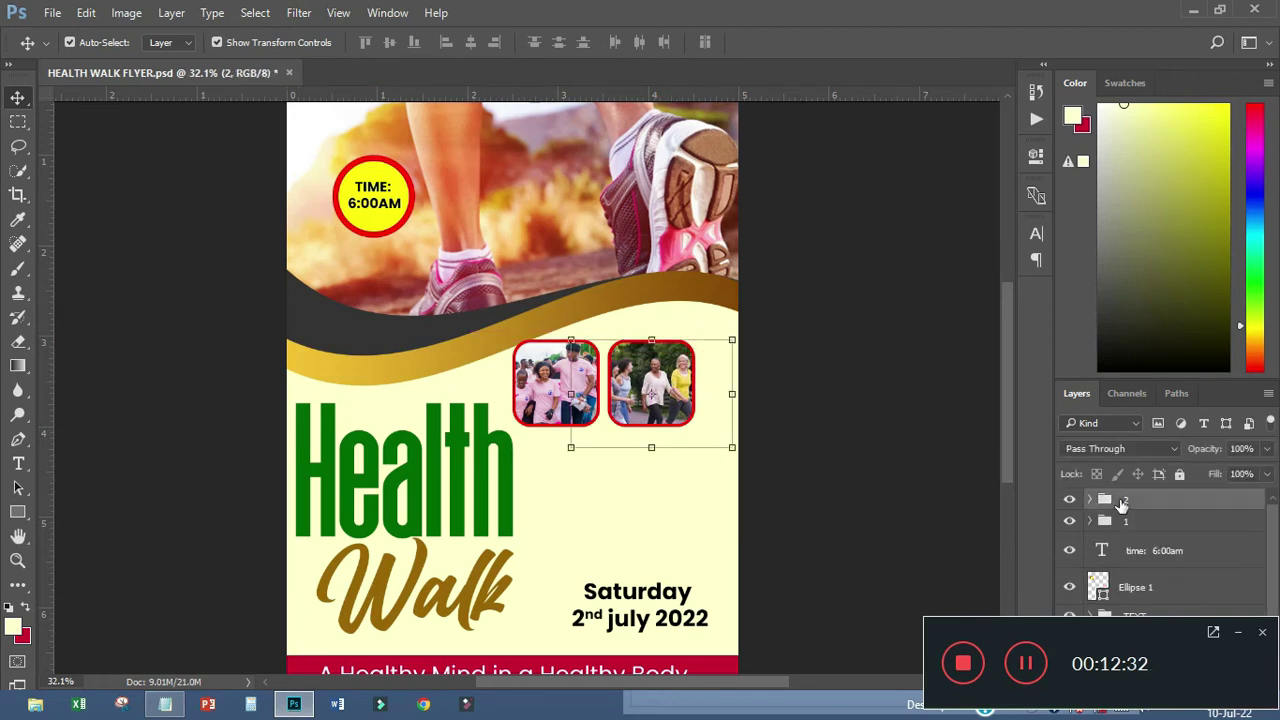
key("ctrl+j")
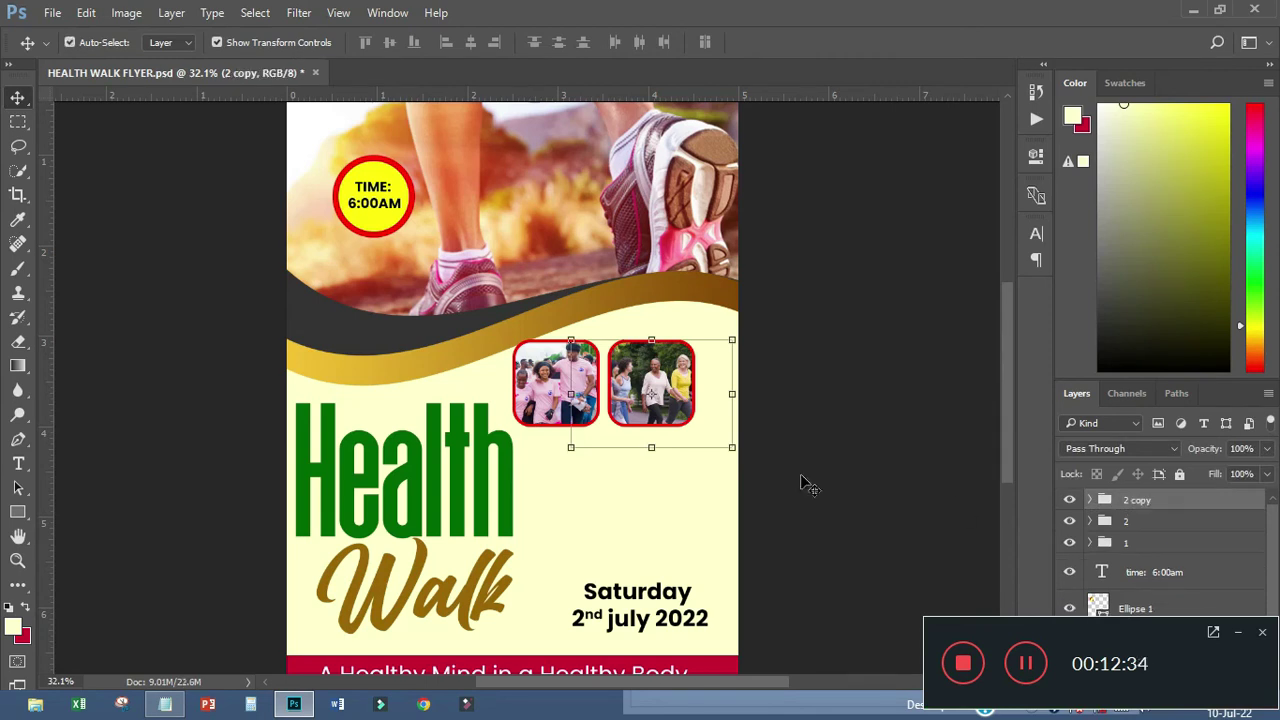
left_click_drag(676, 413, 640, 505)
left_click(612, 470, "ctrl")
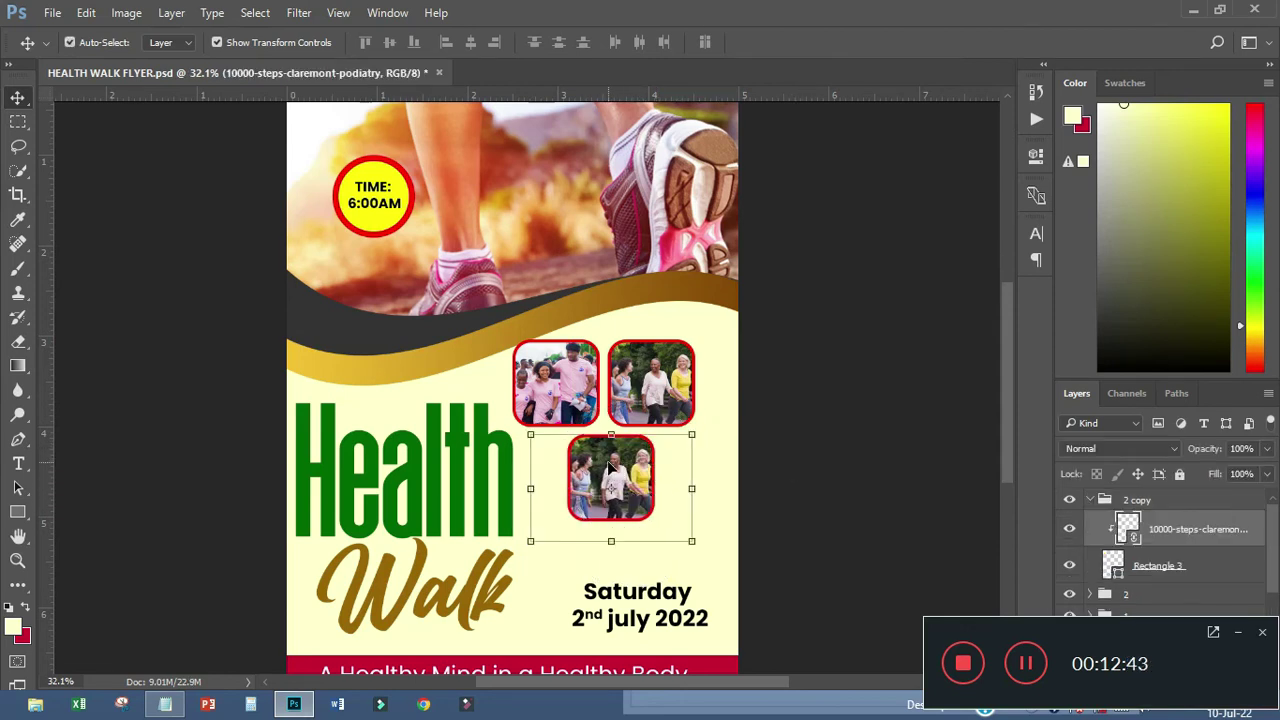
key("Delete")
left_click(52, 13)
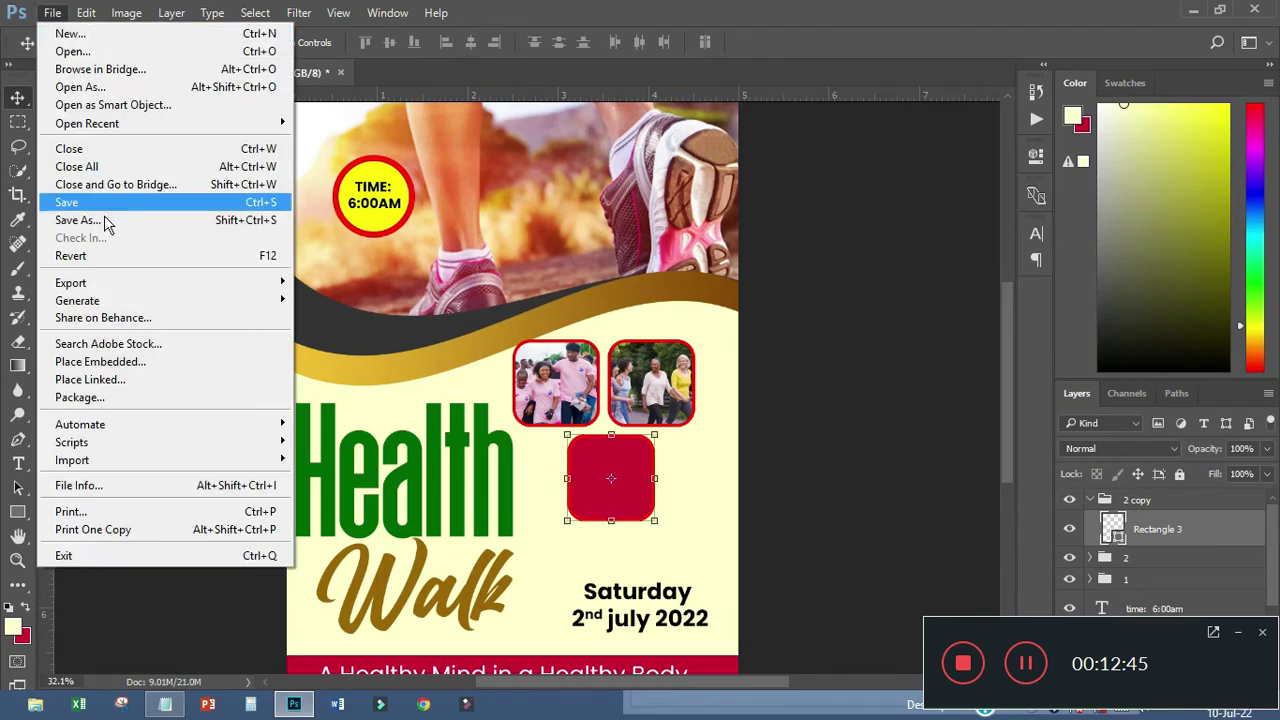
- Place AdobeStock_265110442 from the FOOD FLYER folder and clip it into the third frame
left_click(100, 381)
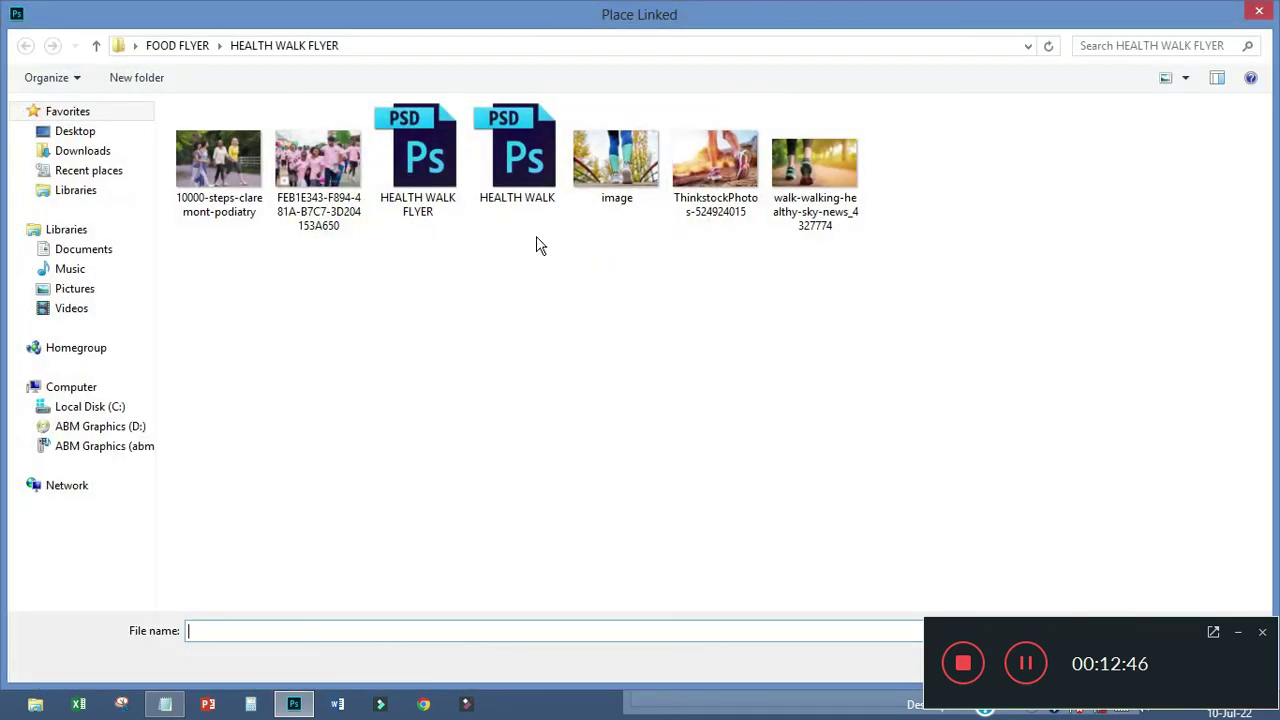
left_click(196, 46)
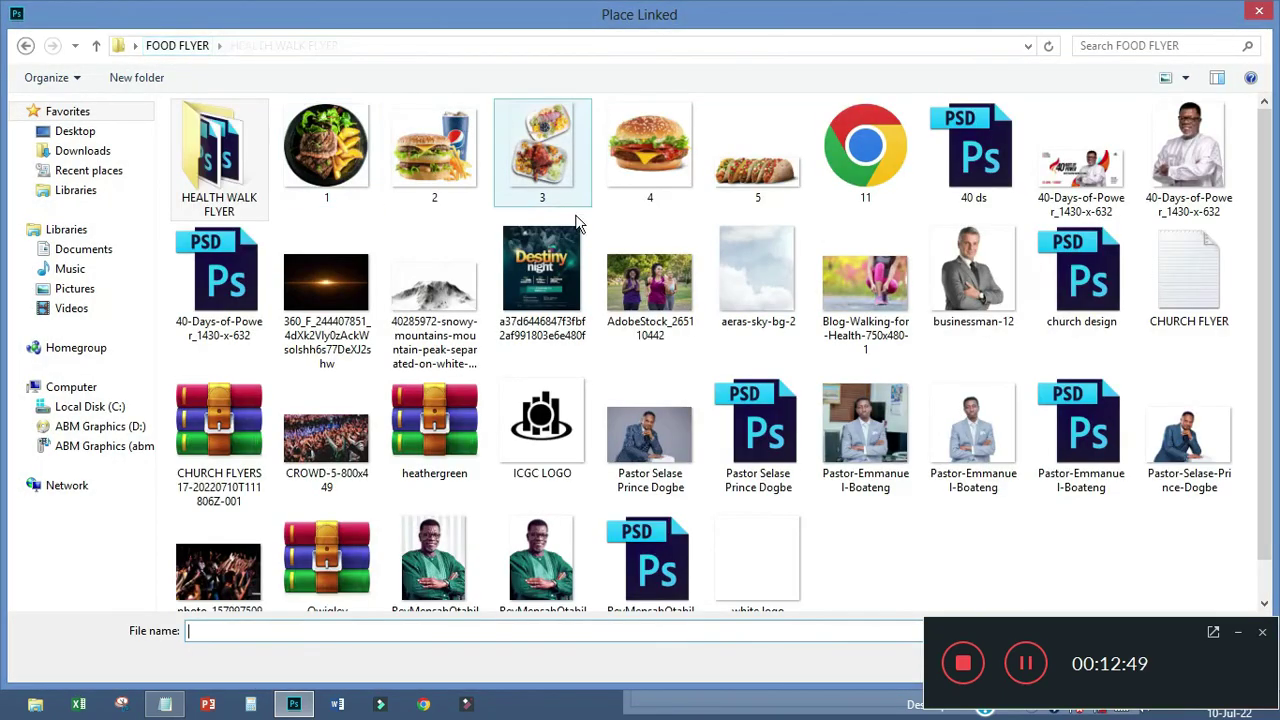
left_click(645, 290)
double_click(645, 290)
left_click_drag(597, 370, 658, 470)
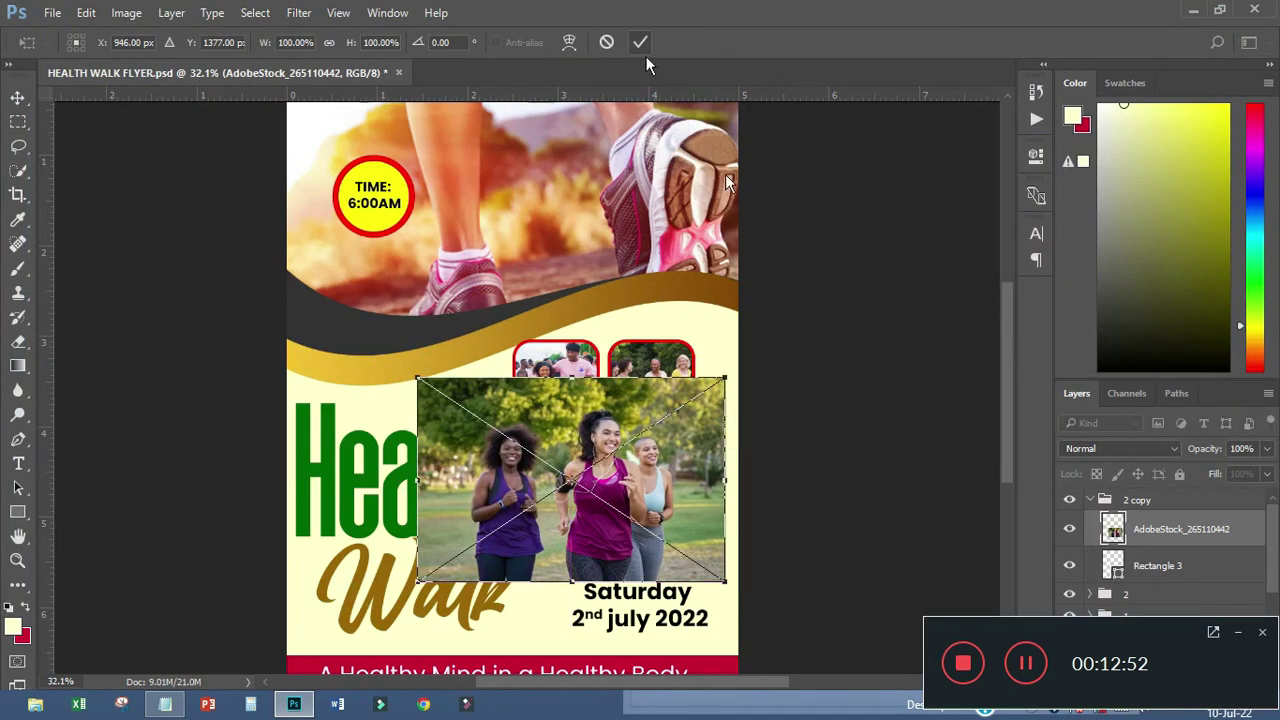
left_click(640, 42)
right_click(1155, 530)
left_click(930, 538)
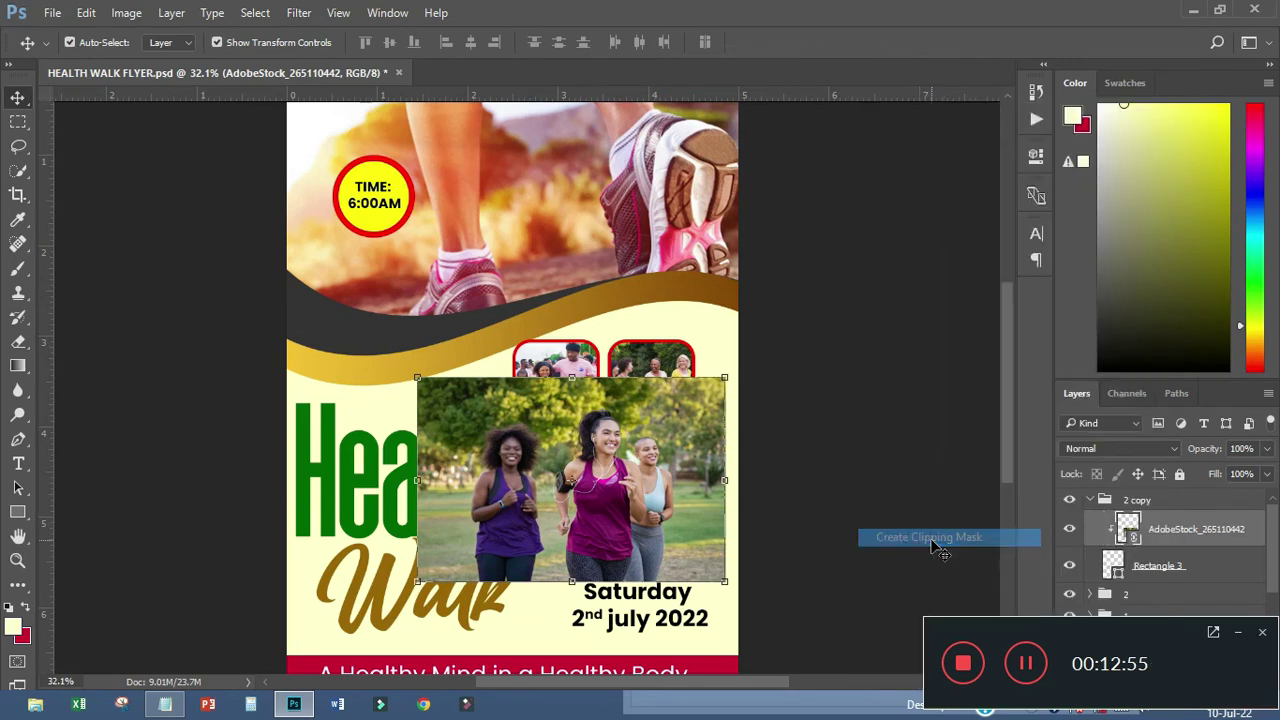
- Scale the jogging photo to about 61% and centre it in the third frame
left_click_drag(720, 380, 662, 421)
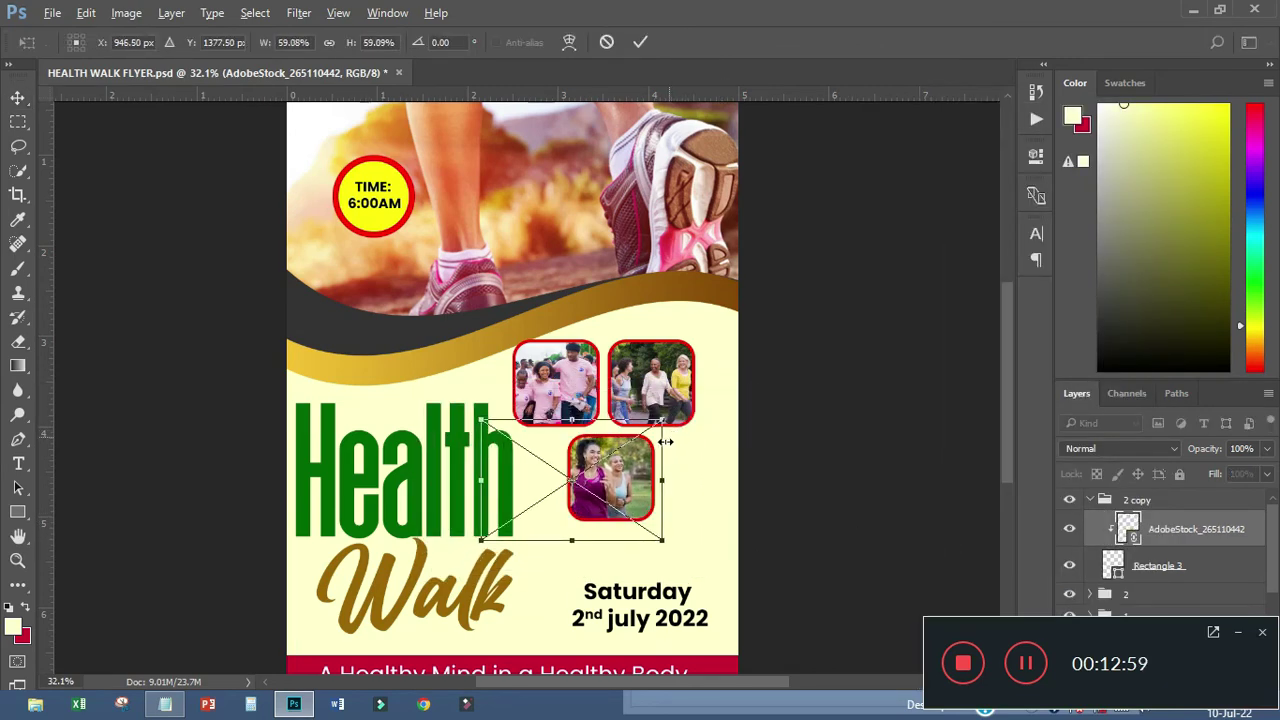
mouse_move(624, 488)
left_mouse_down()
mouse_move(658, 493)
mouse_move(647, 495)
left_mouse_up()
left_click_drag(681, 423, 690, 422)
left_click(639, 45)
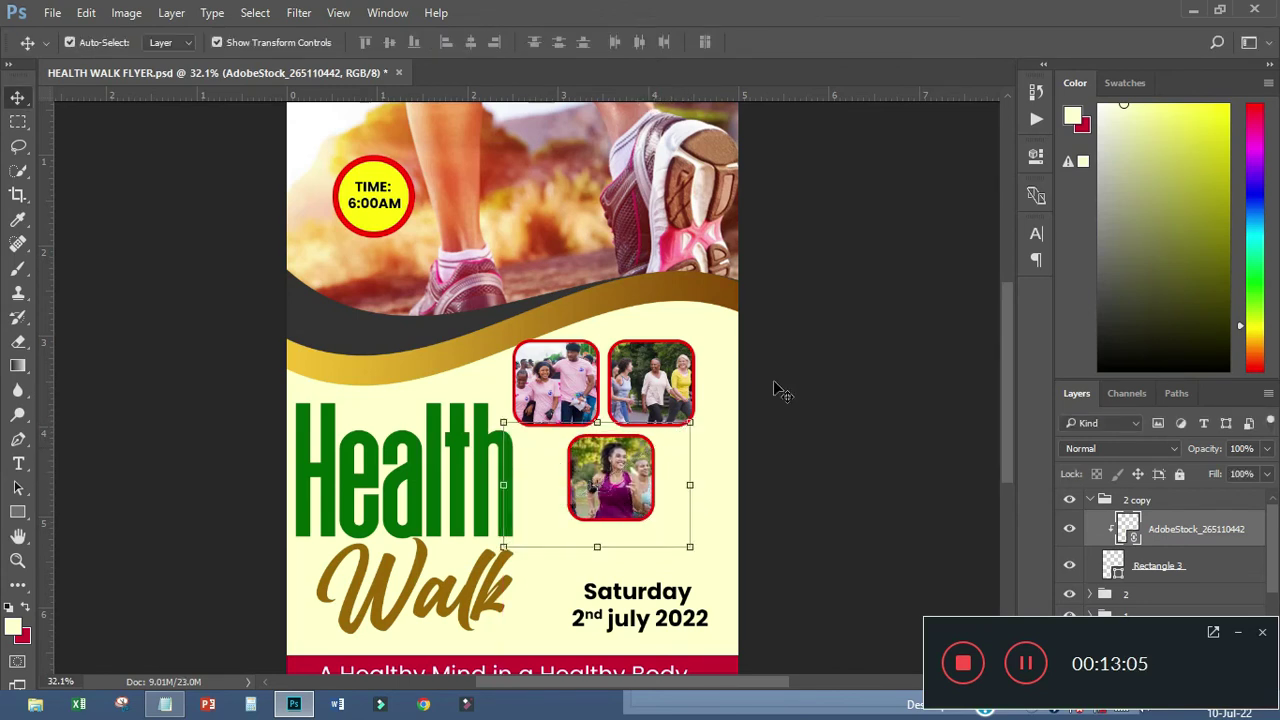
- Move groups 2 copy, 2 and 1 together right and down, then save
left_click(1092, 500)
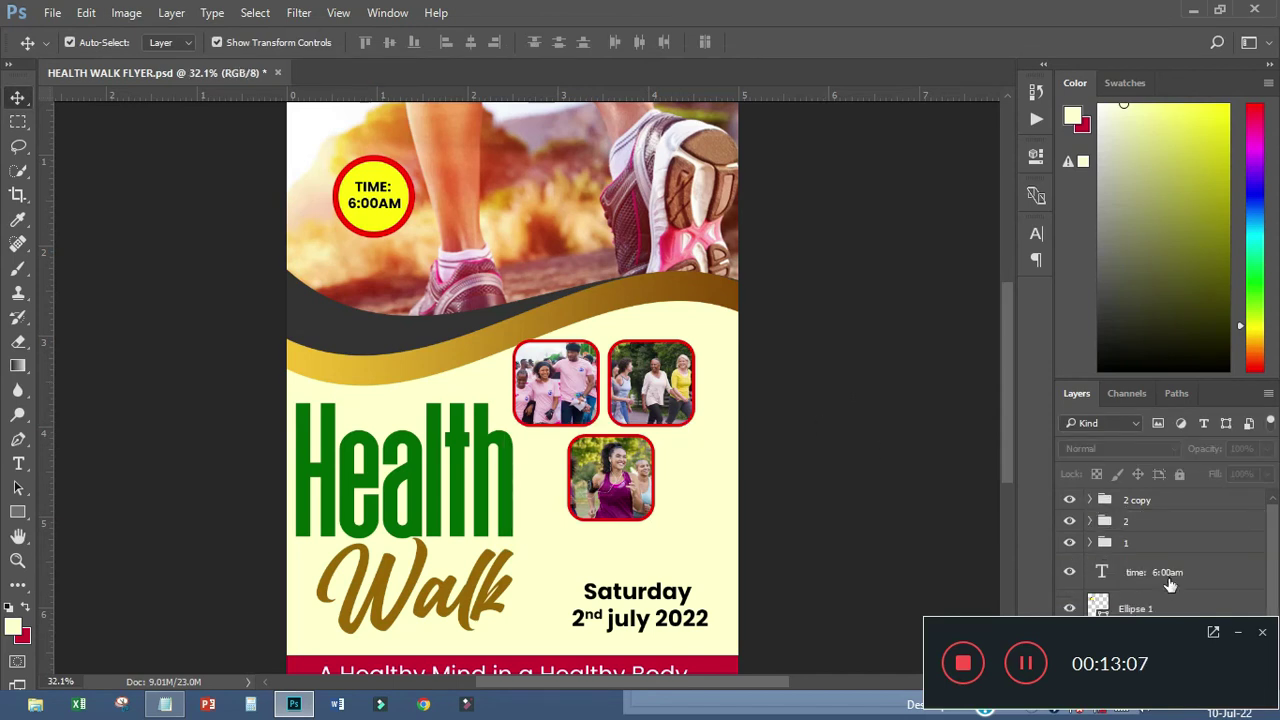
left_click(1240, 632)
left_click(1134, 503)
left_click(1122, 545, "ctrl")
left_click_drag(681, 457, 680, 480)
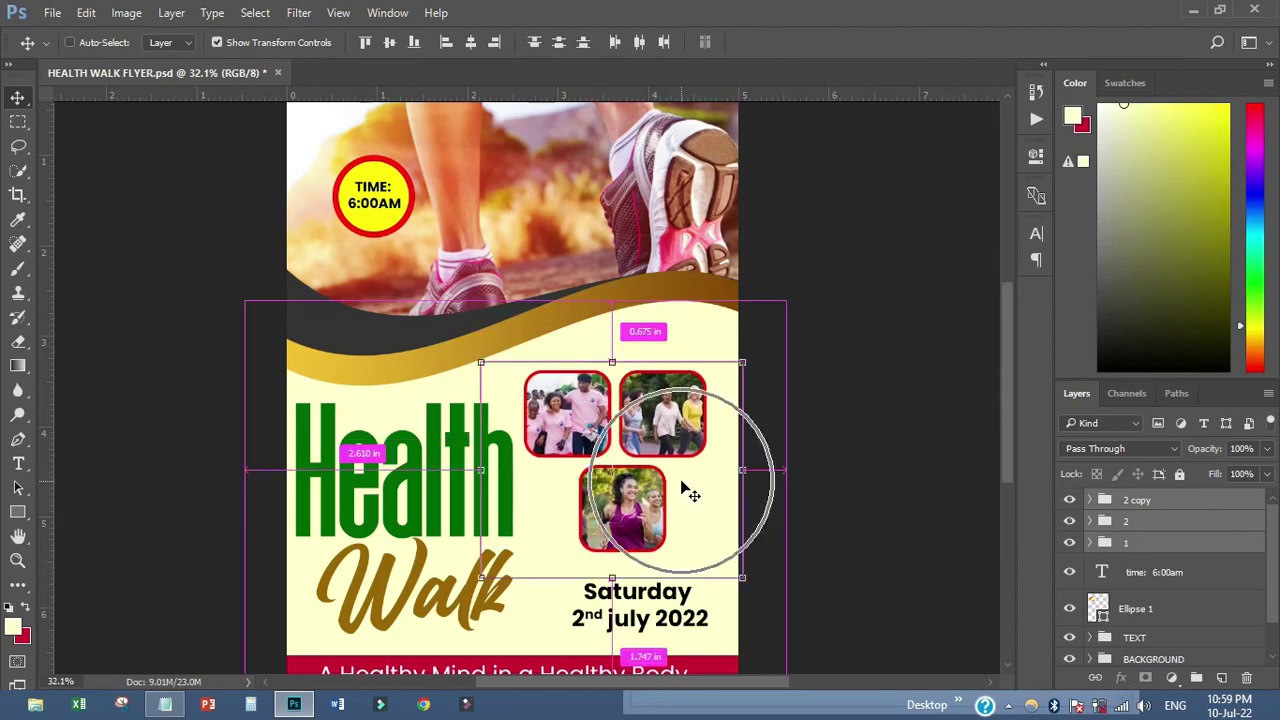
key("ctrl+s")
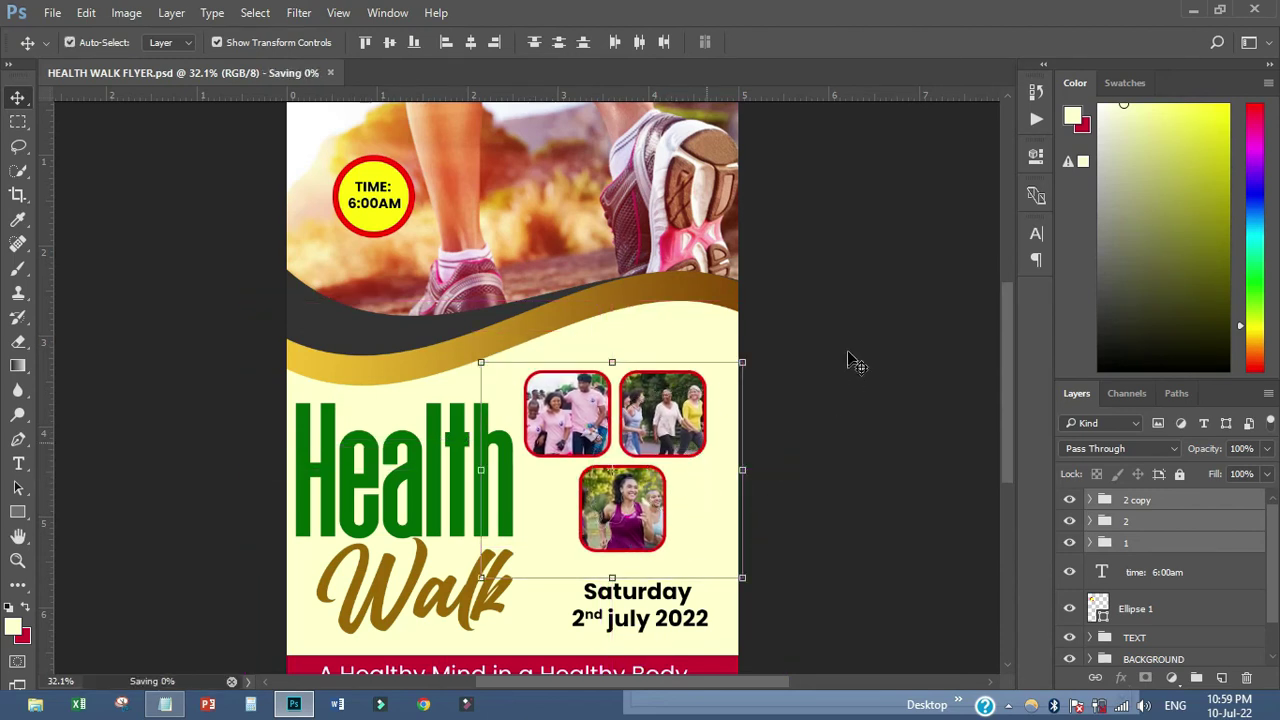
- Nudge the Health and Walk titles slightly and save the flyer again
left_click(848, 364)
key("ctrl+0")
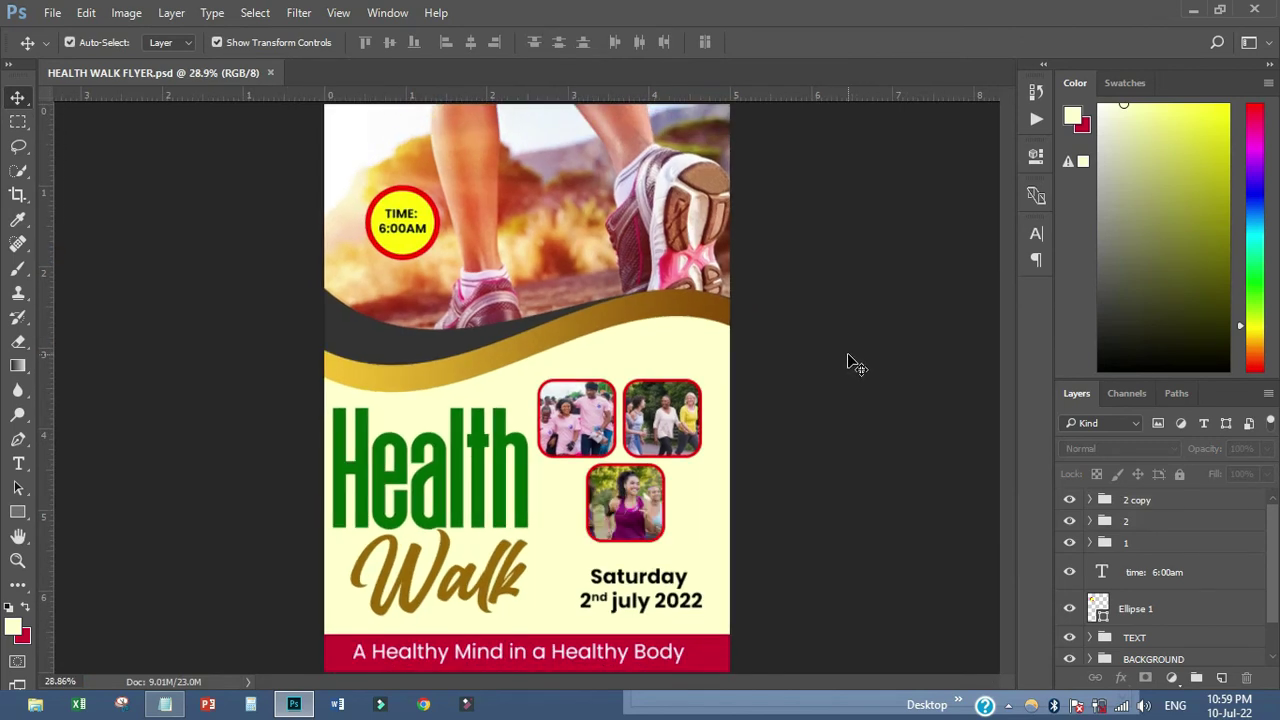
left_click_drag(496, 474, 490, 477)
left_click(286, 480)
left_click(422, 565)
left_click_drag(422, 565, 416, 550)
left_click(251, 536)
key("ctrl+minus")
key("ctrl+minus")
key("ctrl+plus")
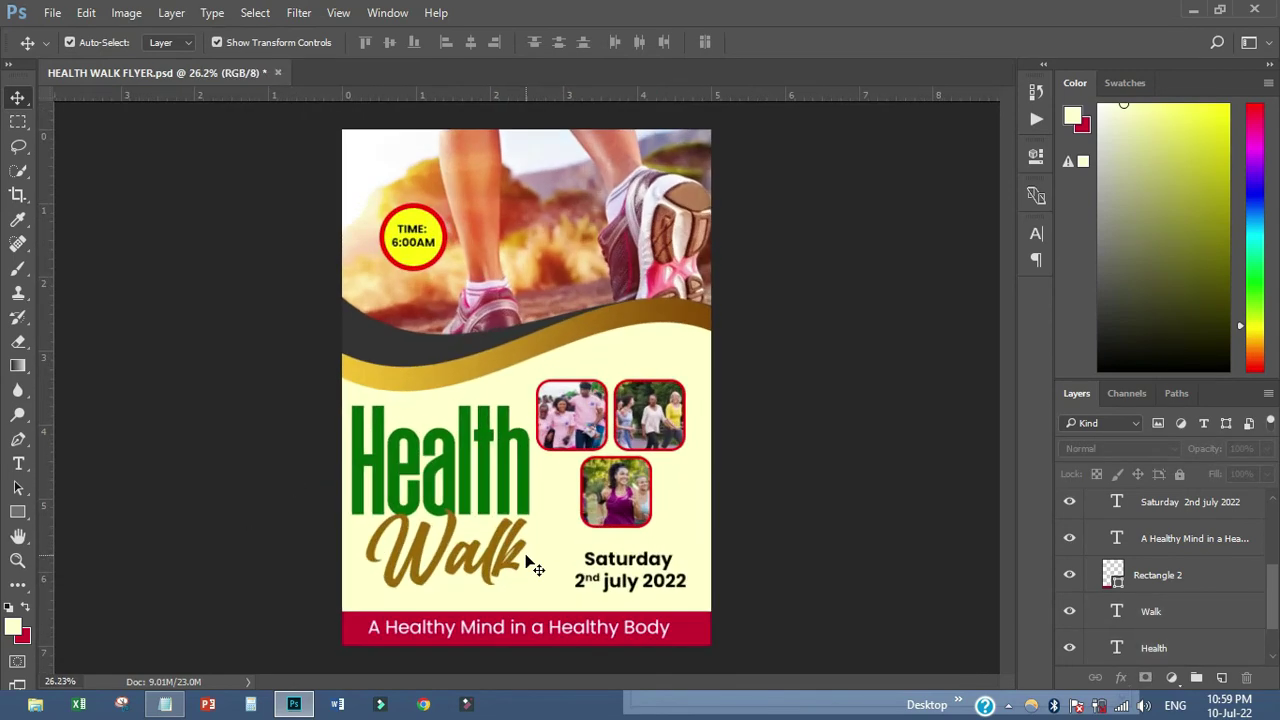
key("ctrl+plus")
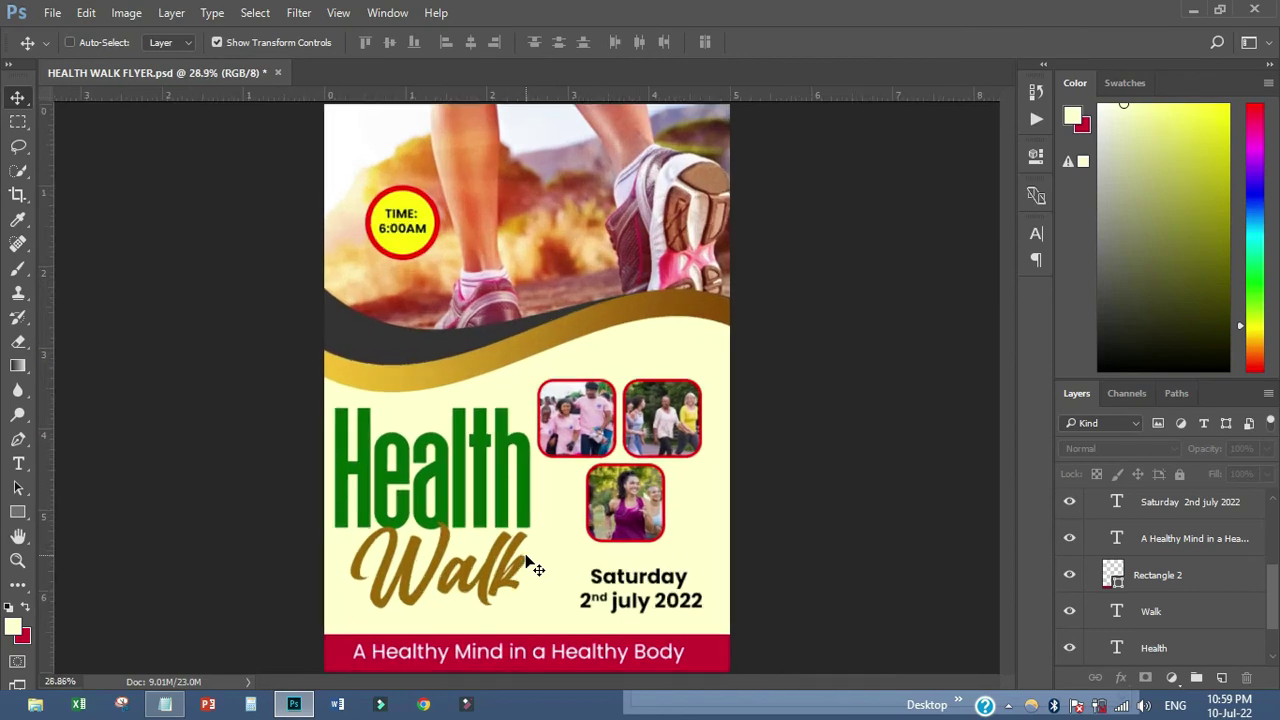
left_click(47, 13)
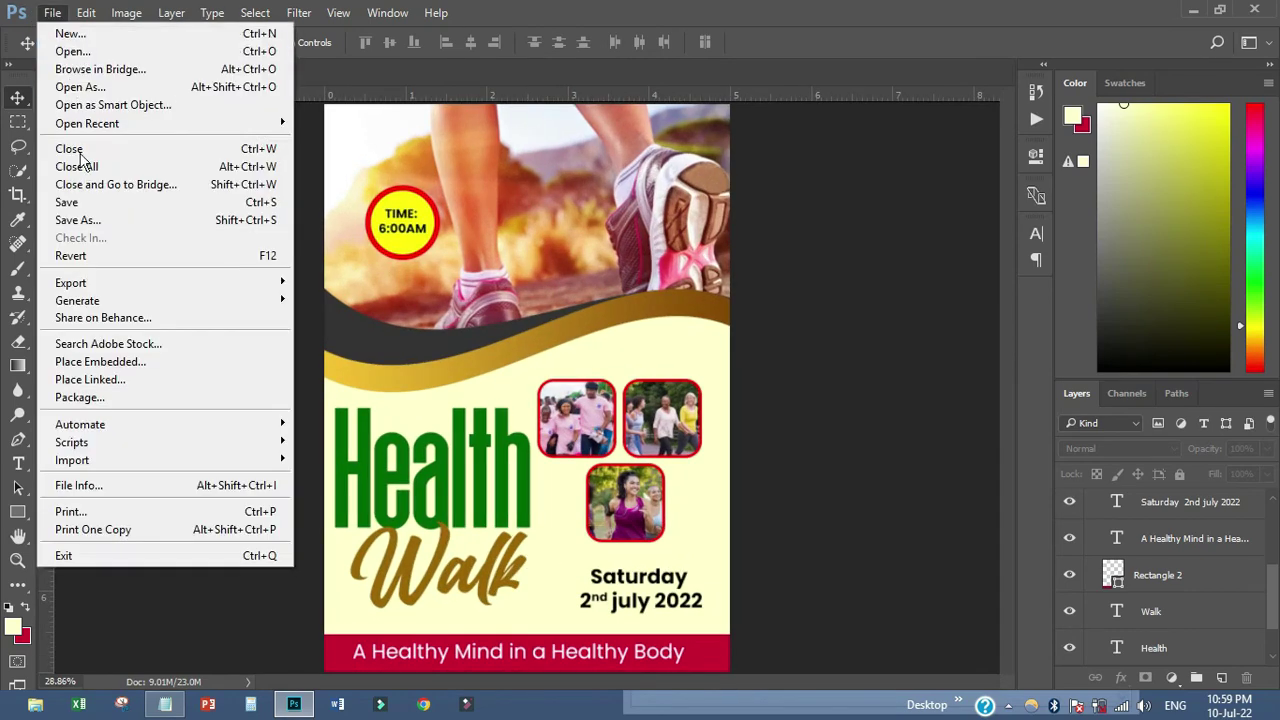
left_click(84, 204)
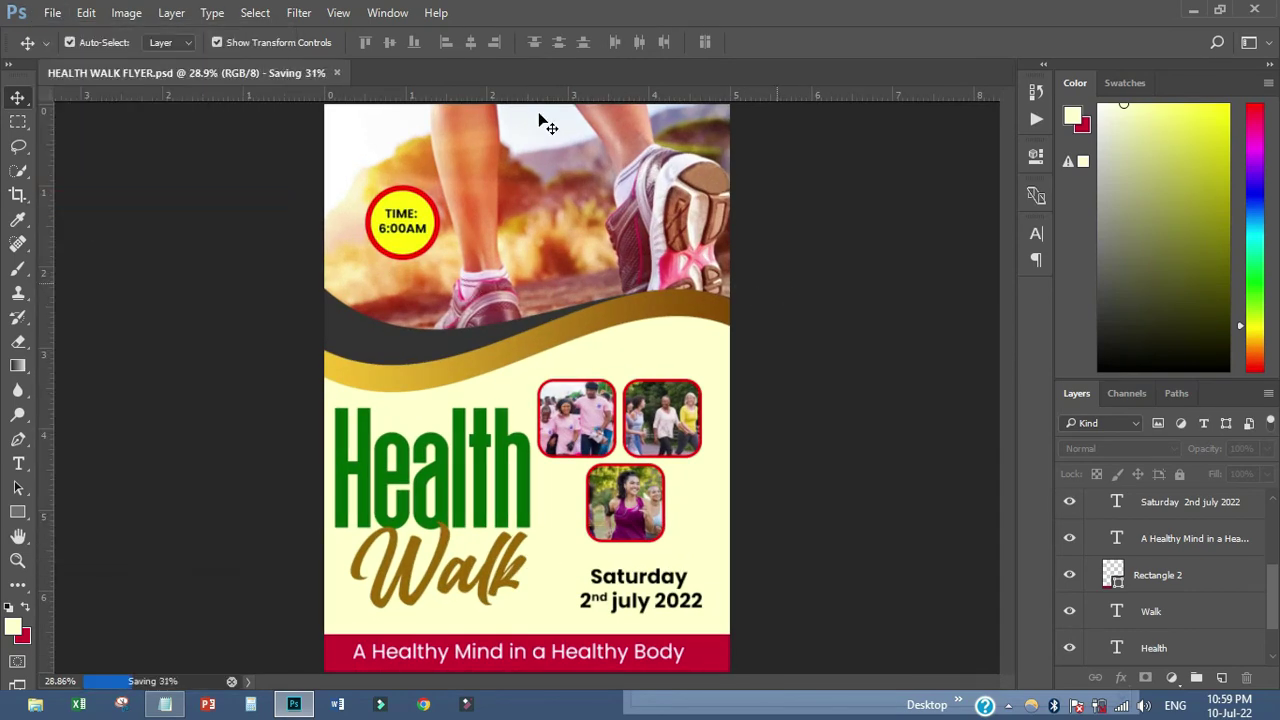
- Copy the three church header lines from the Notepad notes
left_click(165, 704)
left_click_drag(641, 298, 1034, 298)
left_click_drag(890, 318, 1078, 364)
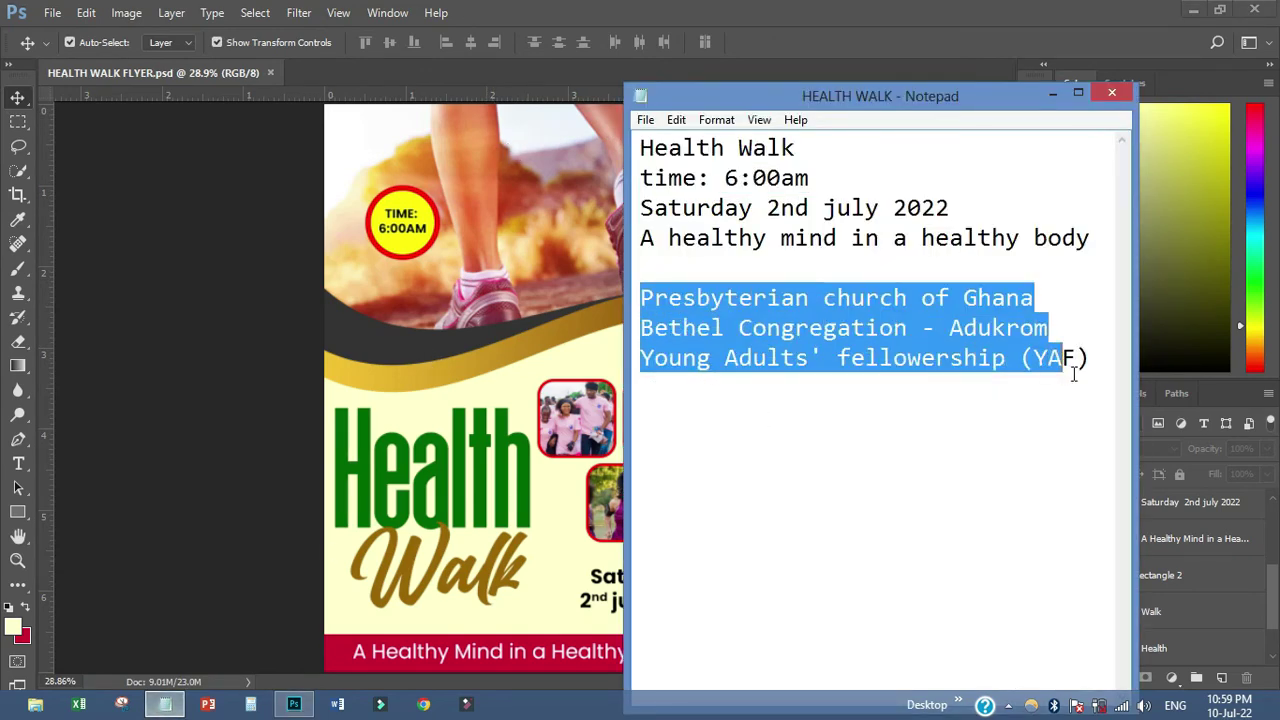
right_click(1036, 362)
left_click(1075, 428)
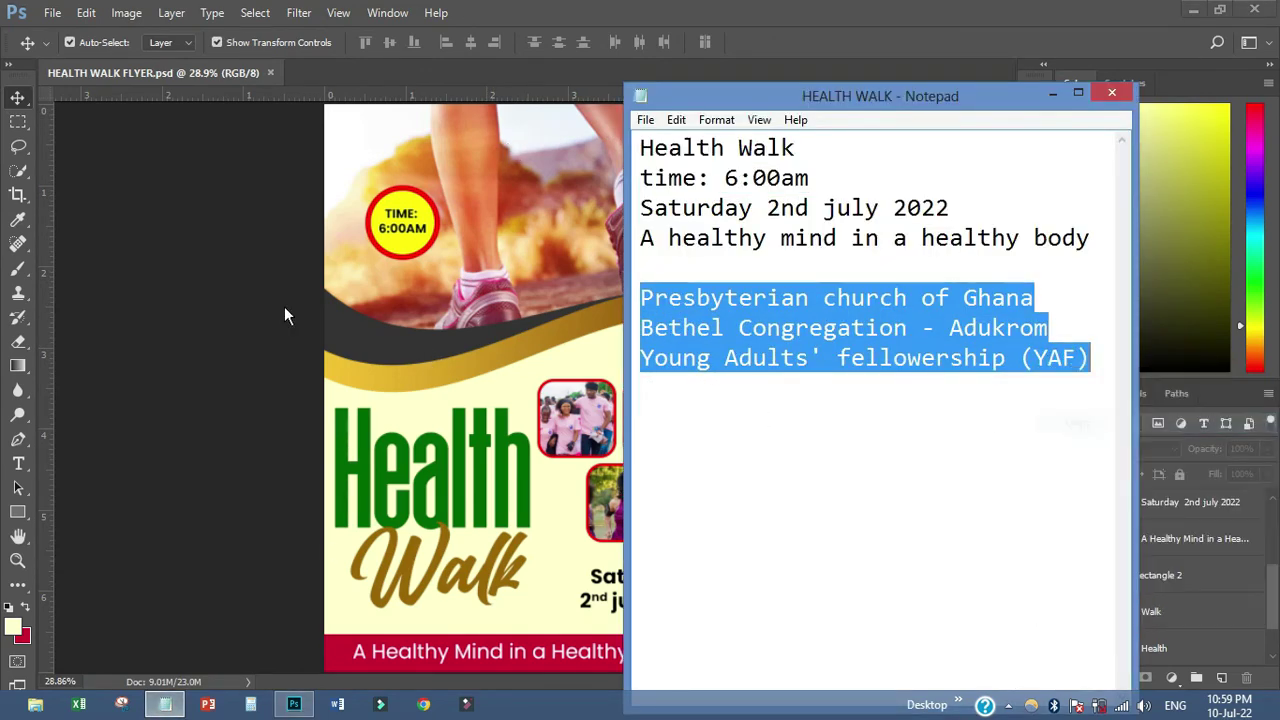
left_click(348, 325)
left_click(18, 463)
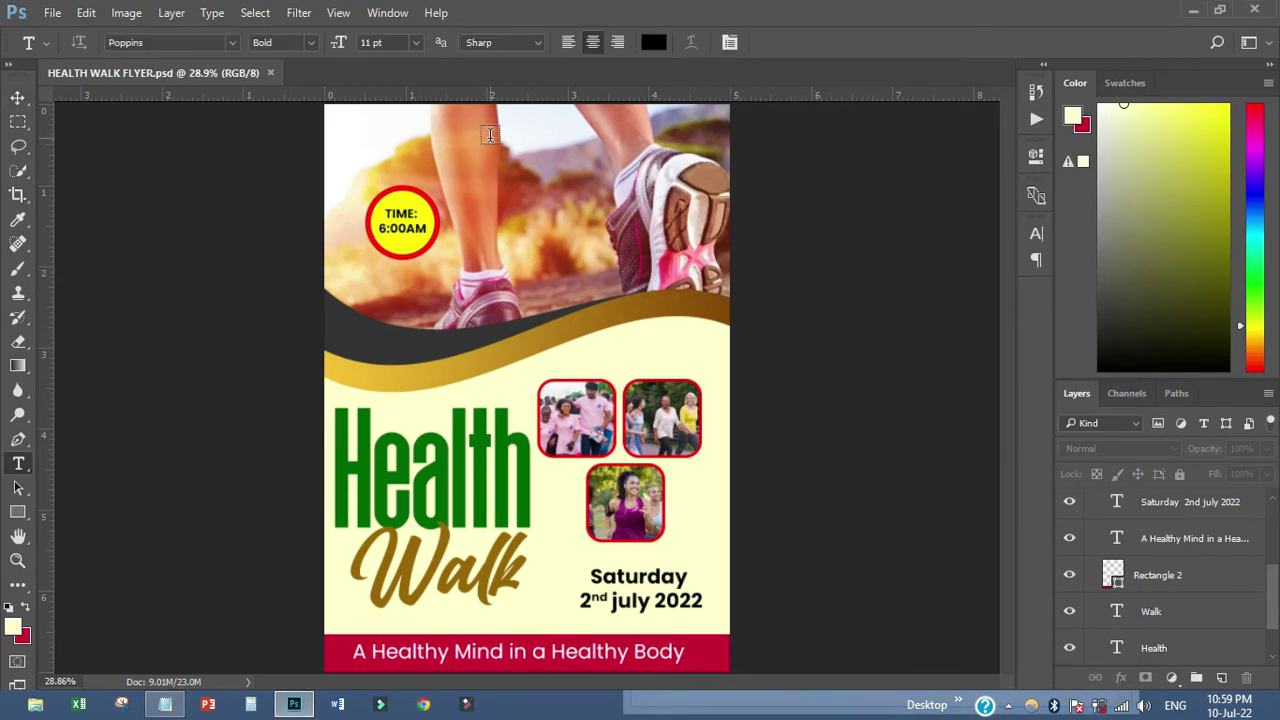
- Paste the three-line church header as text at the flyer's top
left_click(490, 134)
right_click(490, 137)
left_click(543, 220)
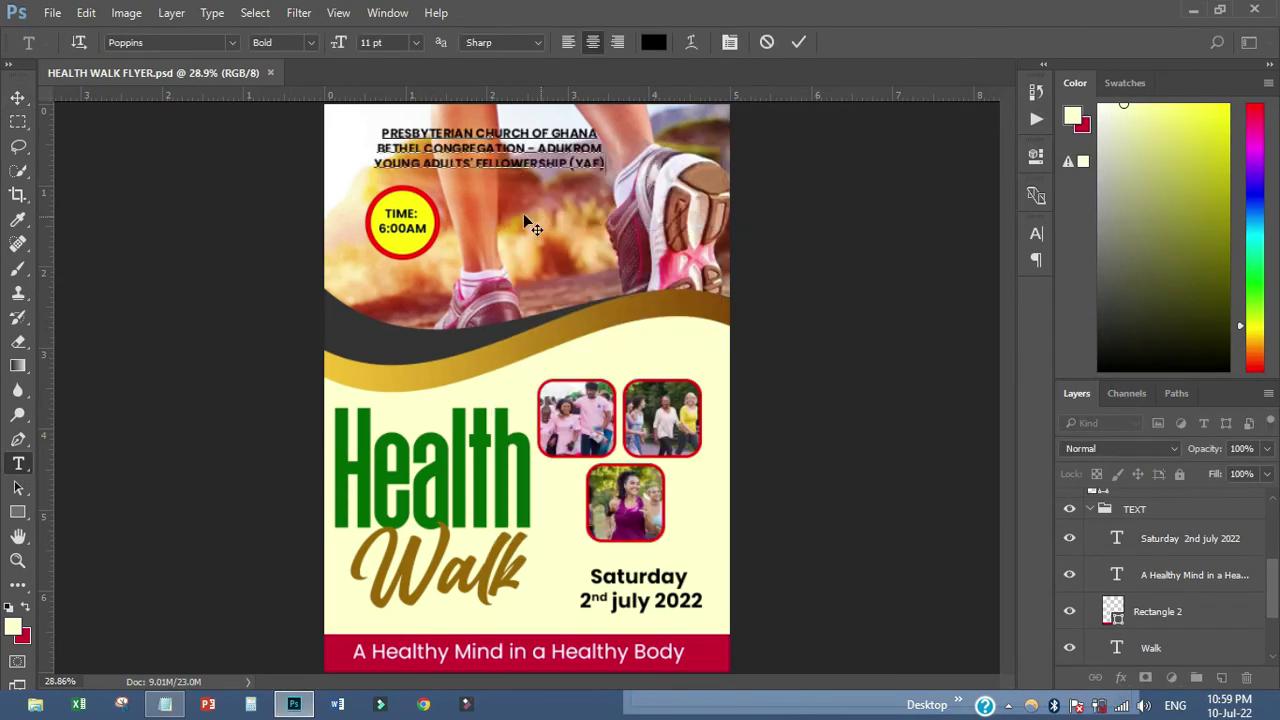
left_click(18, 97)
- Left-align the church header and shift it left
left_click(1037, 232)
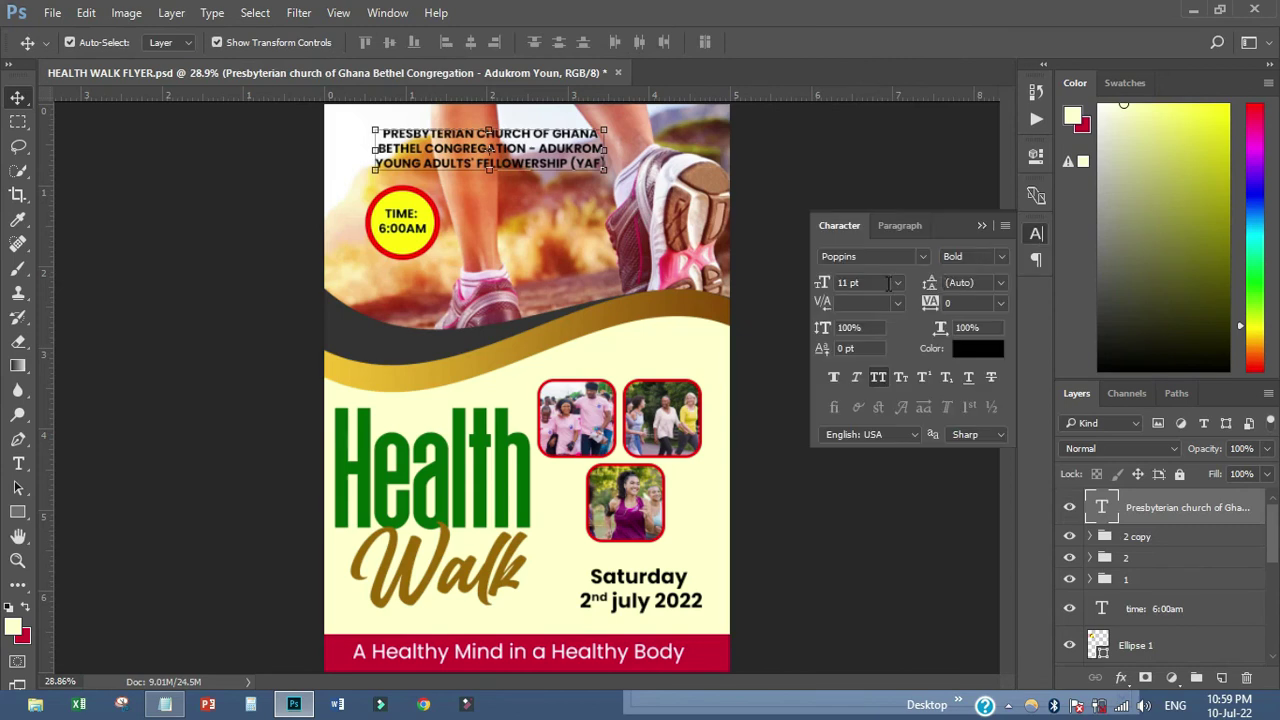
left_click(899, 228)
left_click(838, 260)
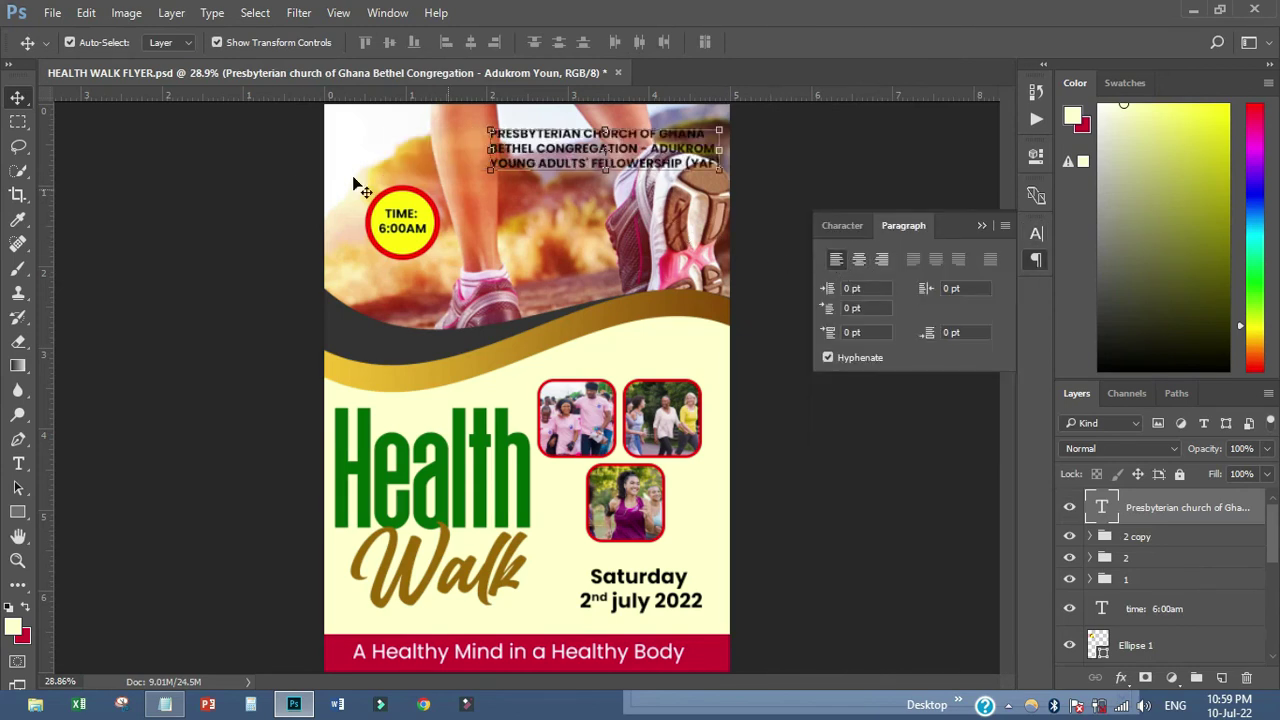
left_click(495, 172)
left_click_drag(537, 150, 477, 148)
- Set the church header text colour to white, #ffffff
left_click(861, 228)
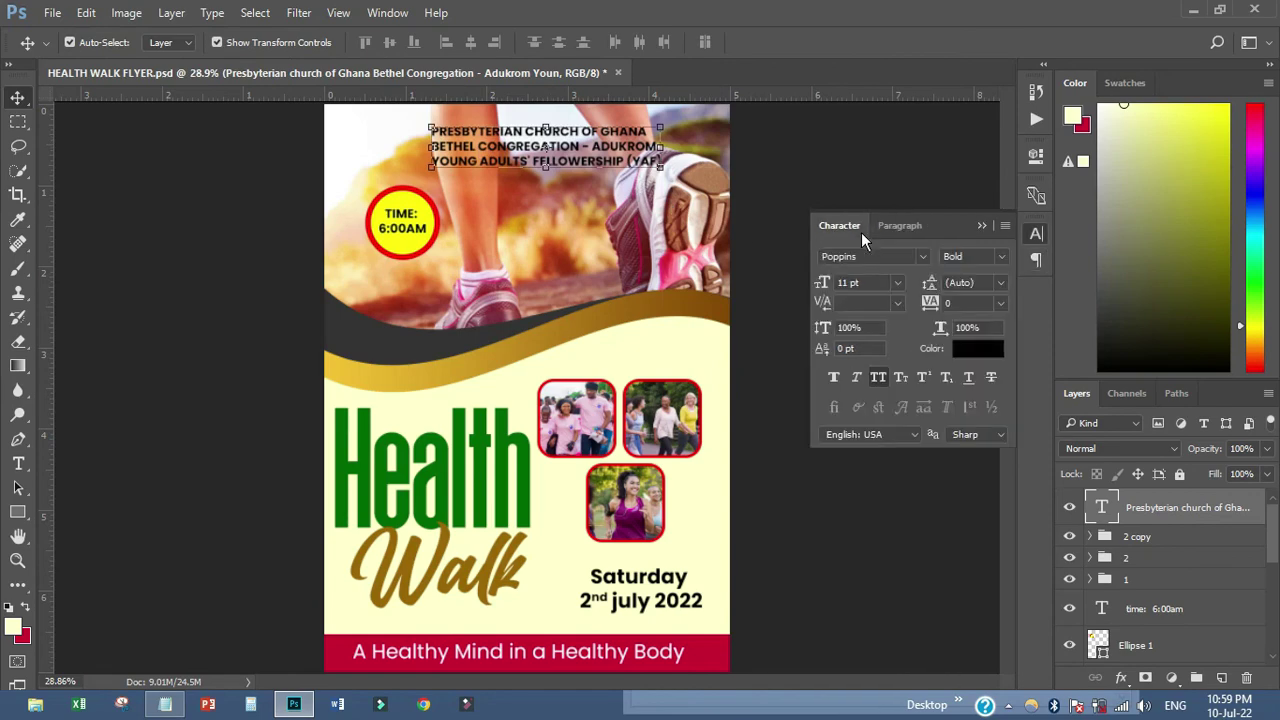
left_click(980, 347)
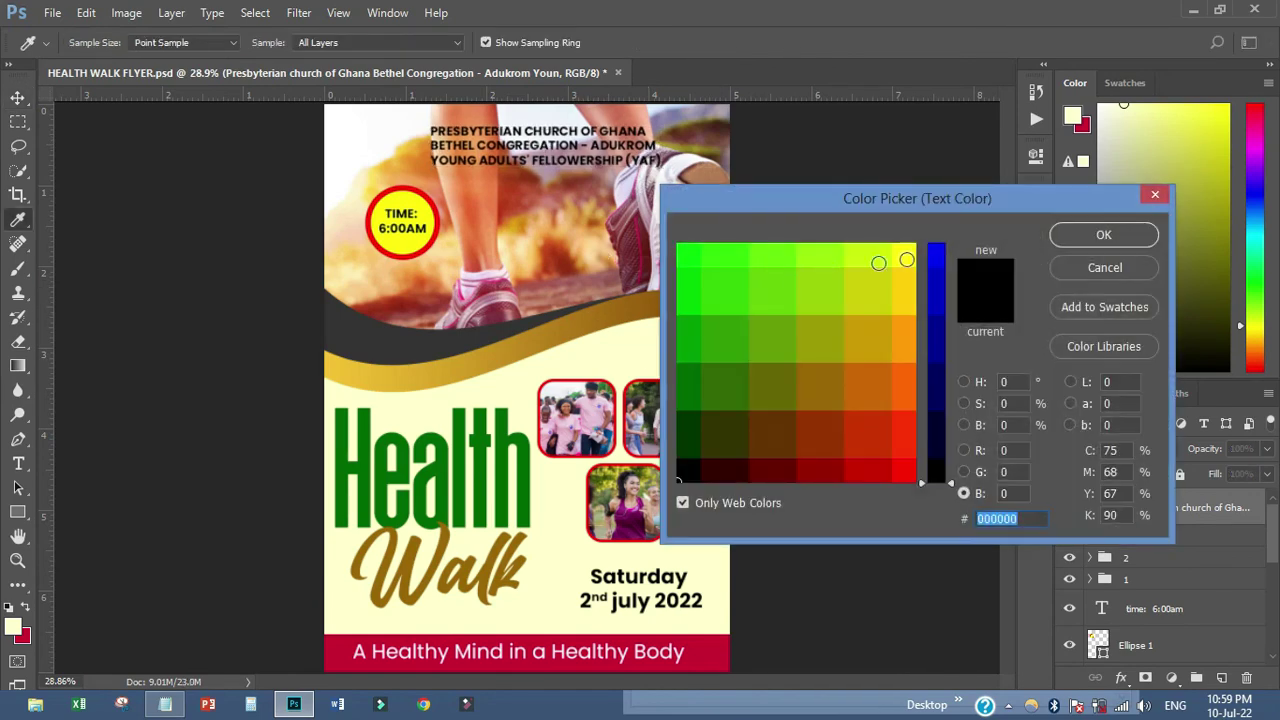
type("ffffff")
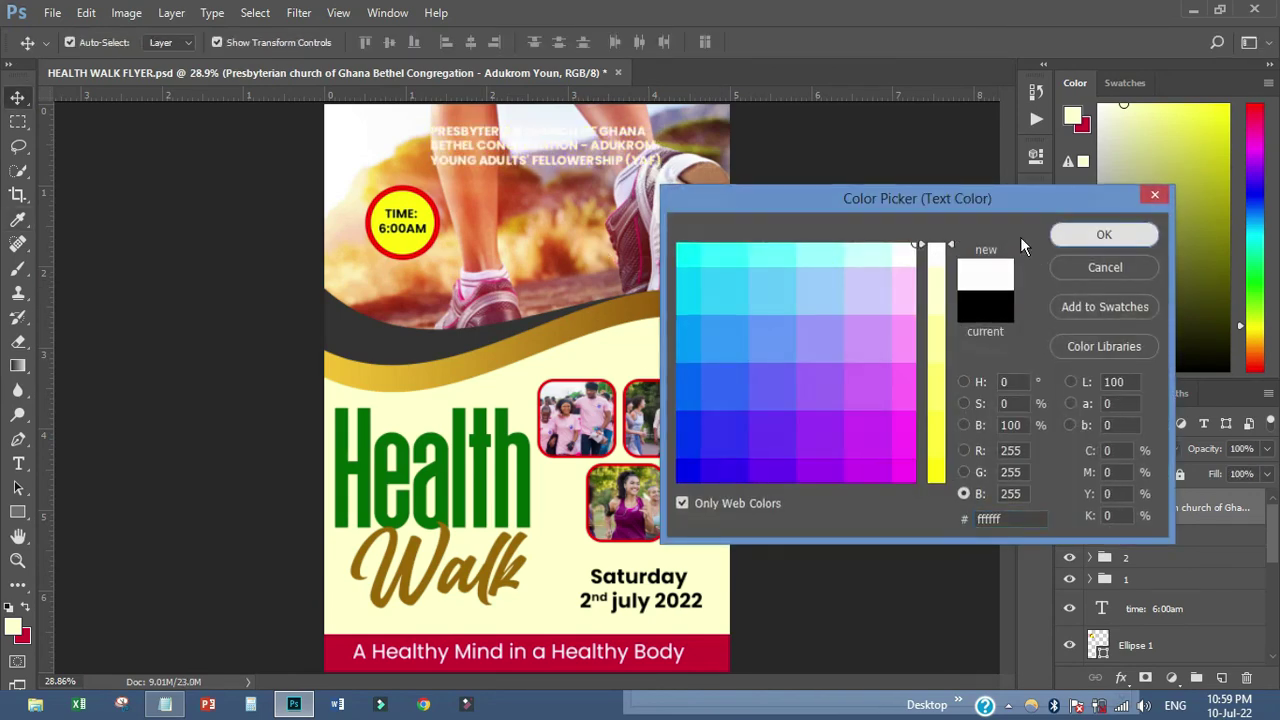
key("Return")
left_click(877, 166)
left_click(1030, 237)
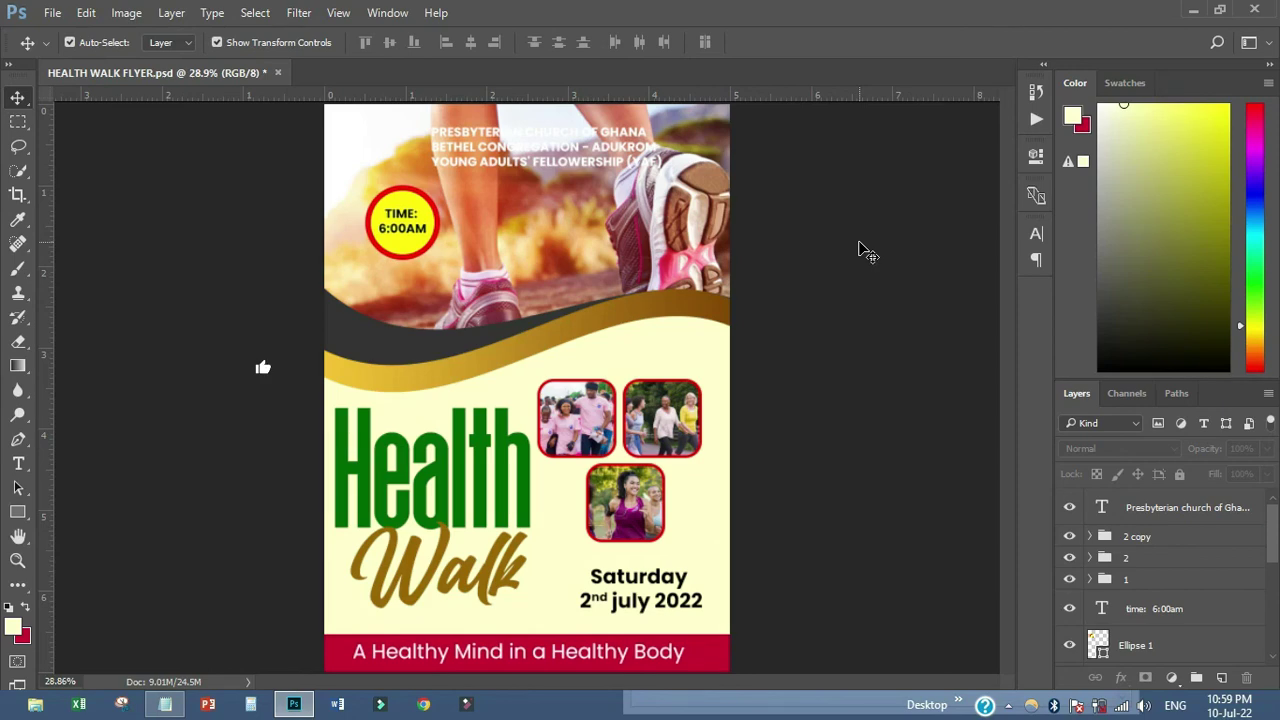
- Draw a rectangle over the header area and move it below the text layer
scroll(595, 215, "down", 2)
scroll(586, 208, "up", 1)
left_click(570, 162)
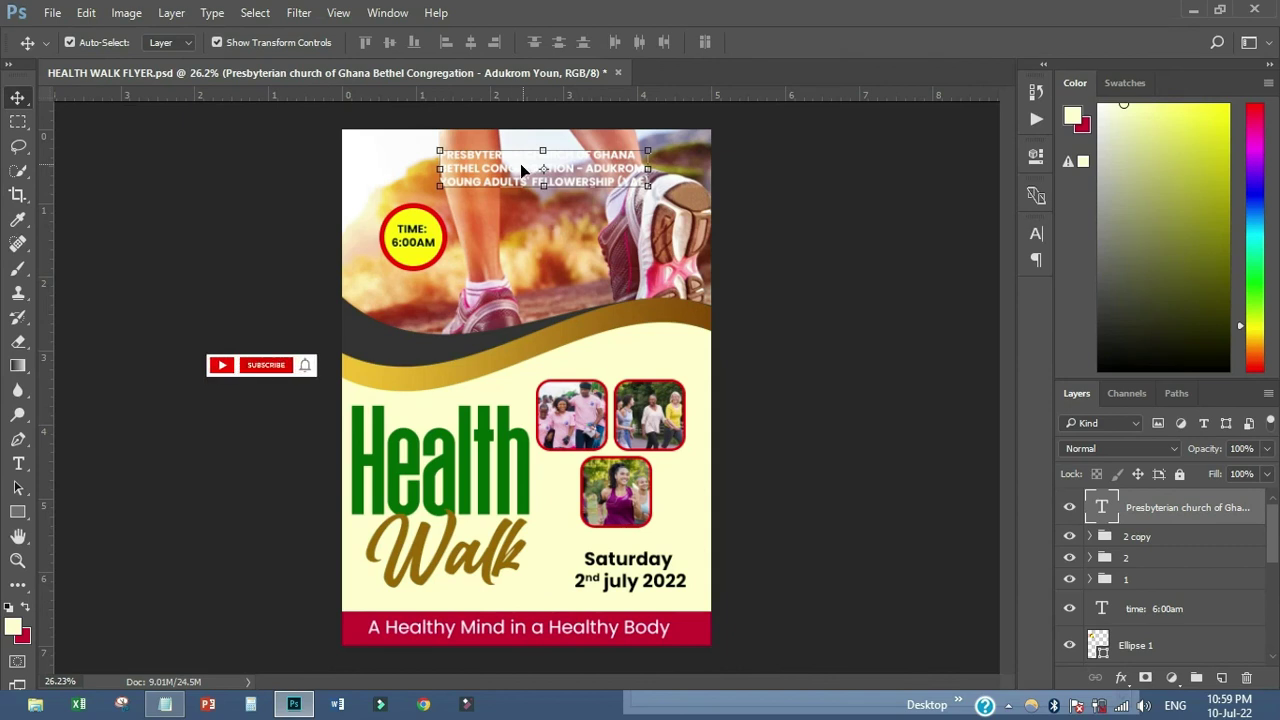
left_click(18, 511)
left_click_drag(427, 140, 645, 197)
left_click_drag(652, 190, 653, 192)
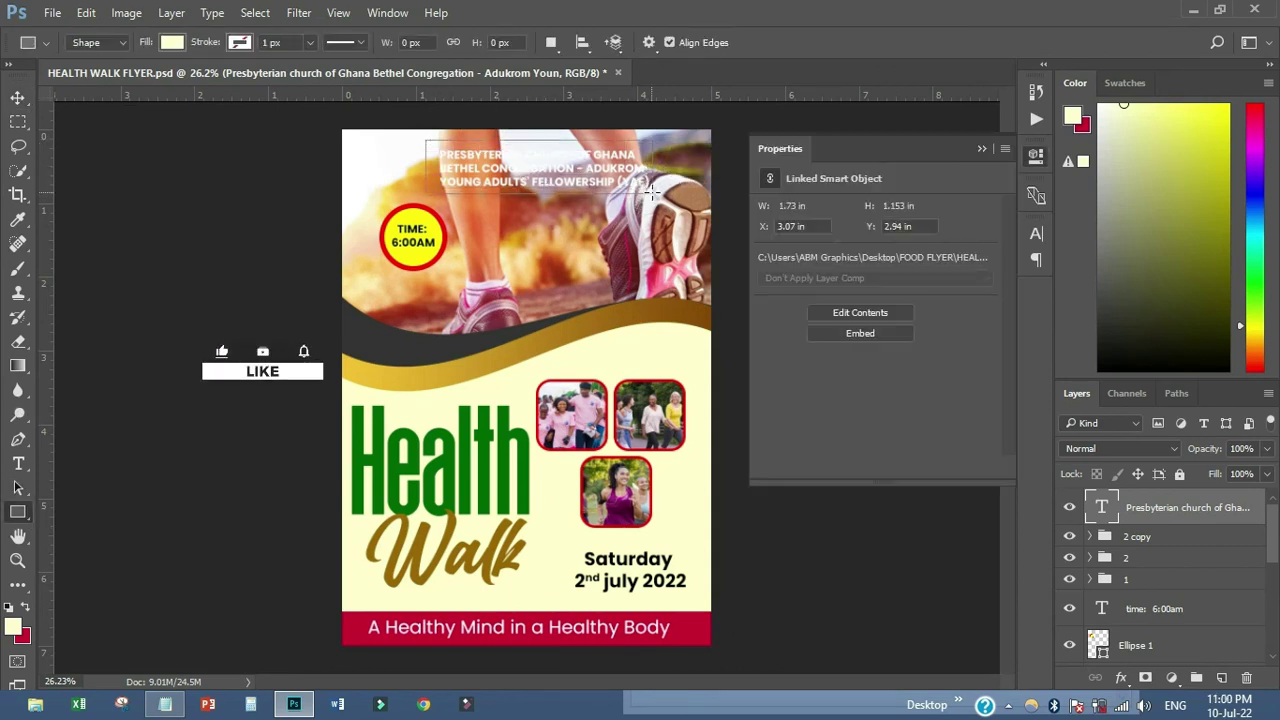
left_click_drag(1148, 521, 1145, 553)
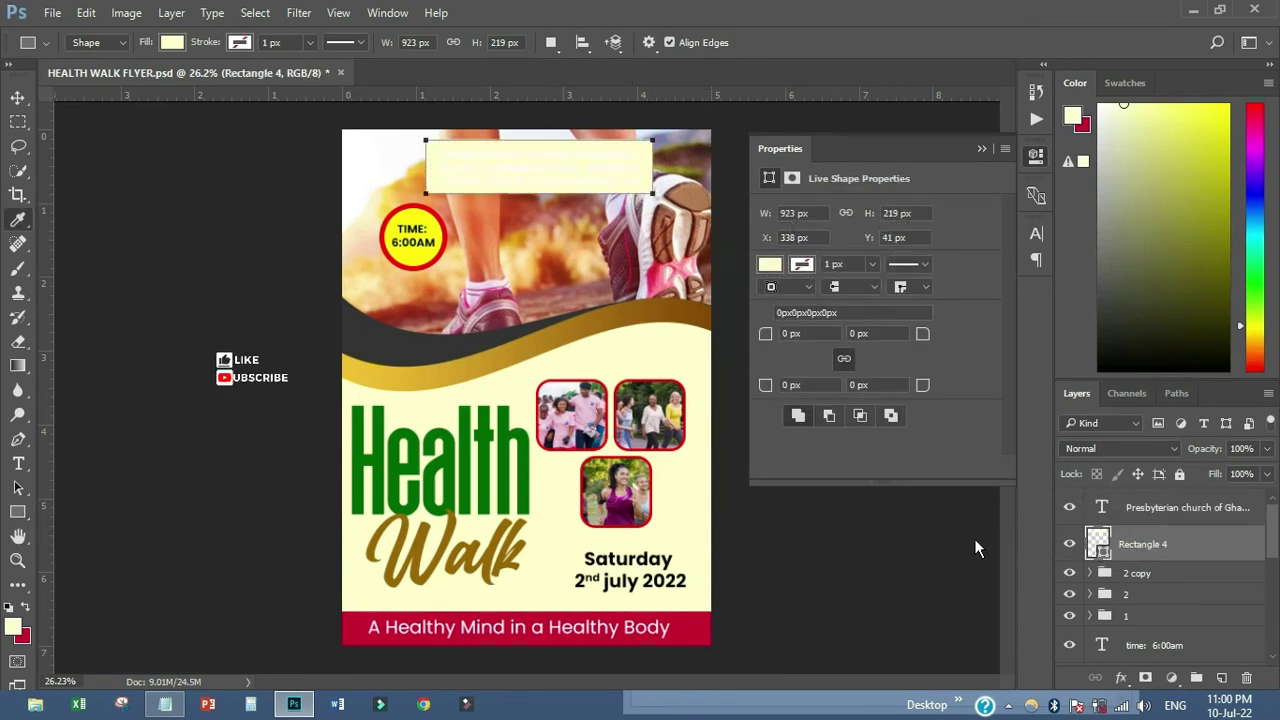
- Fill the rectangle with the banner's red, #cc0033, and nudge the header slightly left
double_click(1099, 546)
left_click(503, 338)
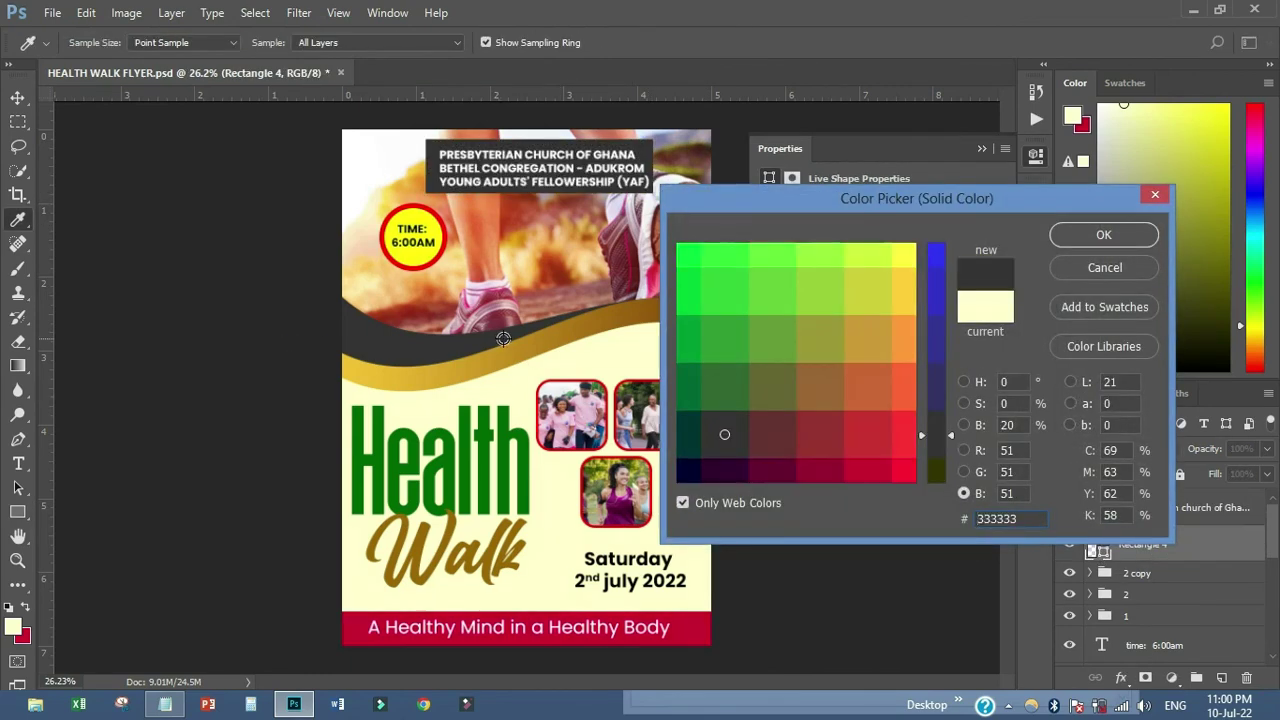
left_click(703, 628)
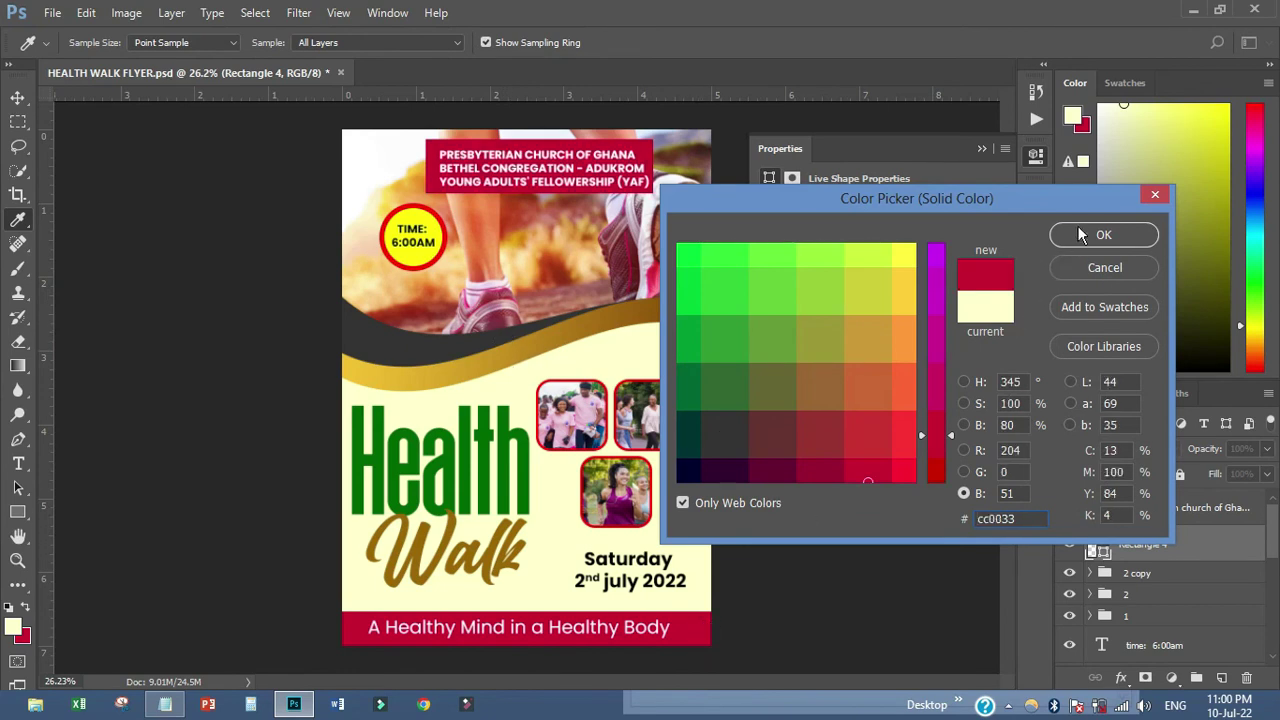
left_click(1103, 234)
left_click(1036, 156)
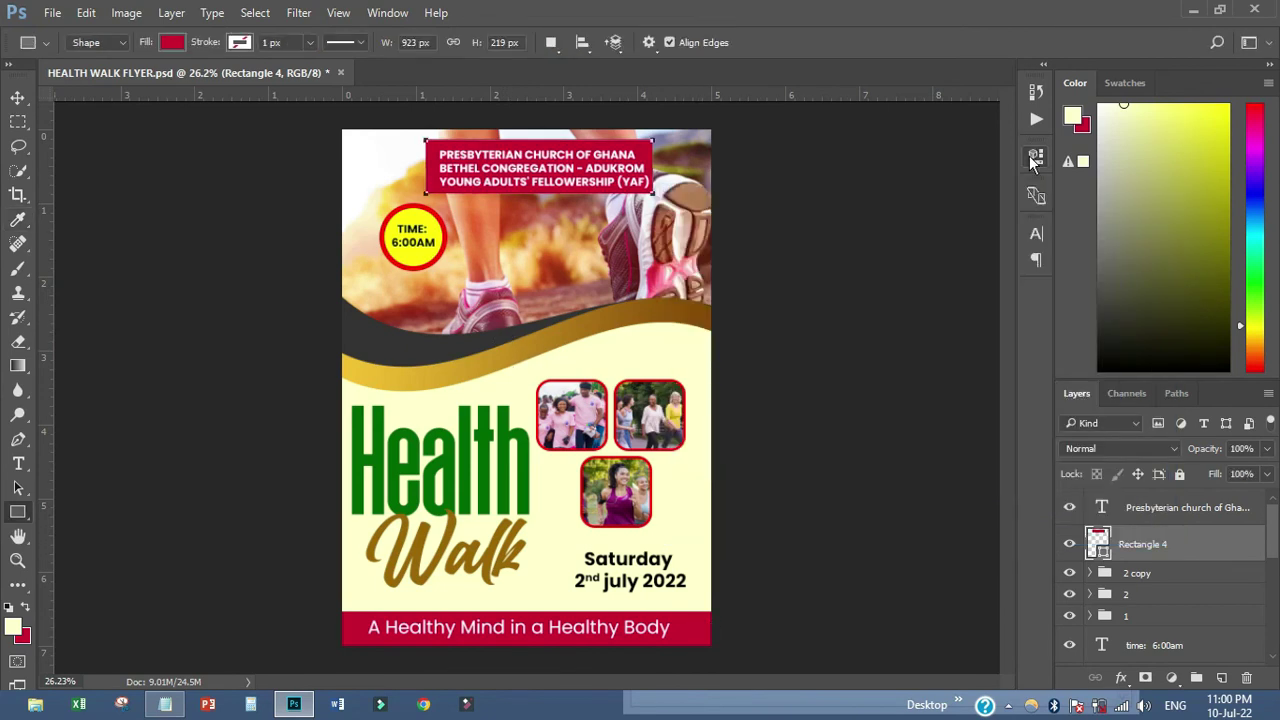
left_click(18, 97)
left_click(576, 171)
left_click_drag(576, 171, 572, 172)
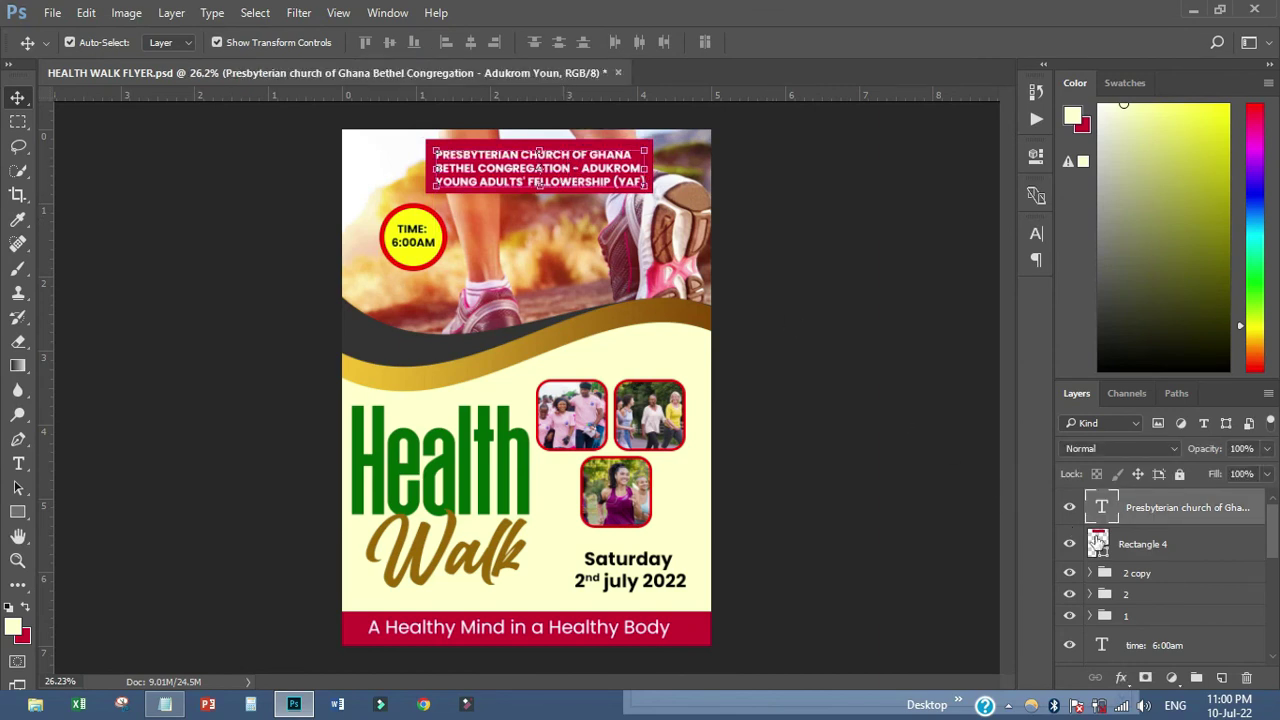
- Lower the red rectangle's opacity to 58%
left_click(1133, 548)
left_click(1263, 449)
left_click_drag(1262, 475, 1235, 478)
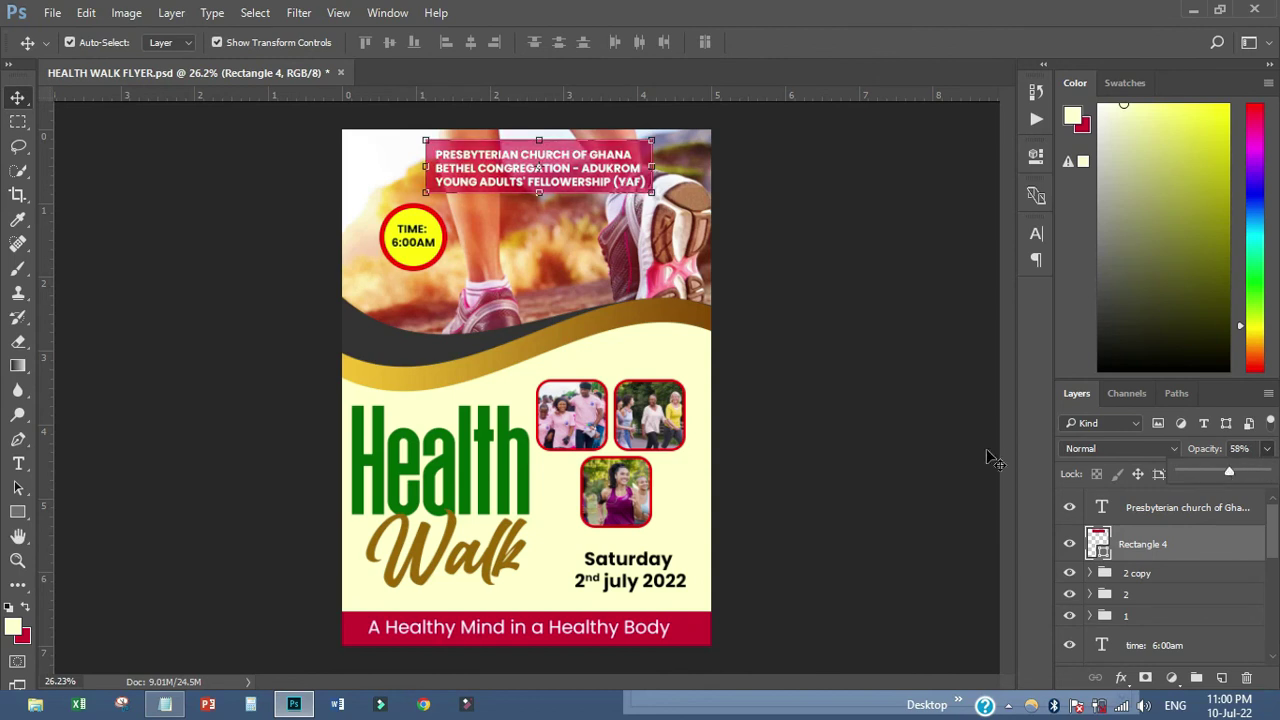
left_click(925, 433)
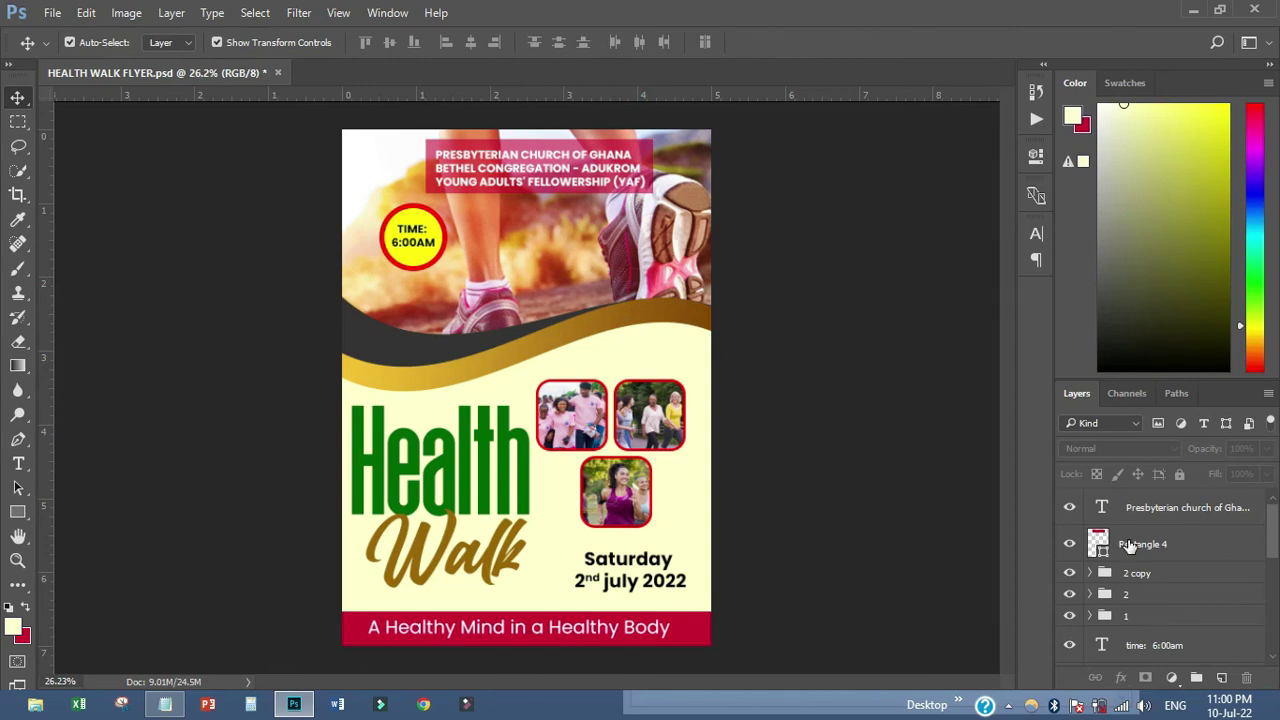
- Stretch the red rectangle up to the flyer's top edge
left_click(1129, 546)
left_click_drag(540, 137, 540, 108)
left_click(822, 44)
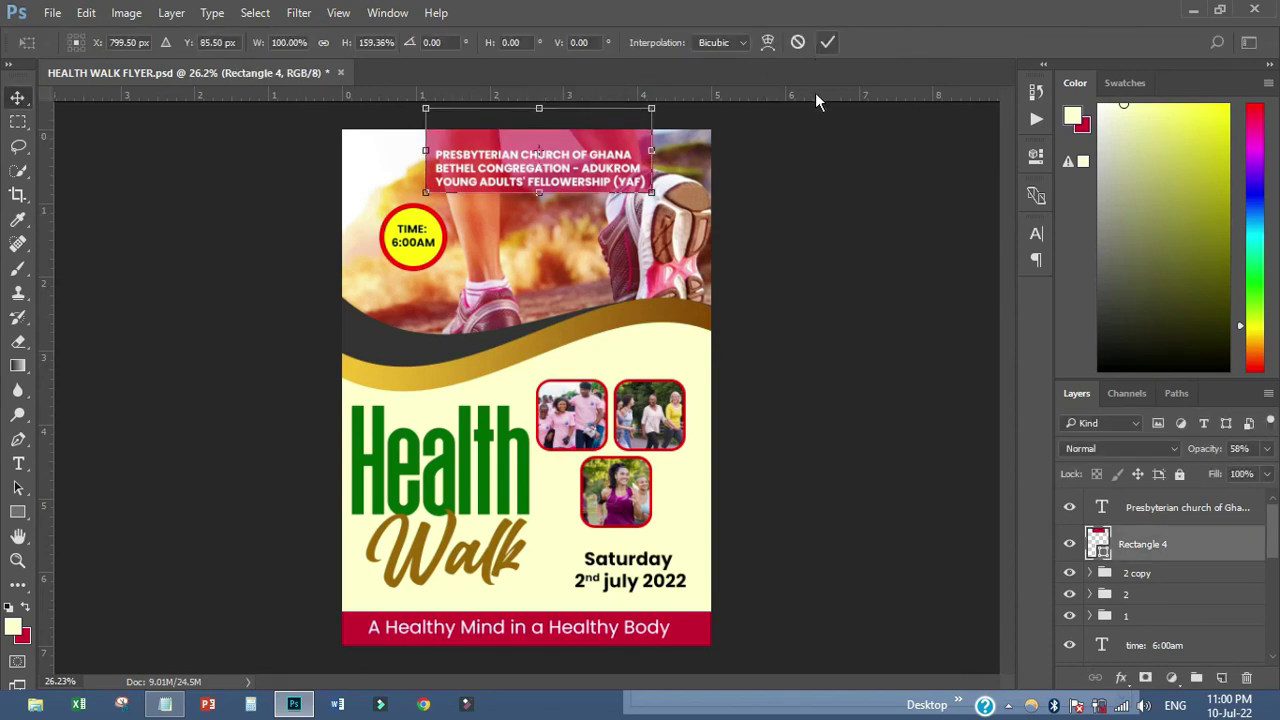
left_click(743, 269)
key("ctrl+minus")
key("ctrl+plus")
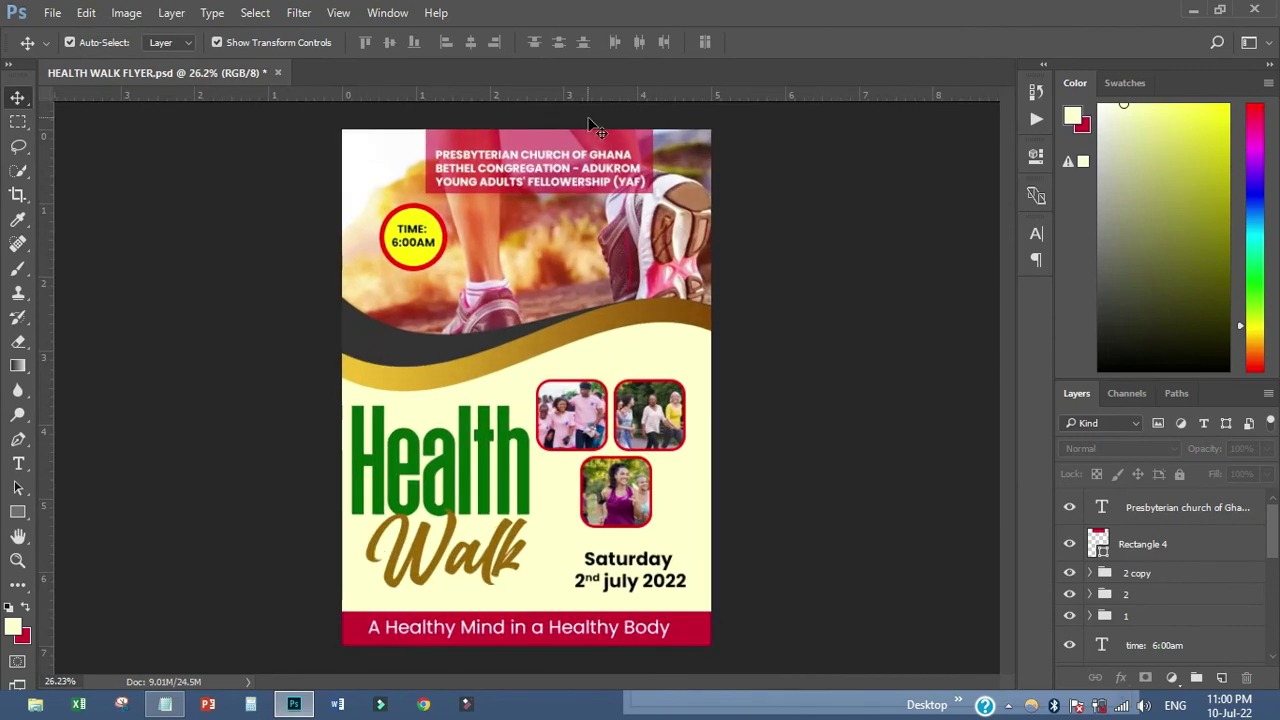
- Change the church header text colour from white to bright yellow #ffff00 over the crimson banner
left_click(595, 167)
left_click(1036, 233)
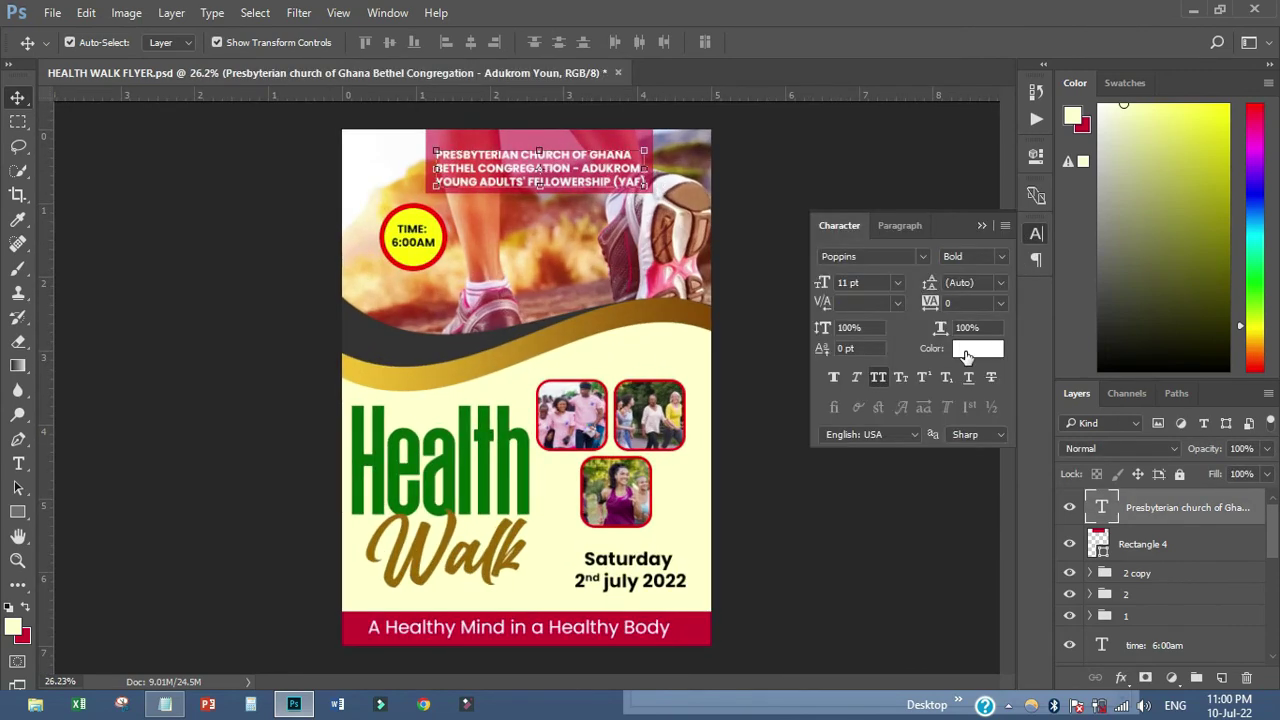
left_click(967, 342)
type("333333")
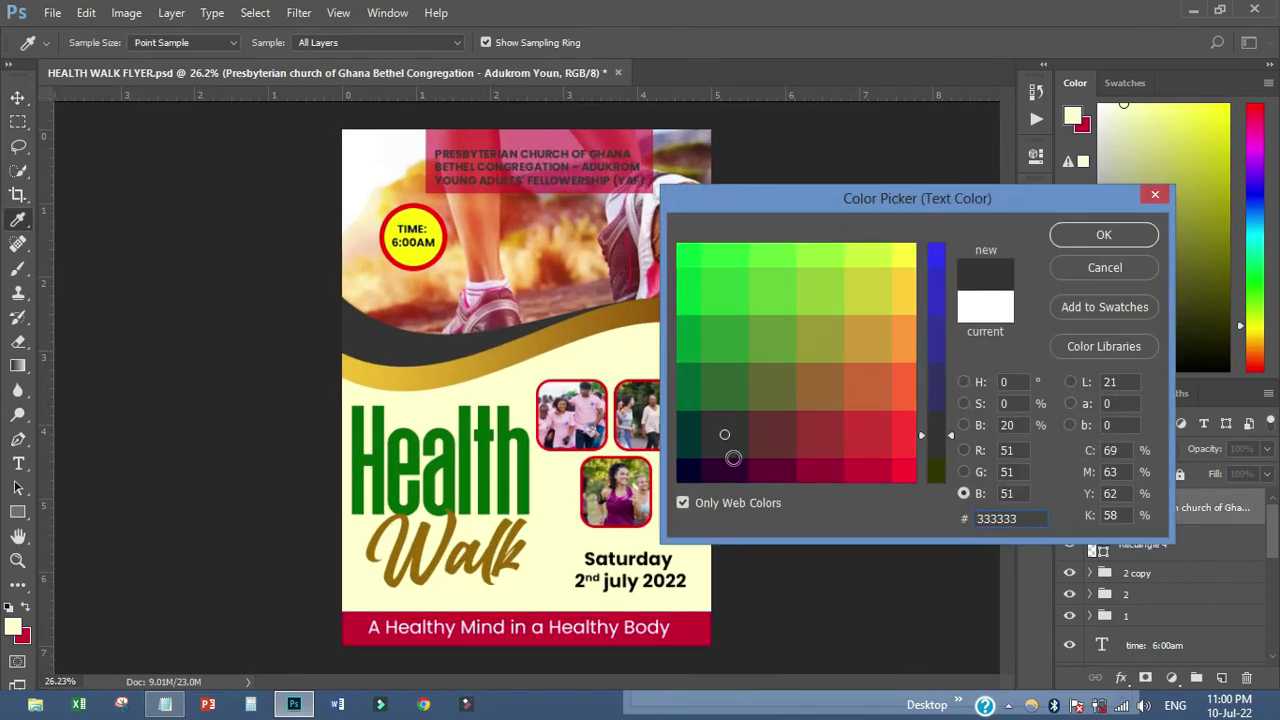
left_click_drag(705, 472, 669, 500)
left_click(935, 484)
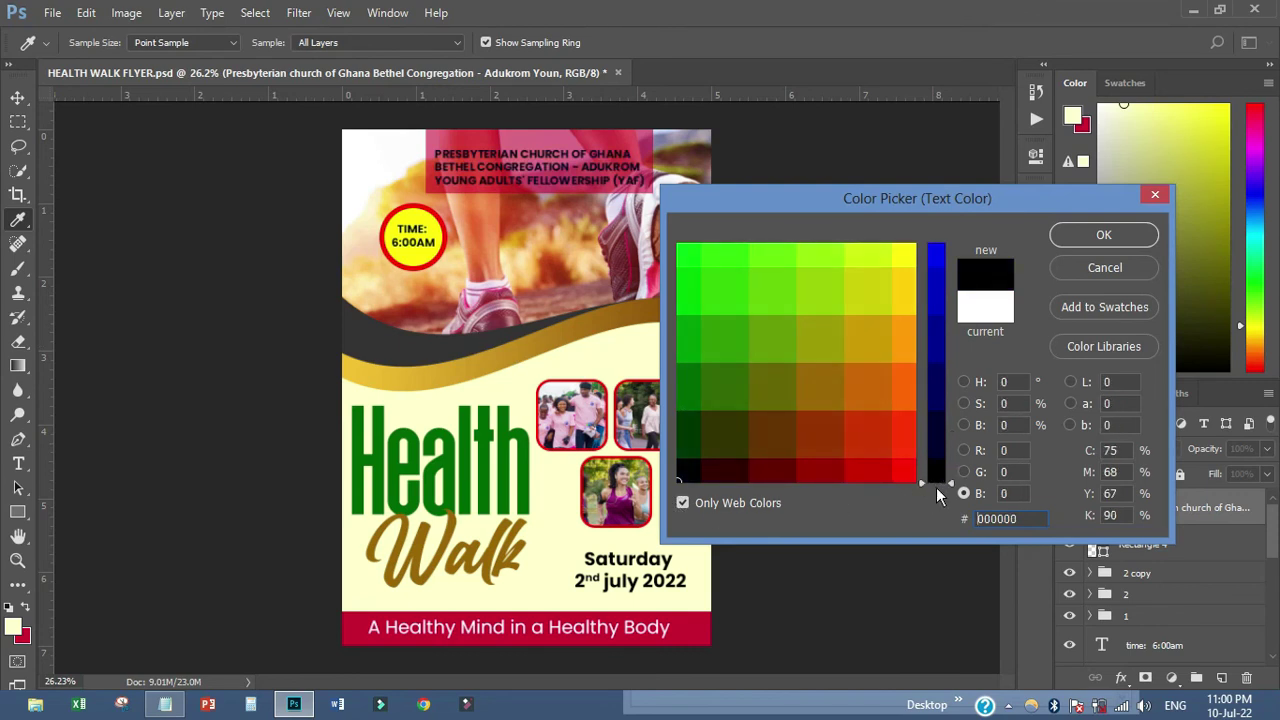
left_click(899, 301)
left_click(899, 249)
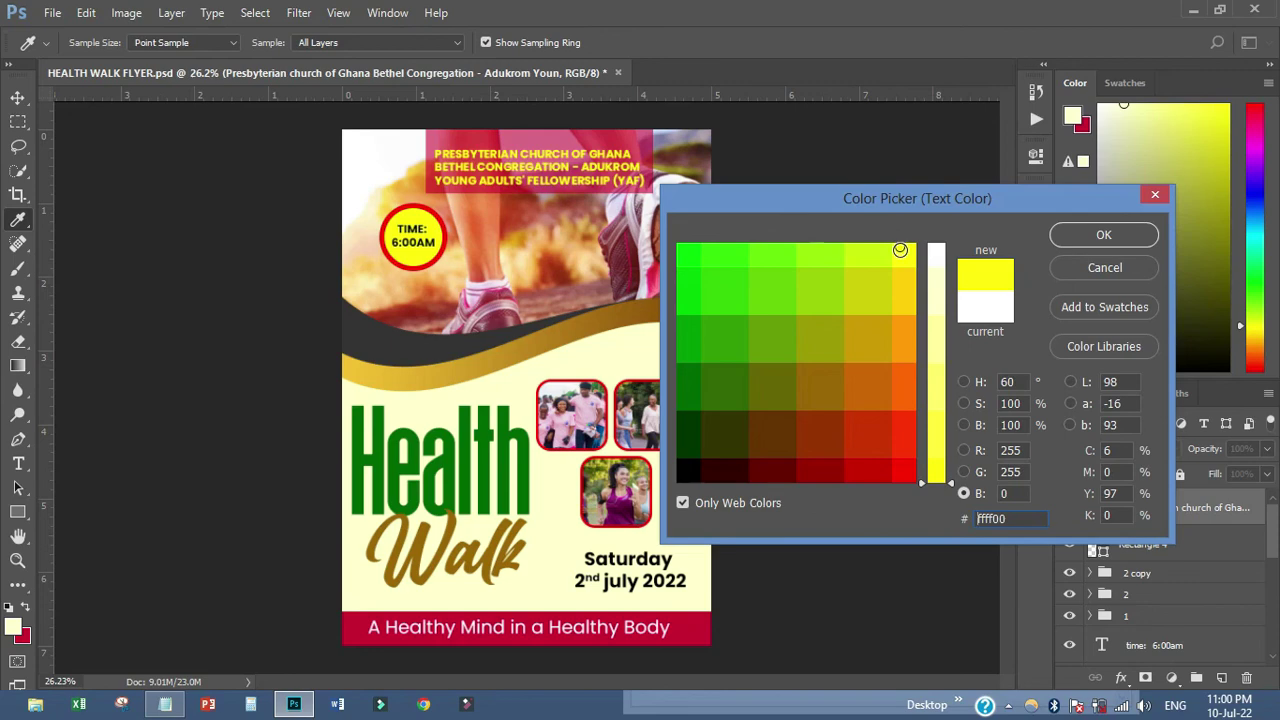
left_click(1104, 234)
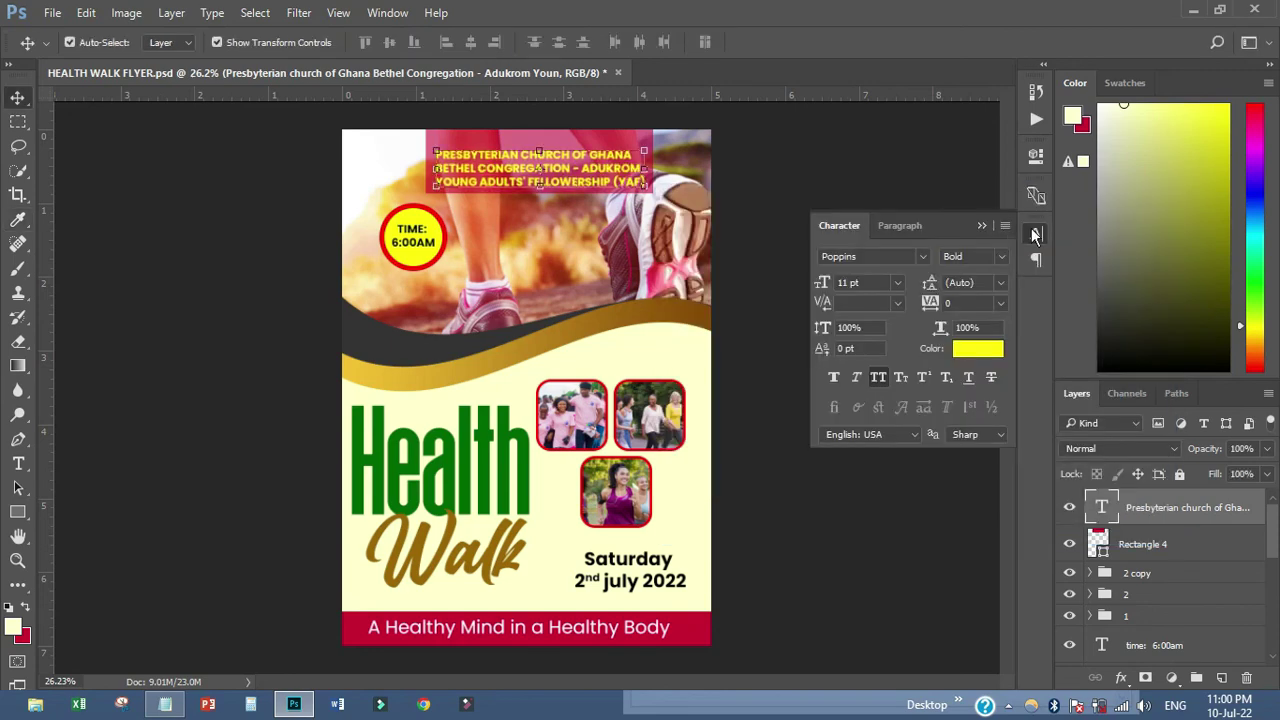
left_click(1036, 233)
left_click(893, 241)
scroll(893, 249, "up", 2)
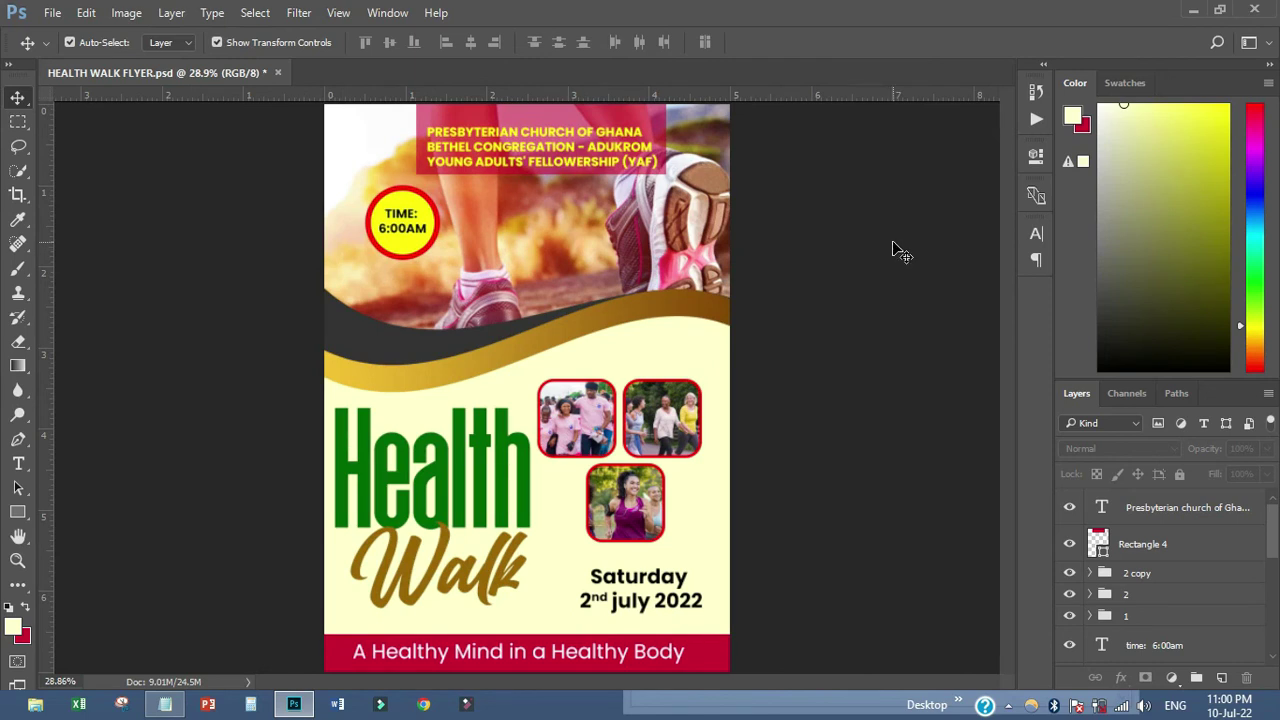
- Save the flyer with File > Save, then reveal the hidden system-tray icons
left_click(52, 12)
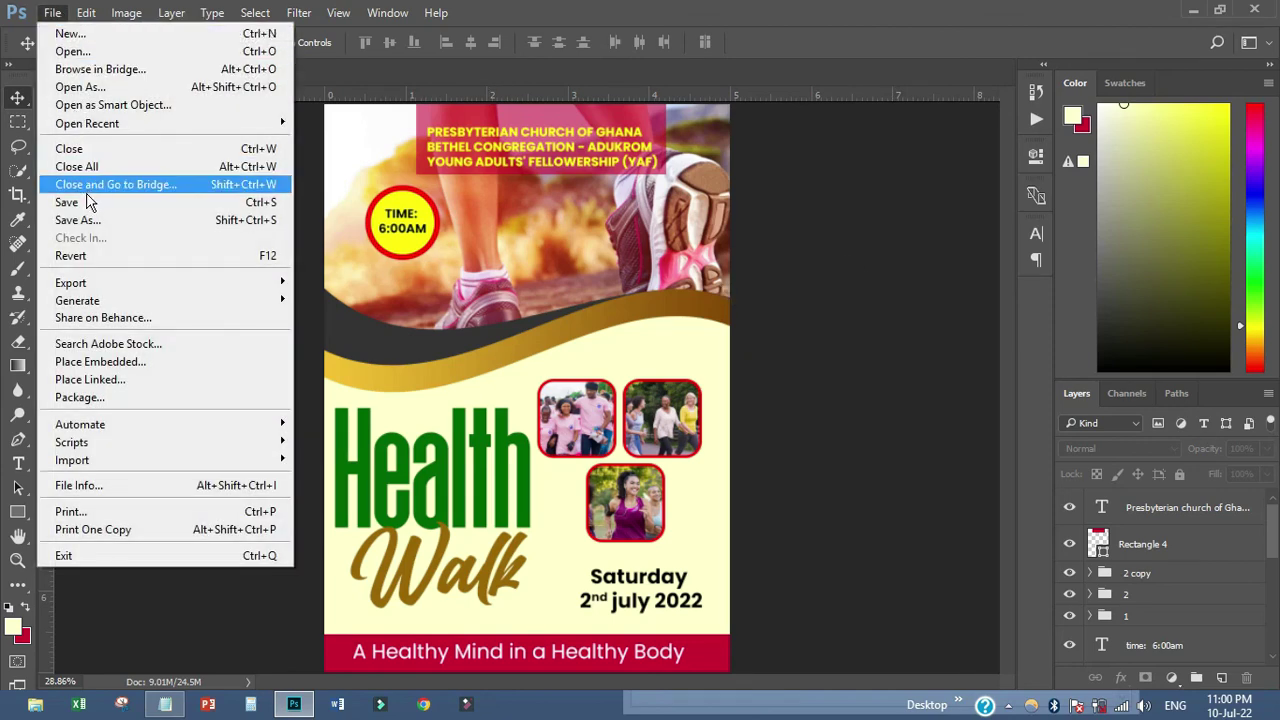
left_click(88, 203)
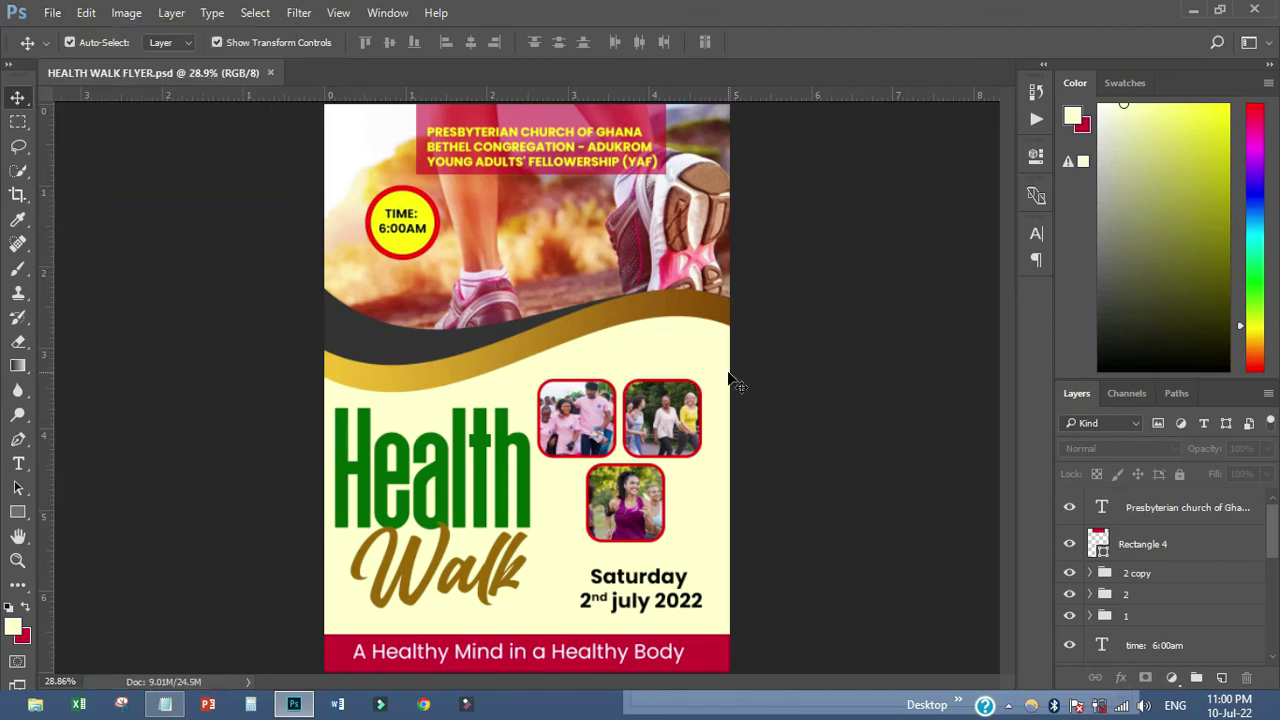
left_click(1008, 705)
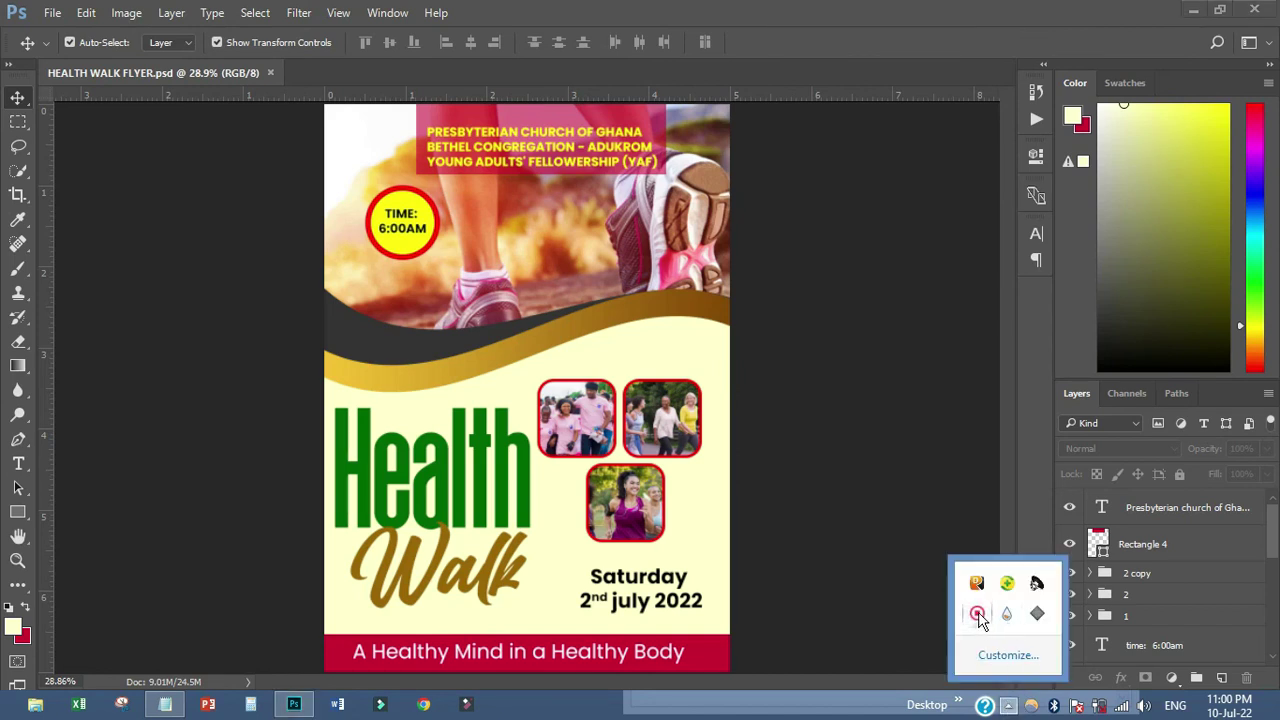